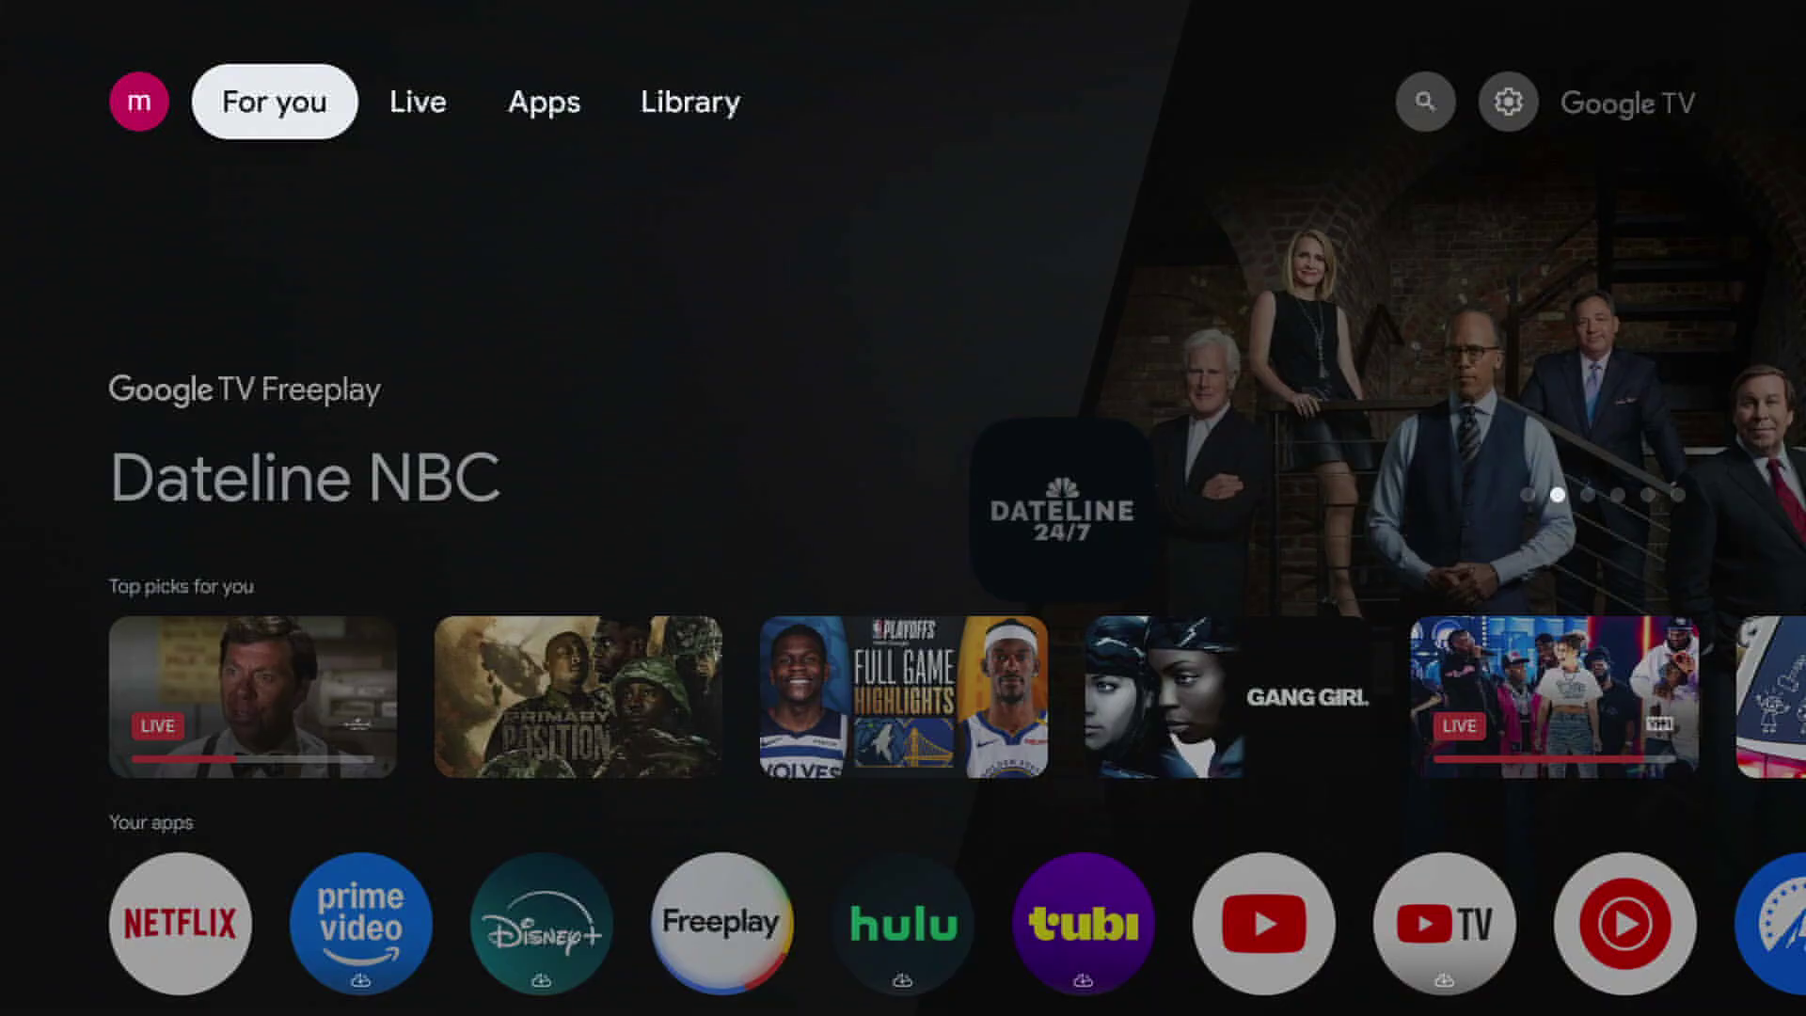
- Open the full device settings from the home screen
key(Right)
key(Right)
key(Right)
key(Right)
key(Right)
key(Return)
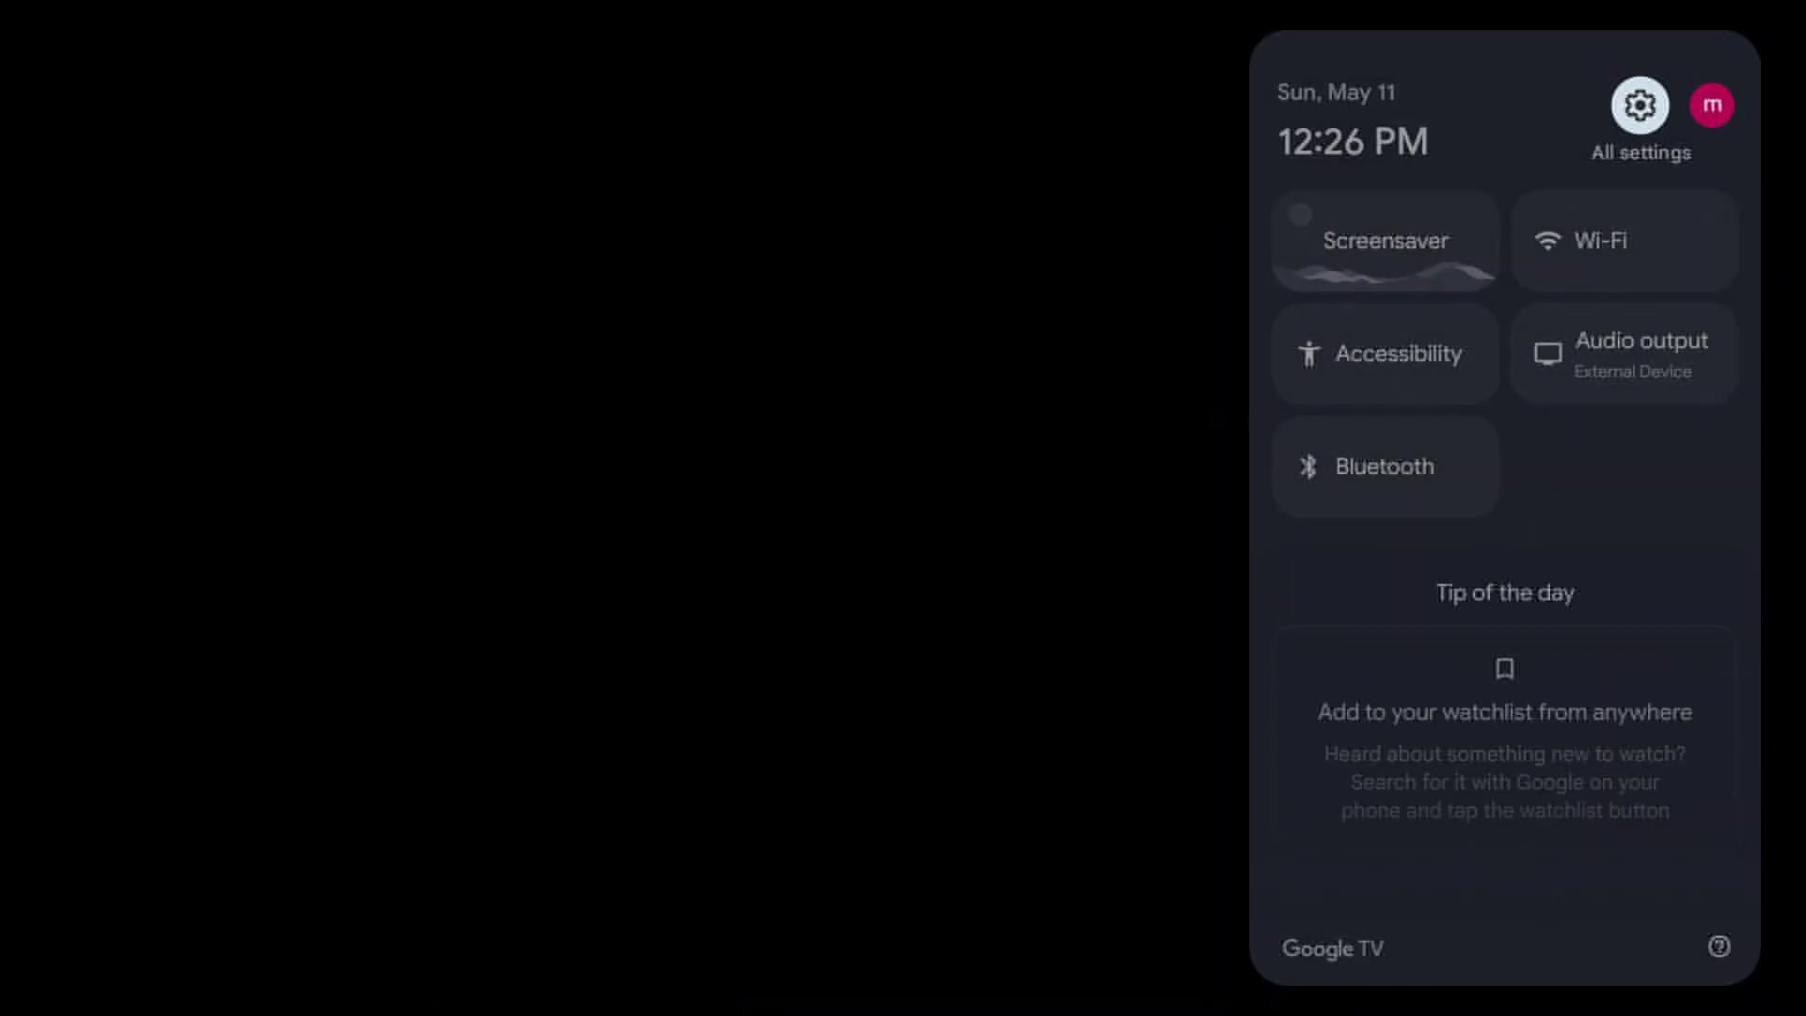
key(Return)
- Go to the Privacy settings and open the Manage Updates page for apps
key(Down)
key(Down)
key(Down)
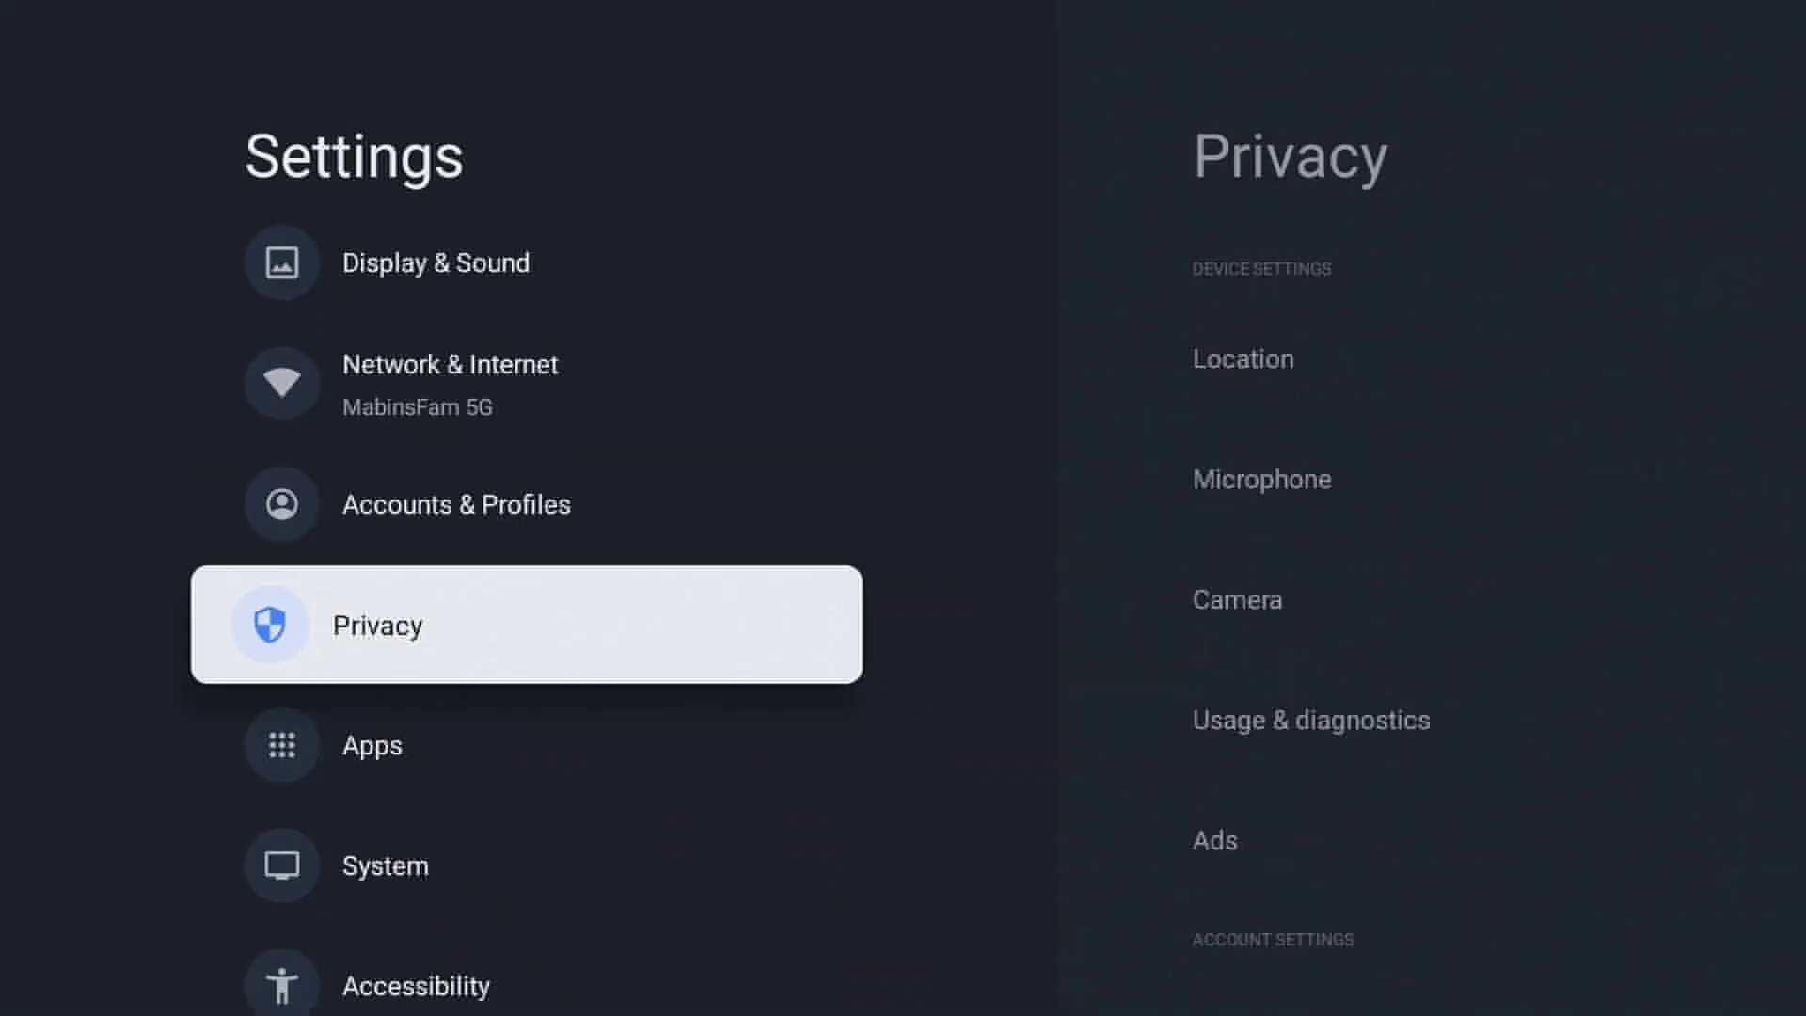
key(Return)
key(Down)
key(Down)
key(Down)
key(Down)
key(Down)
key(Down)
key(Down)
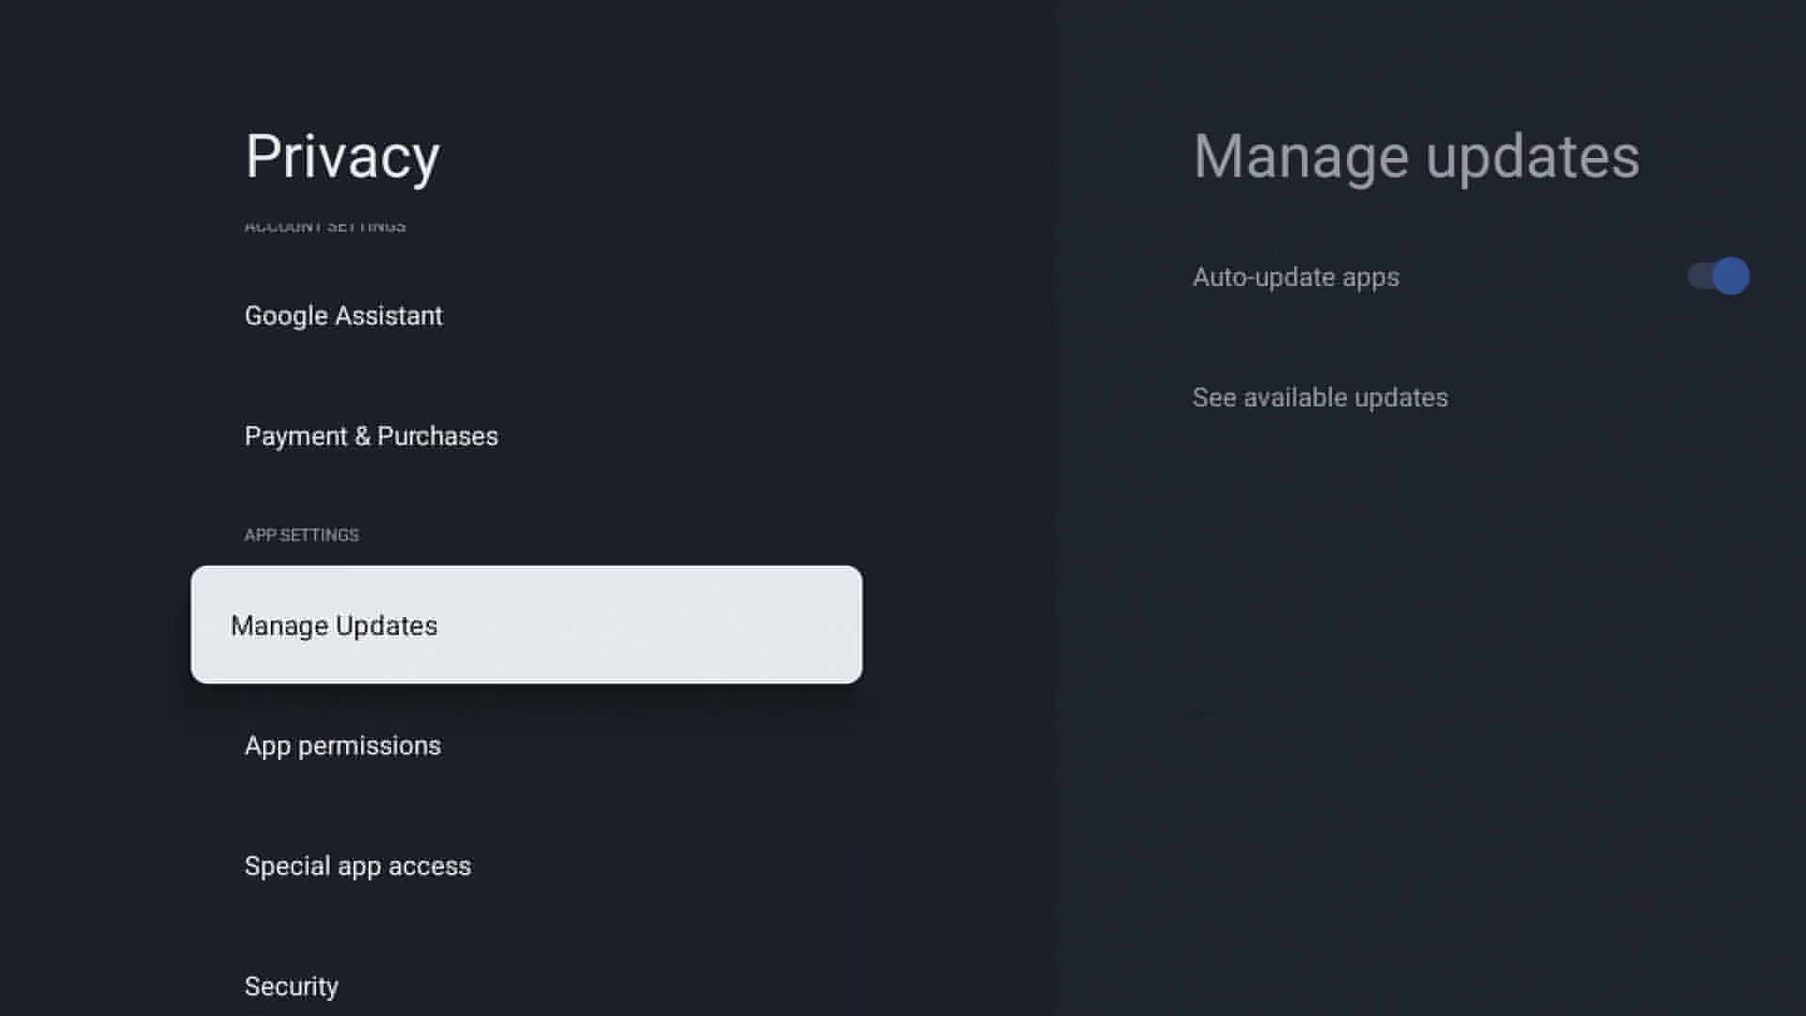
key(Return)
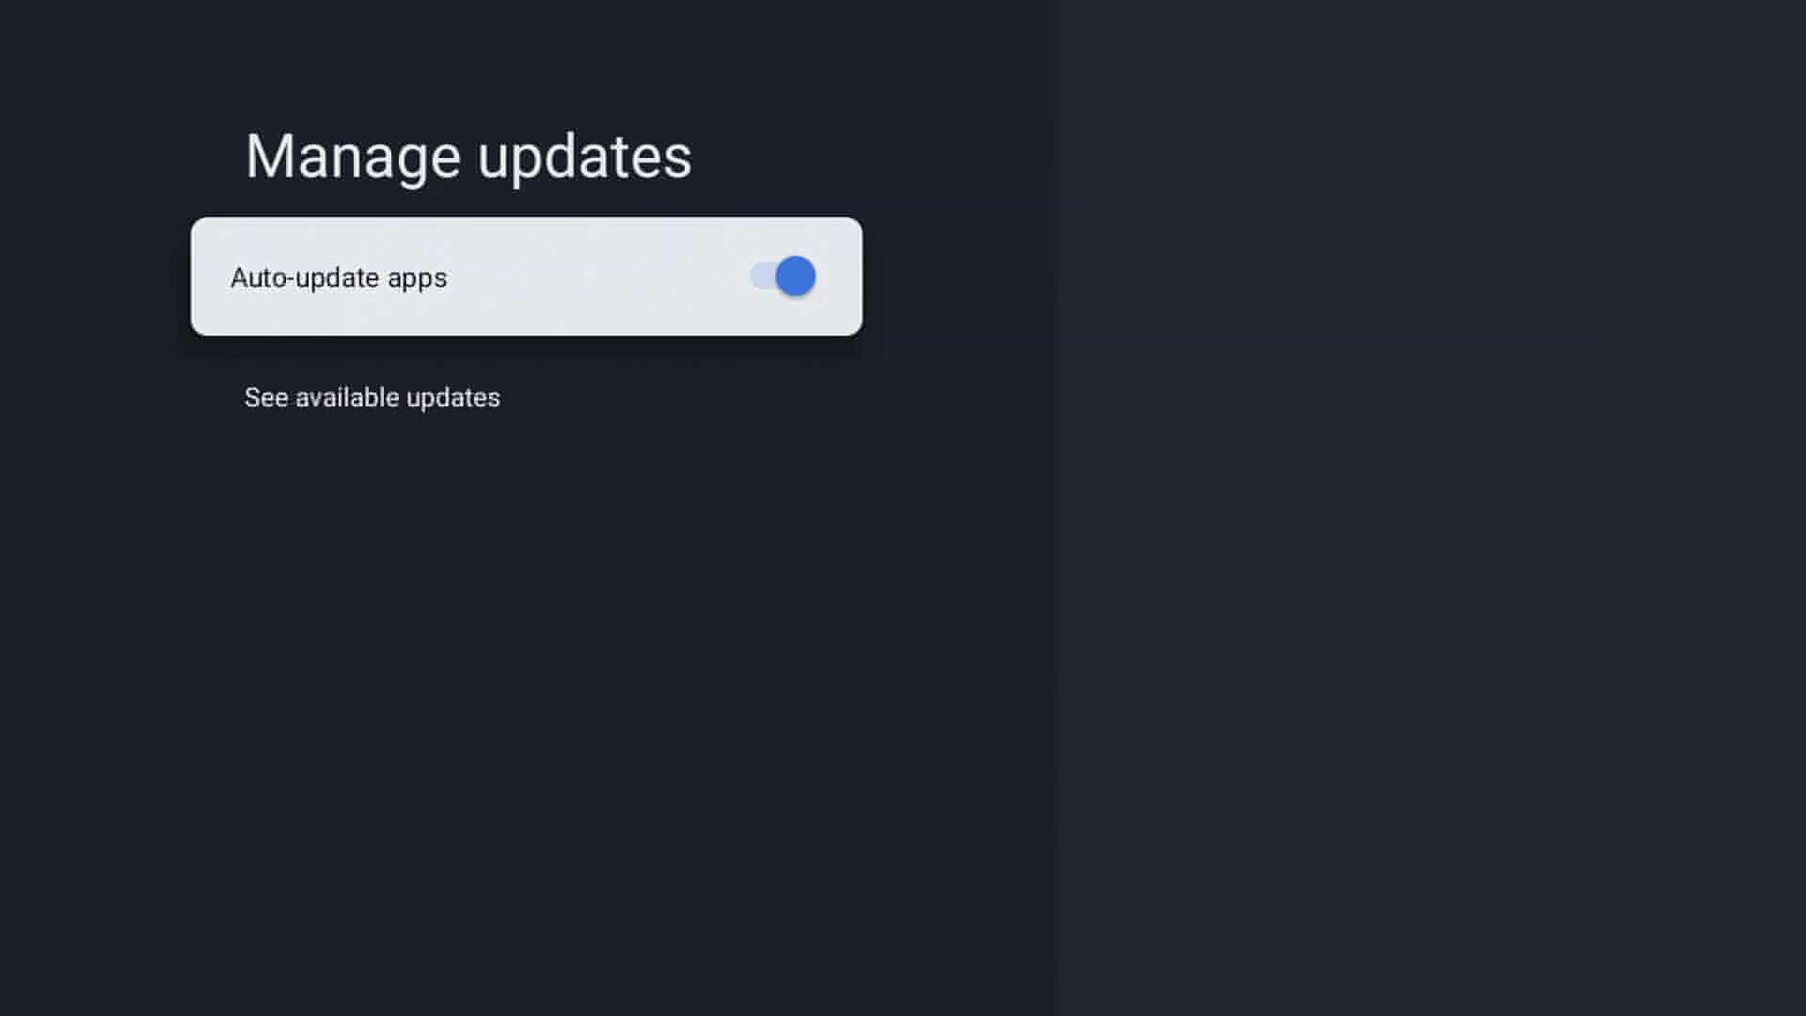
- Turn off Auto-update apps and open the list of available app updates
key(Return)
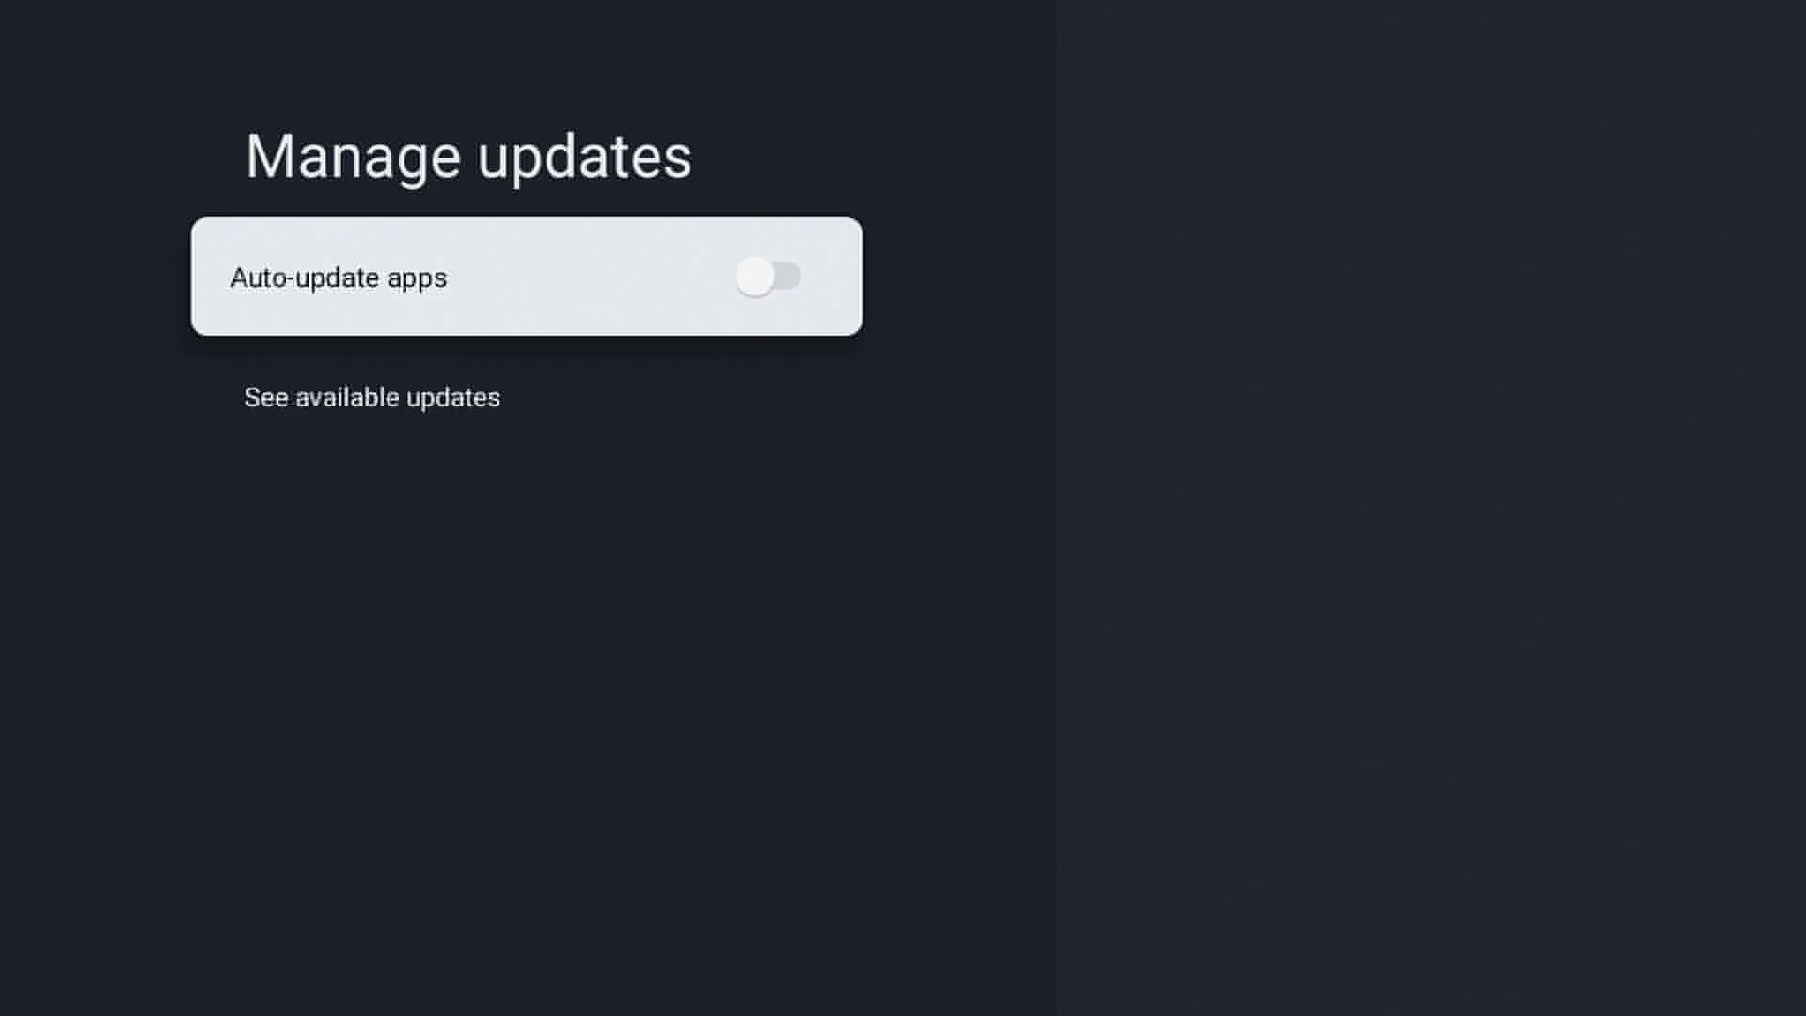
key(Down)
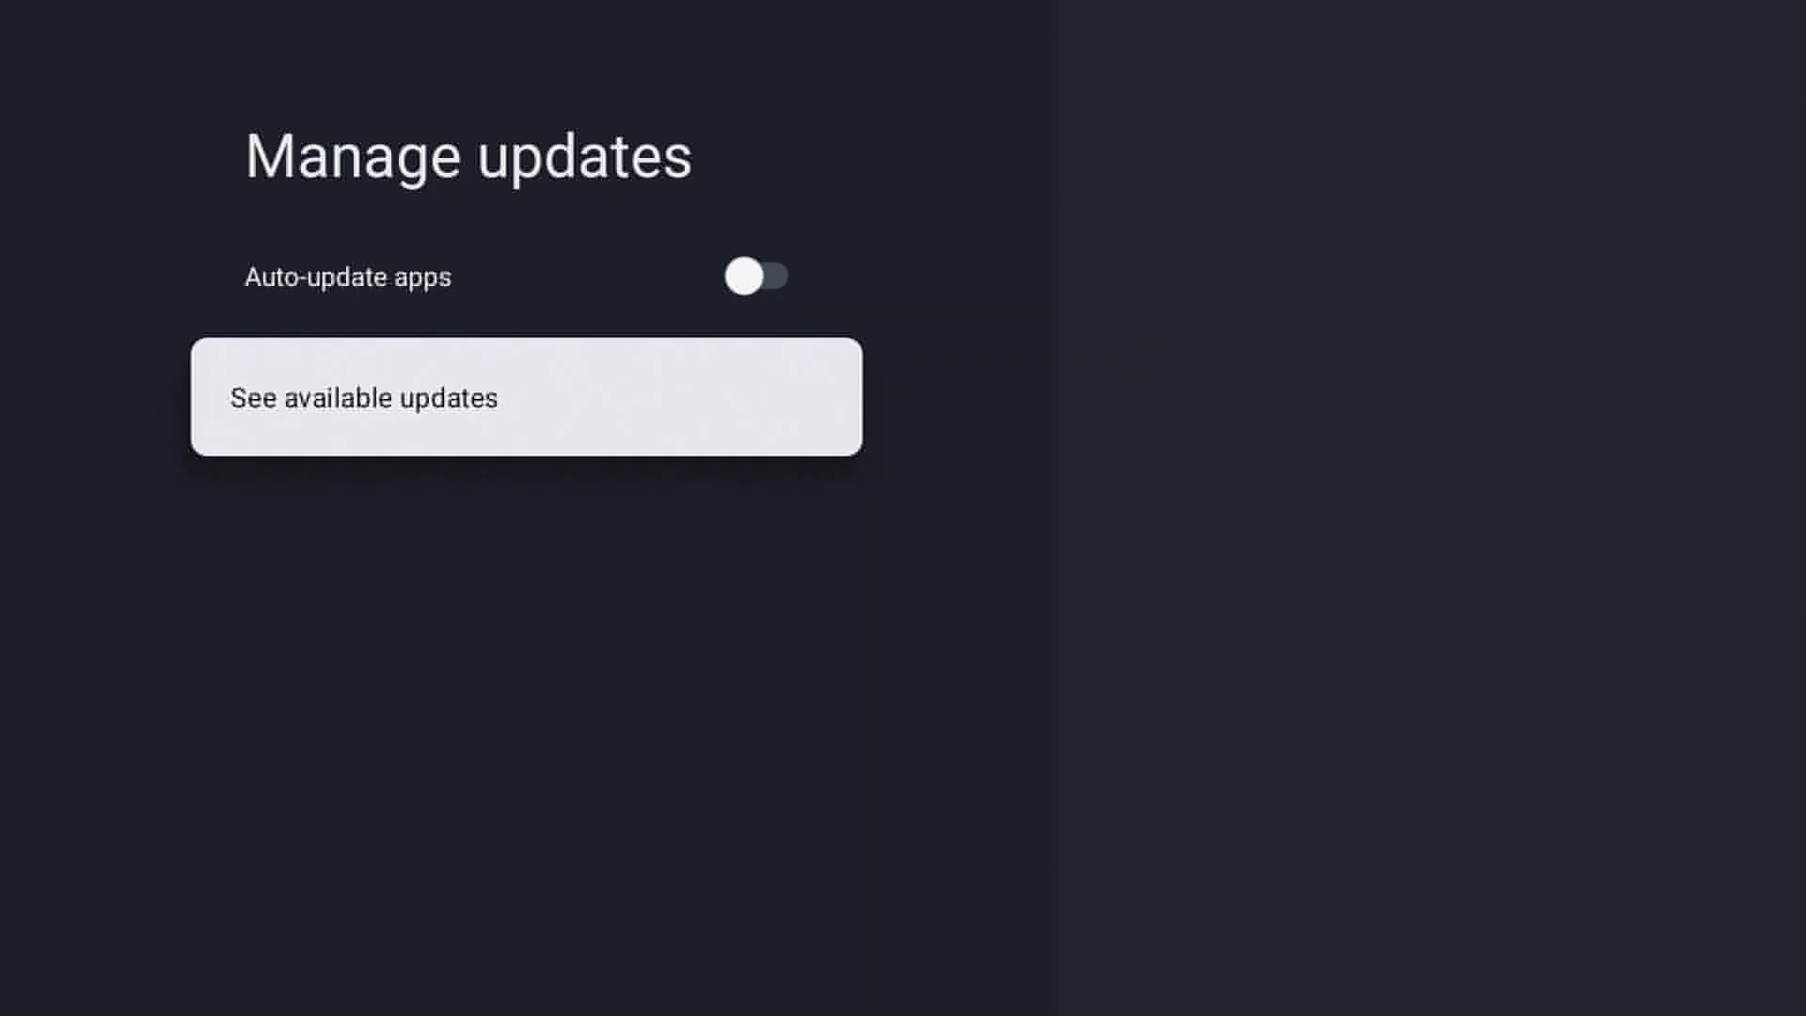
key(Return)
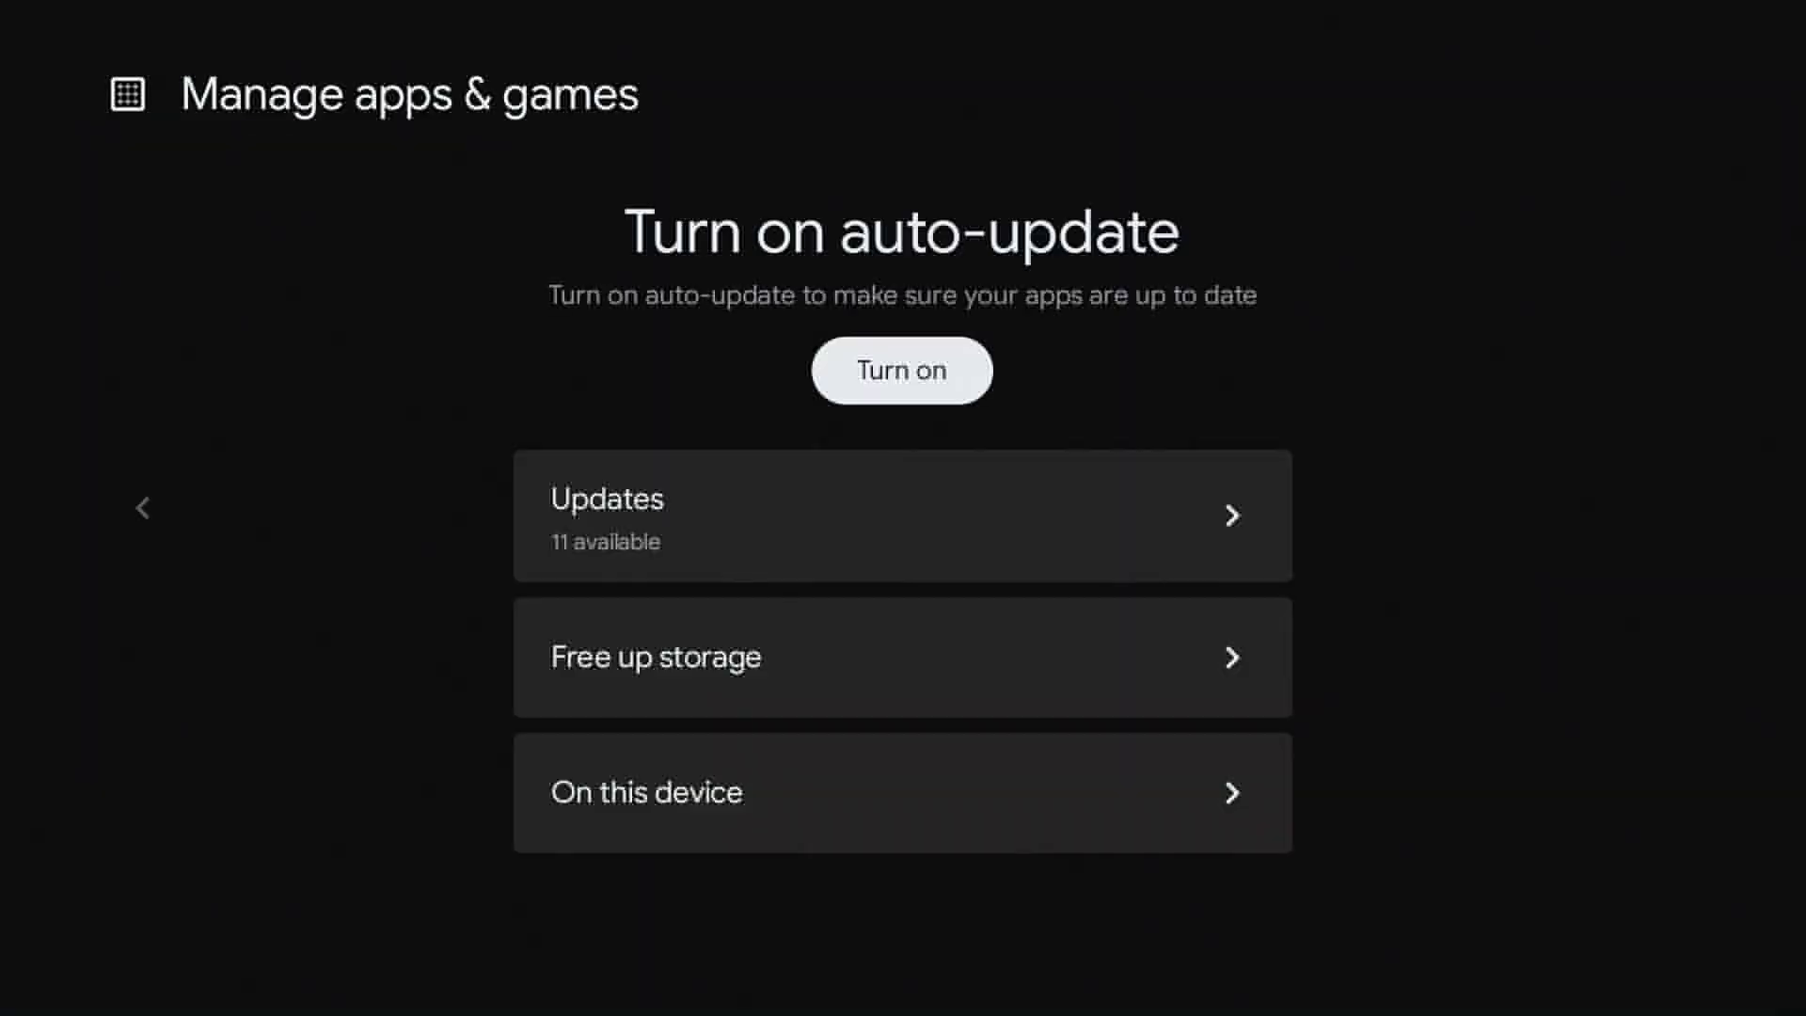
key(Down)
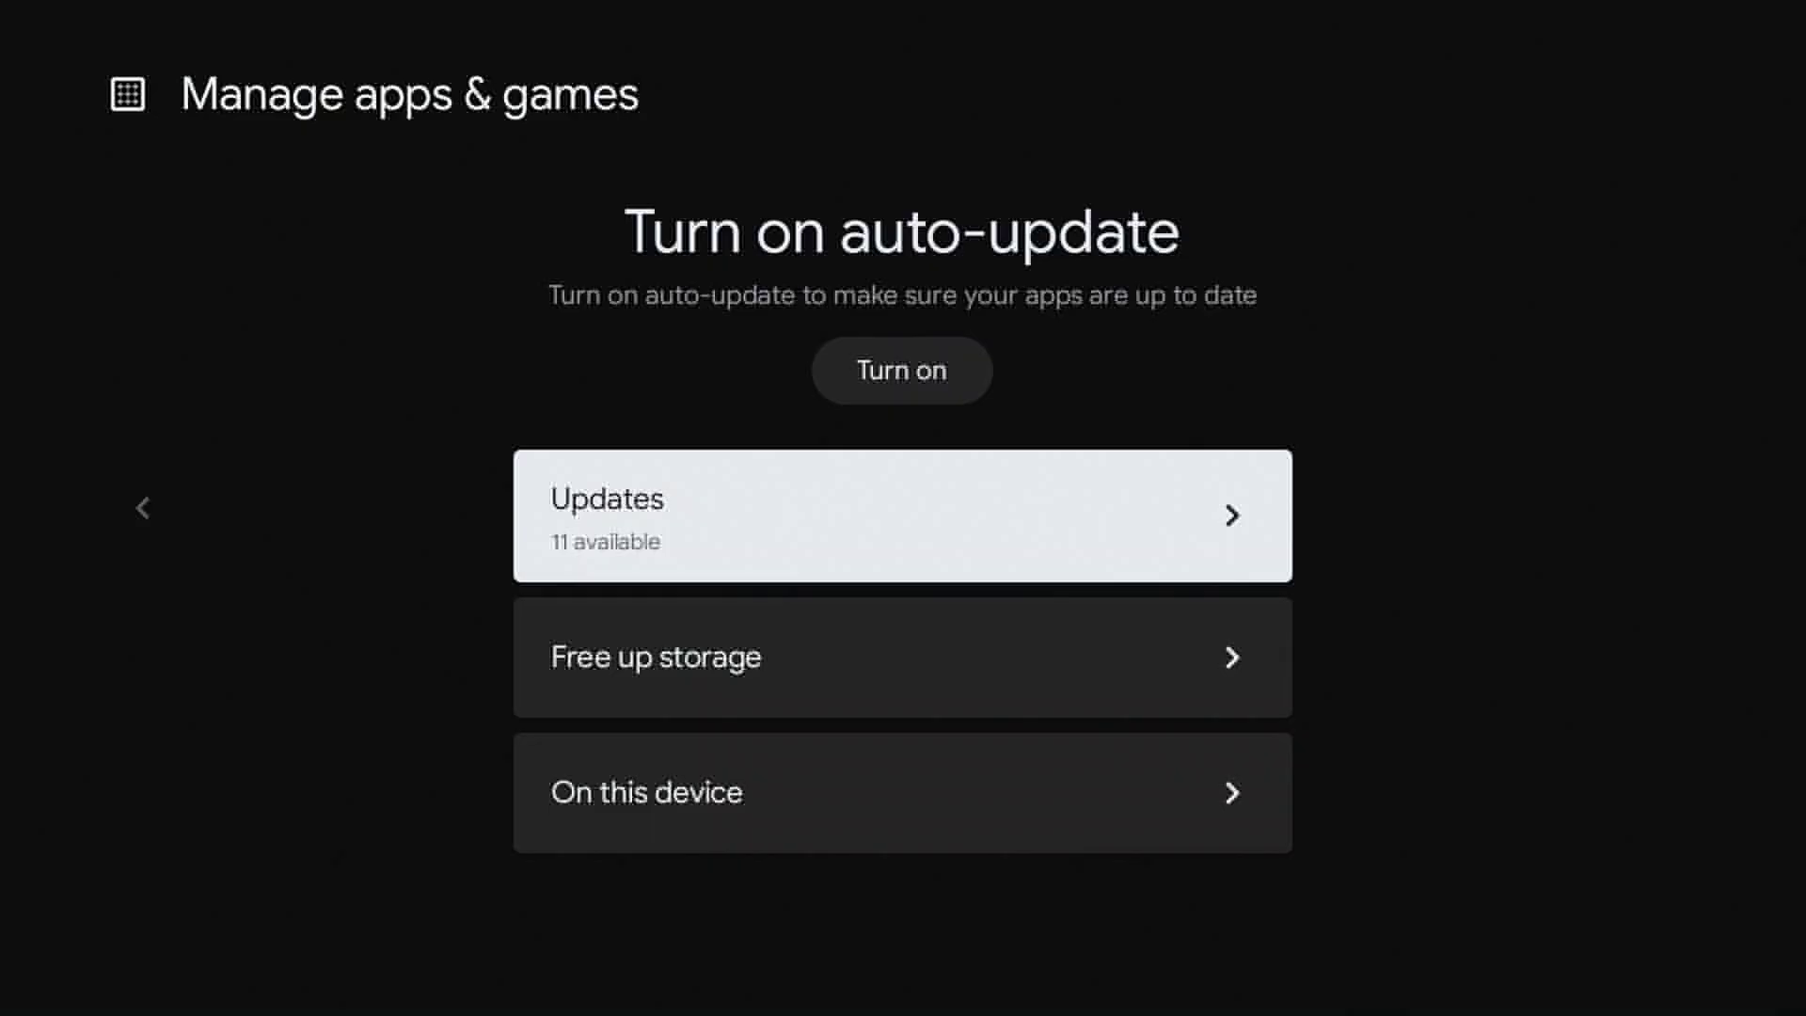
key(Return)
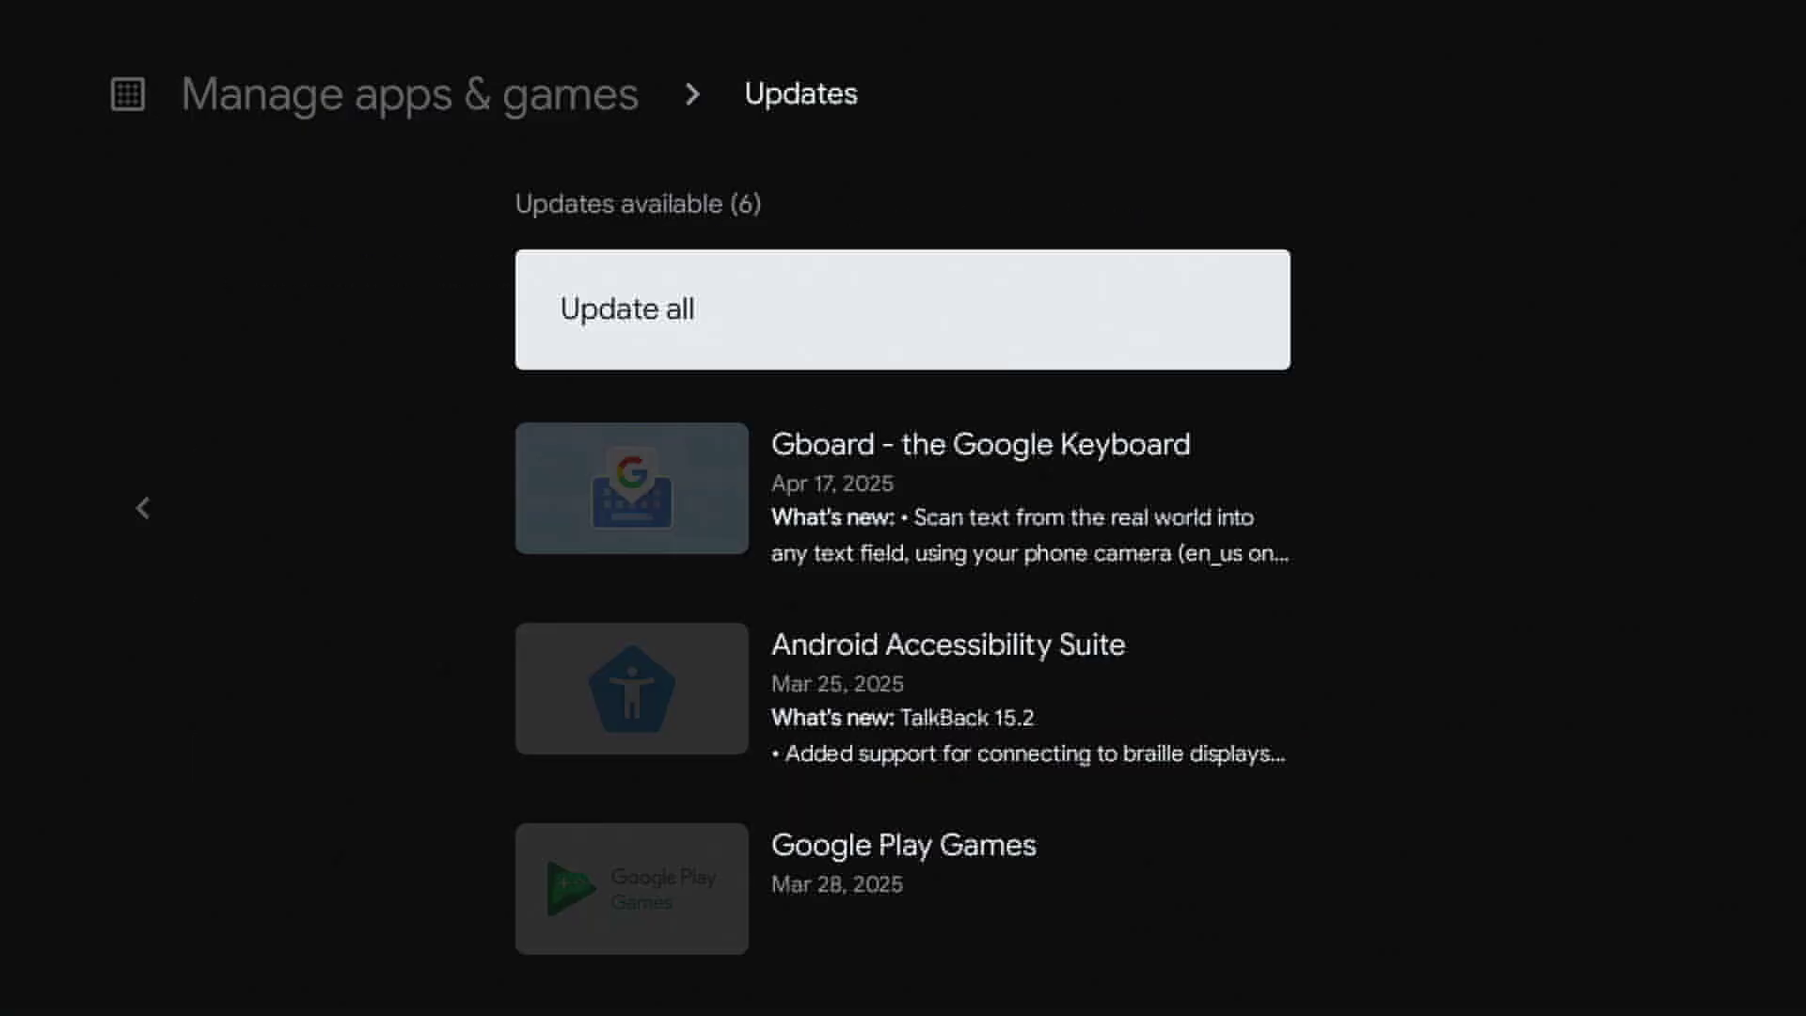
- Examine the list of apps with pending updates and return to its start
key(Down)
key(Down)
key(Down)
key(Down)
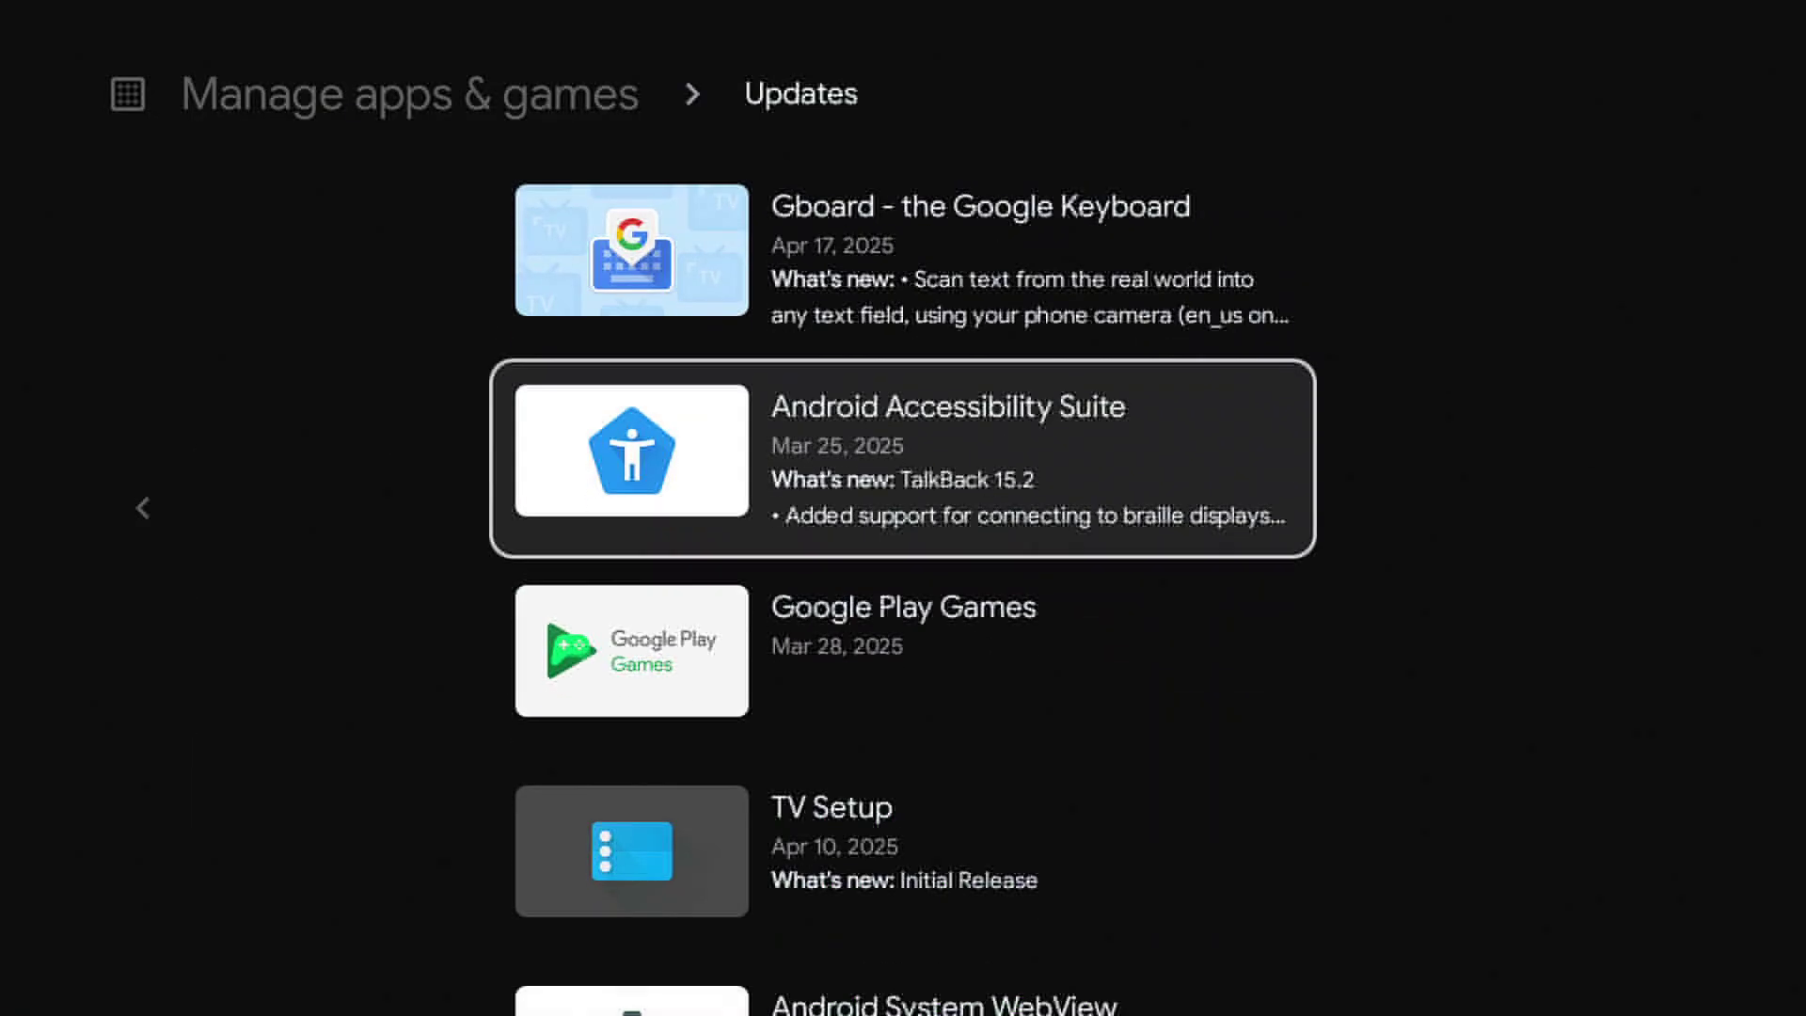
key(Down)
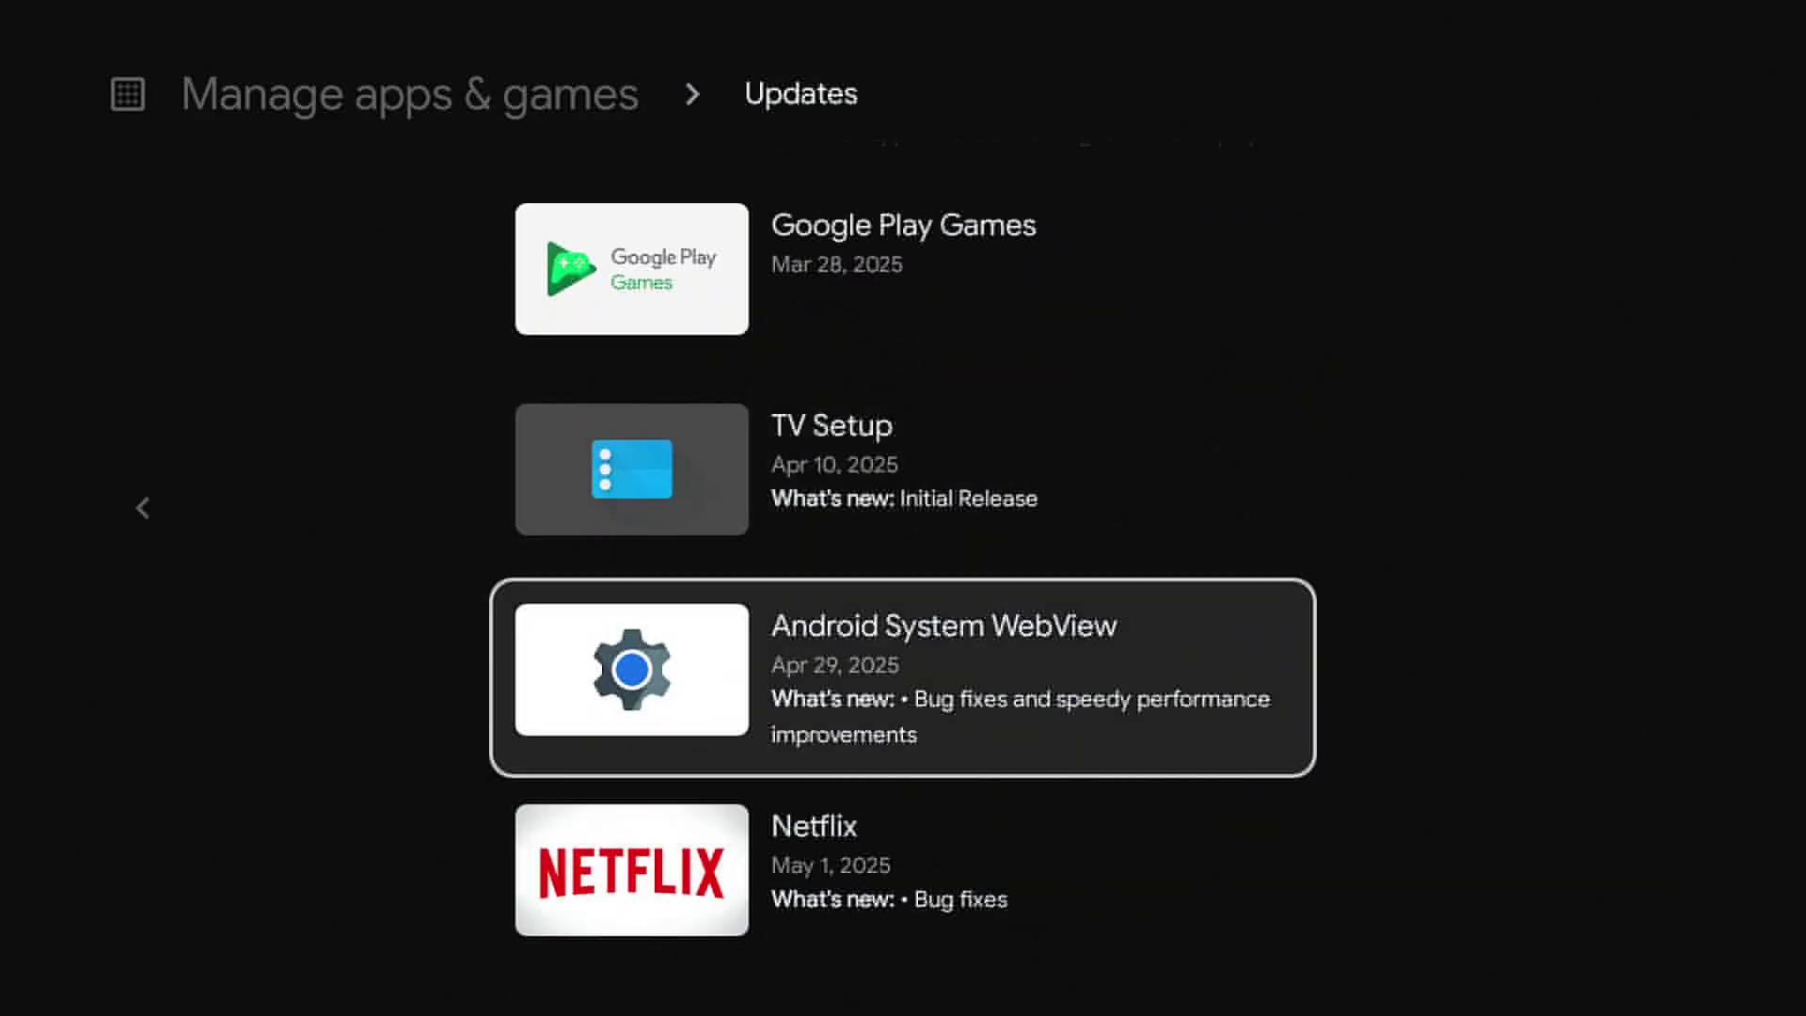
key(Down)
key(Up)
key(Up)
key(Up)
key(Up)
key(Up)
key(Up)
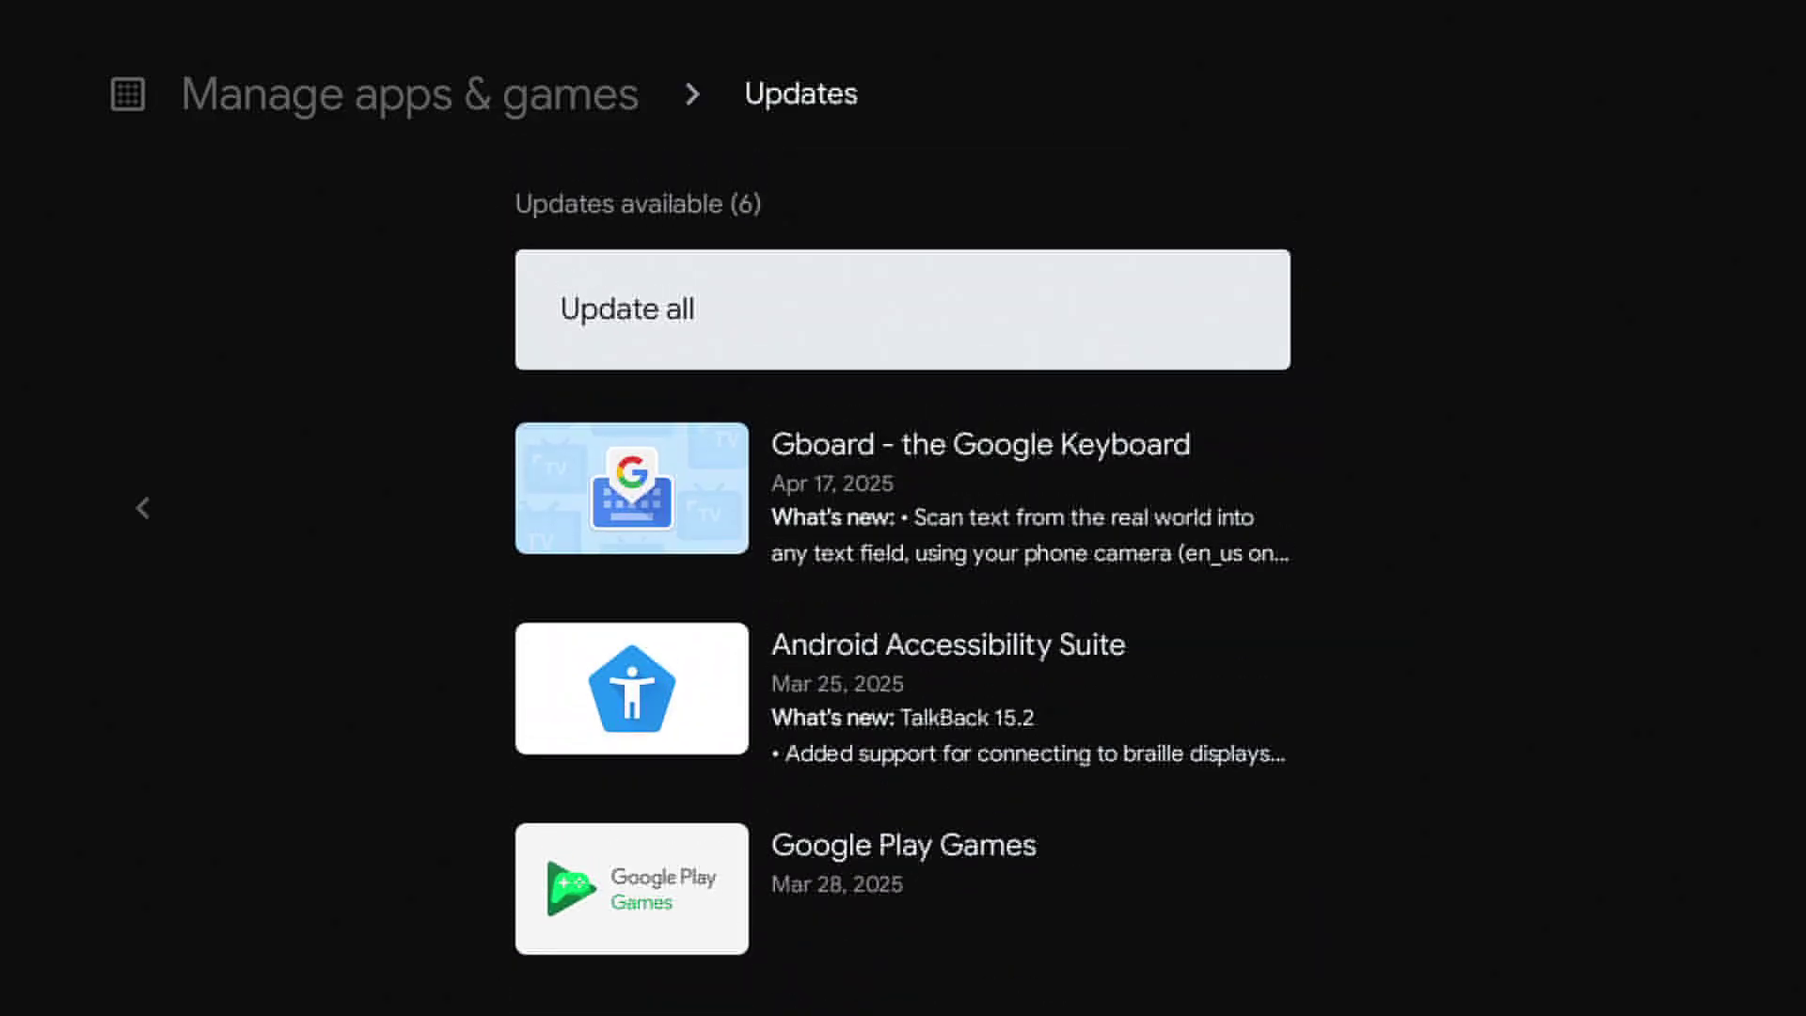
key(Down)
key(Down)
key(Down)
key(Down)
key(Down)
key(Down)
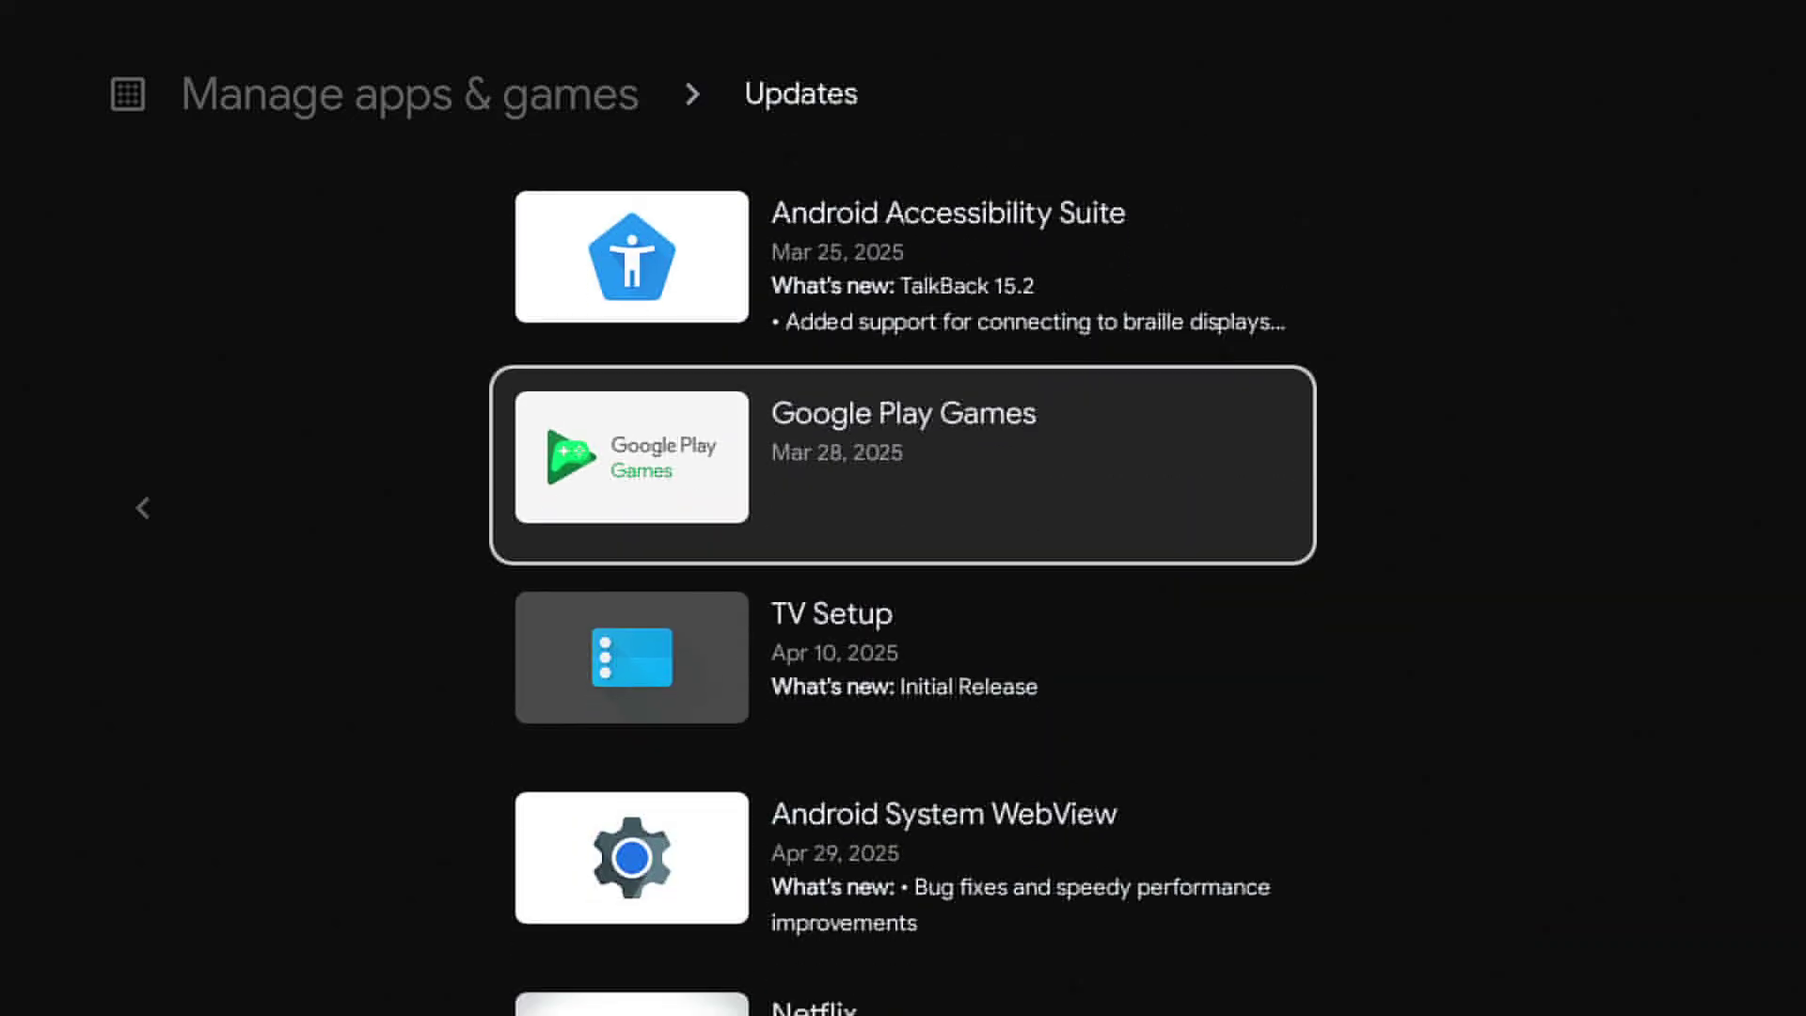
key(Up)
key(Up)
key(Up)
key(Up)
key(Up)
key(Up)
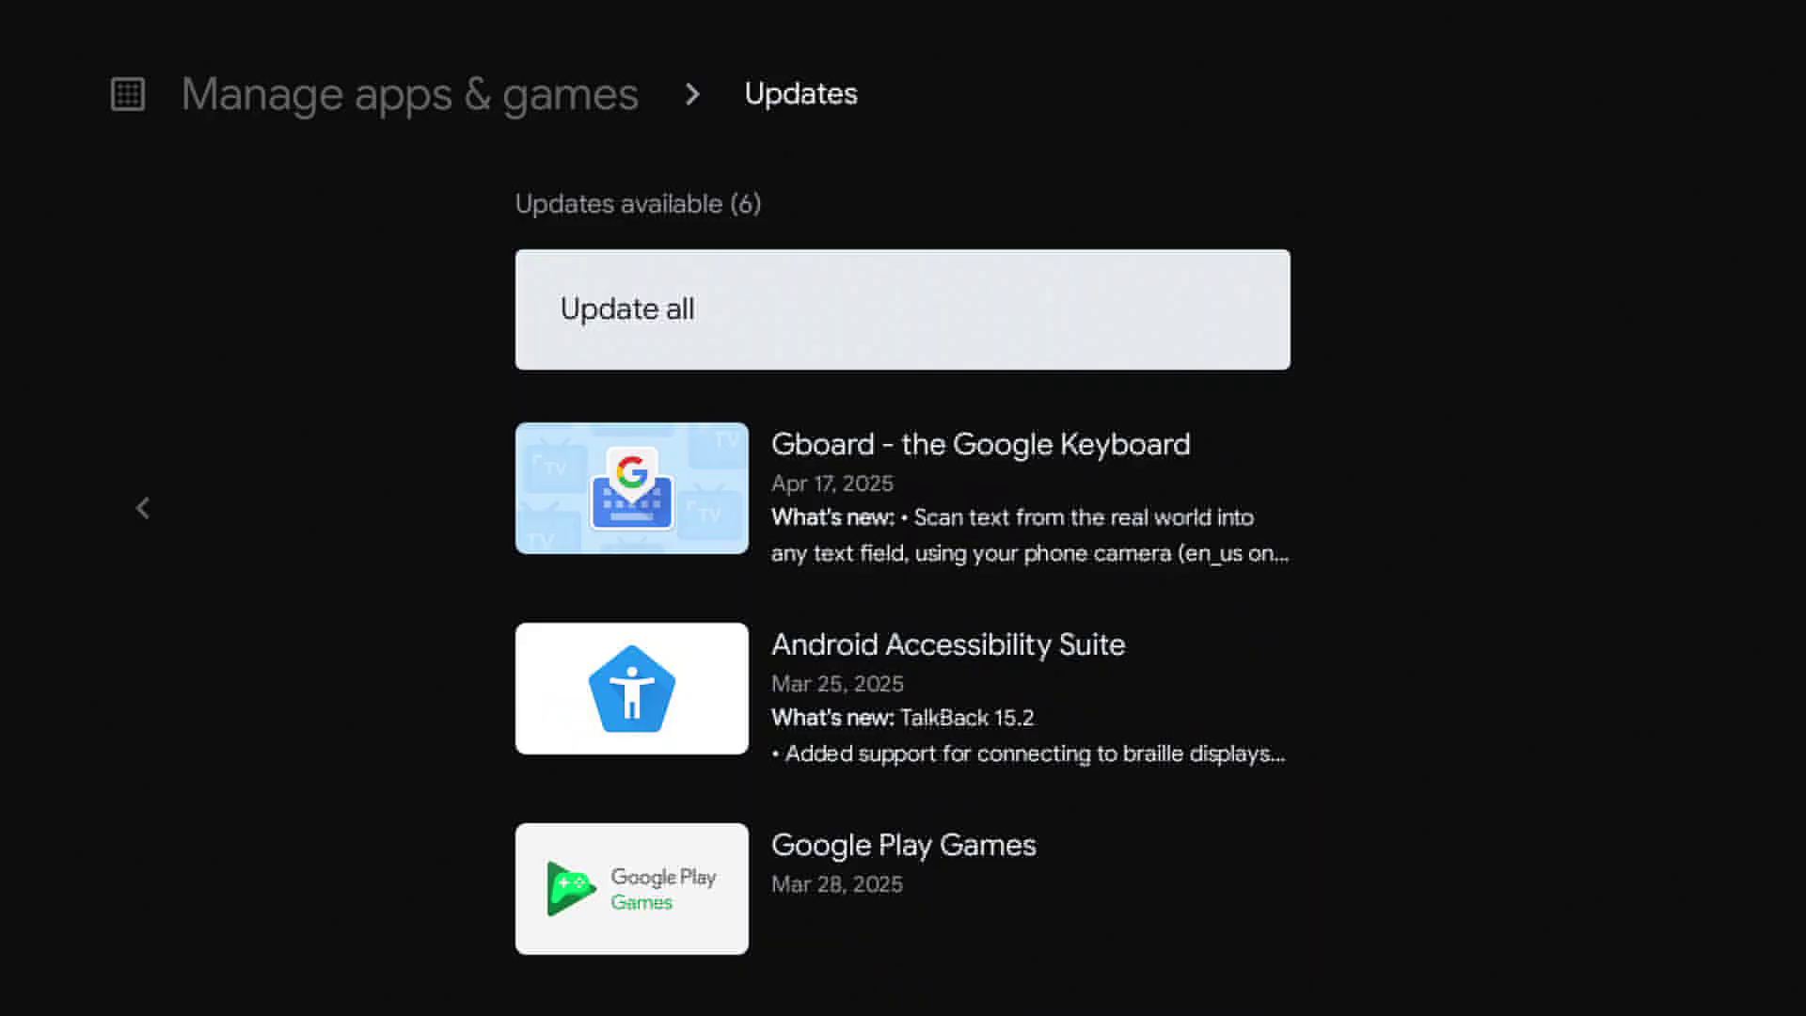
- Update all listed apps and check the download progress down the list
key(Return)
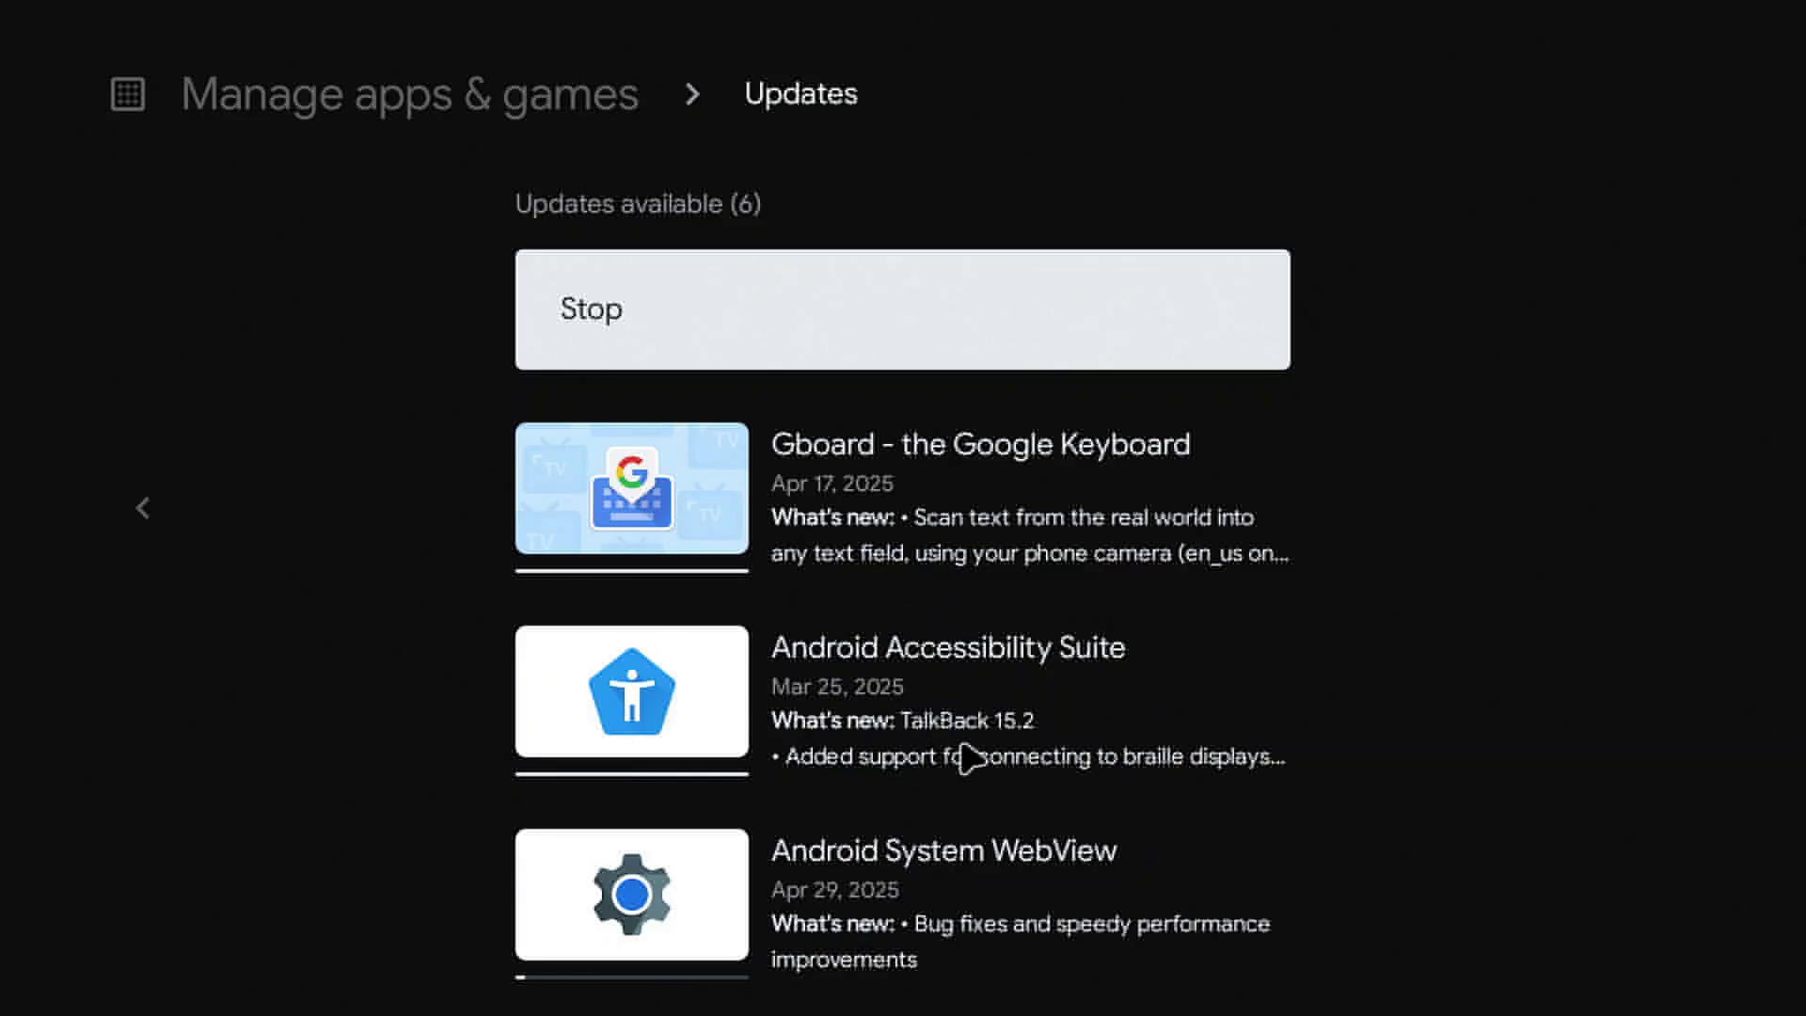
scroll(968, 757, down, 3)
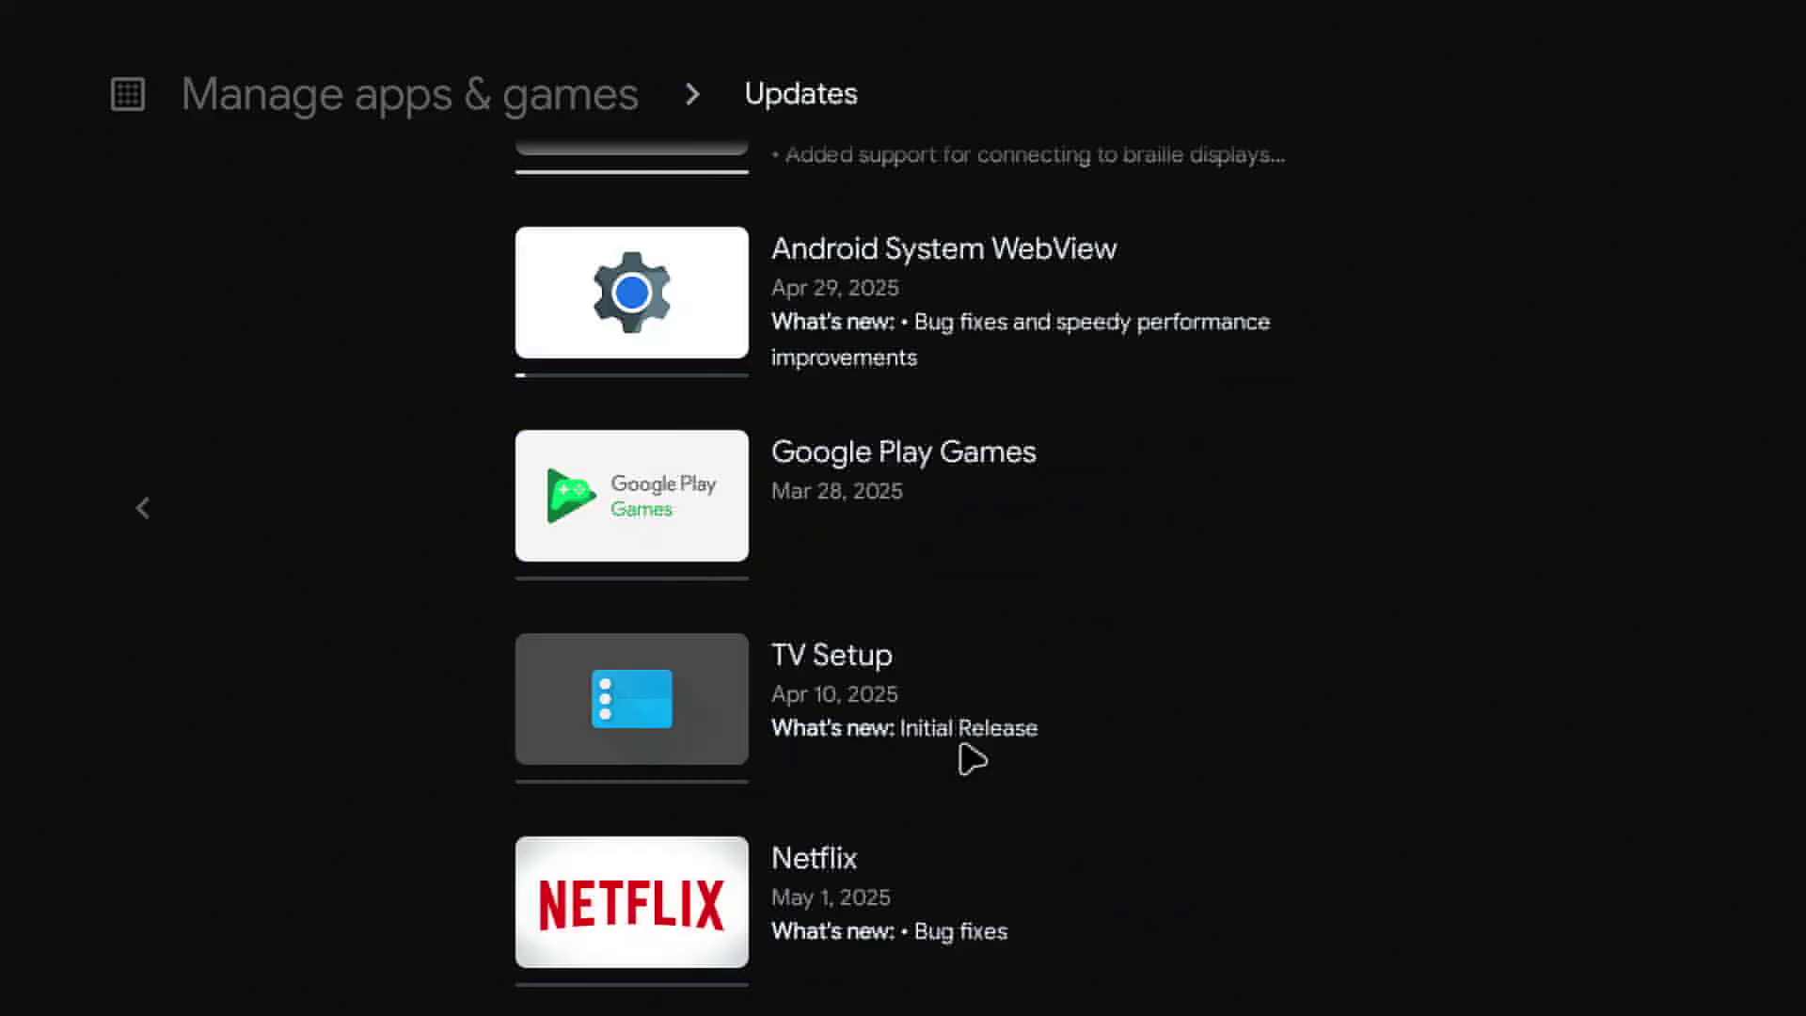
scroll(971, 758, up, 3)
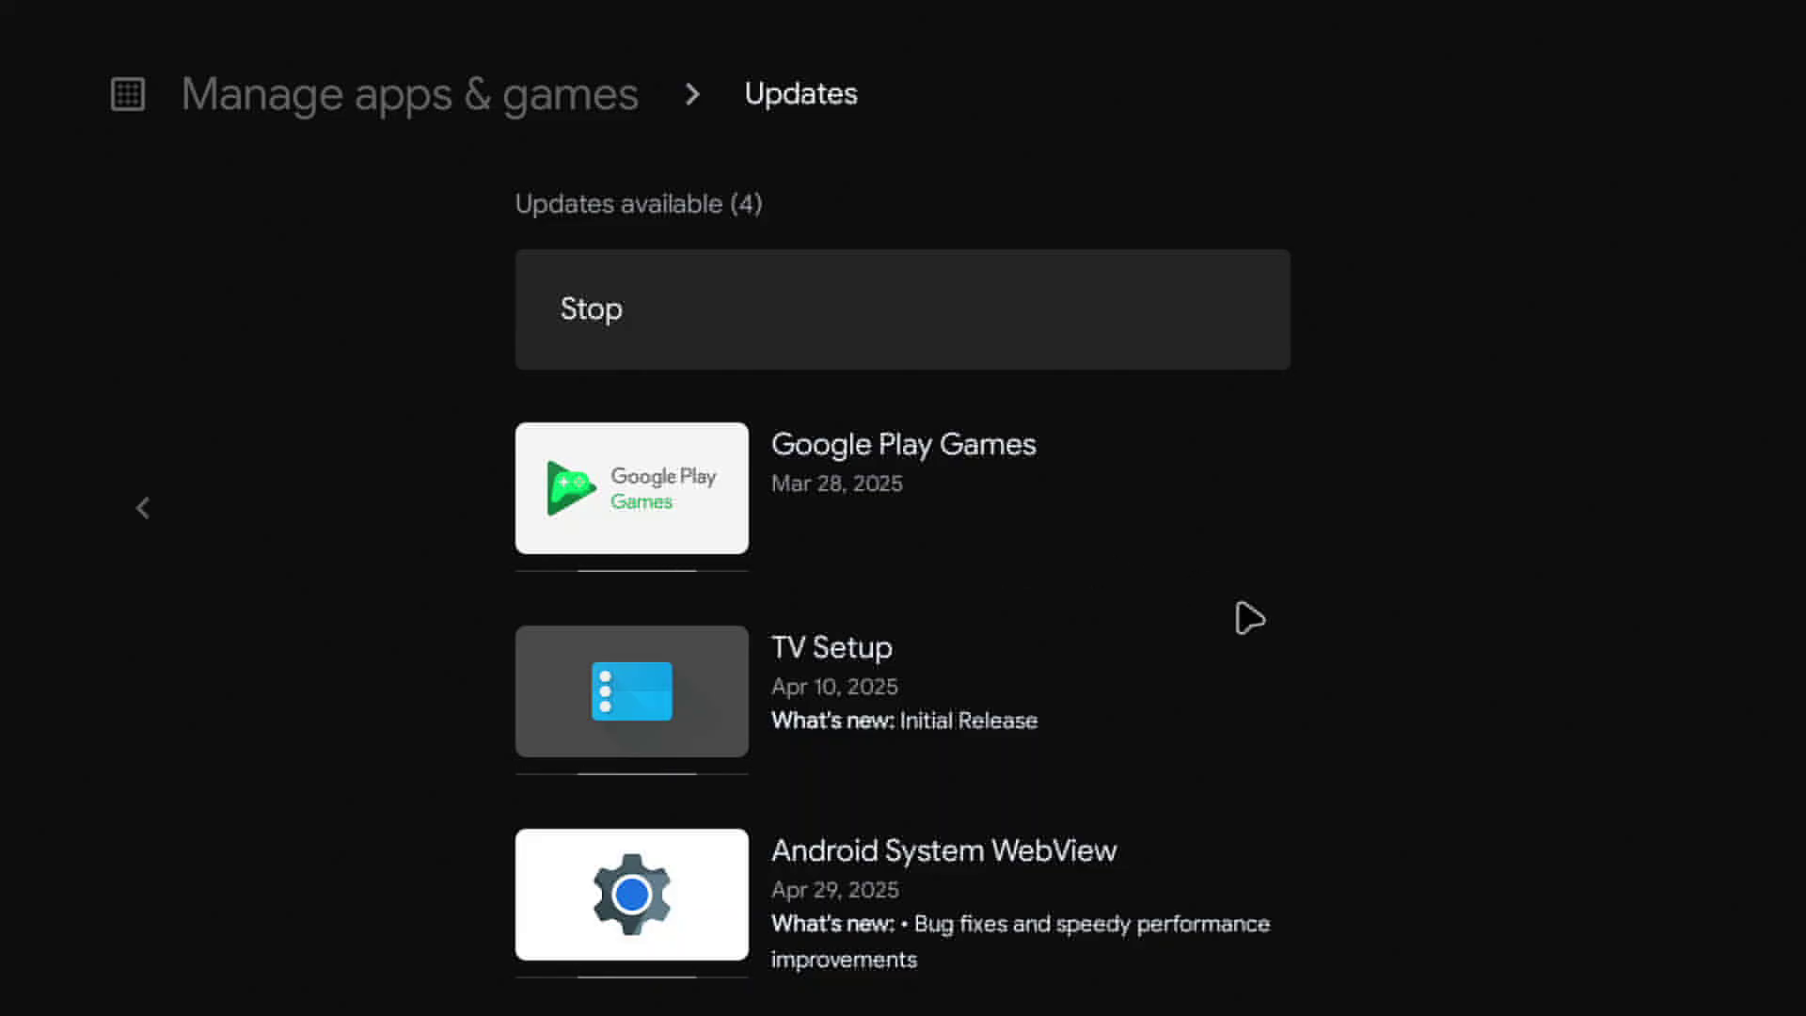
scroll(1249, 618, down, 2)
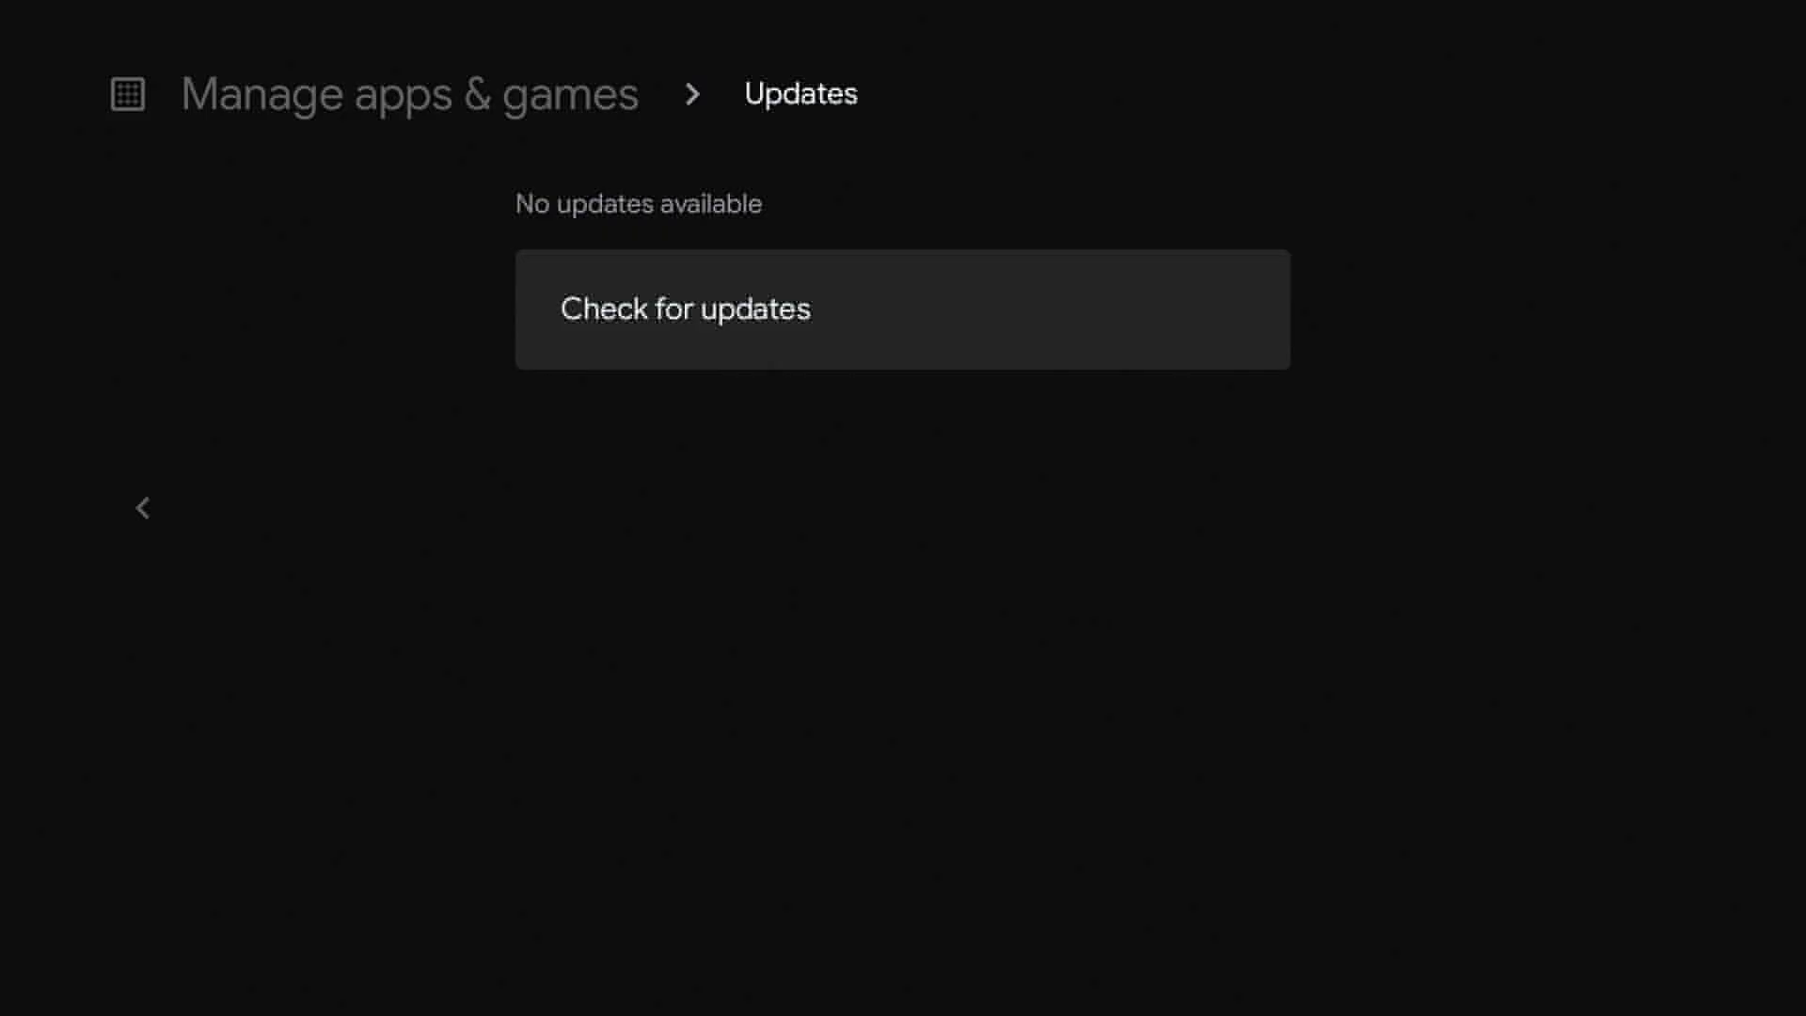
- Return to the Manage updates settings and turn Auto-update apps back on
key(Escape)
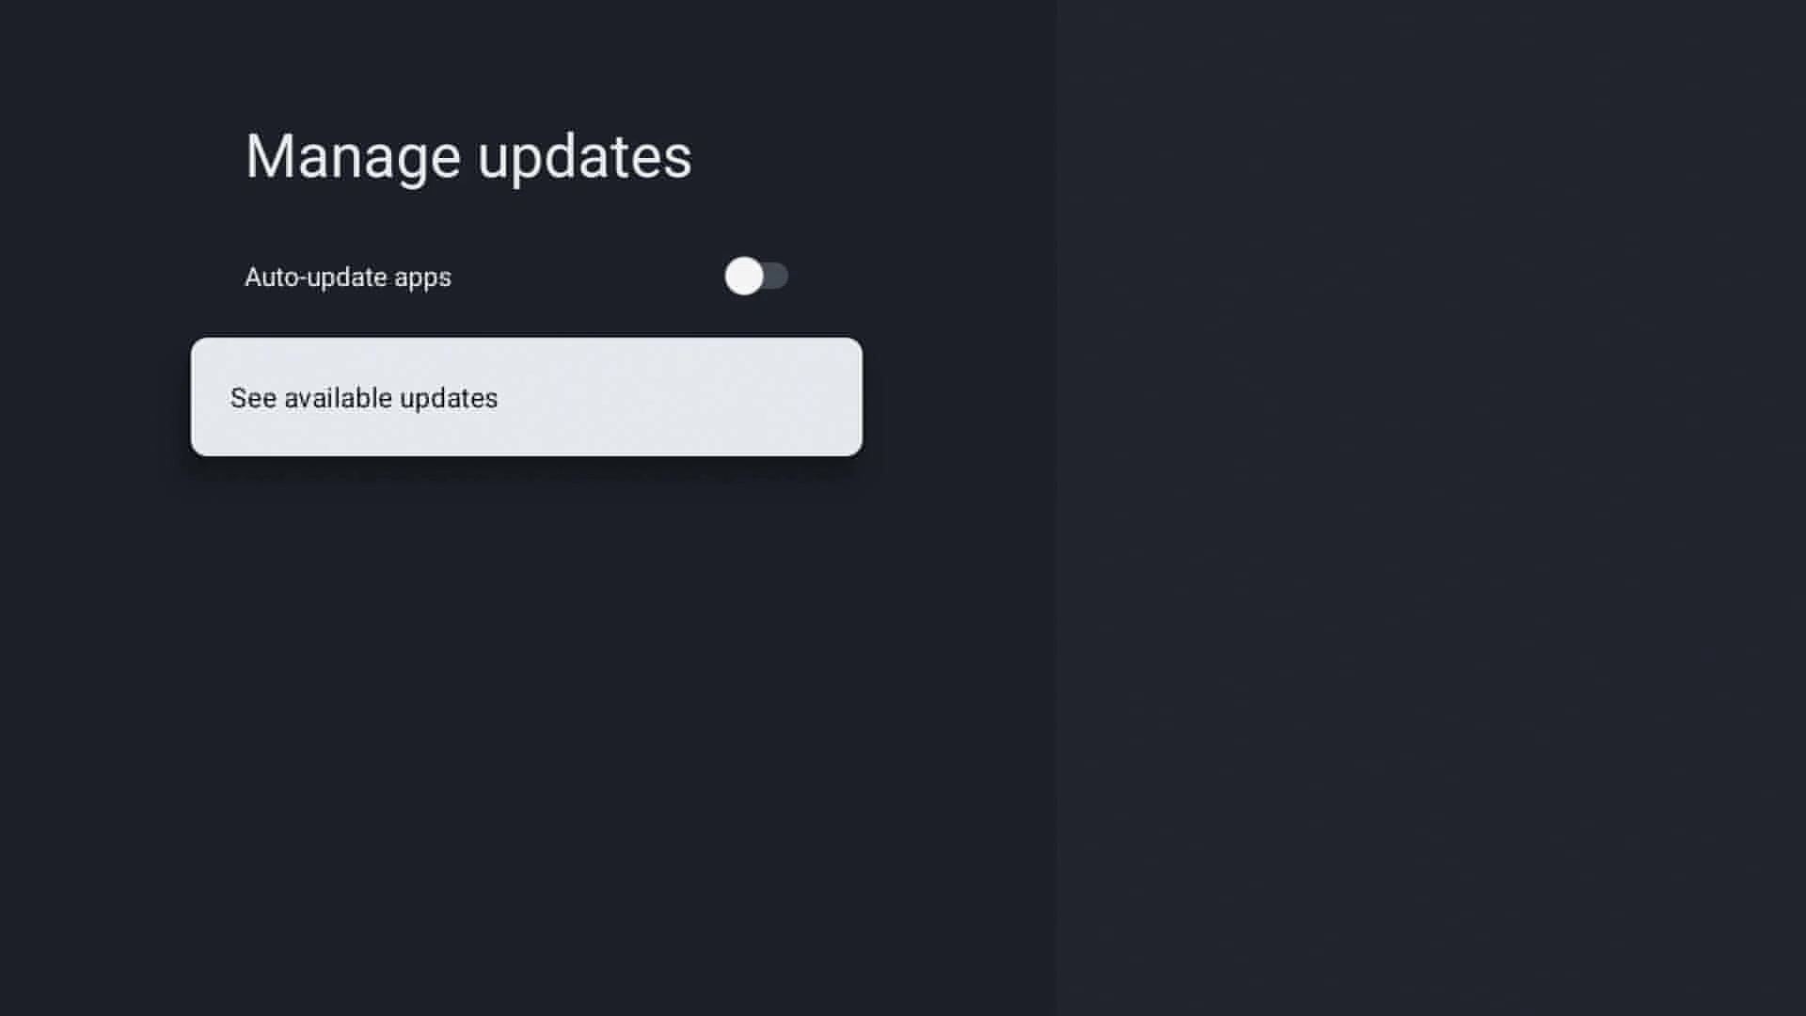
key(Escape)
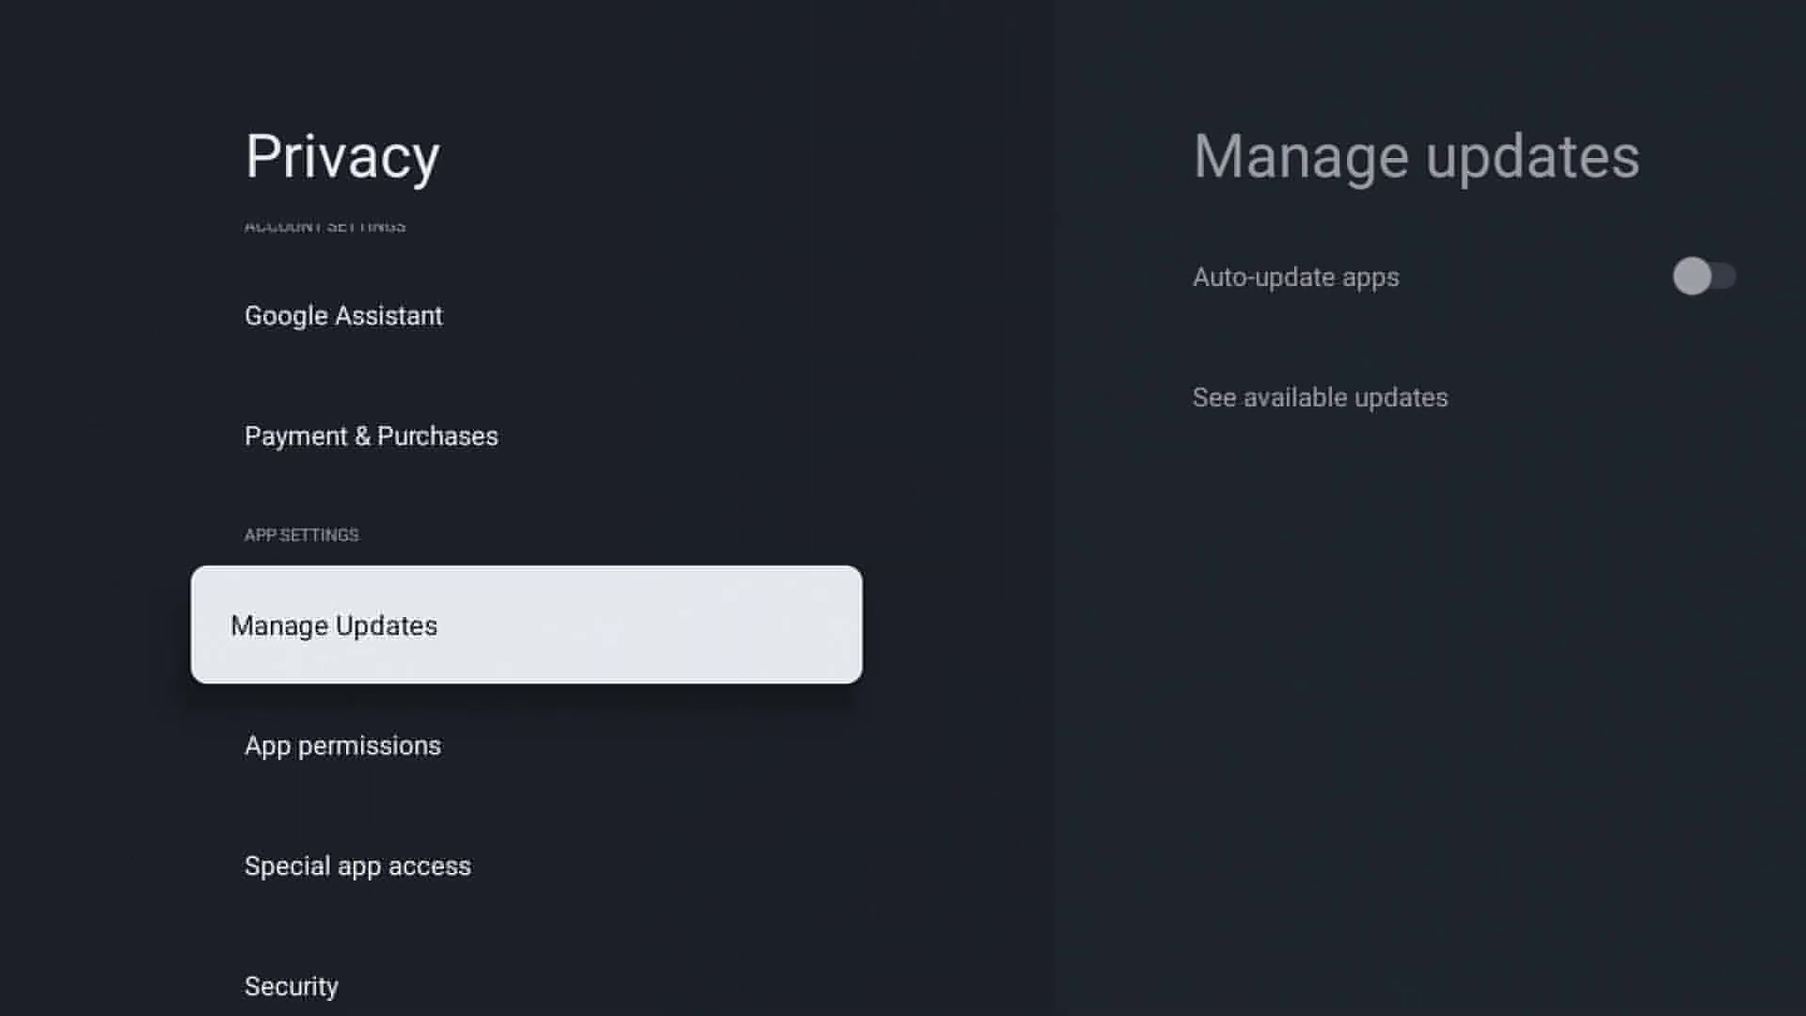
key(Return)
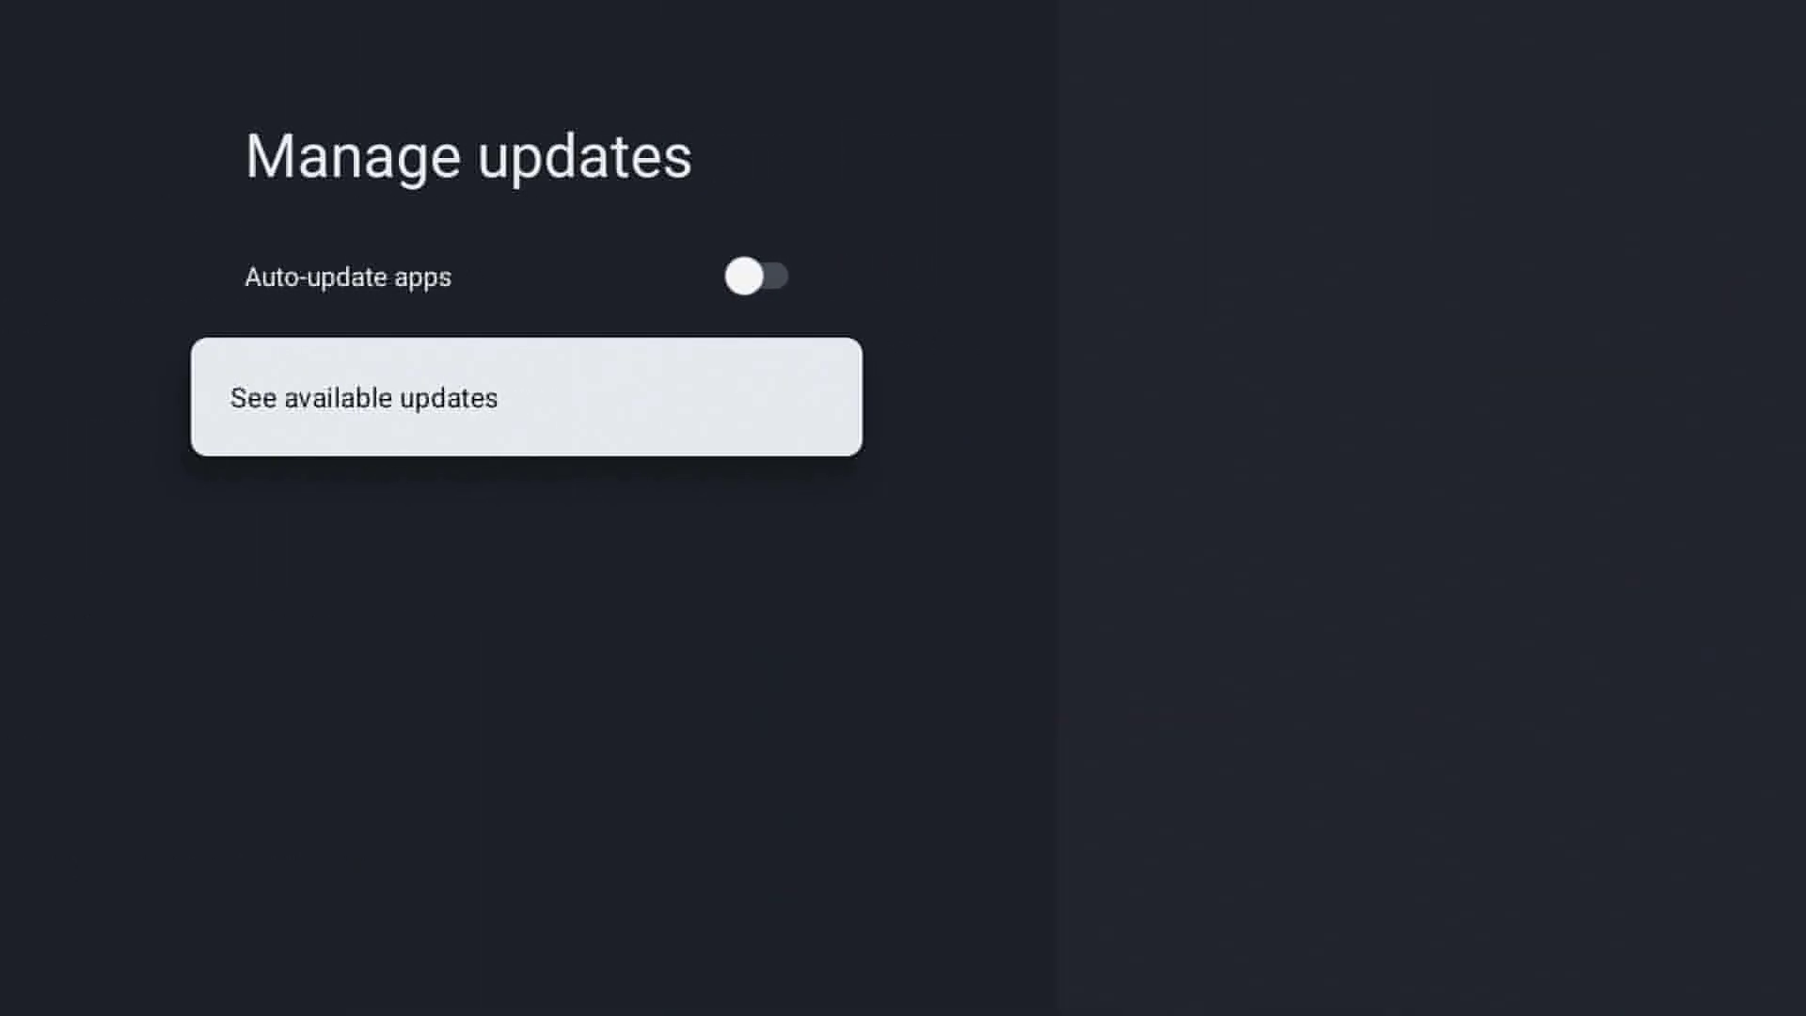
key(Up)
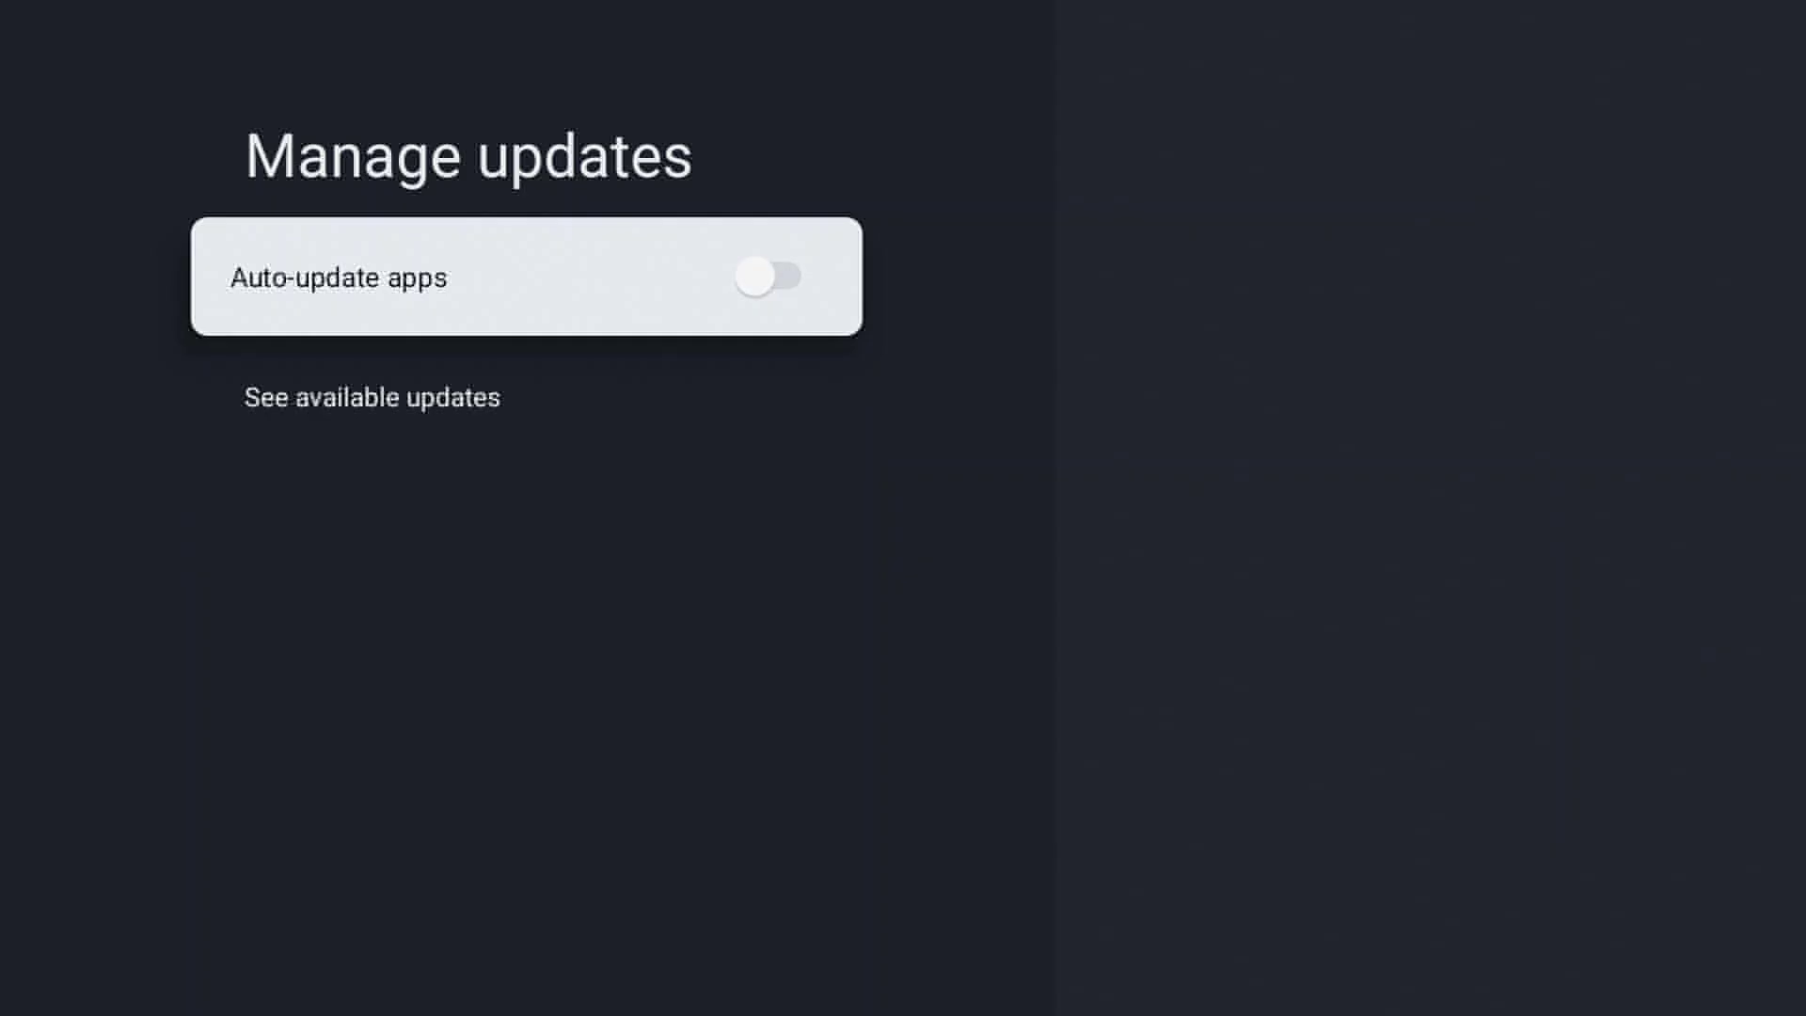
key(Return)
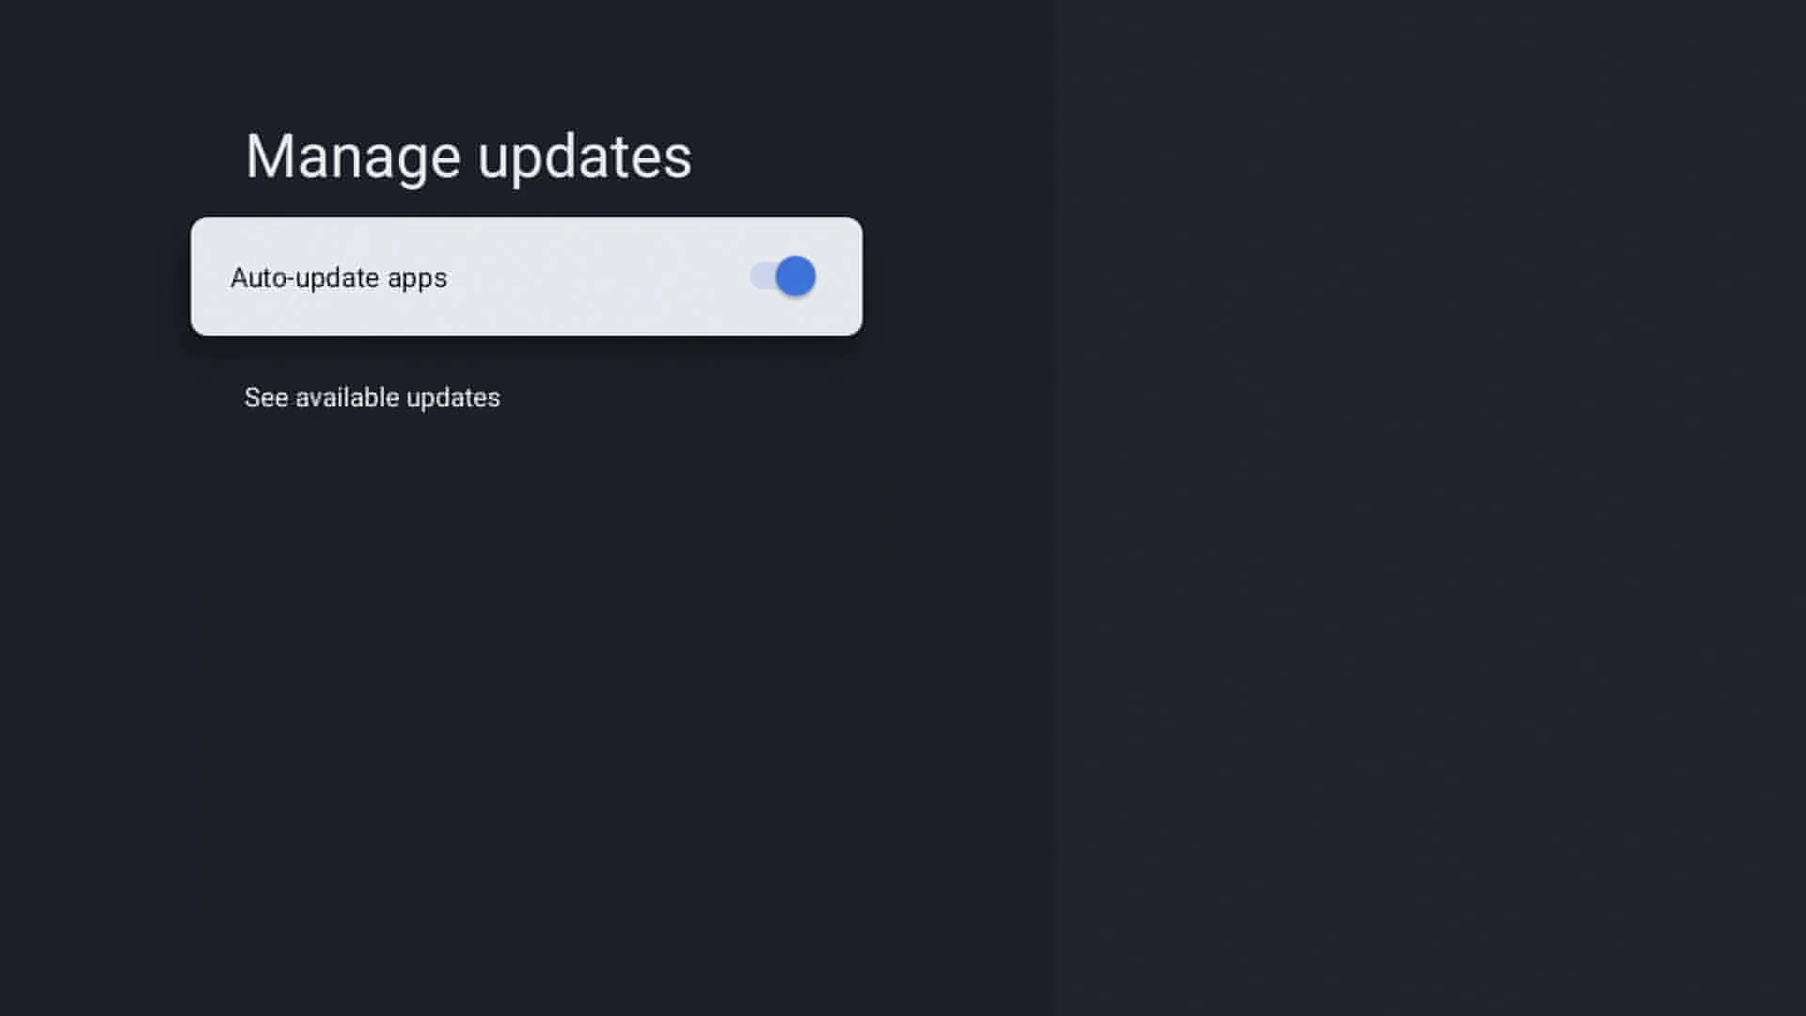
- Leave the Privacy settings and open the full list of installed apps in the Apps settings
key(Escape)
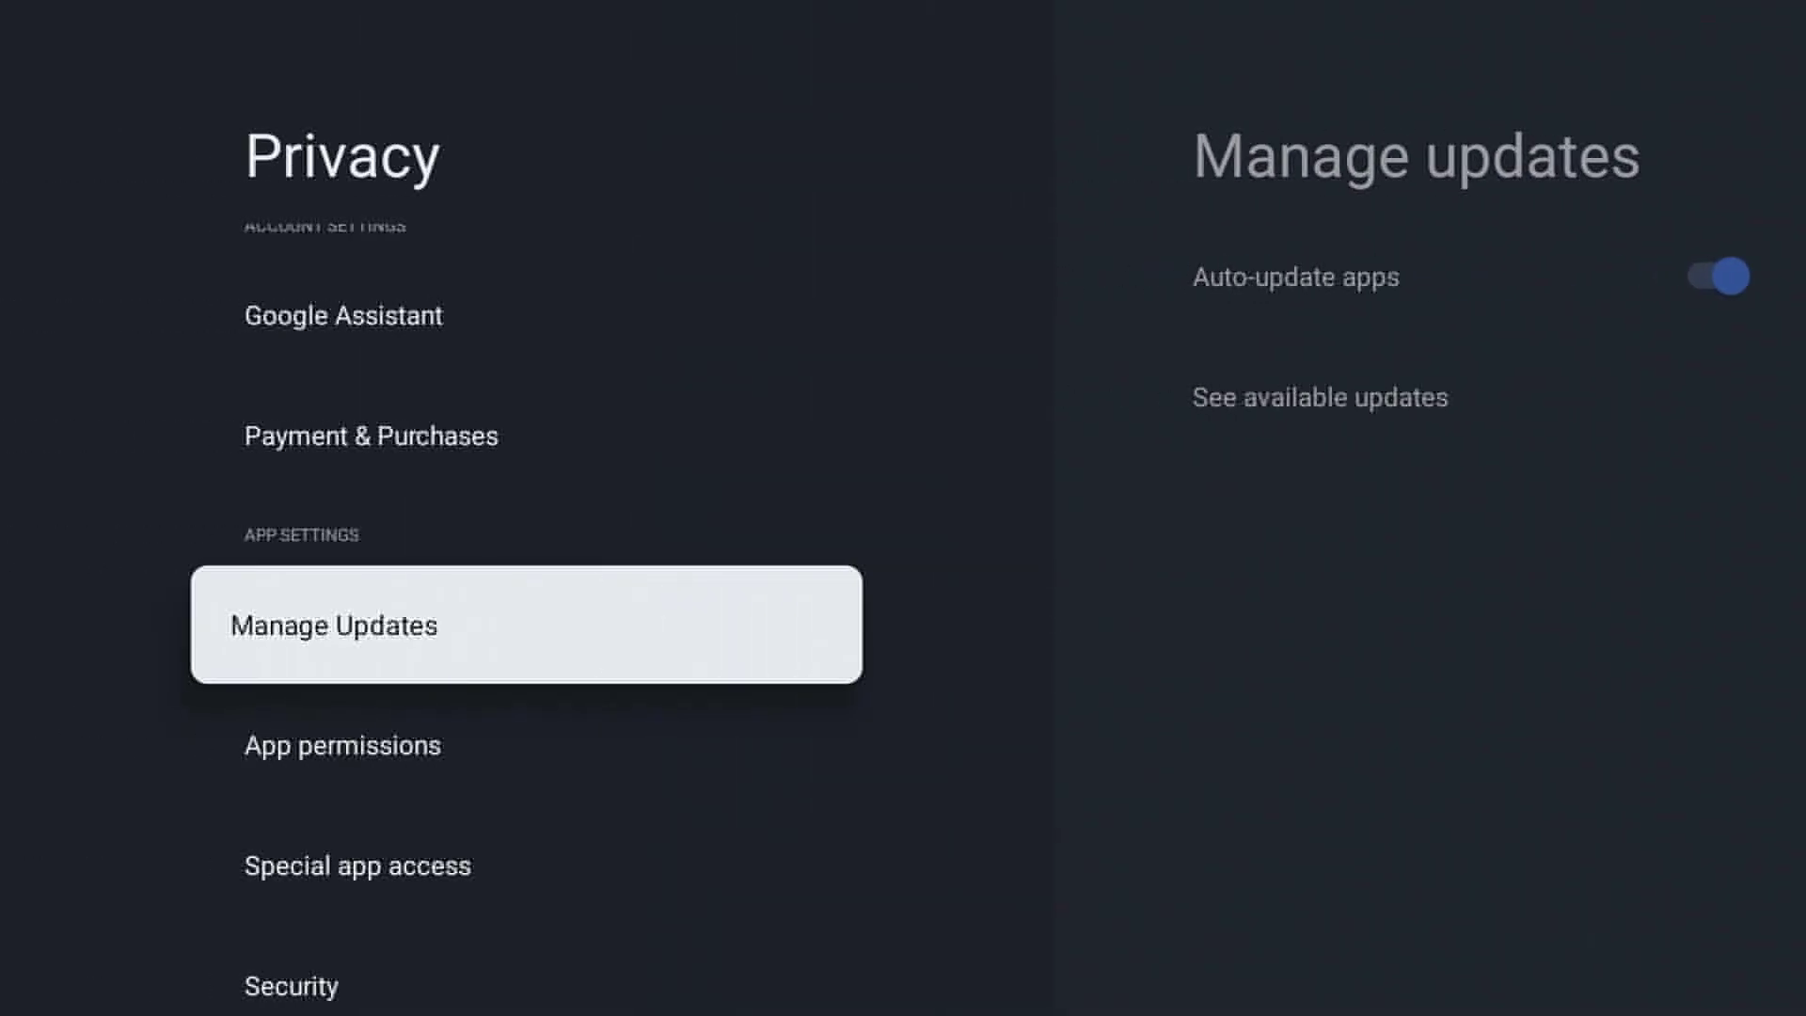
key(Down)
key(Down)
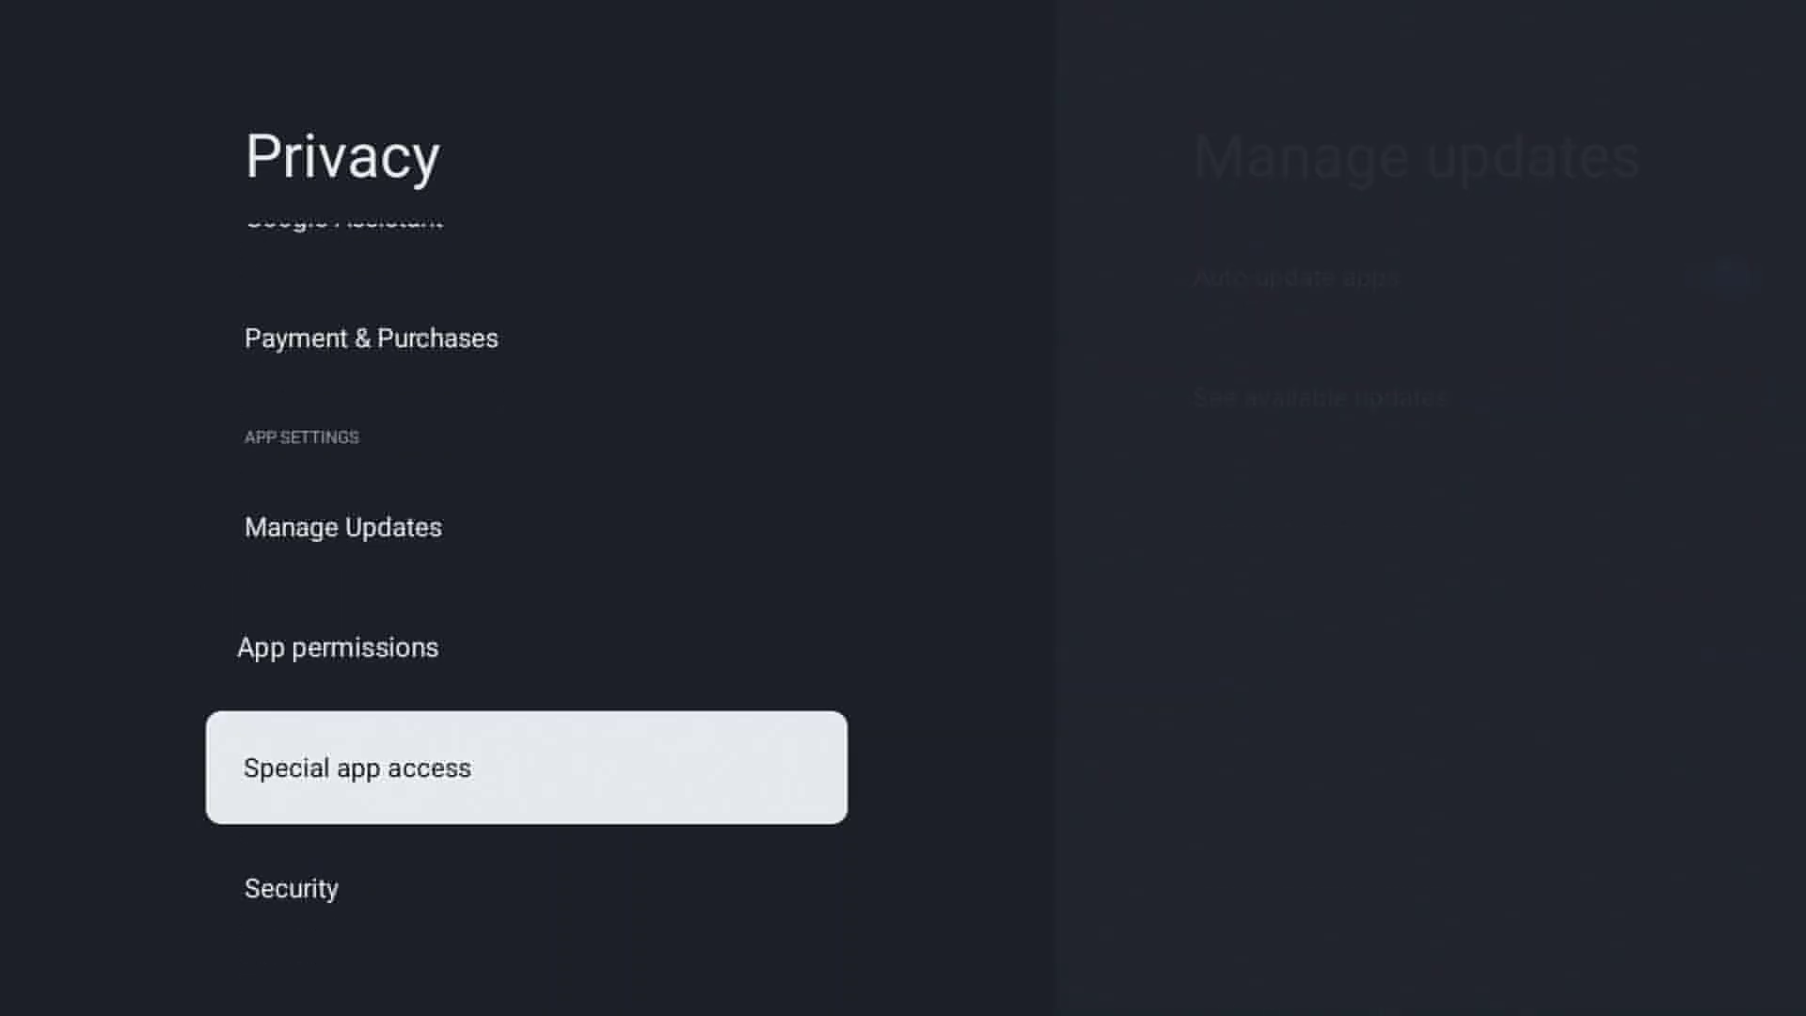
key(Escape)
key(Down)
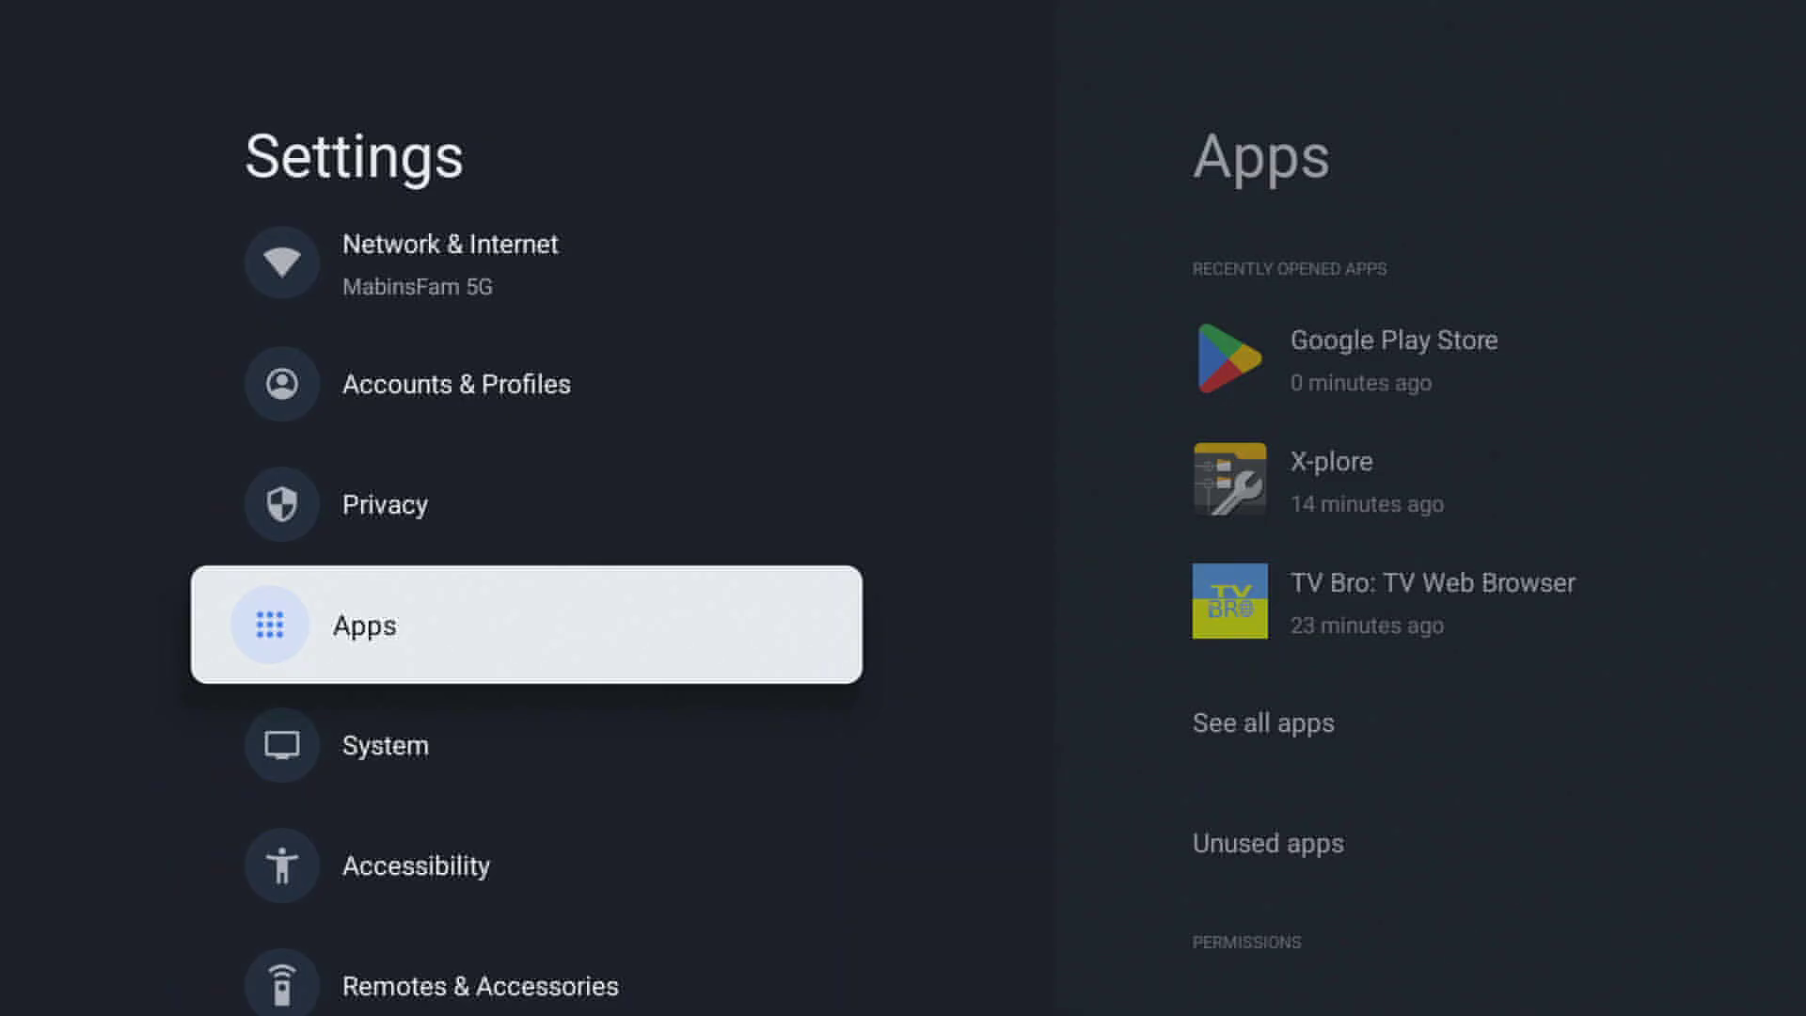
key(Right)
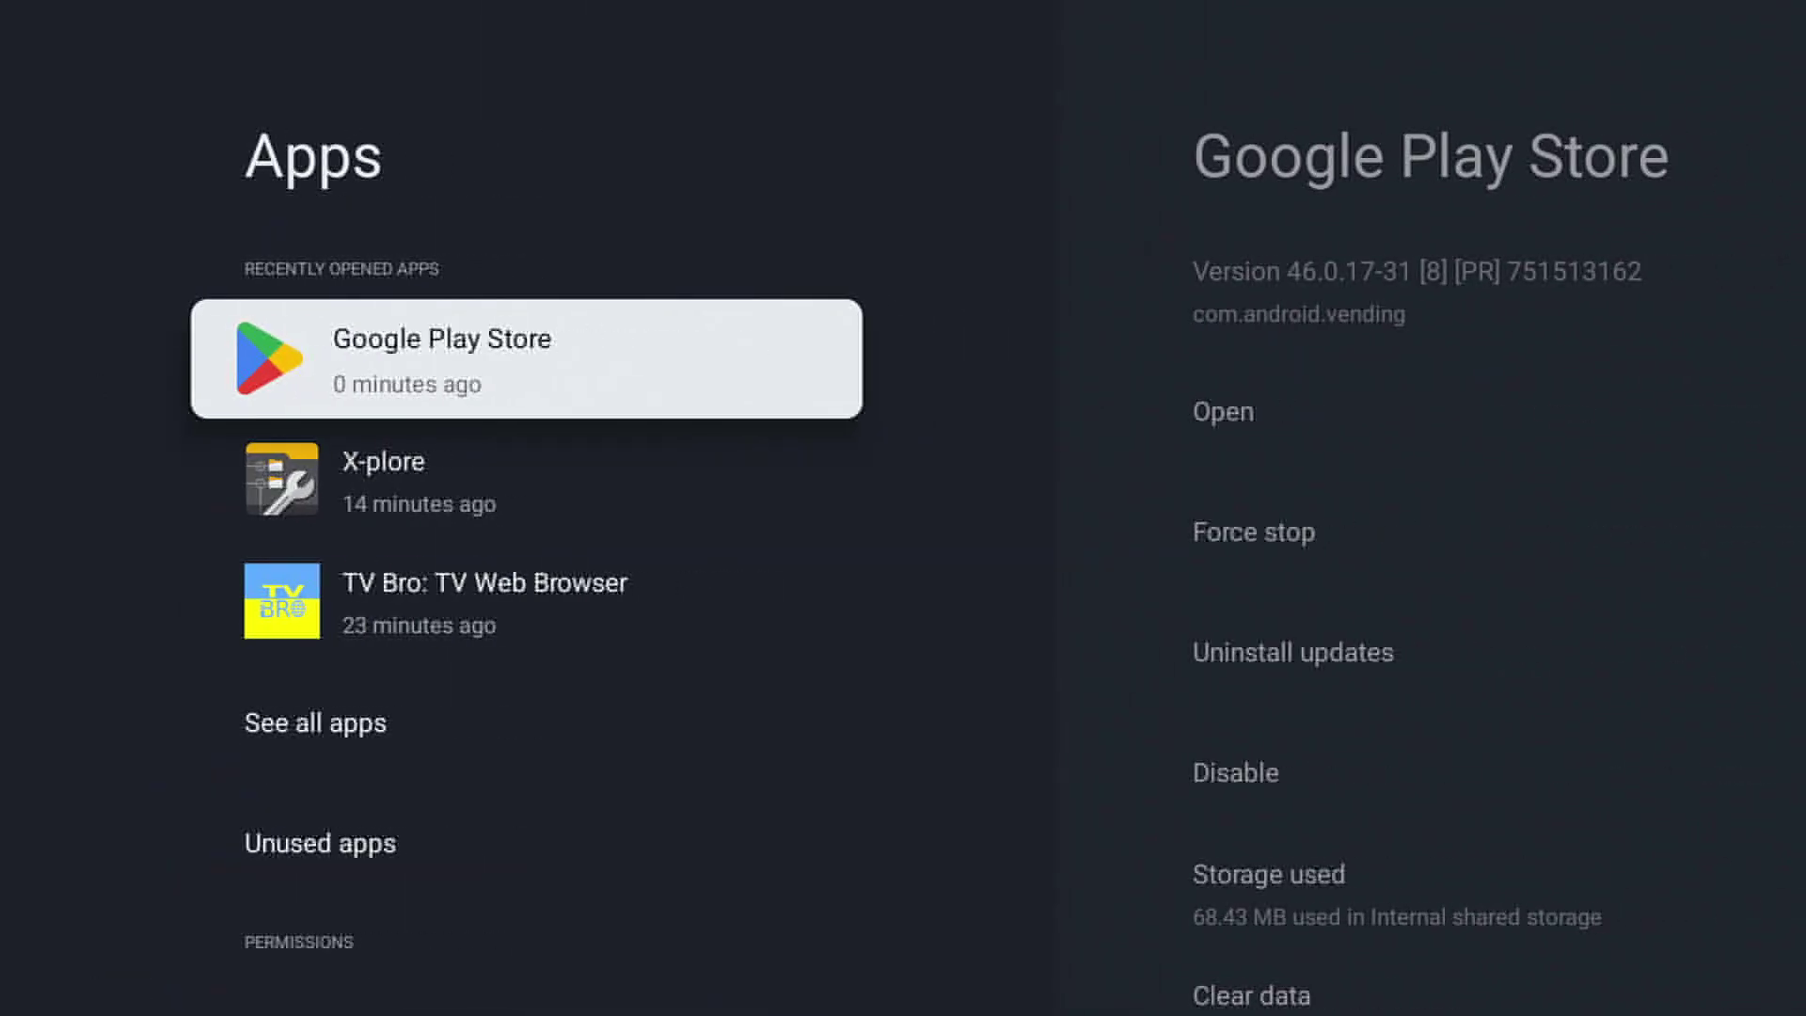
key(Down)
key(Down)
key(Down)
key(Return)
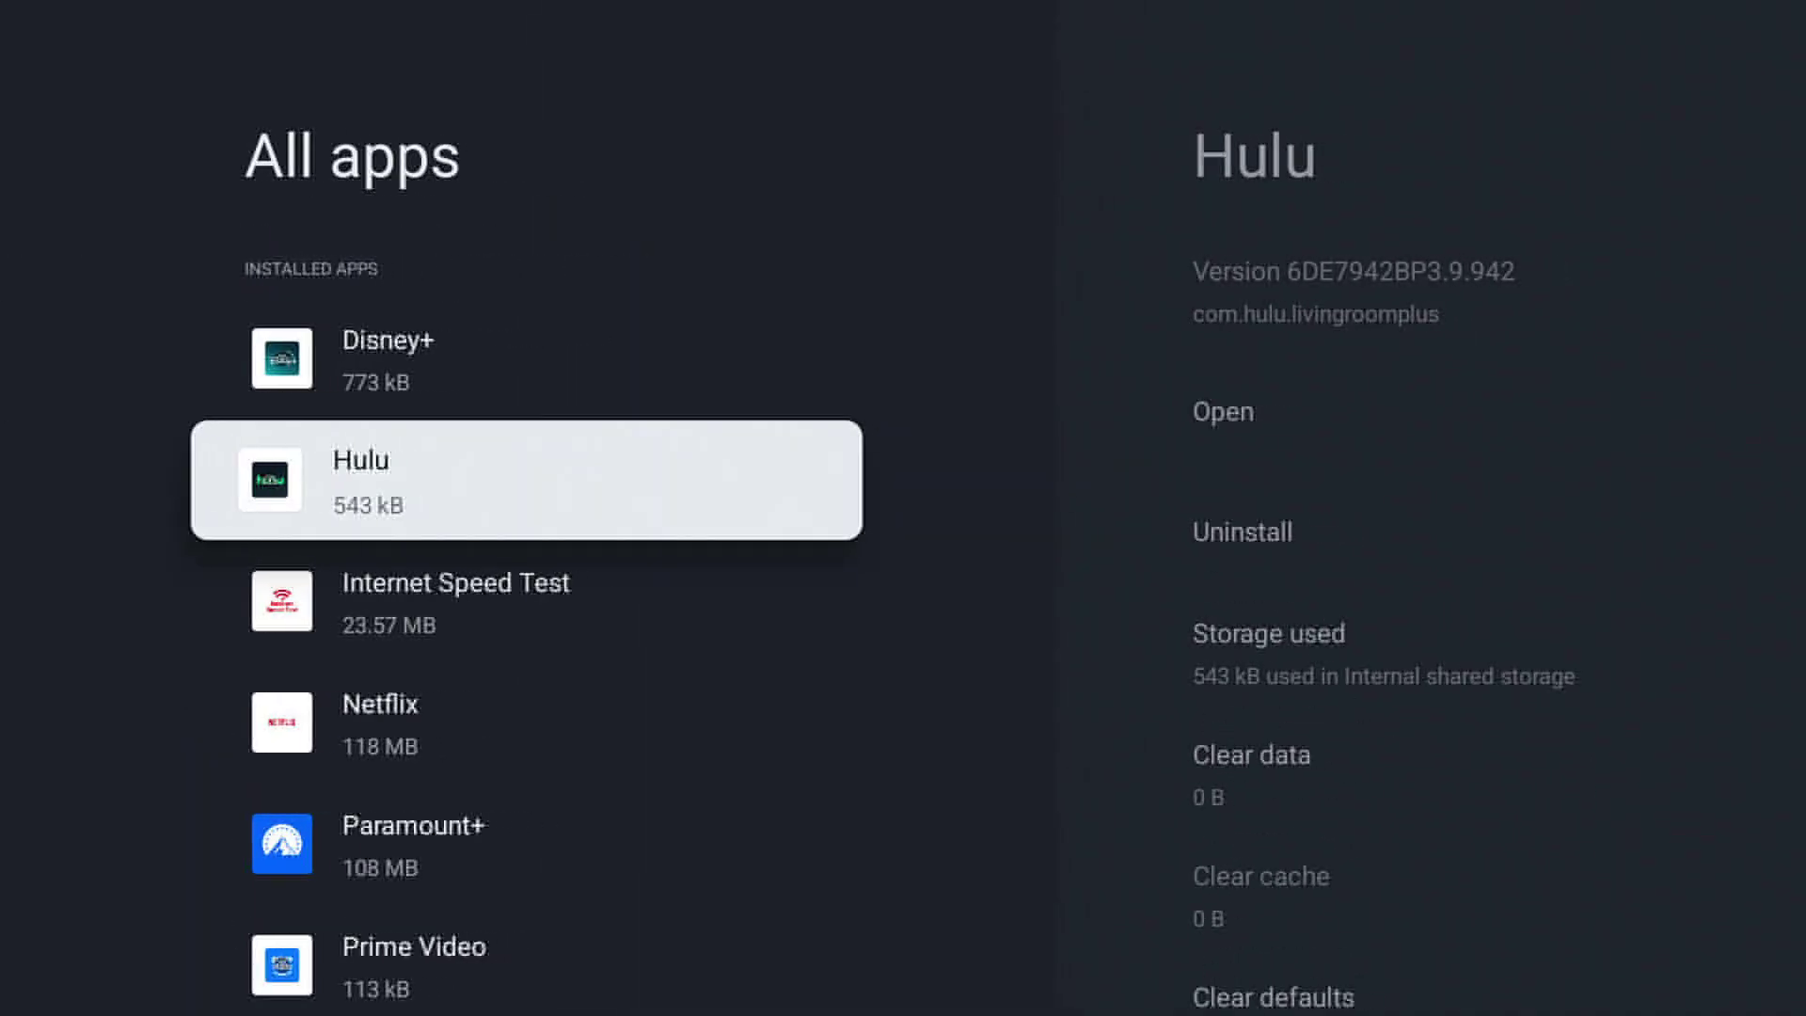
- Uninstall the Disney+ app from the installed apps and confirm the removal
key(Up)
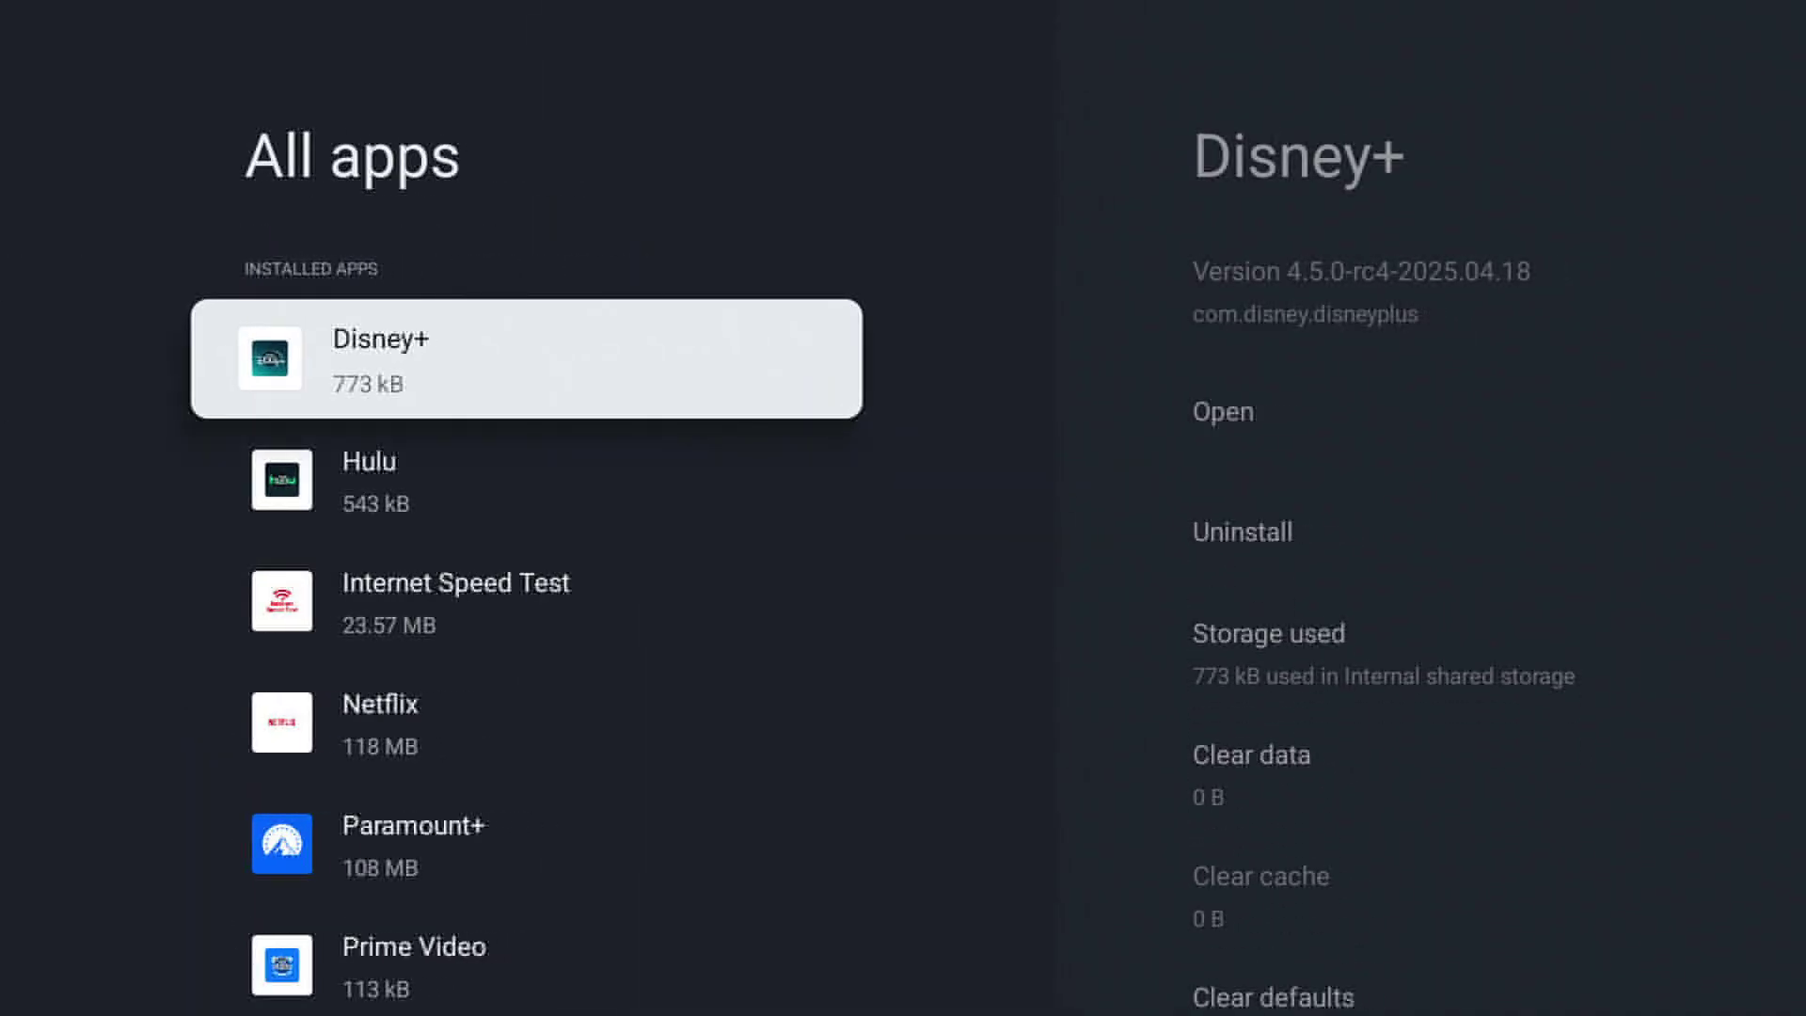
key(Down)
key(Down)
key(Down)
key(Up)
key(Up)
key(Up)
key(Return)
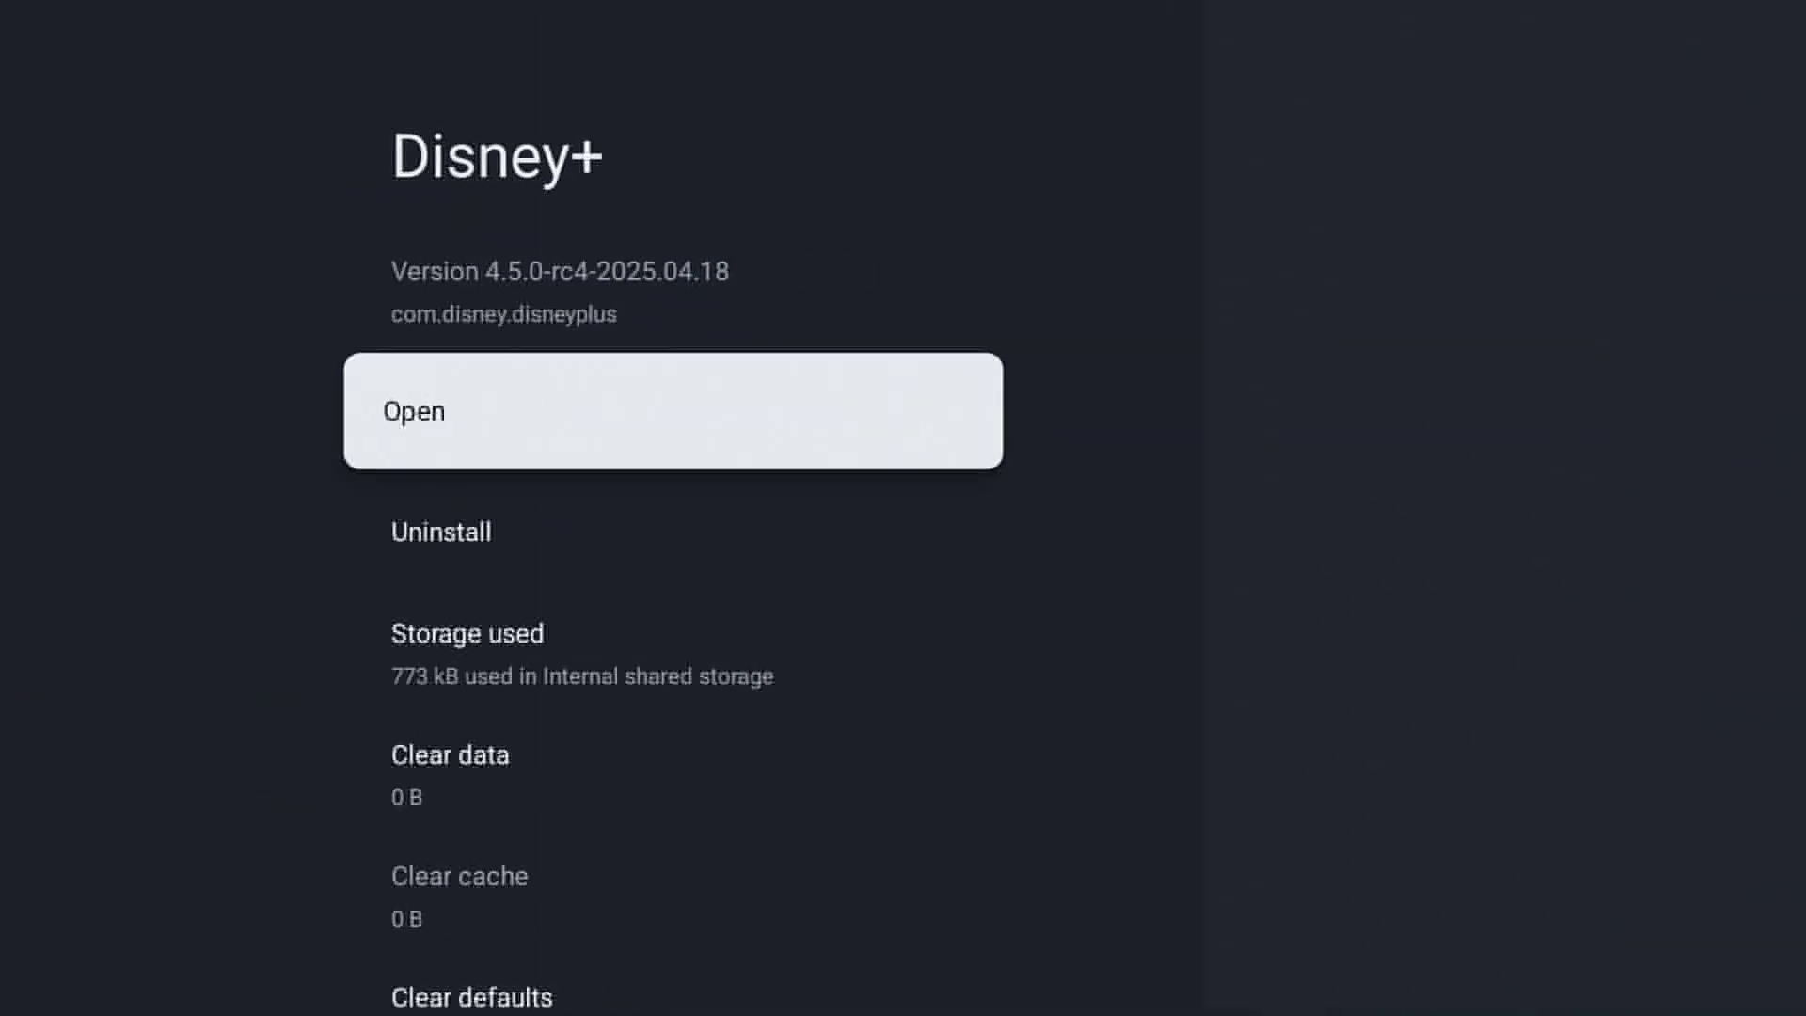
key(Down)
key(Down)
key(Up)
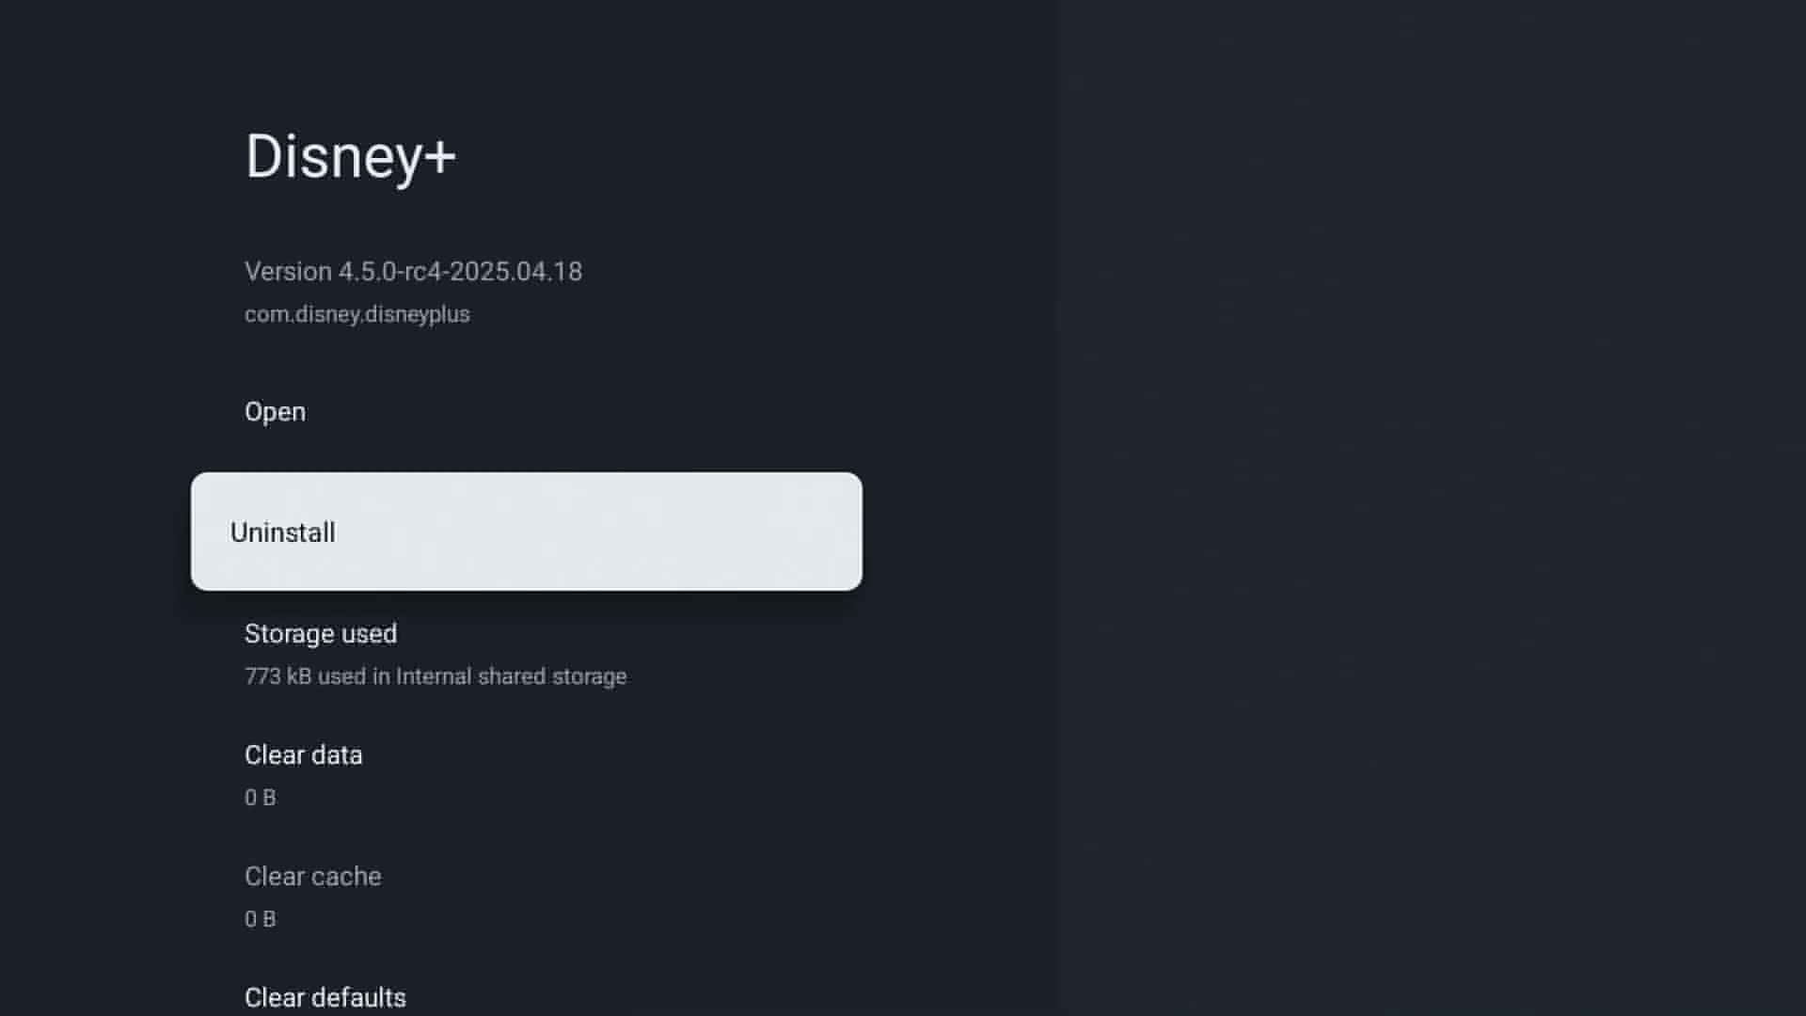
key(Return)
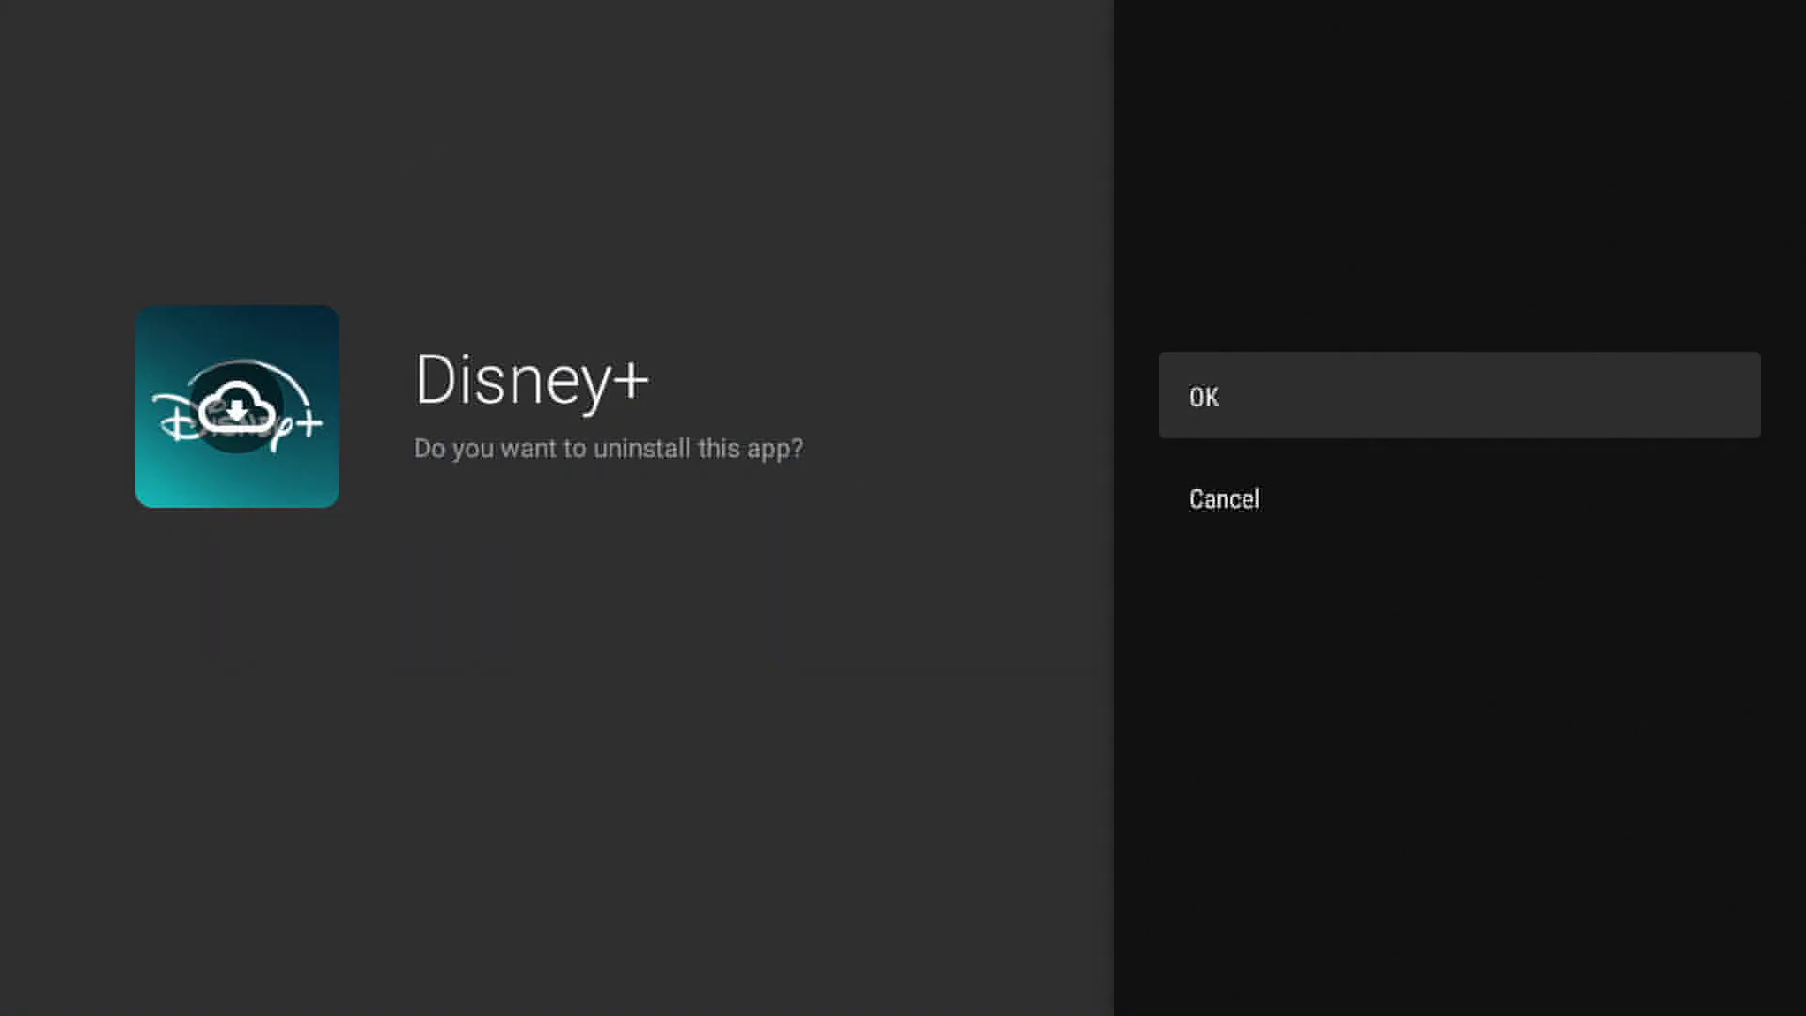
key(Return)
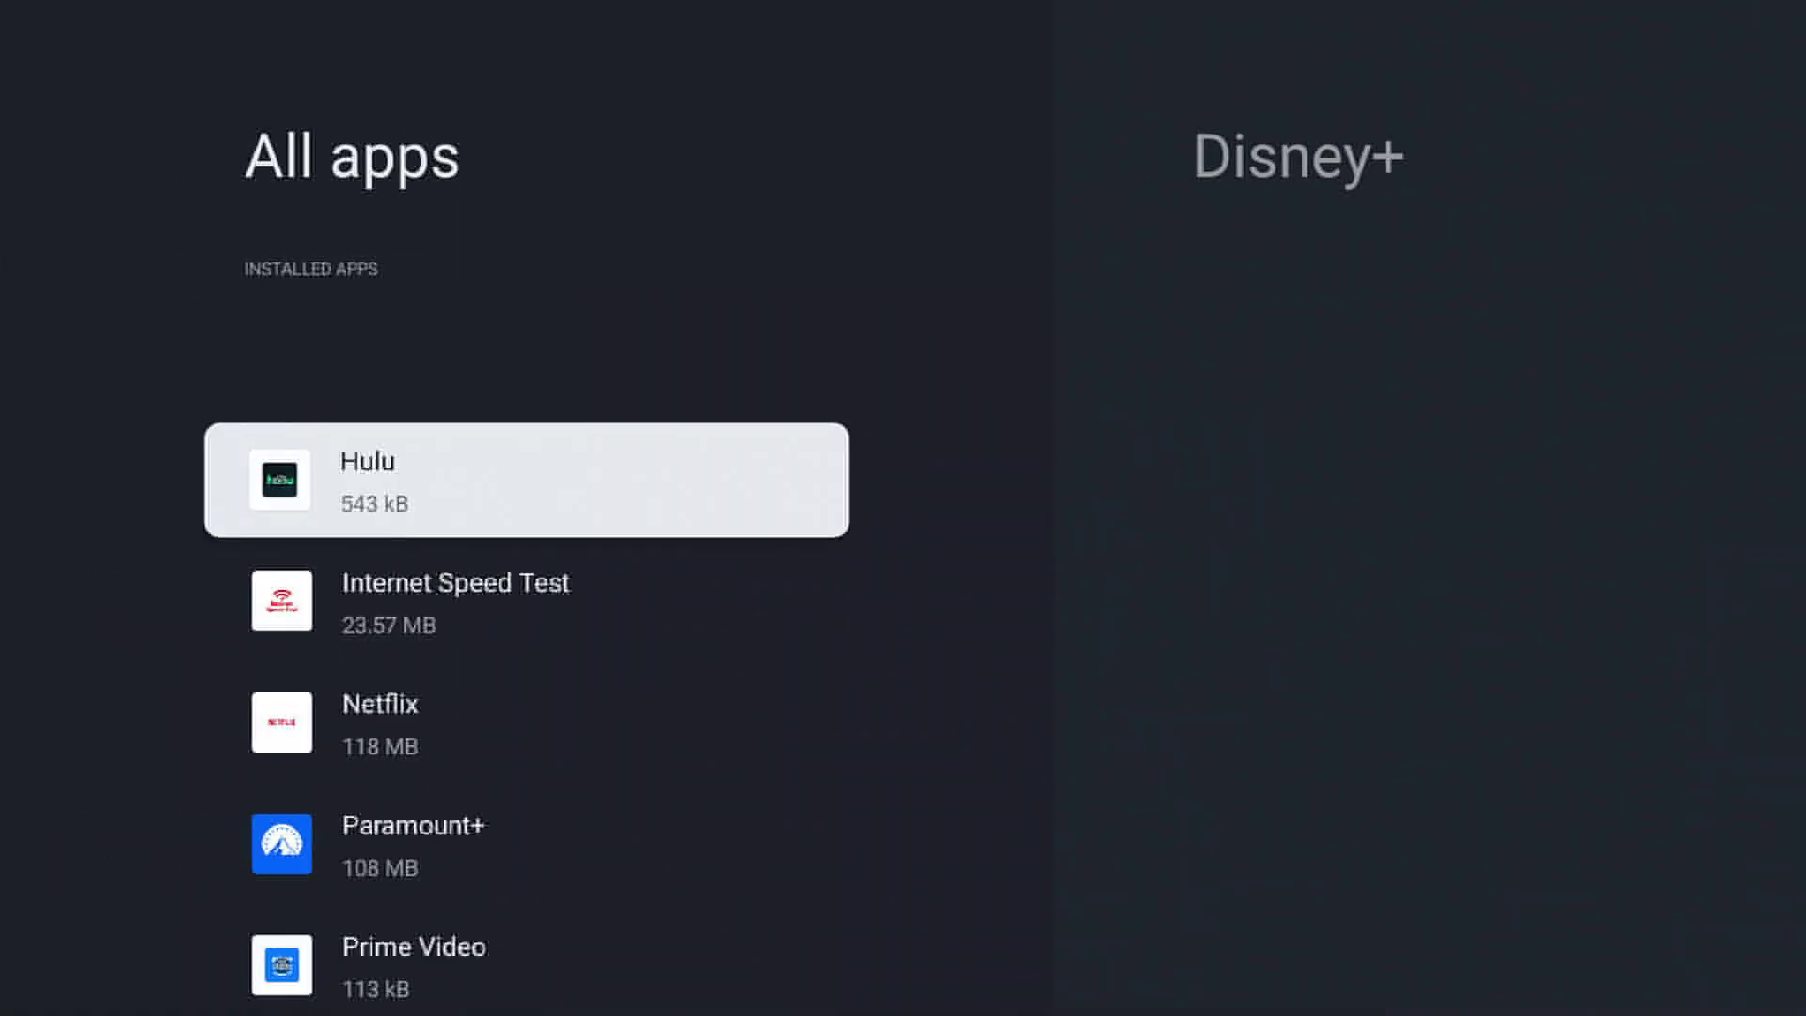
- Uninstall the Hulu app from the installed apps and confirm the removal
key(Return)
key(Down)
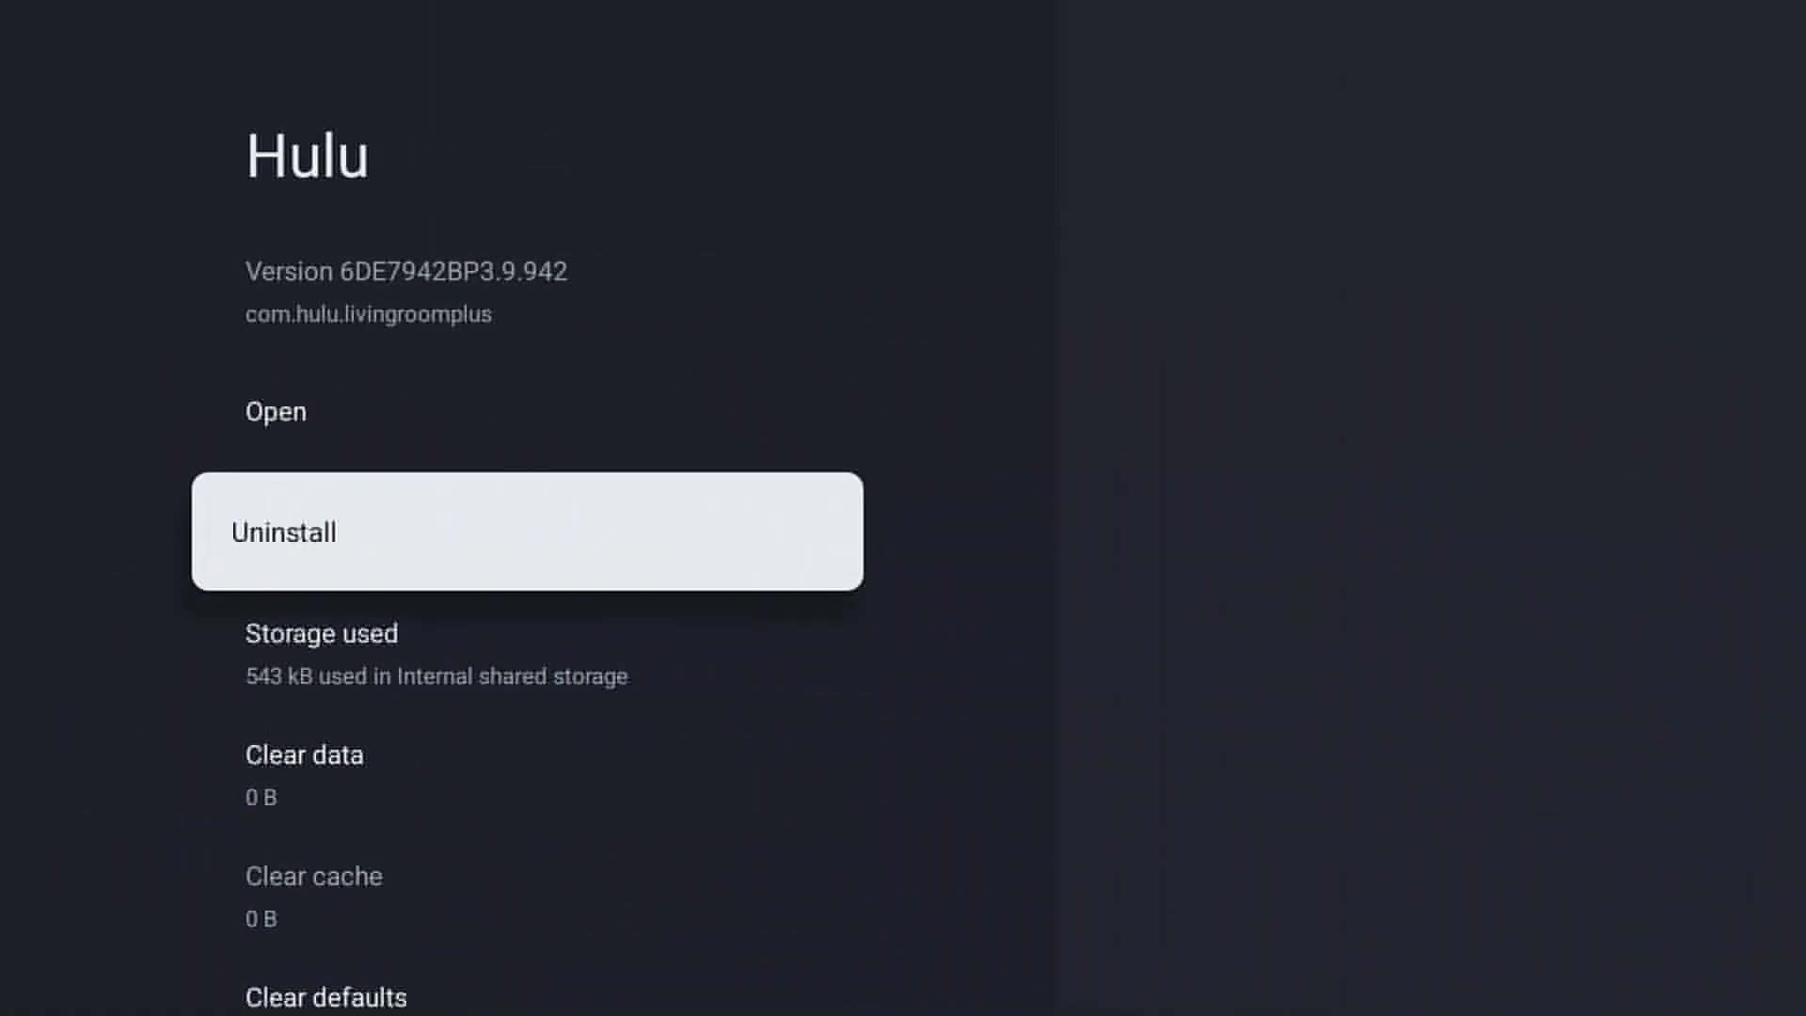
key(Return)
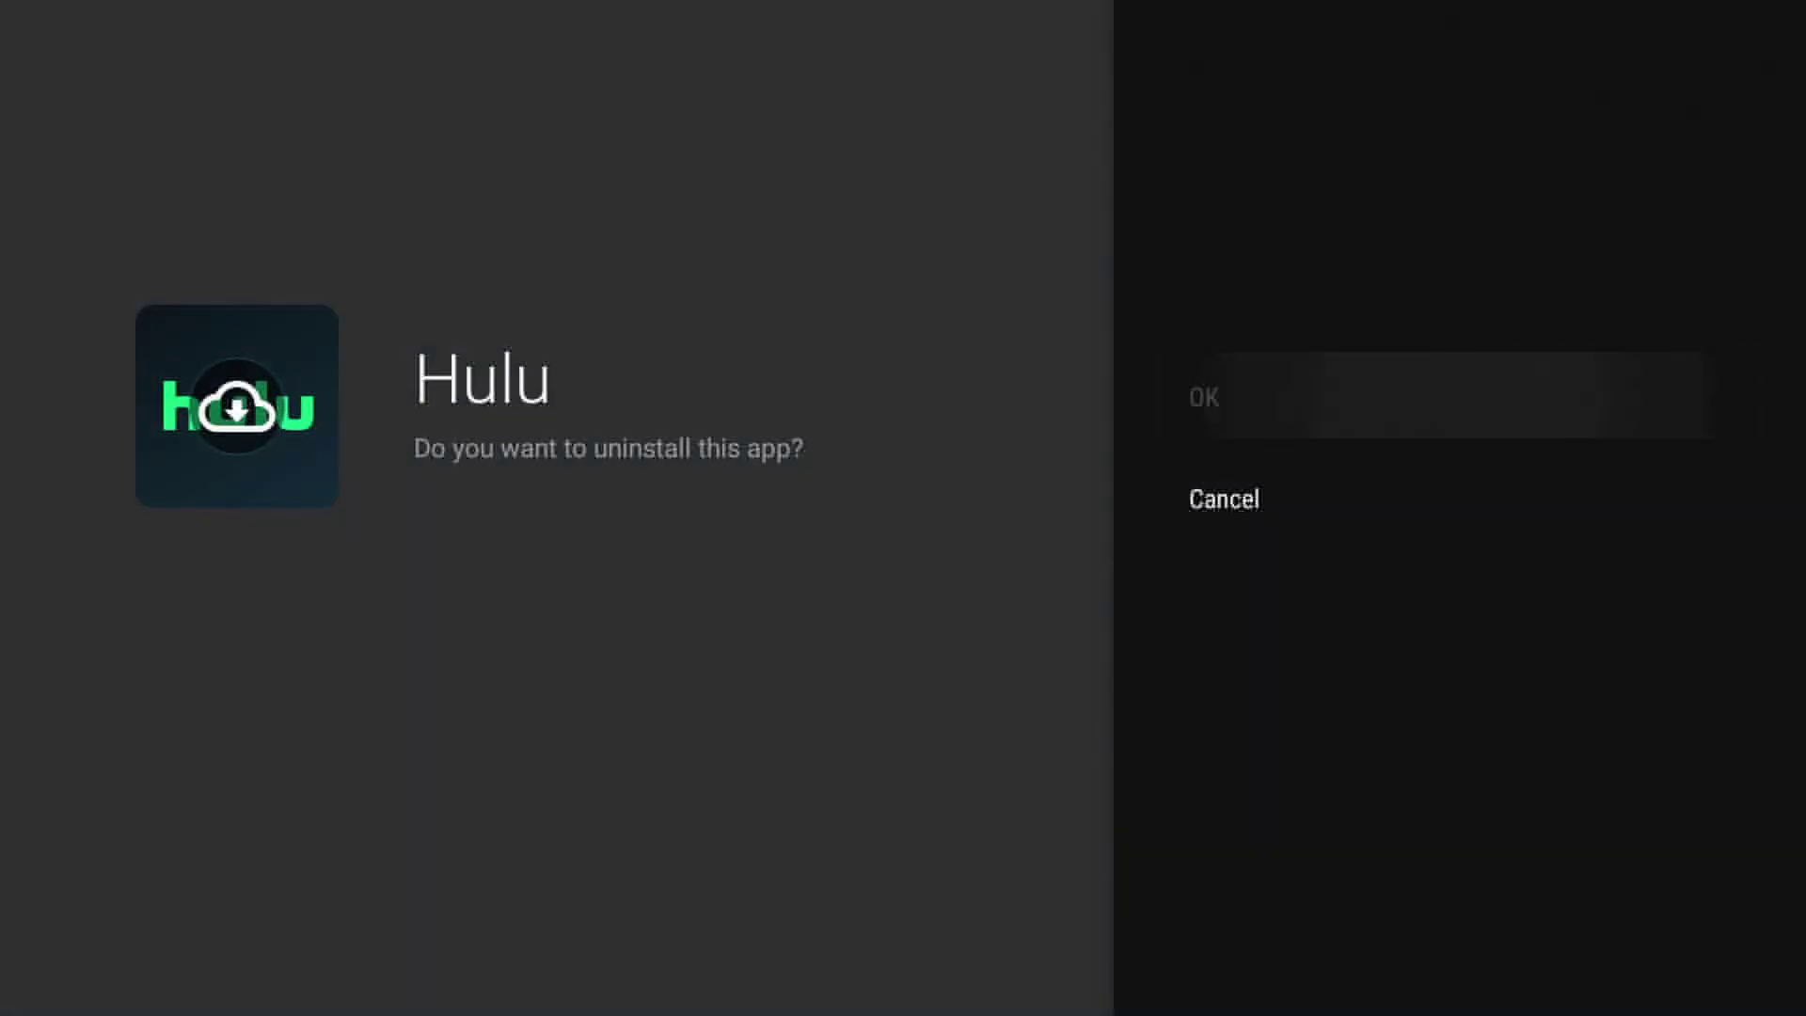
key(Return)
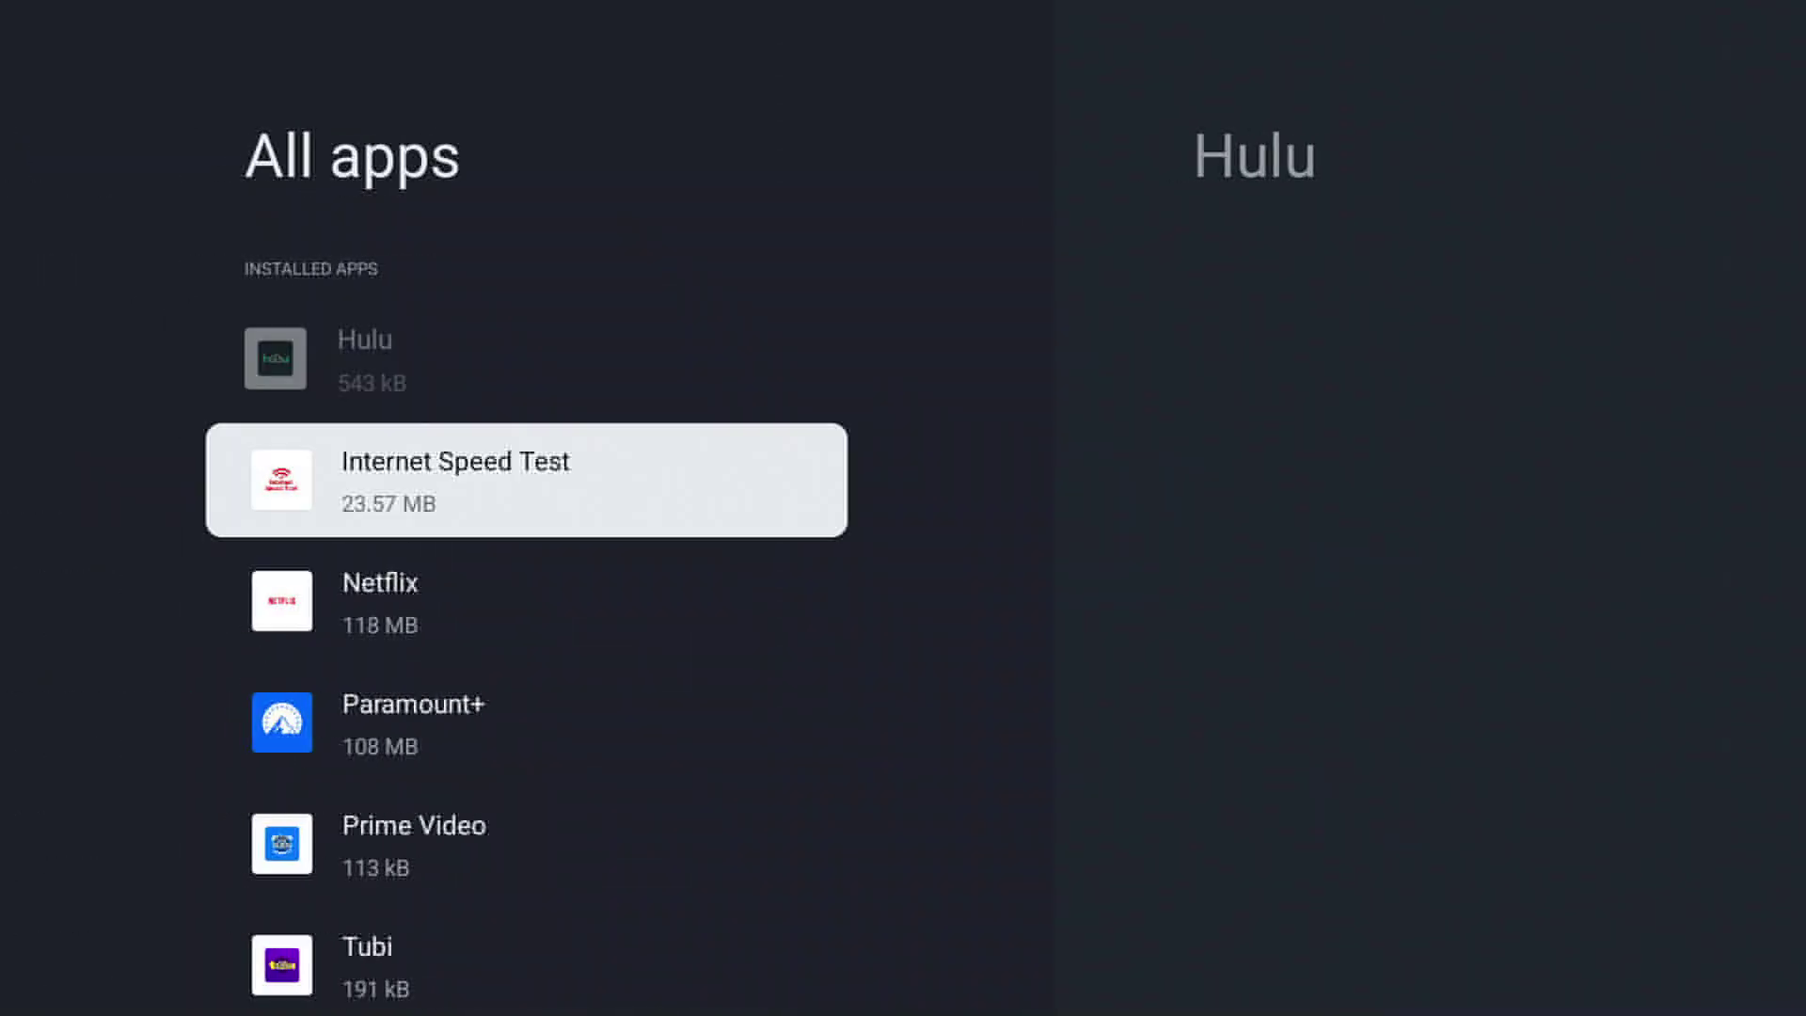
- Uninstall the Paramount+ app from the installed apps and confirm the removal
key(Down)
key(Down)
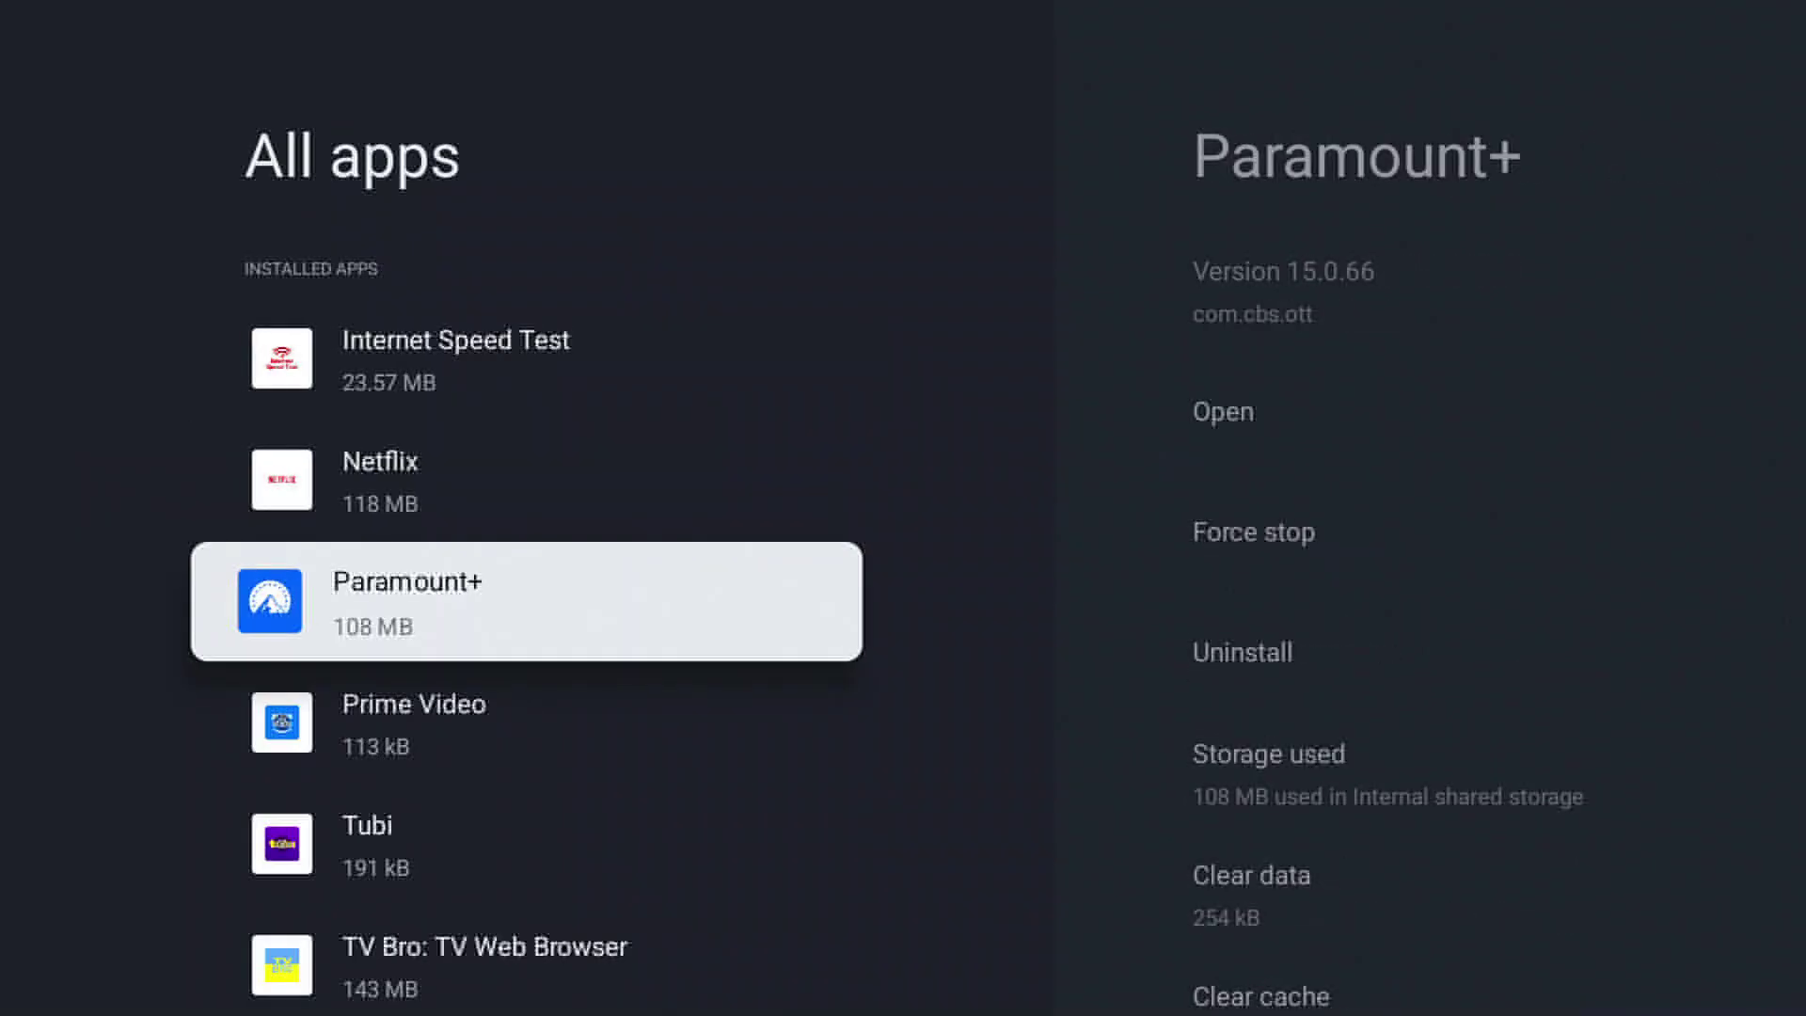
key(Return)
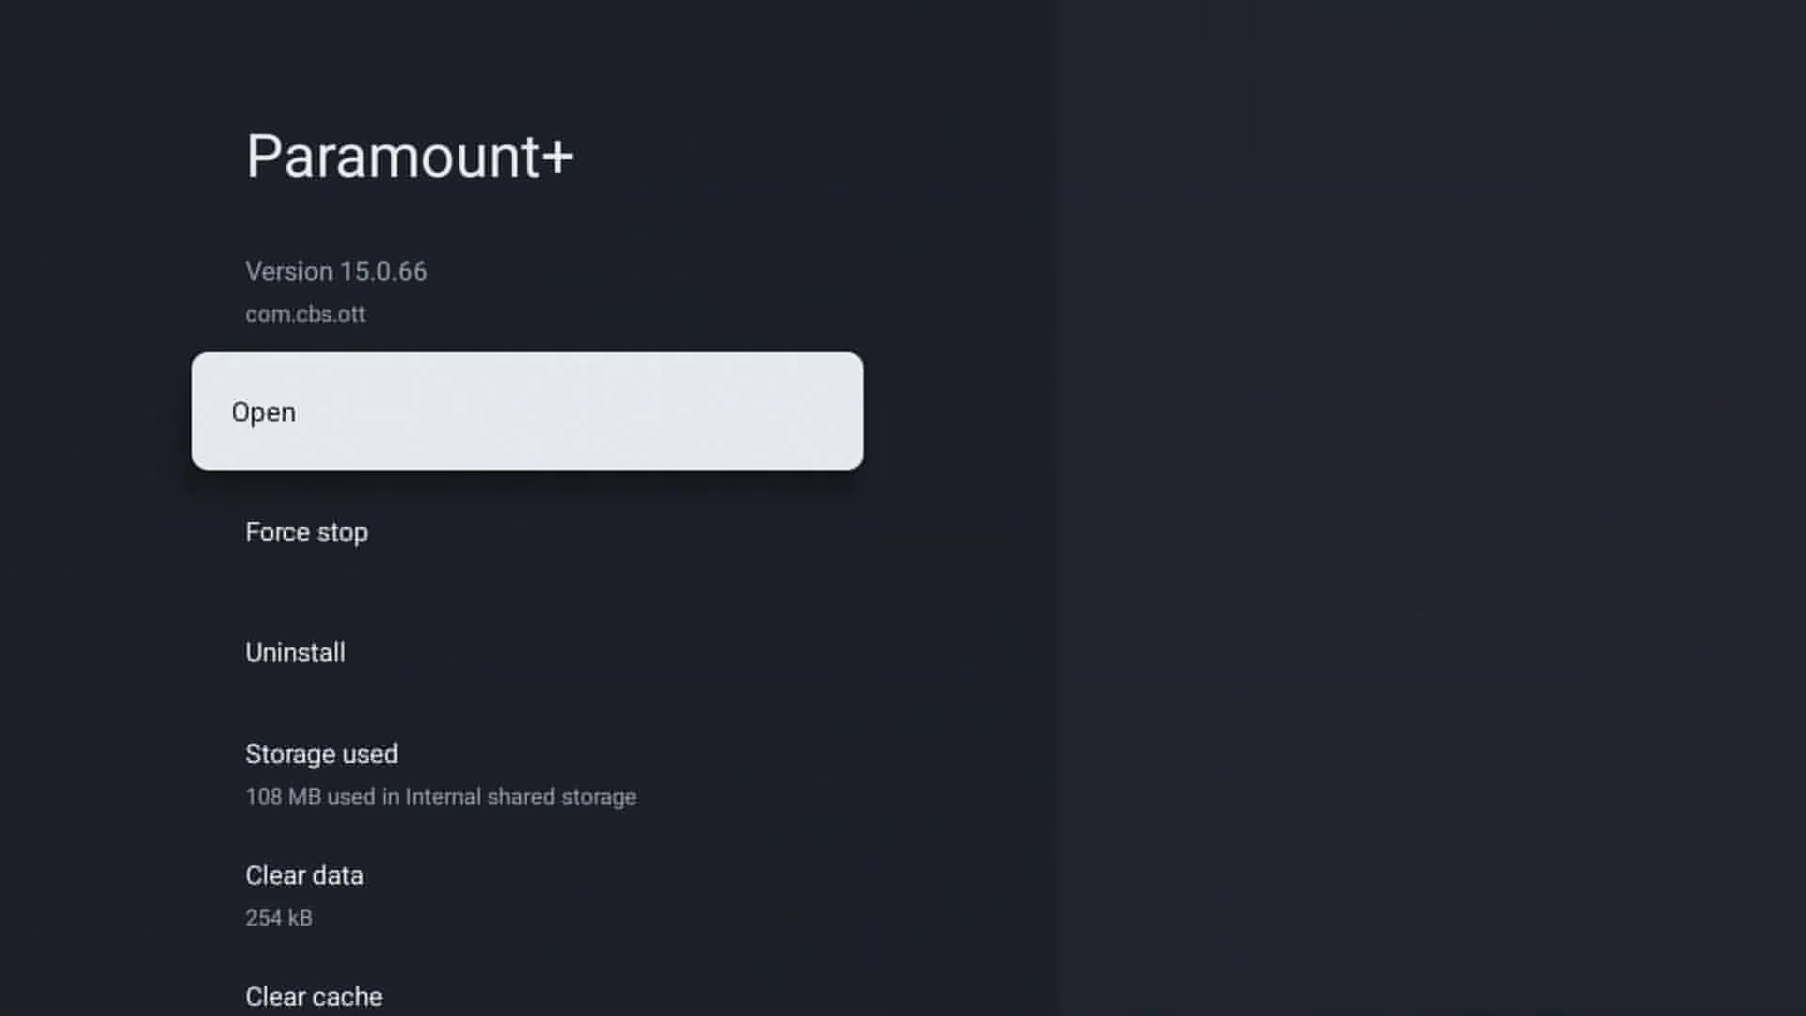
key(Down)
key(Down)
key(Return)
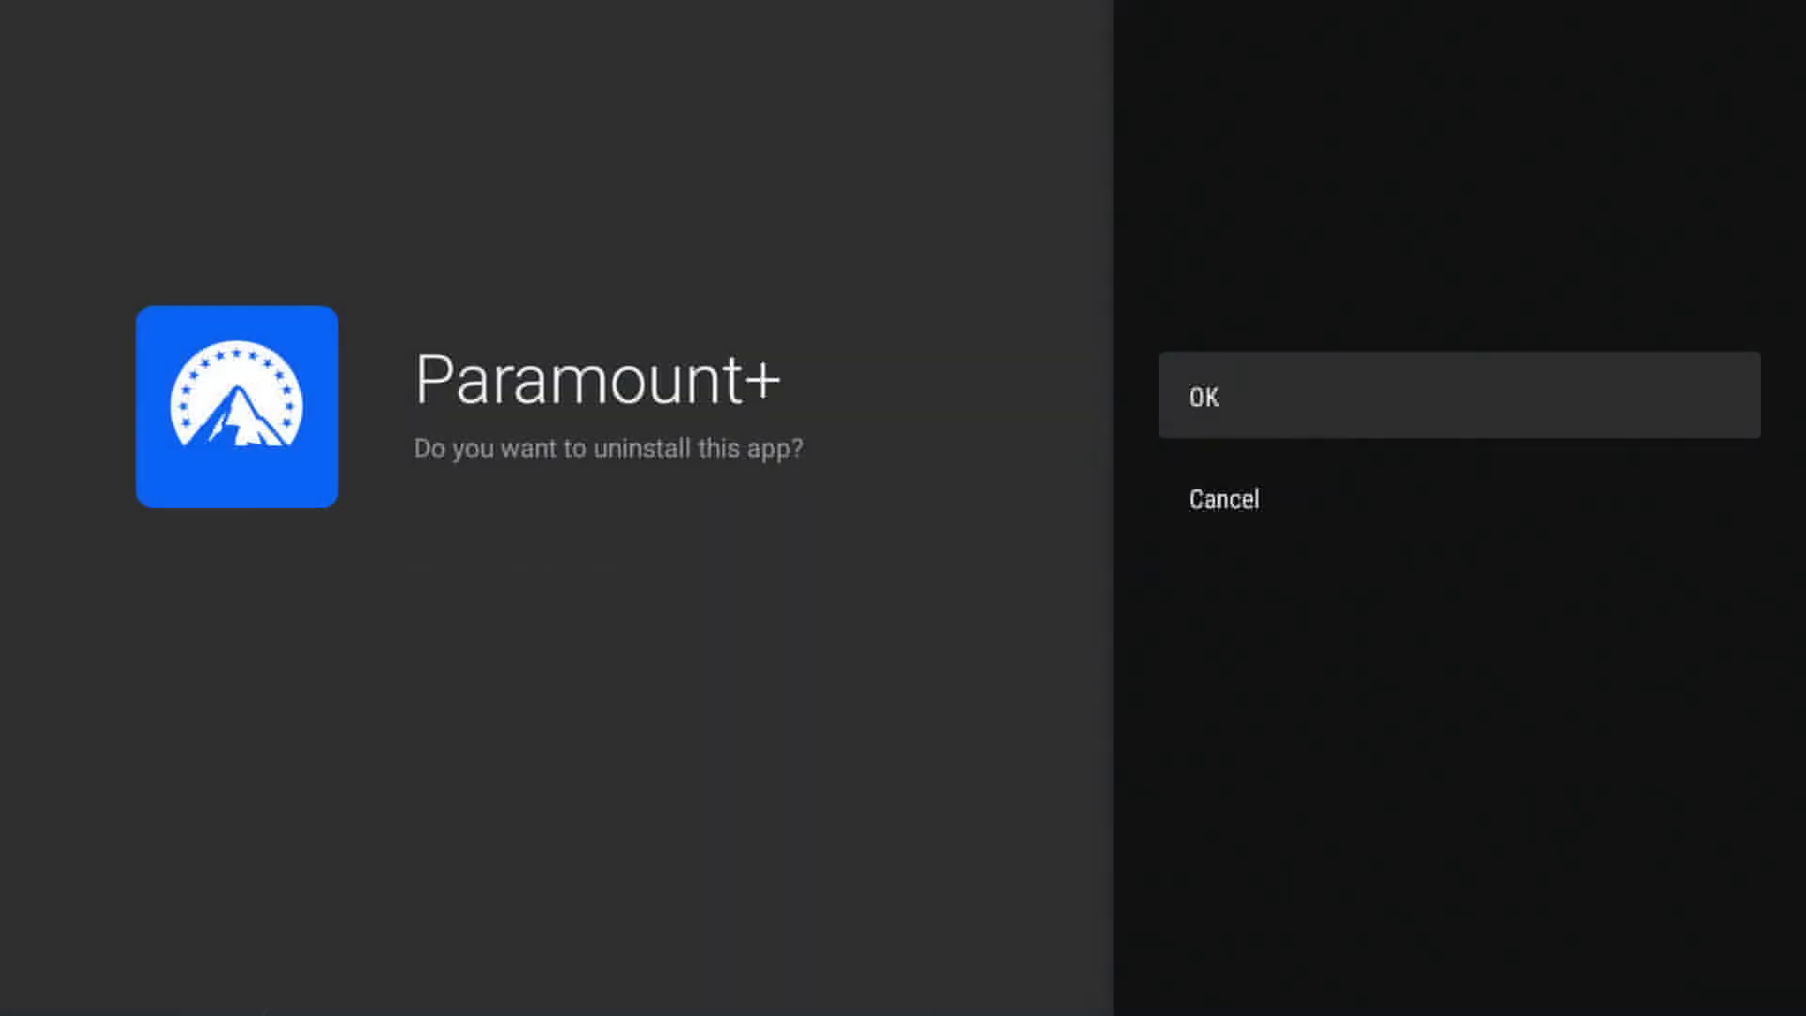
key(Return)
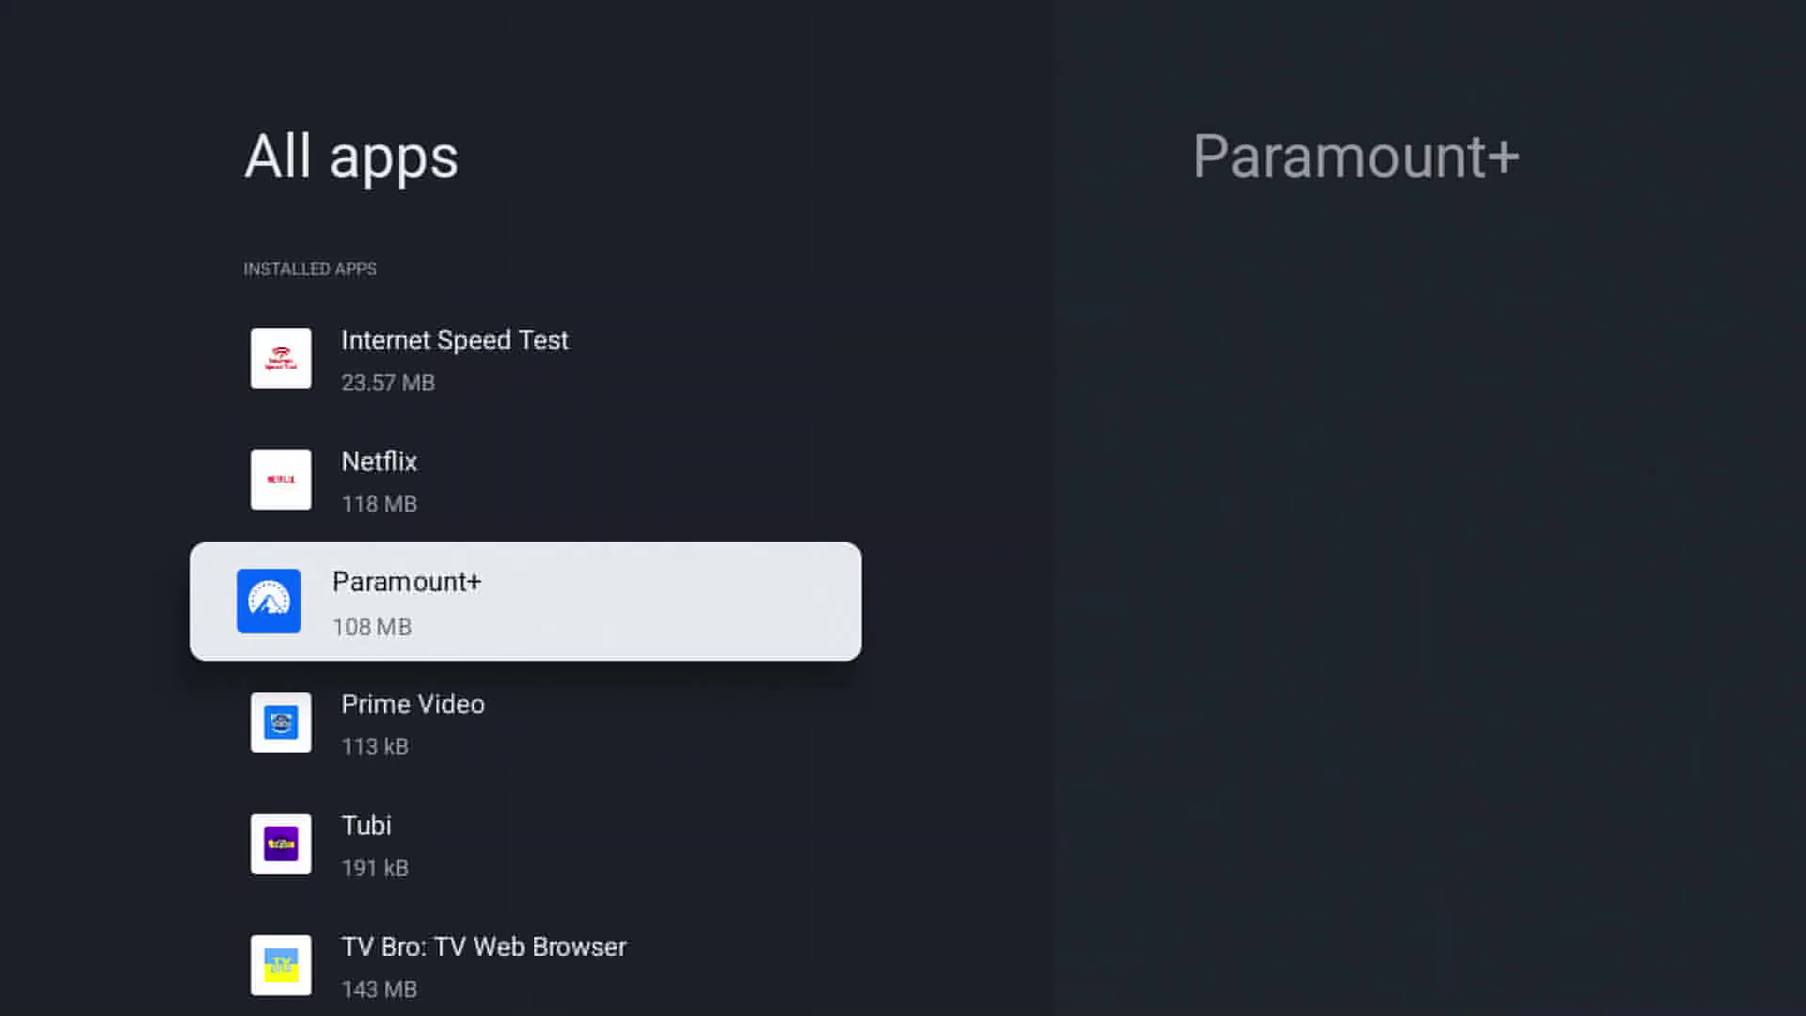
- Uninstall the Tubi app from the installed apps and confirm the removal
key(Down)
key(Down)
key(Up)
key(Up)
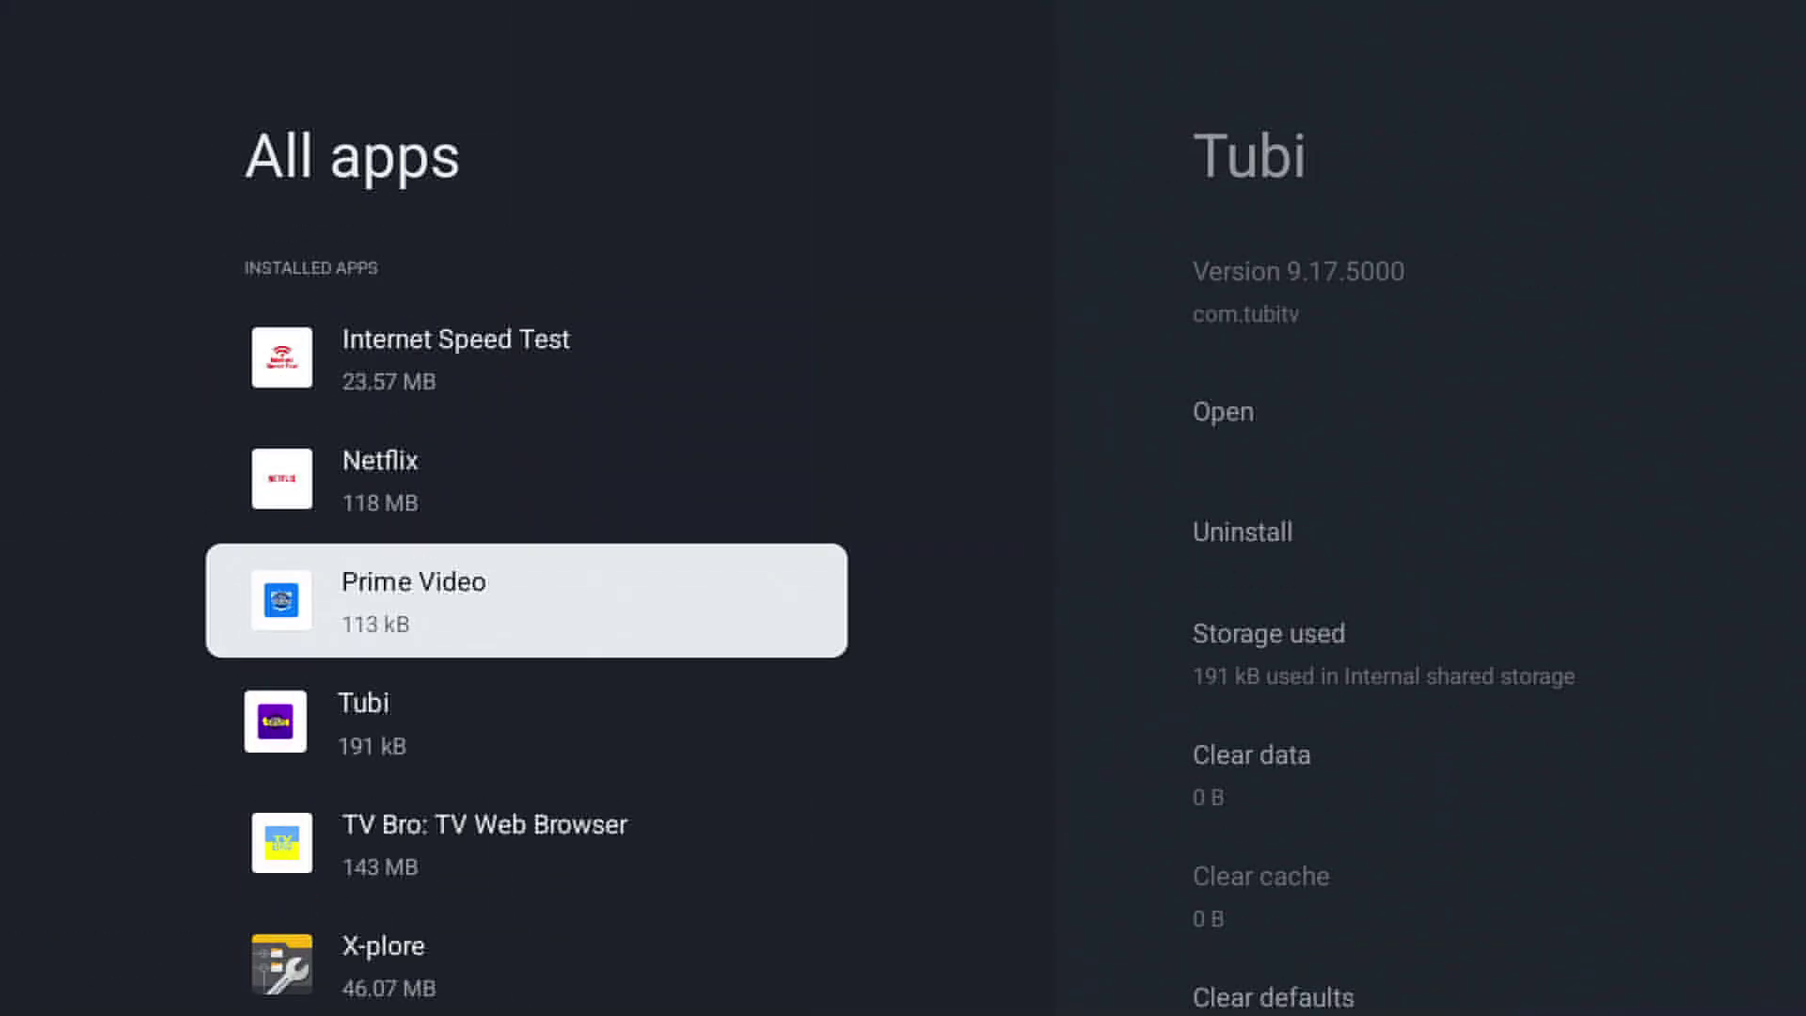
key(Down)
key(Down)
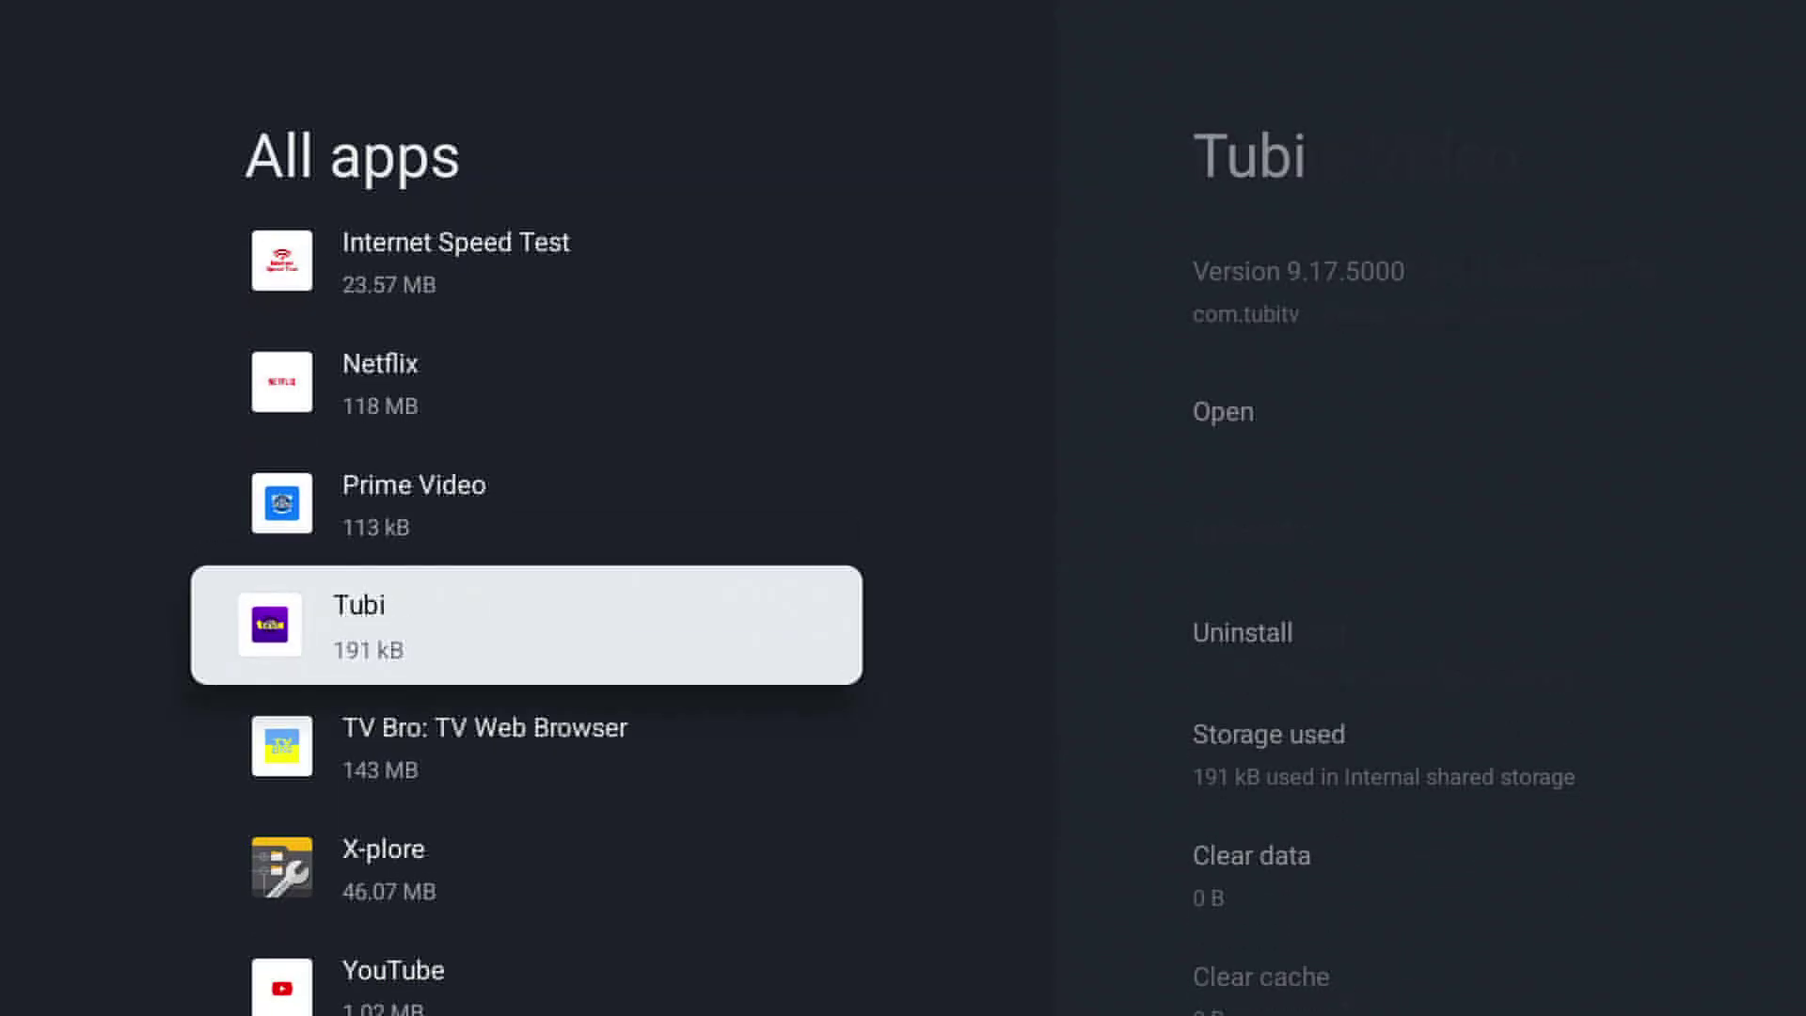
key(Return)
key(Down)
key(Return)
key(Return)
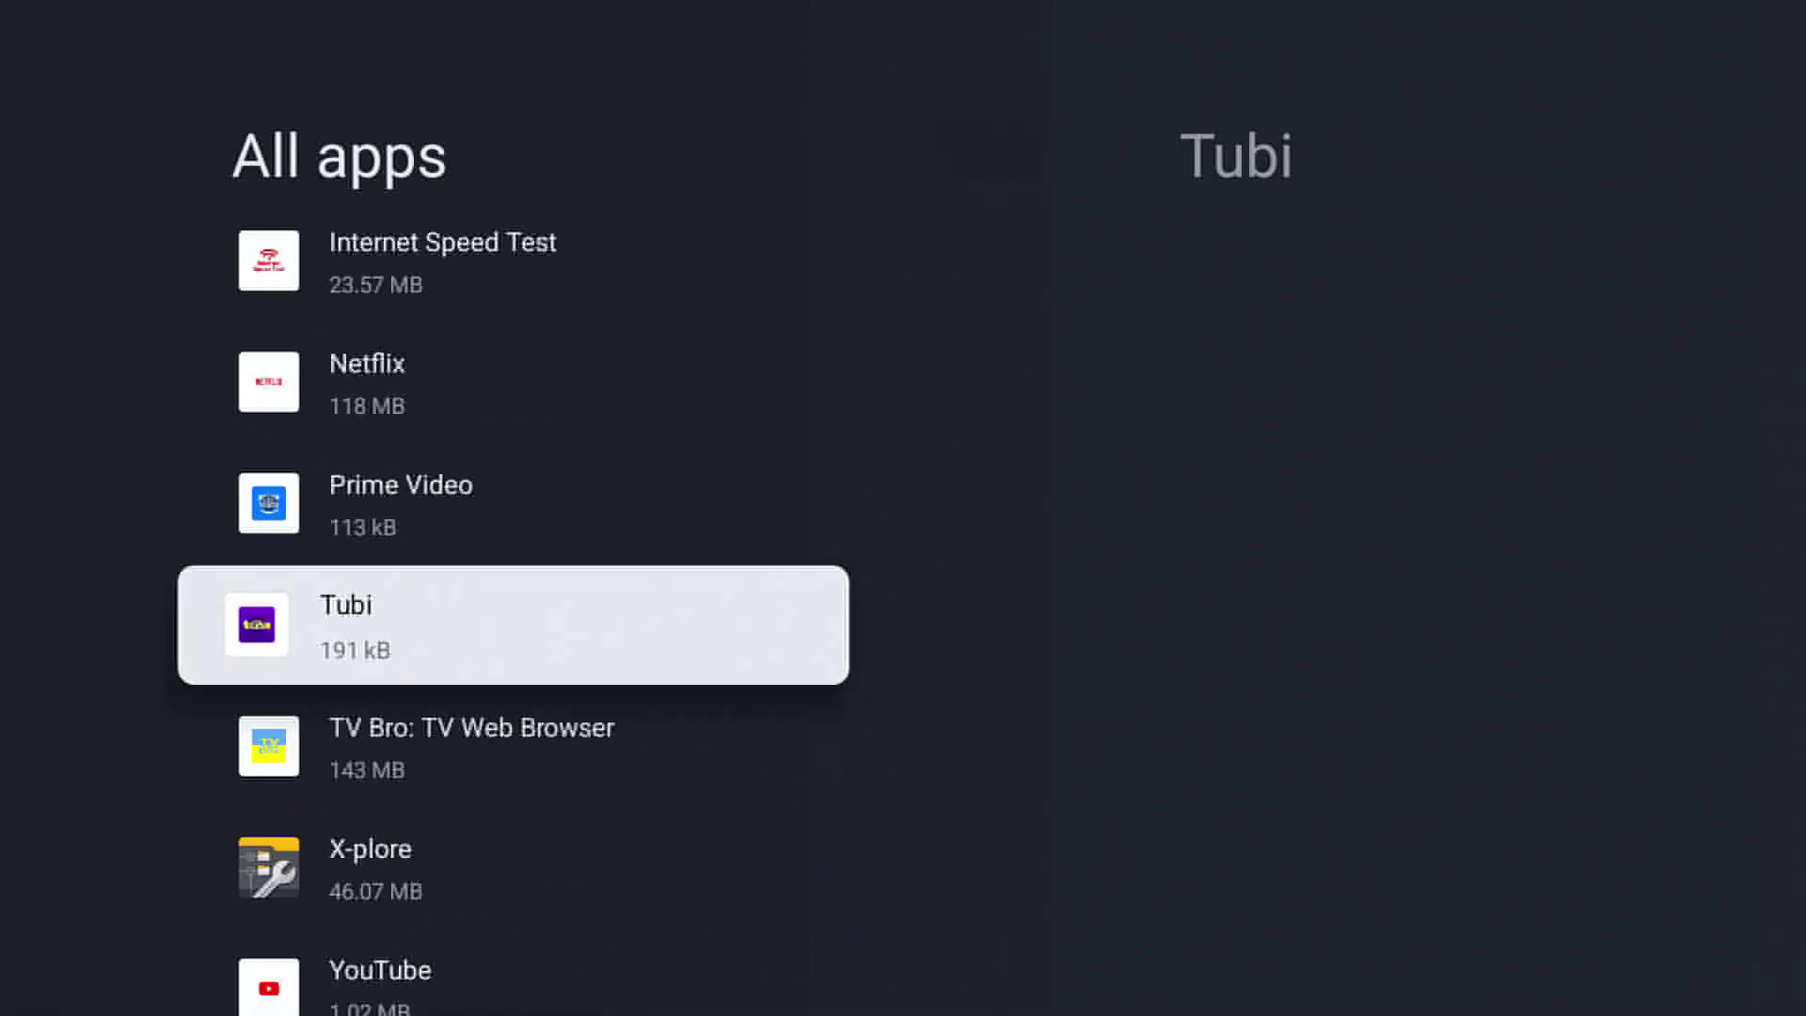
- Check the remaining installed apps down to YouTube TV and return to the main Settings list
key(Down)
key(Down)
key(Down)
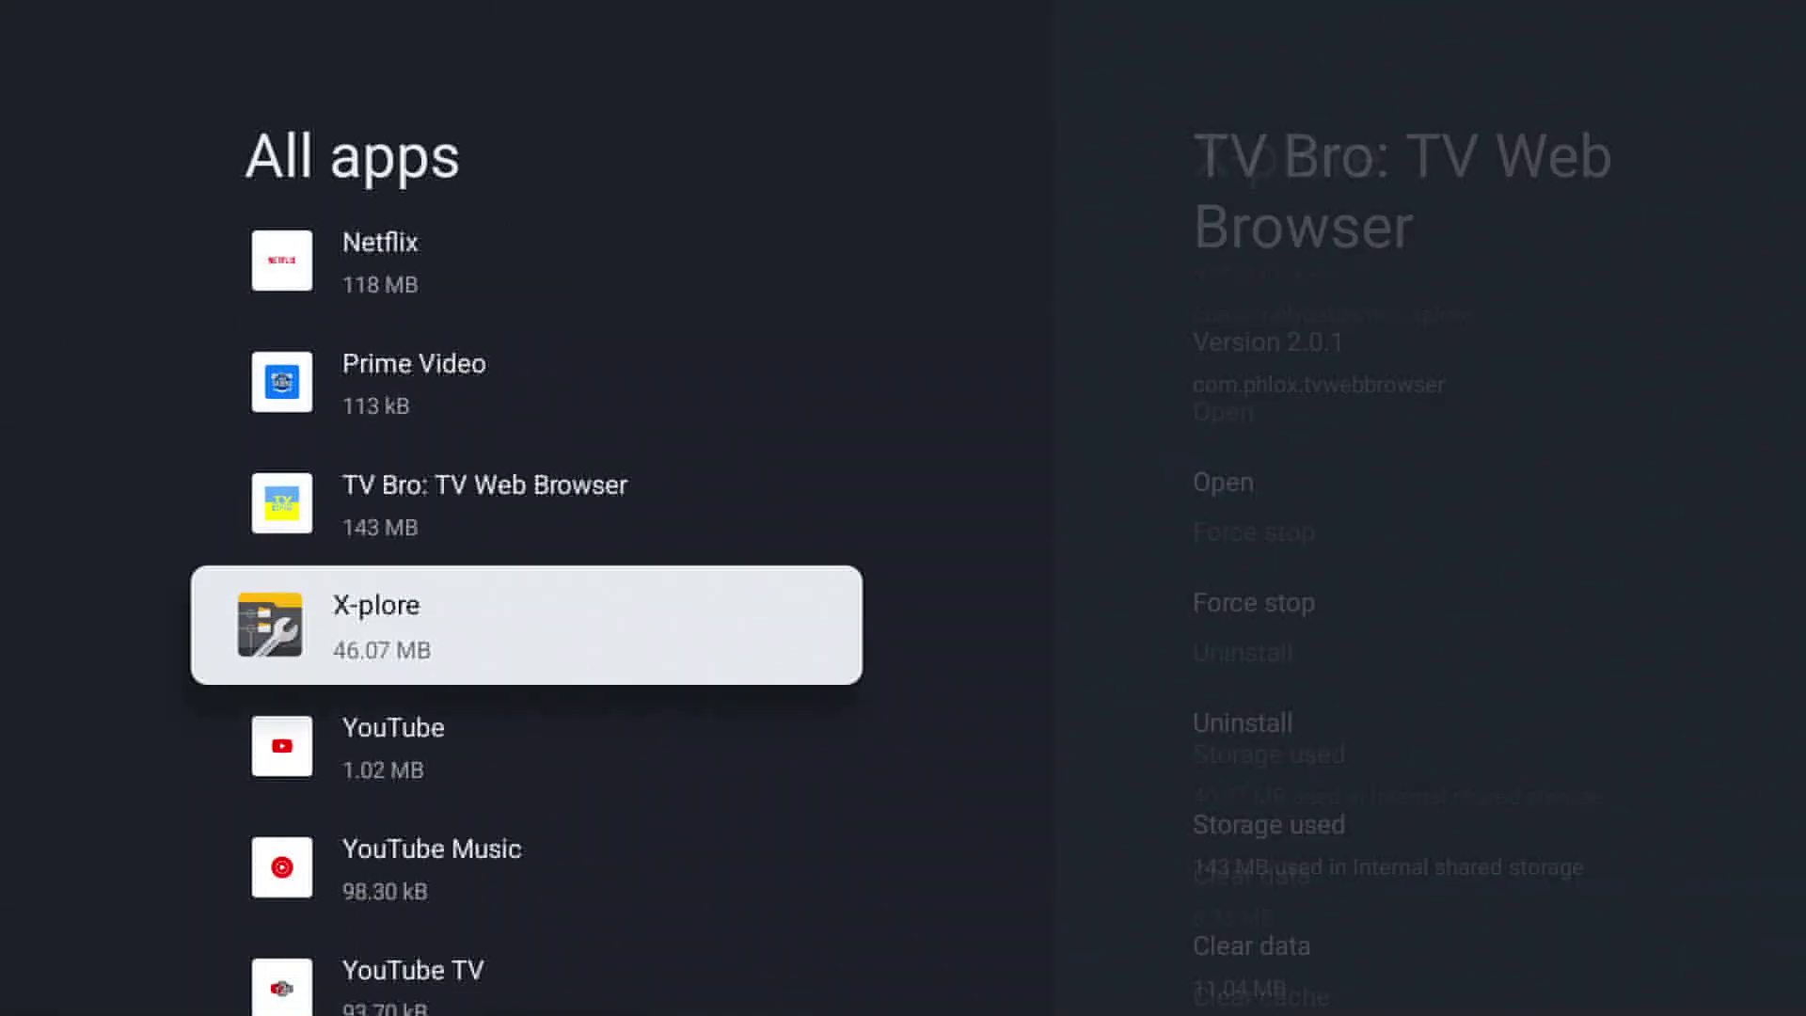
key(Down)
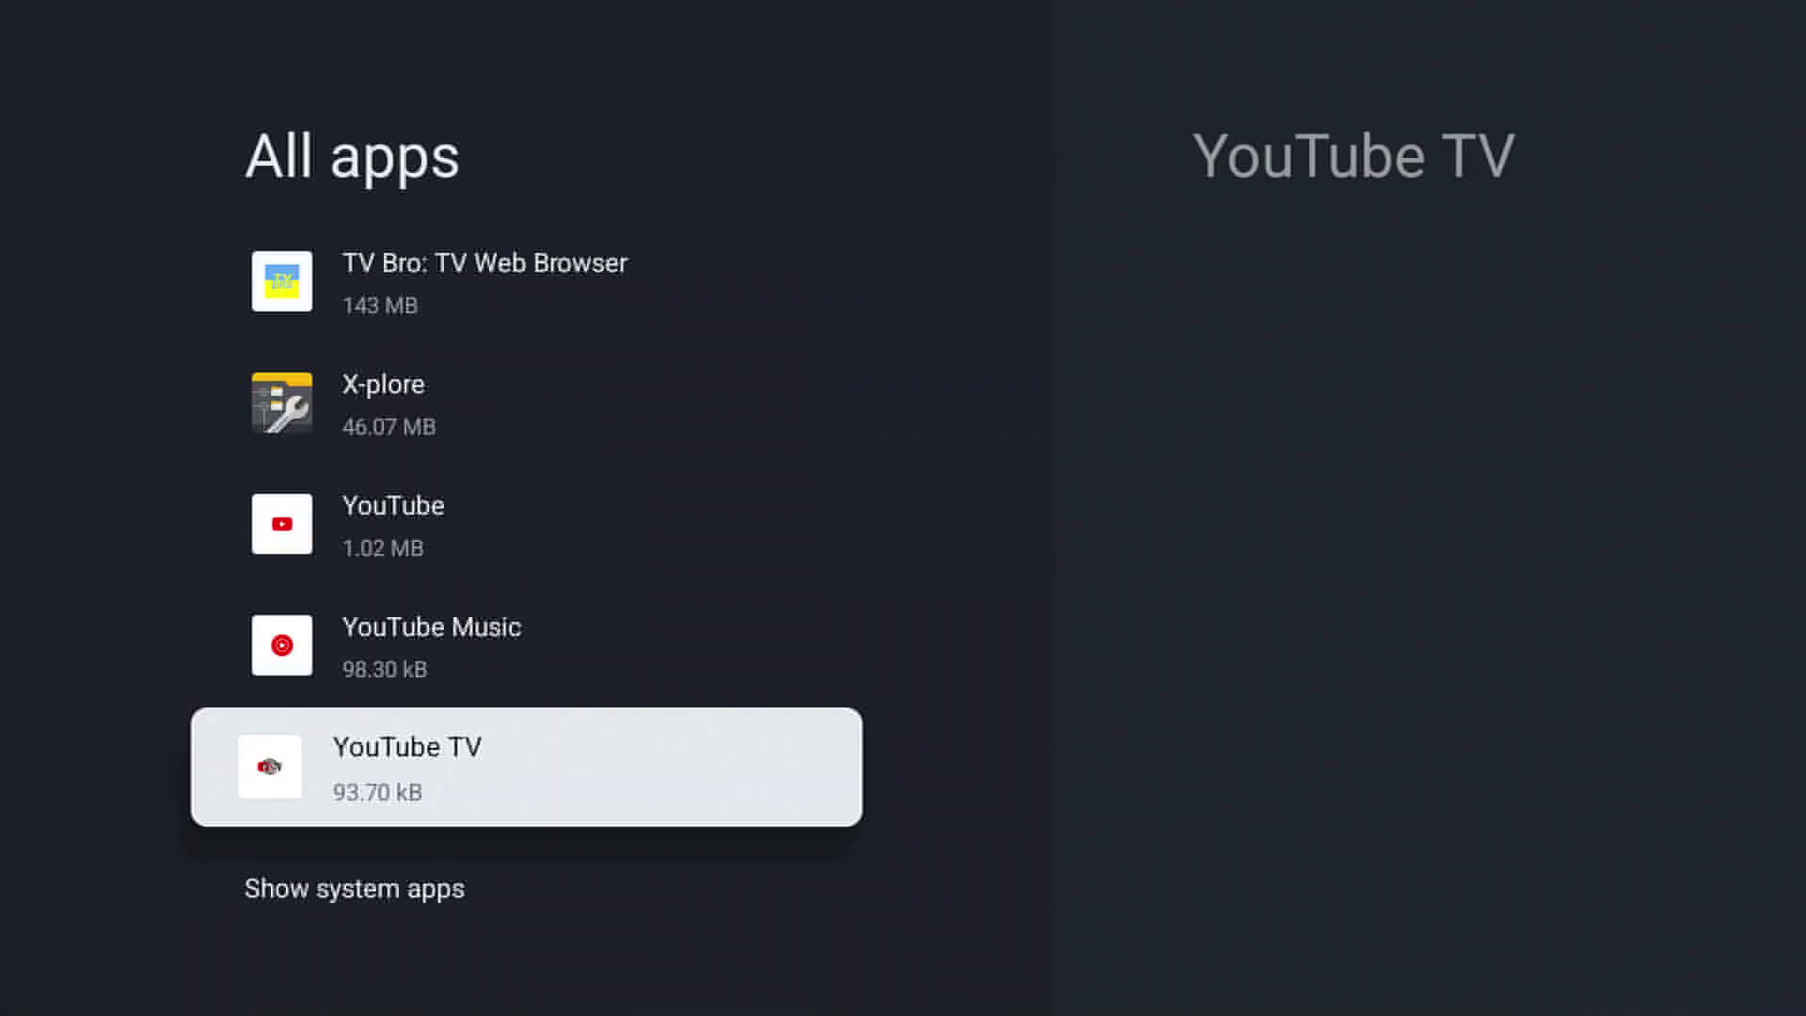
key(Escape)
key(Escape)
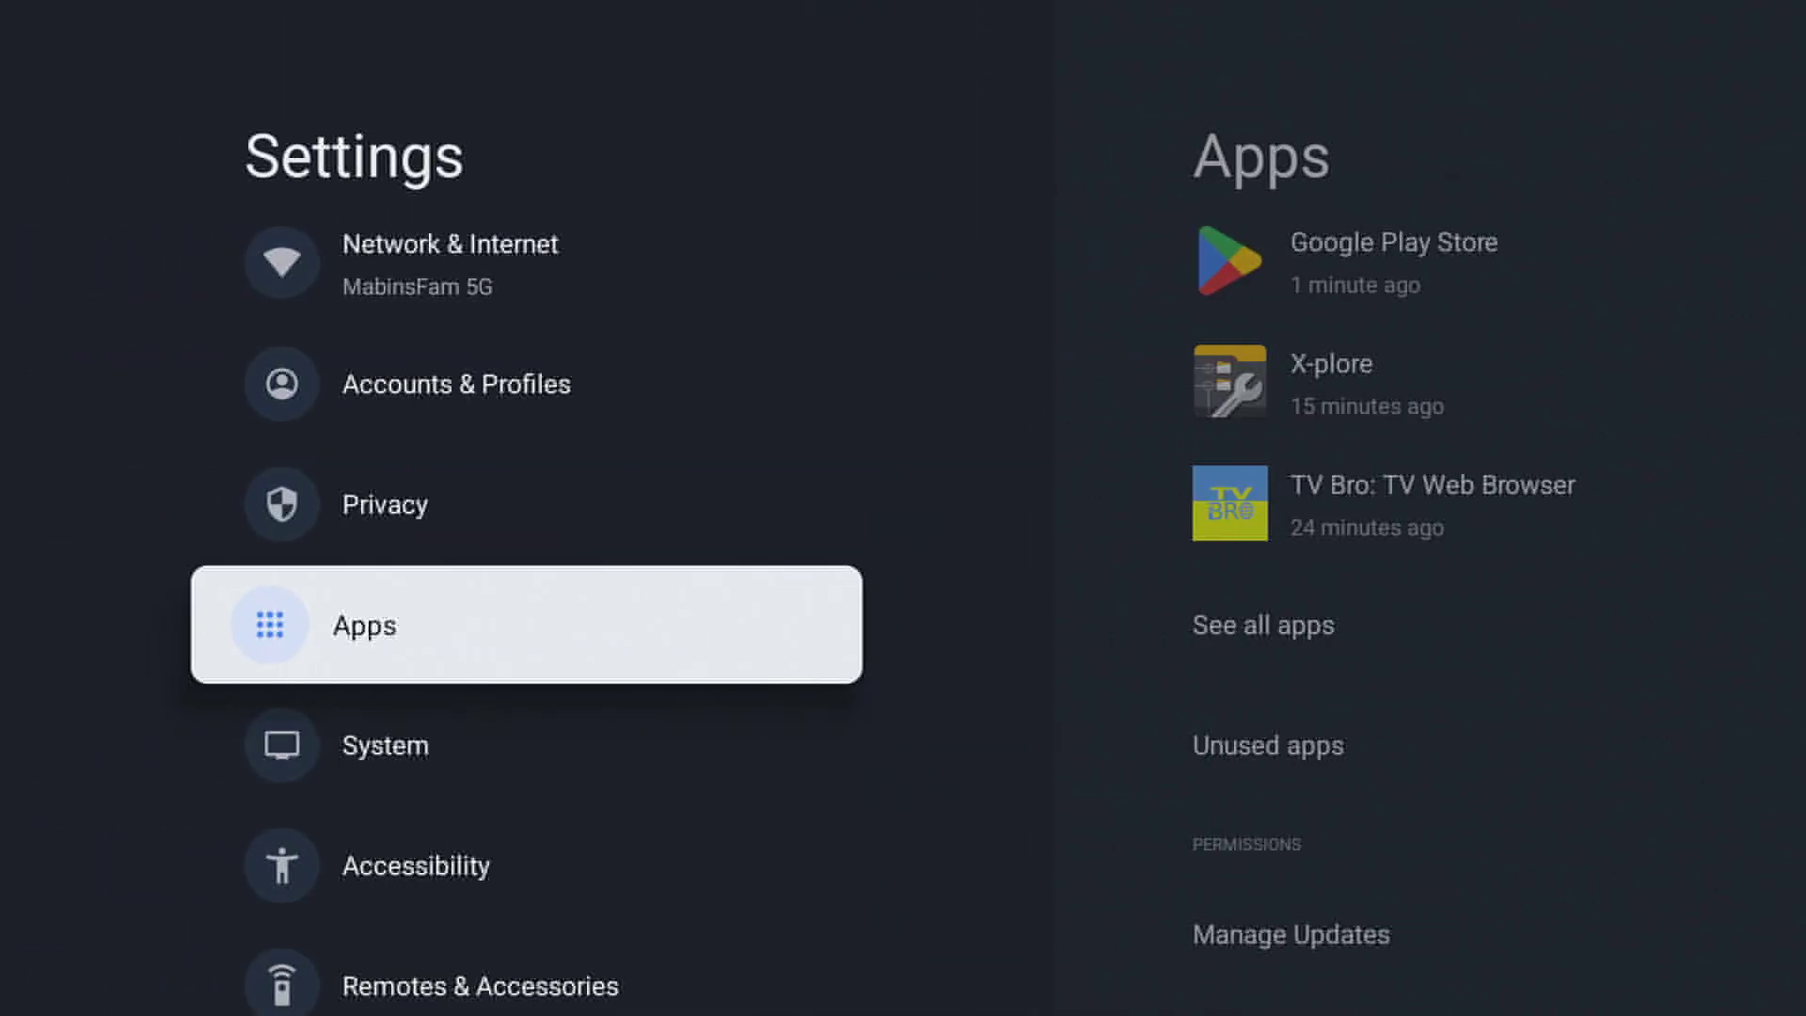
- Open the System settings from the main Settings list
key(Down)
key(Down)
key(Down)
key(Down)
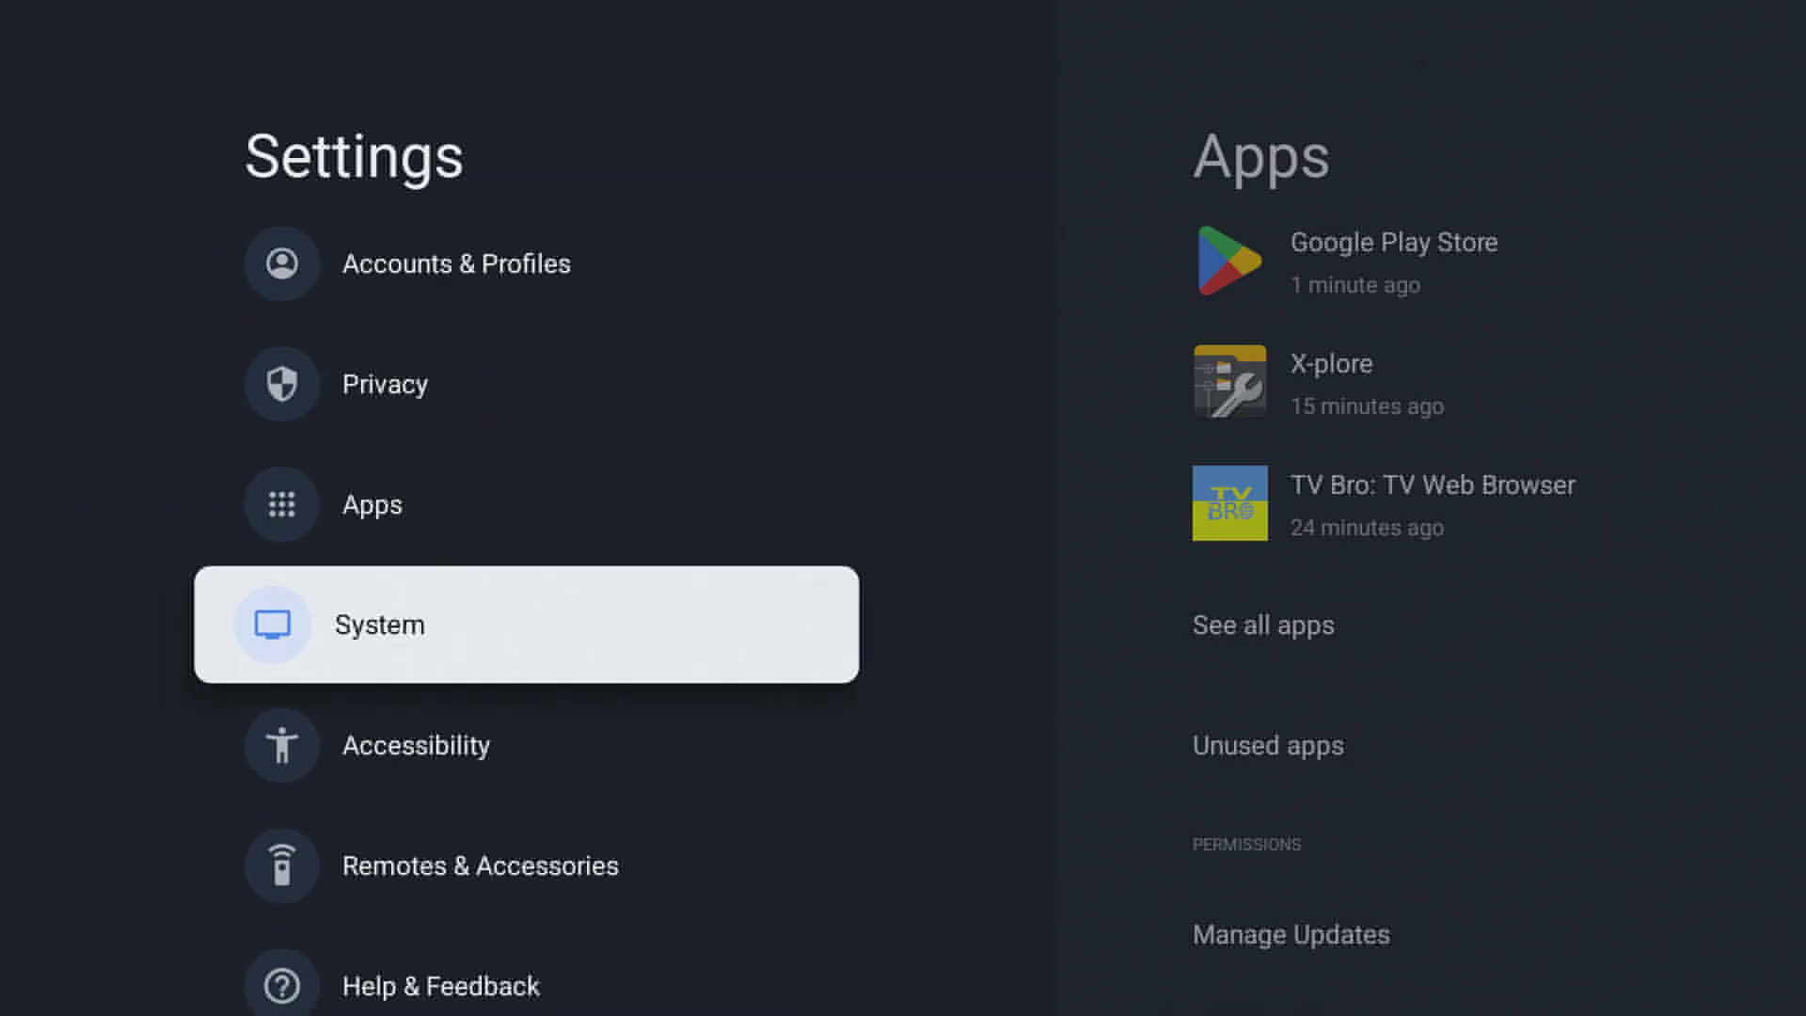
key(Up)
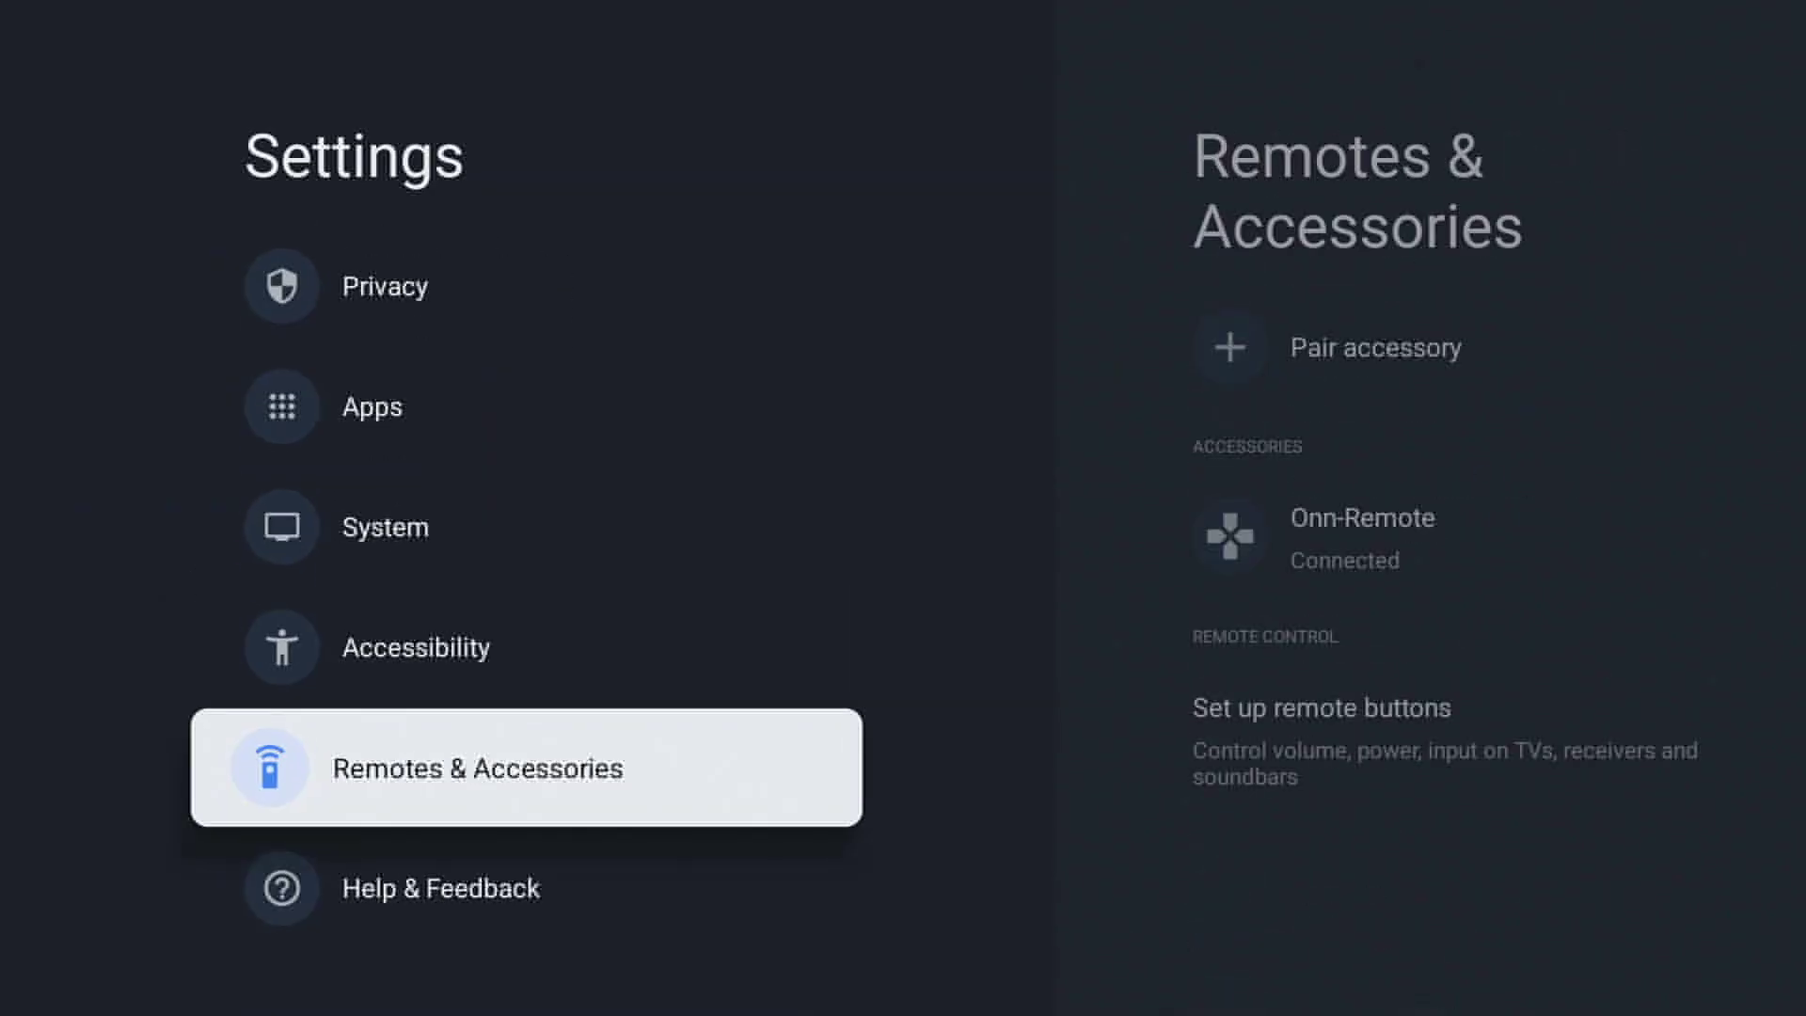
key(Up)
key(Up)
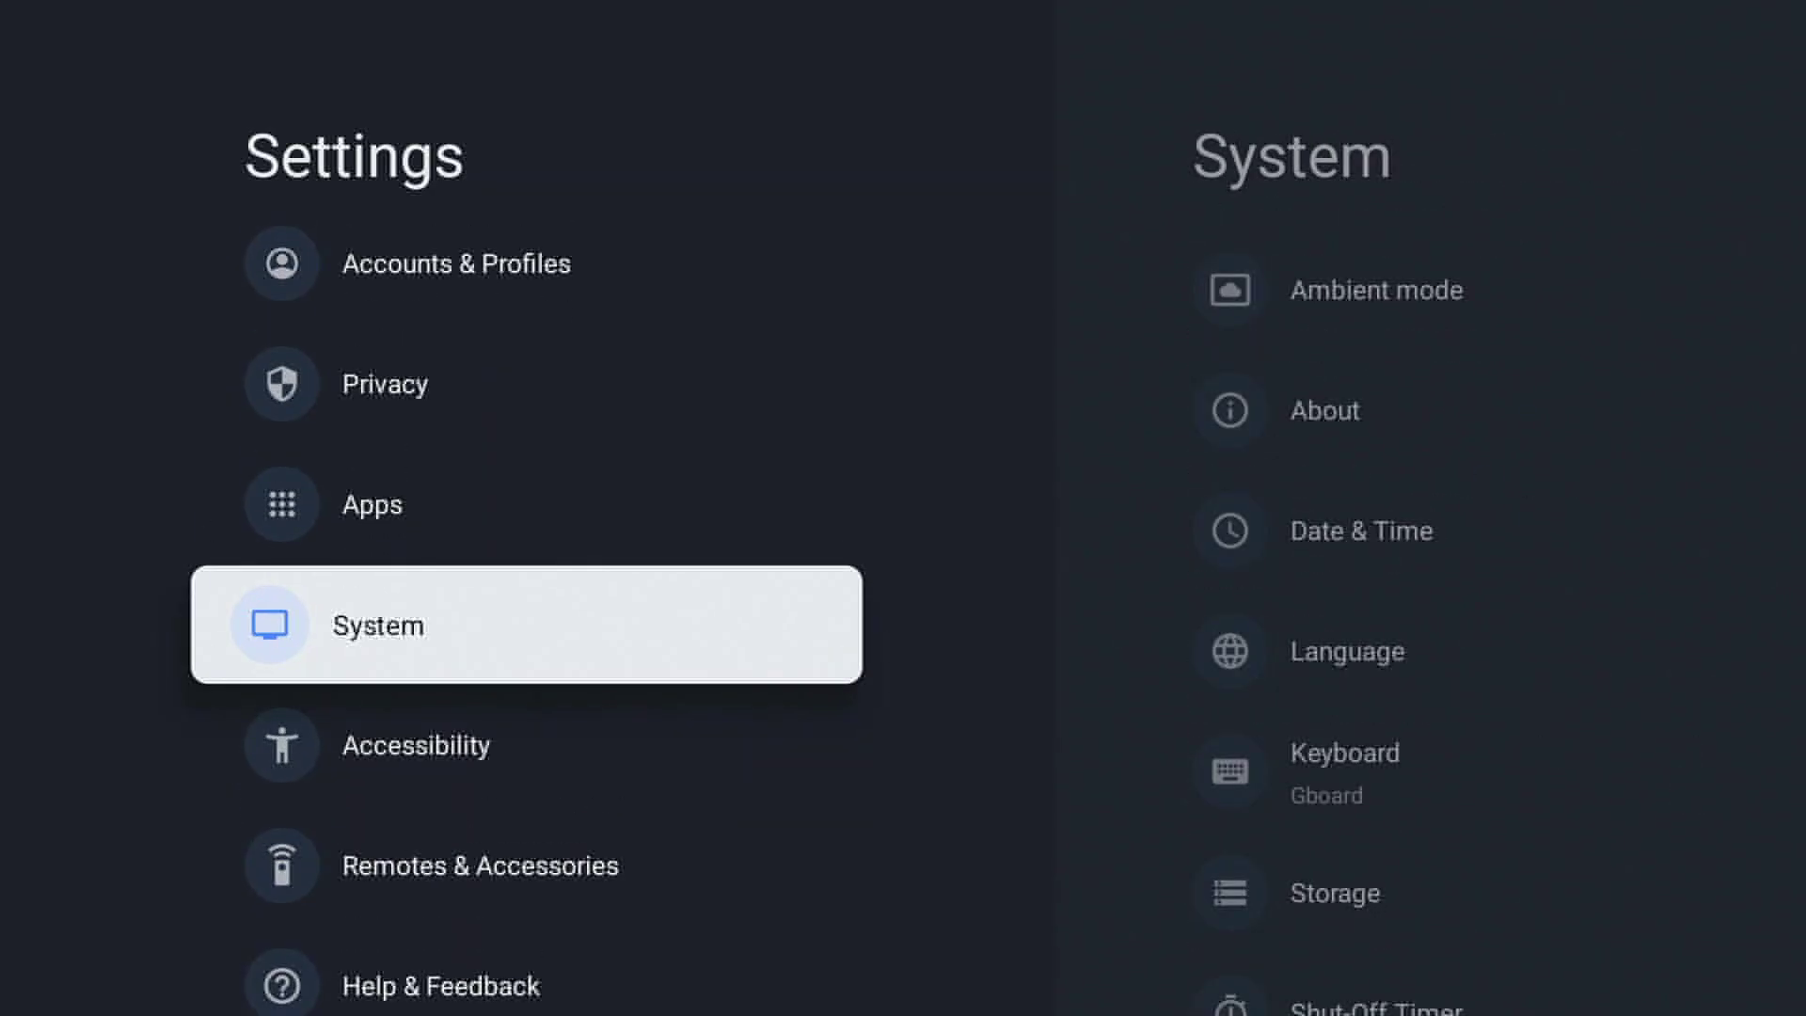
key(Return)
- Examine the System settings list down to Restart for a Developer options entry
key(Down)
key(Down)
key(Down)
key(Down)
key(Down)
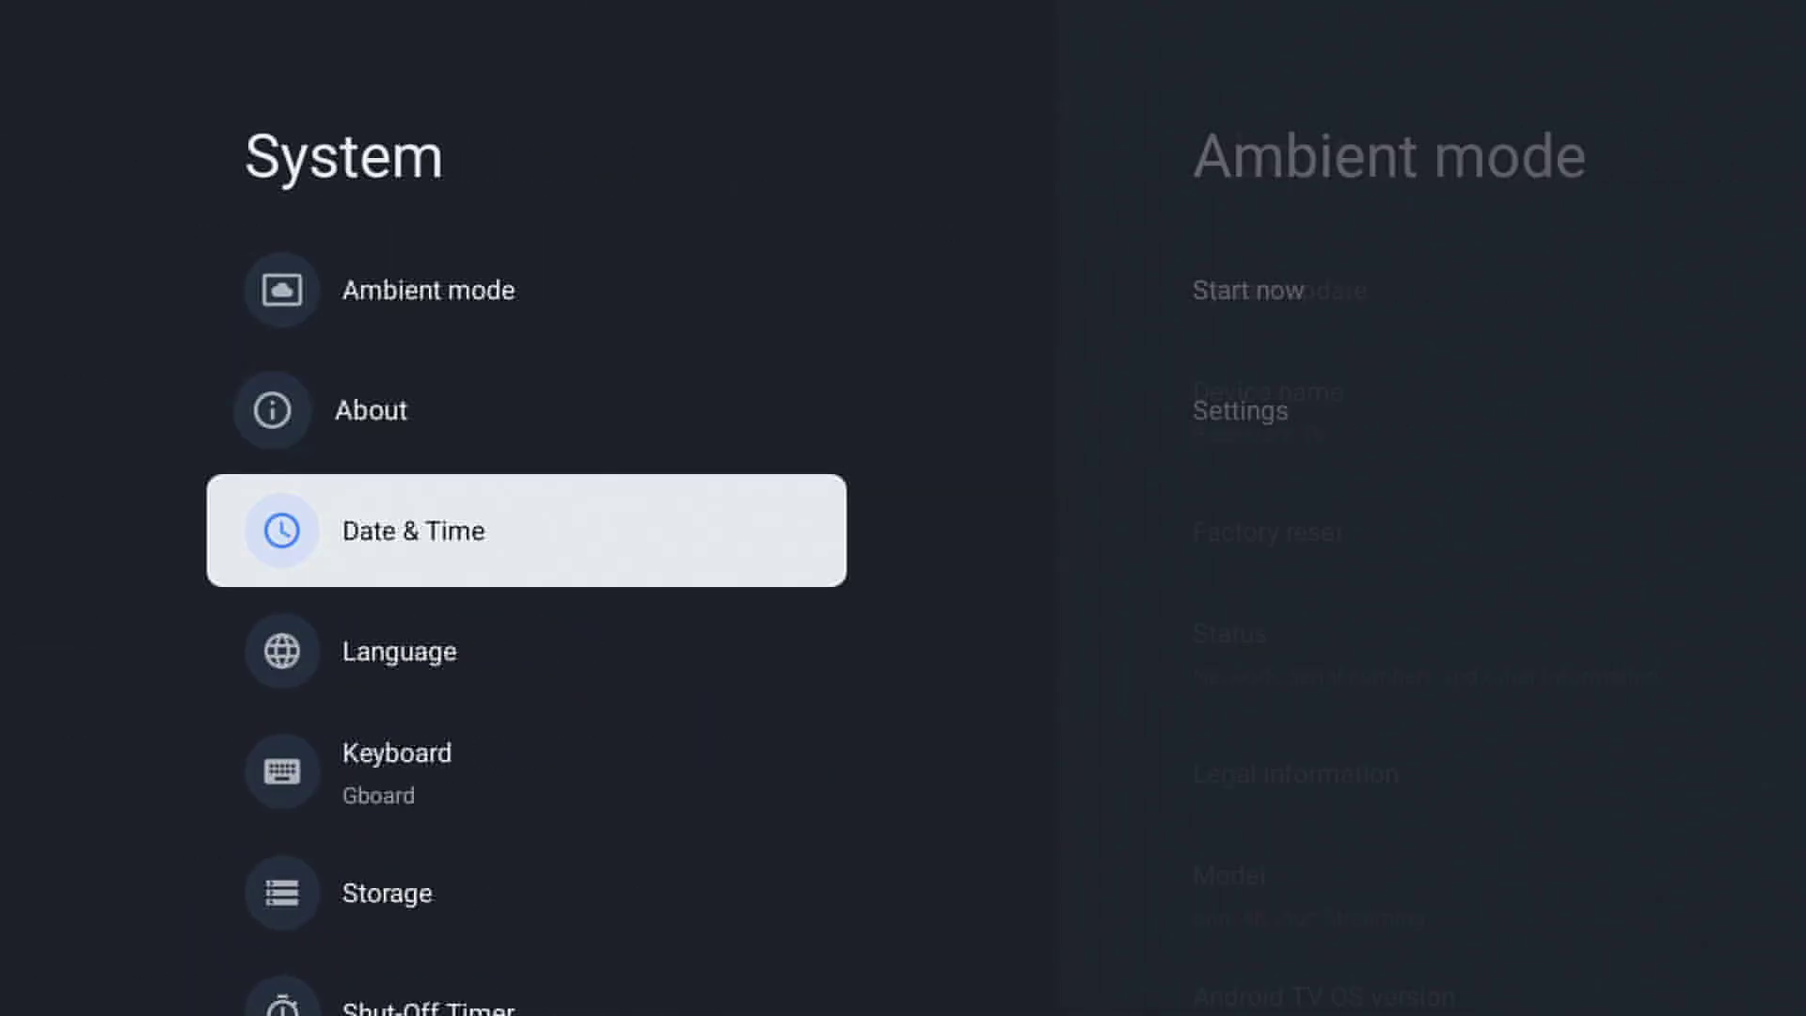
key(Down)
key(Down)
key(Down)
key(Down)
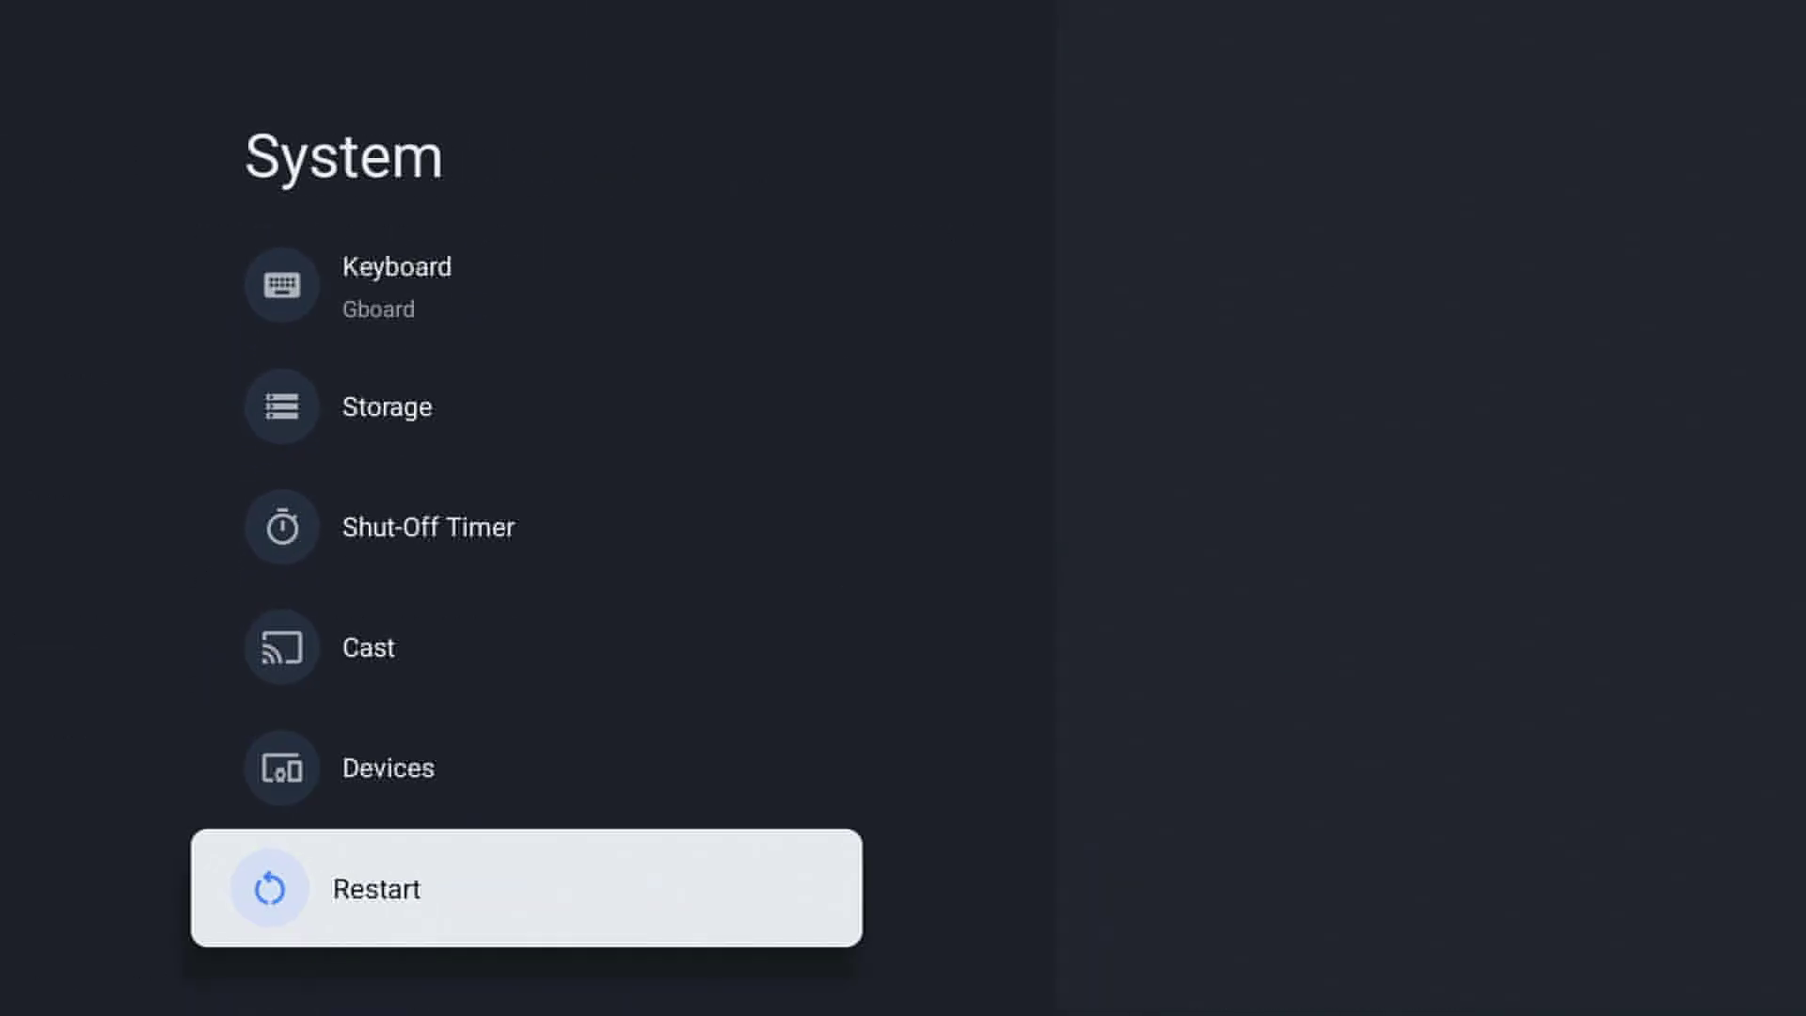
- Open the About page of the System settings
key(Up)
key(Up)
key(Up)
key(Up)
key(Up)
key(Up)
key(Up)
key(Up)
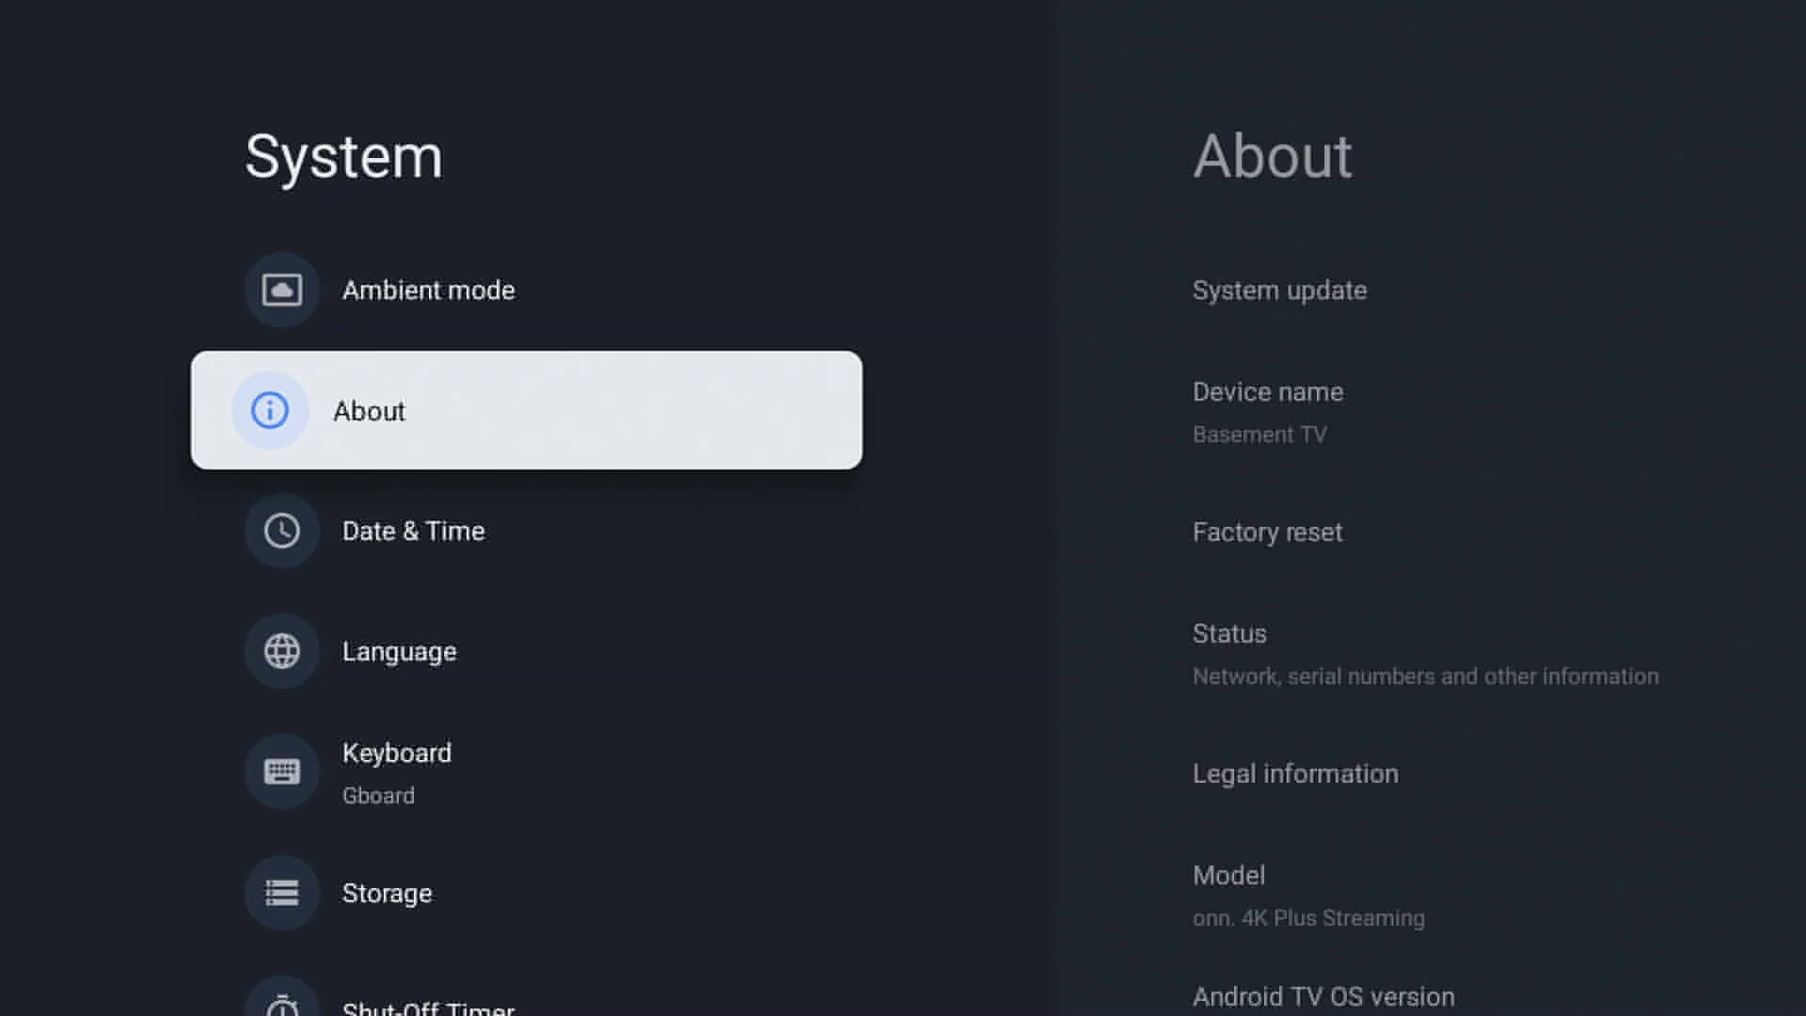
key(Return)
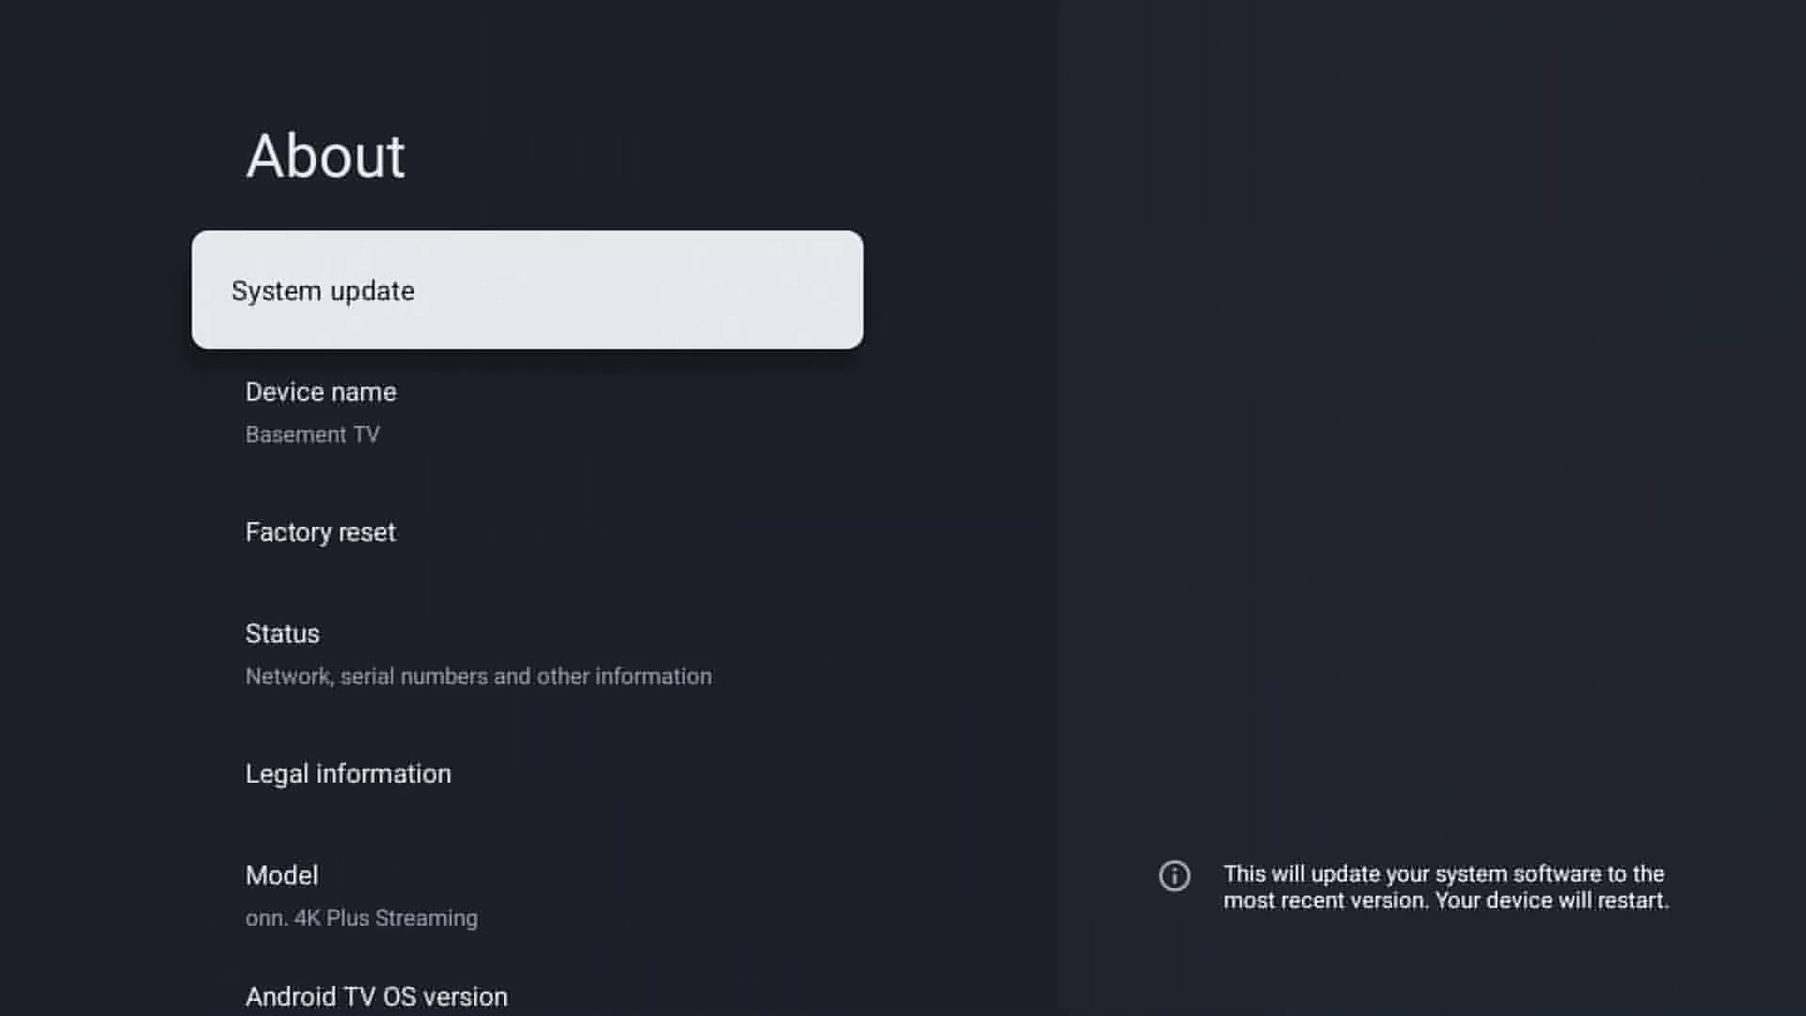
- Activate developer mode by repeatedly selecting the Android TV OS build entry on the About page
key(Down)
key(Down)
key(Down)
key(Down)
key(Down)
key(Down)
key(Down)
key(Down)
key(Down)
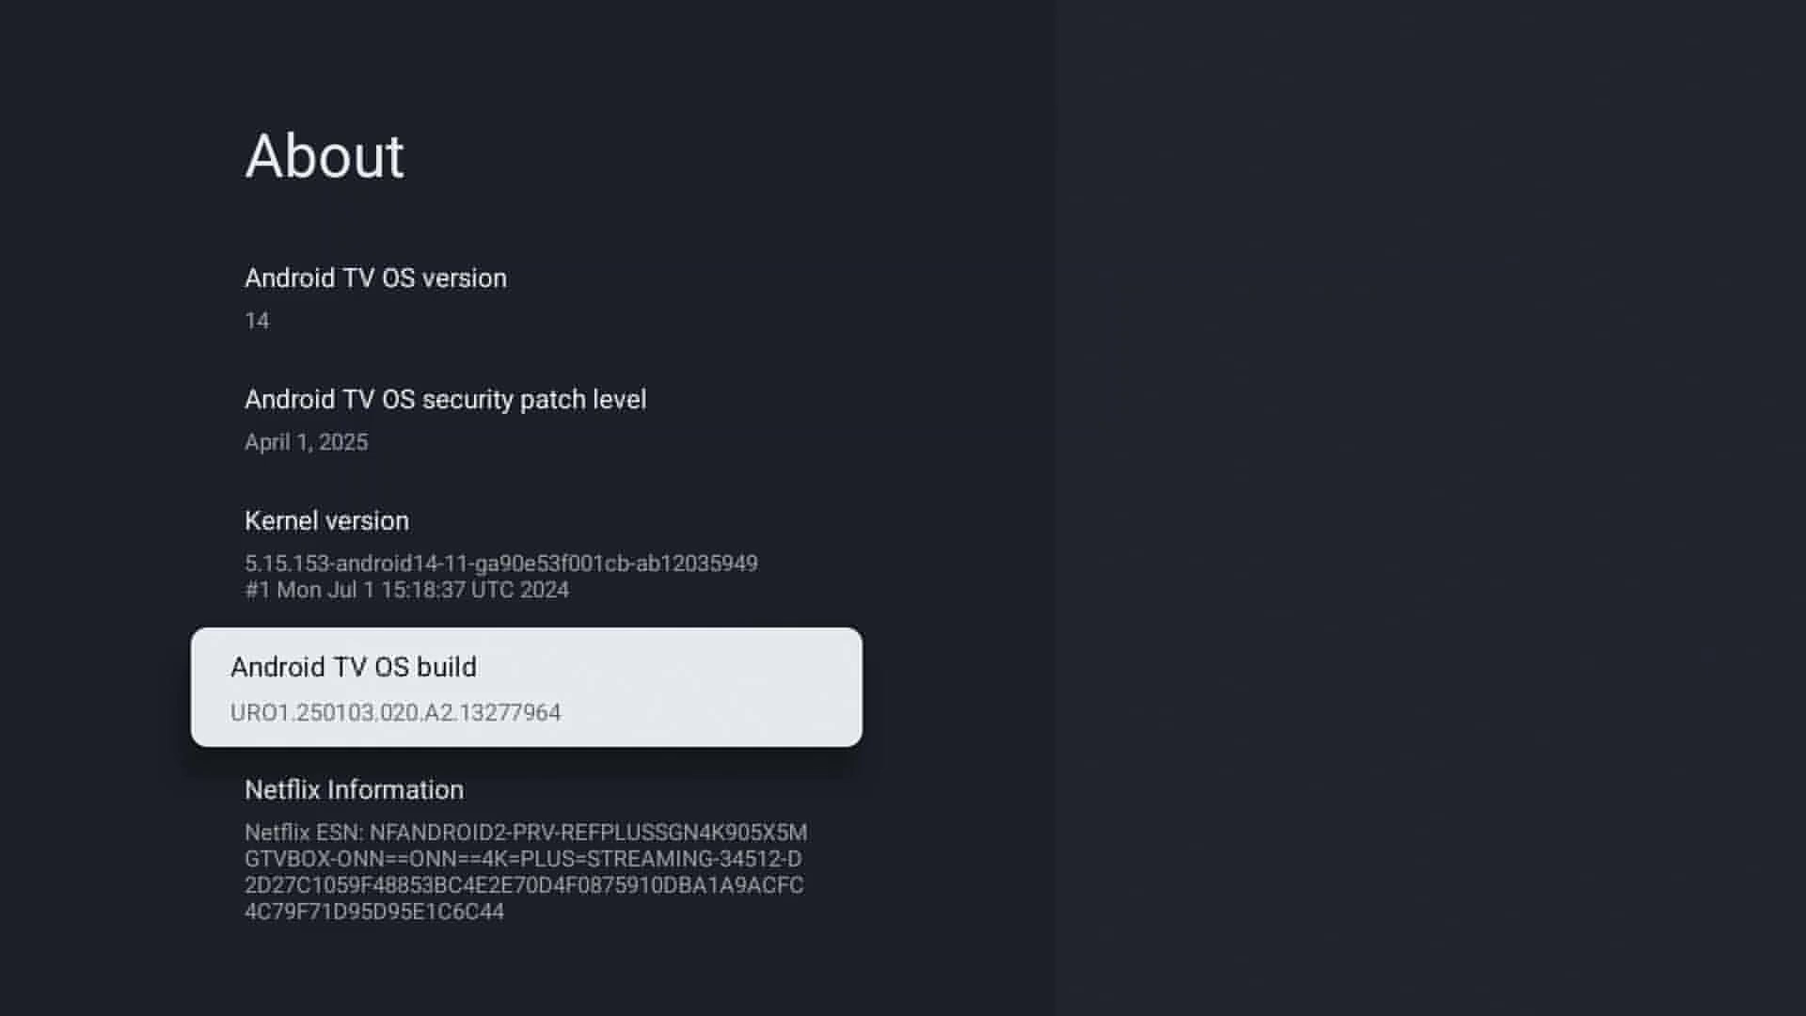
key(Return)
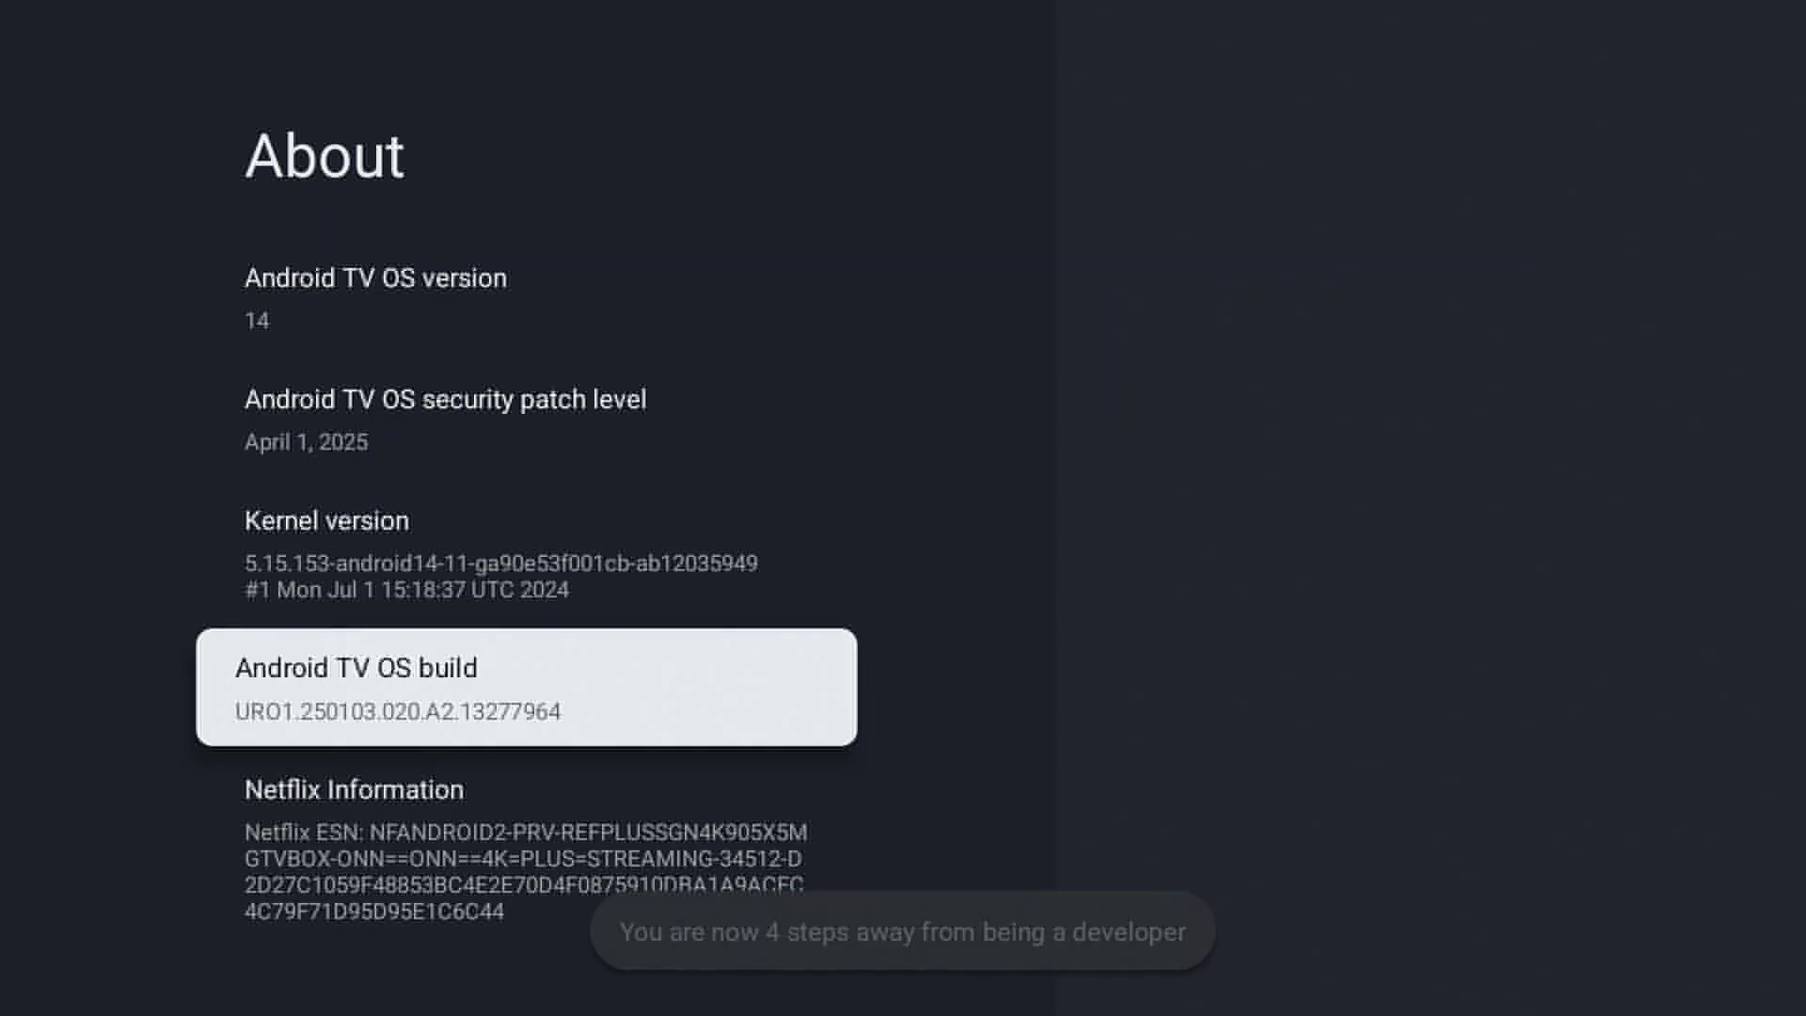
key(Return)
key(Return)
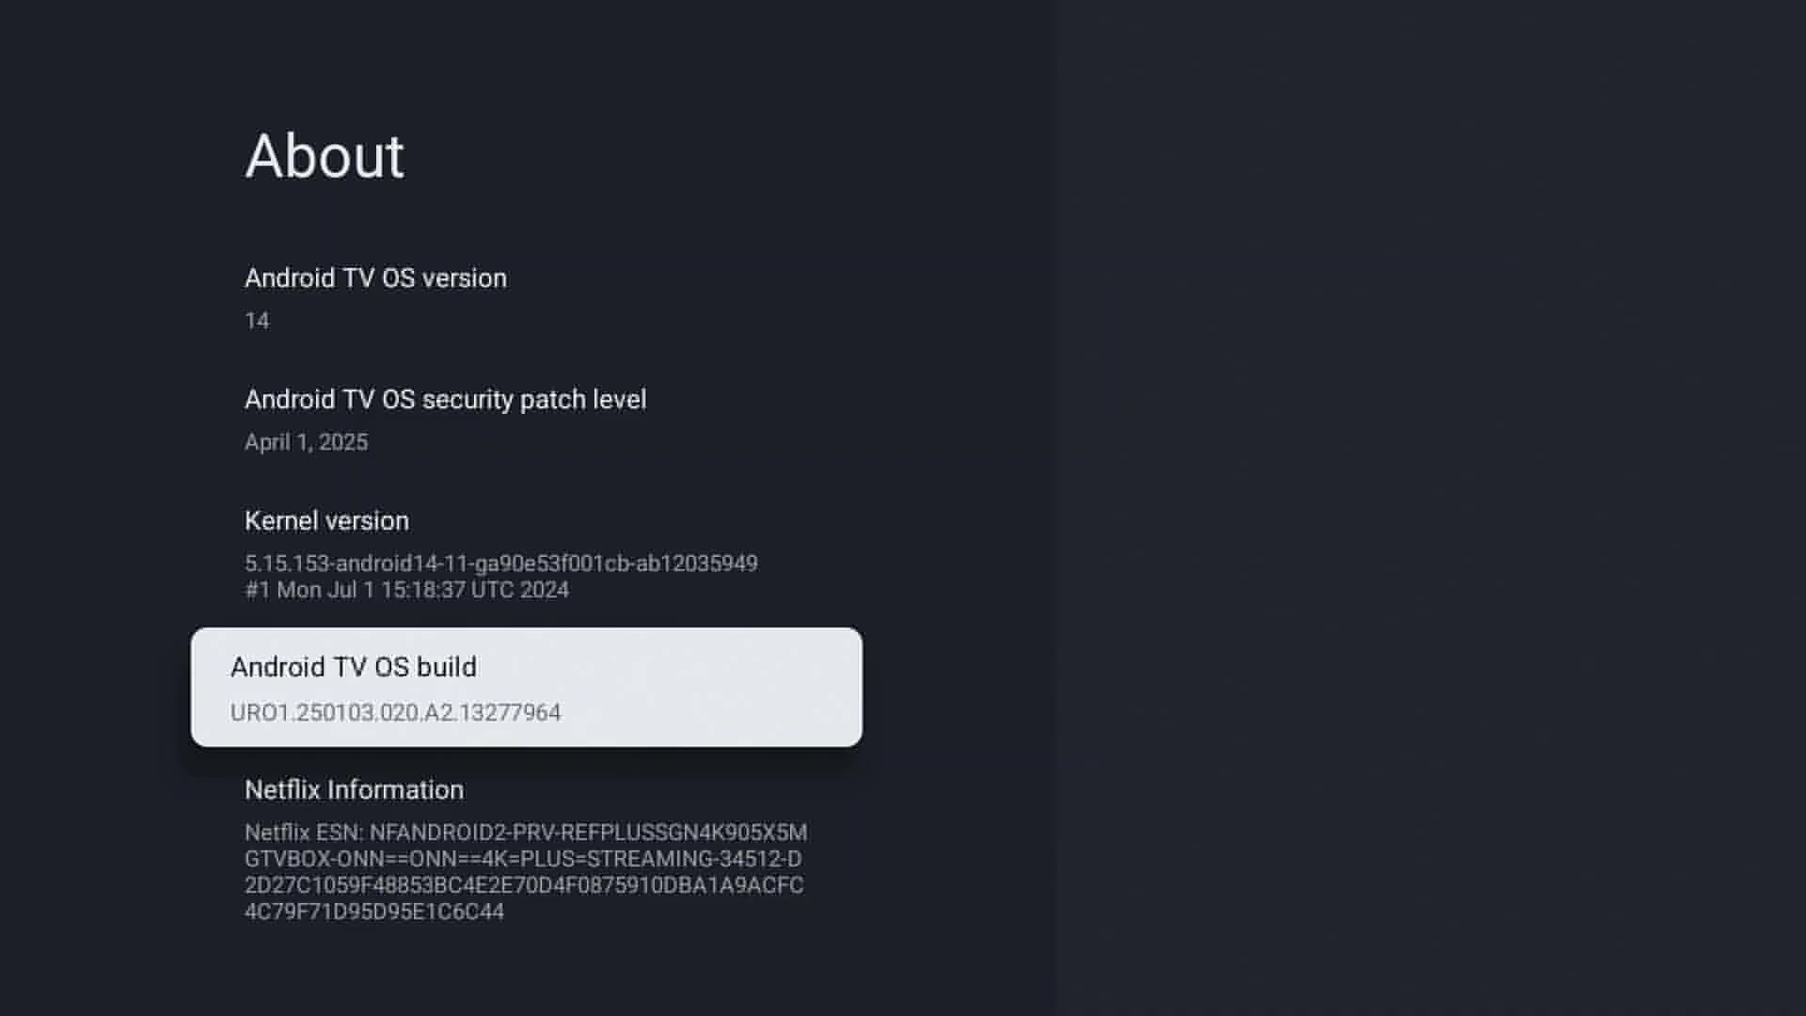
key(Return)
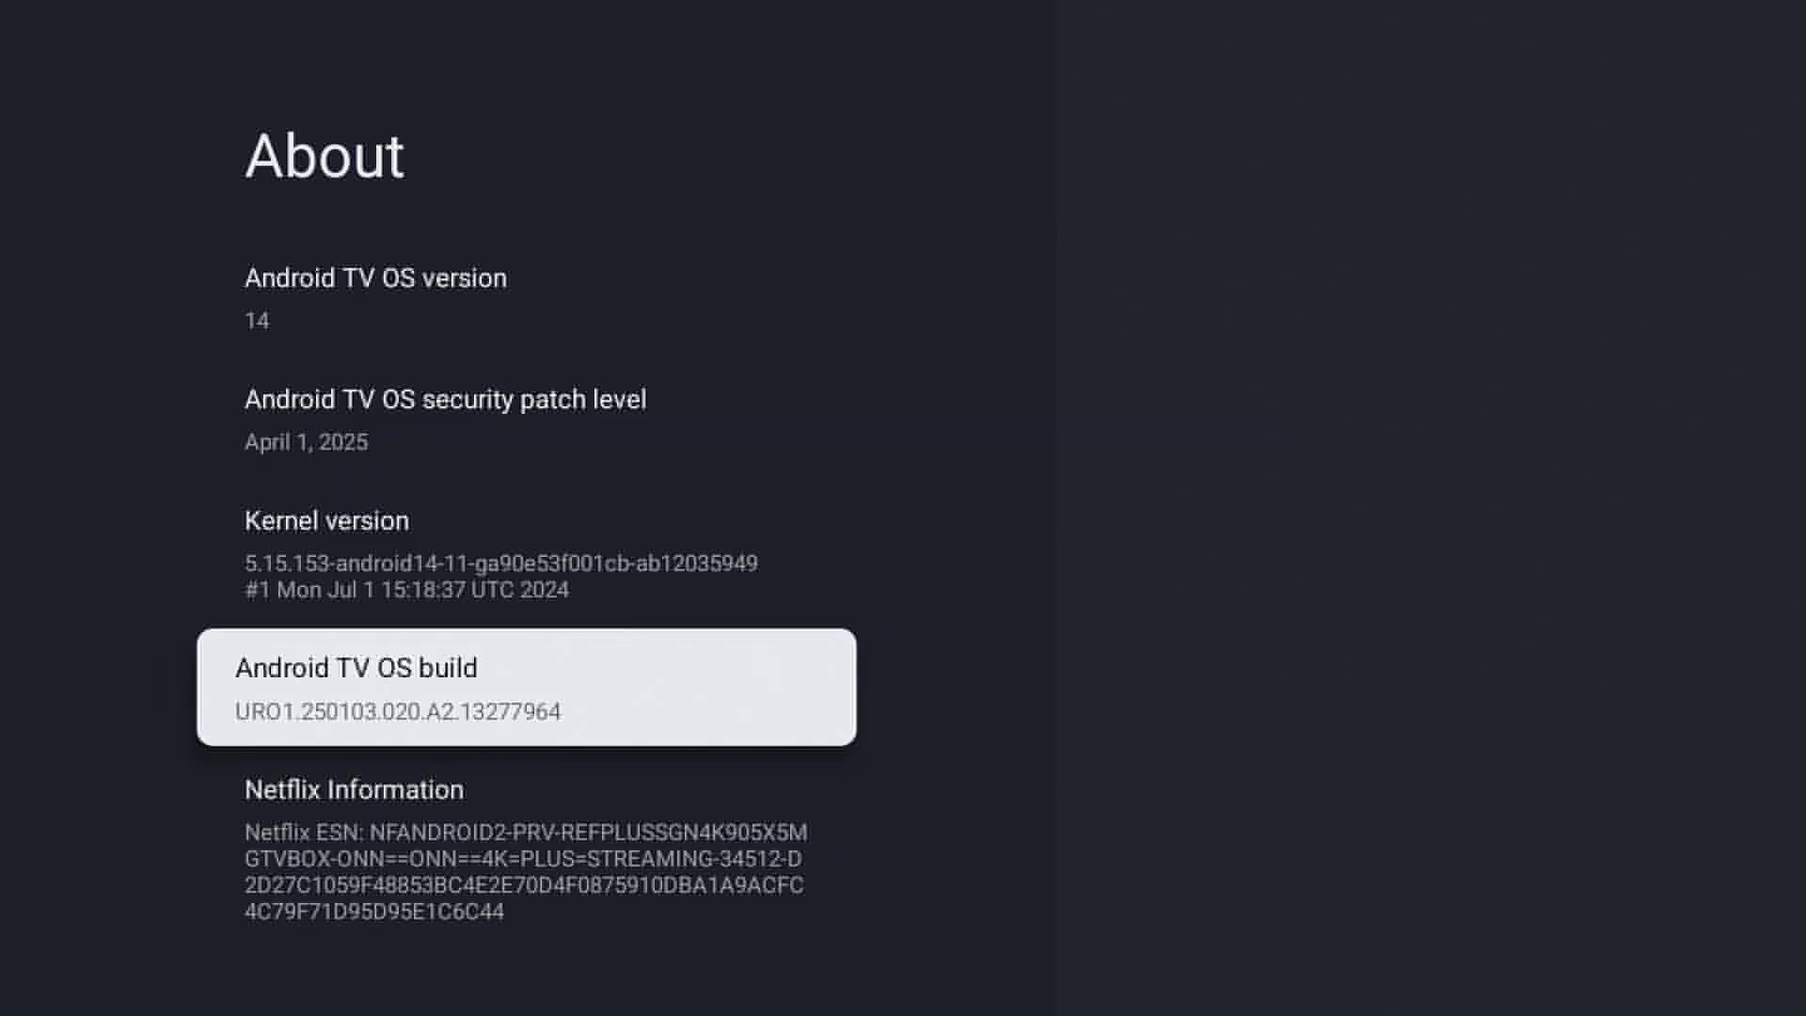
key(Return)
key(Return)
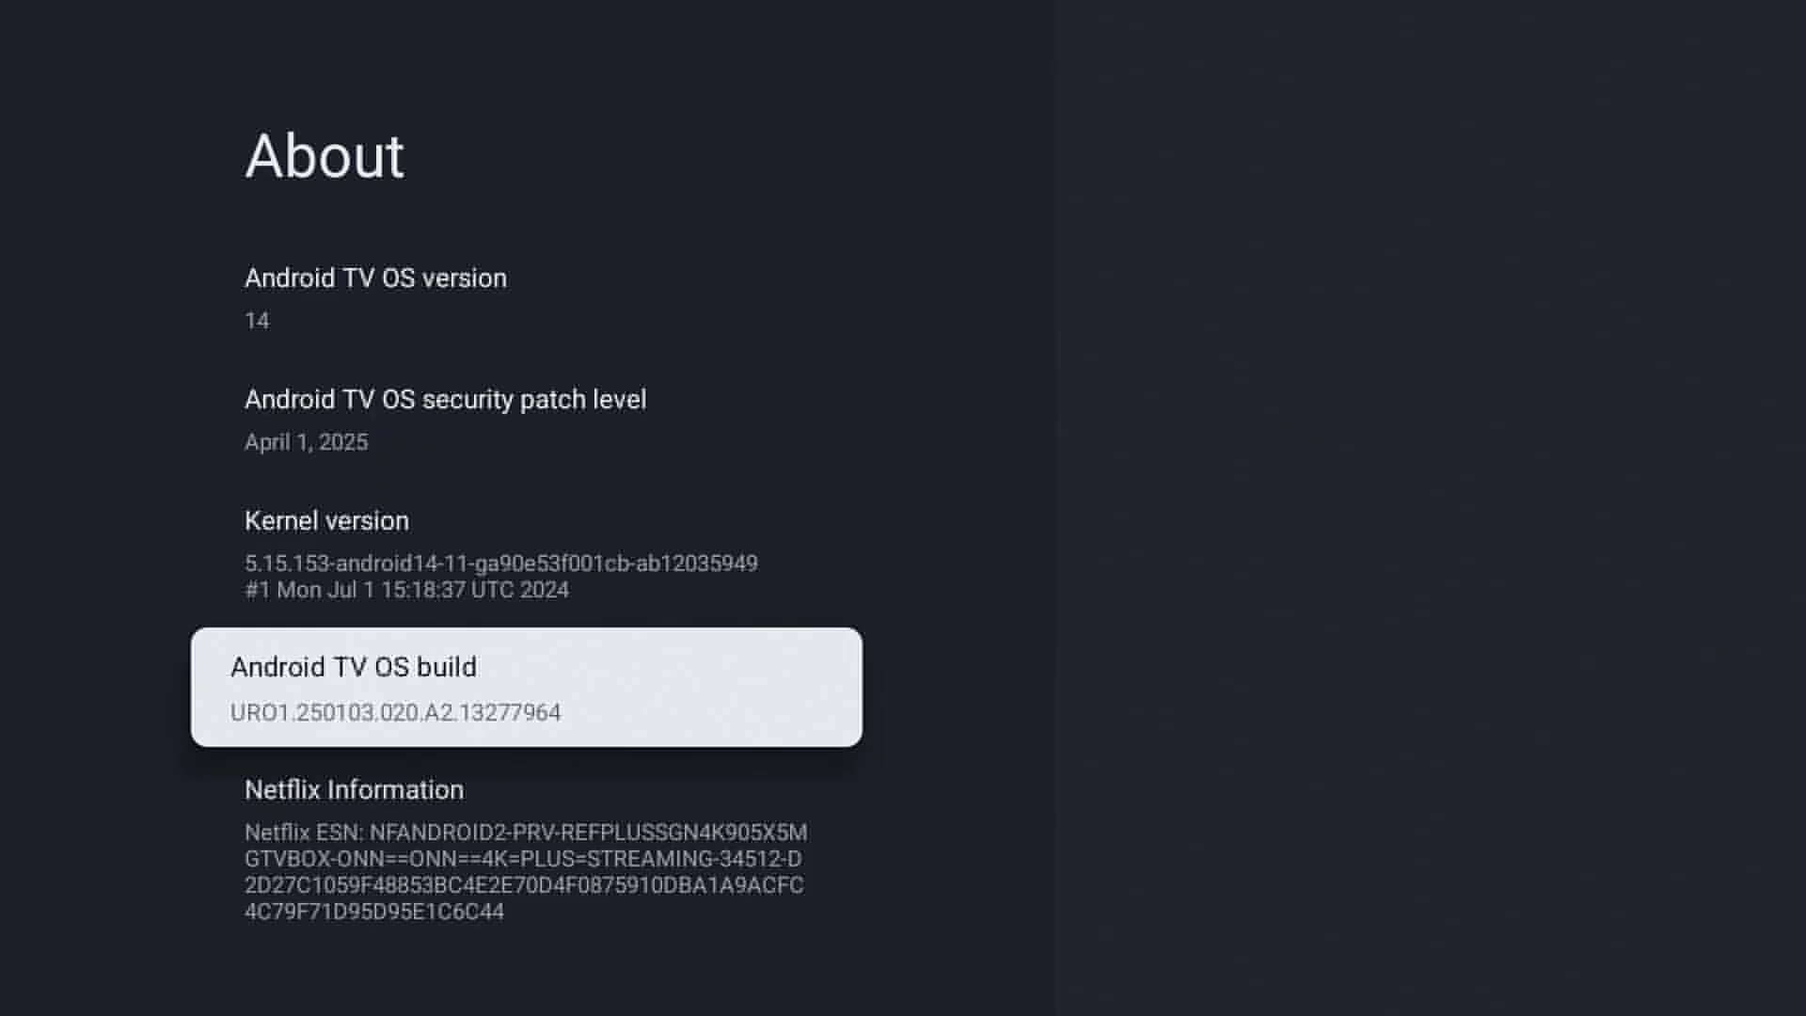
- Return to the System settings and open Developer options
key(Escape)
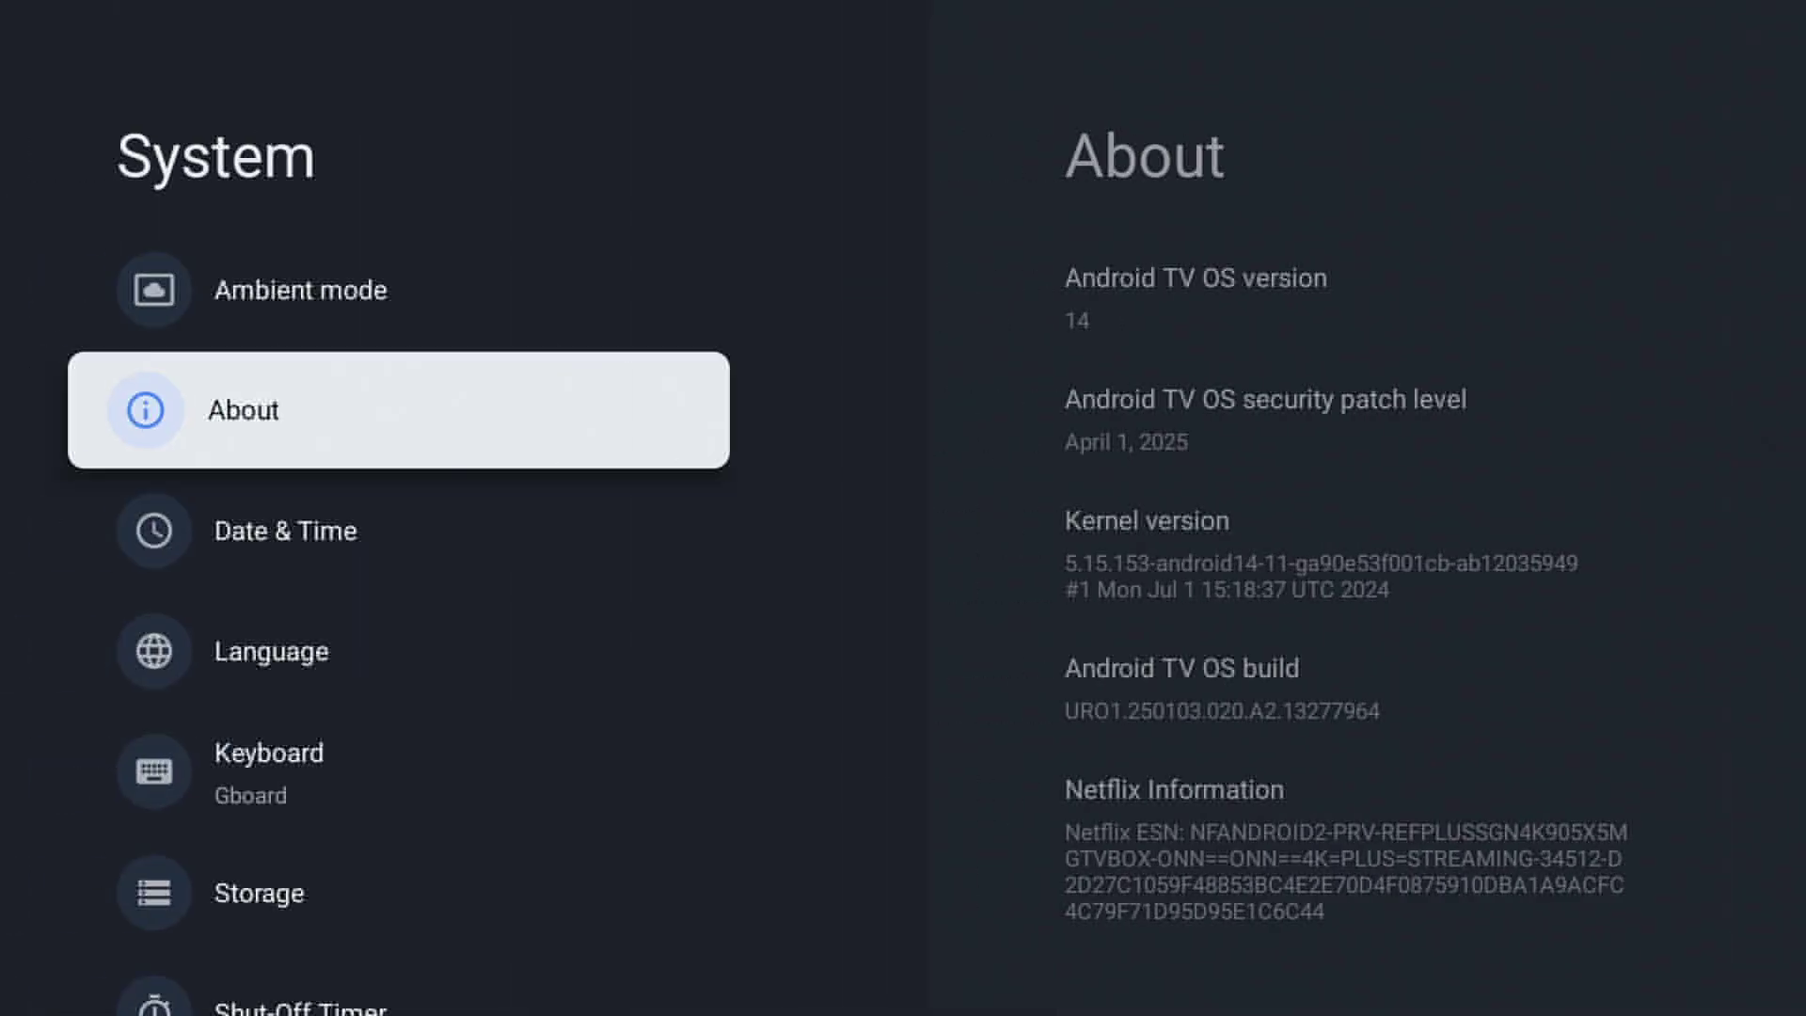
key(Down)
key(Down)
key(Down)
key(Down)
key(Down)
key(Down)
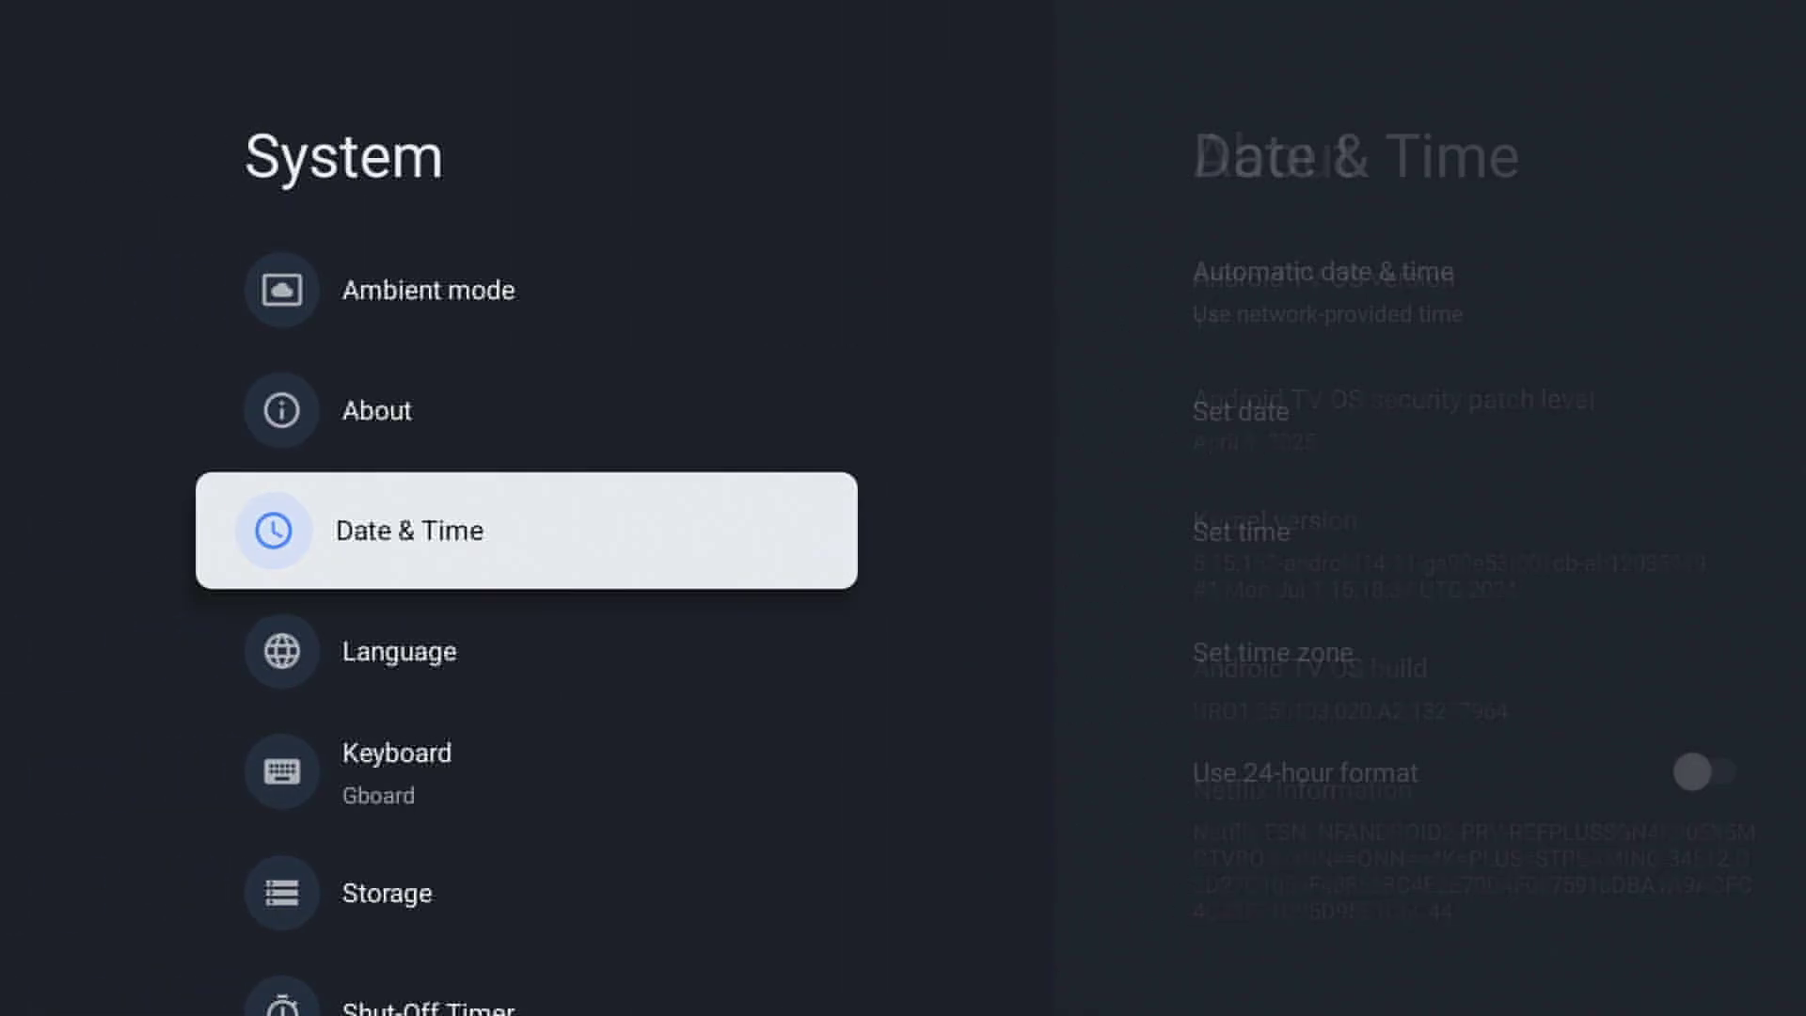
key(Down)
key(Down)
key(Down)
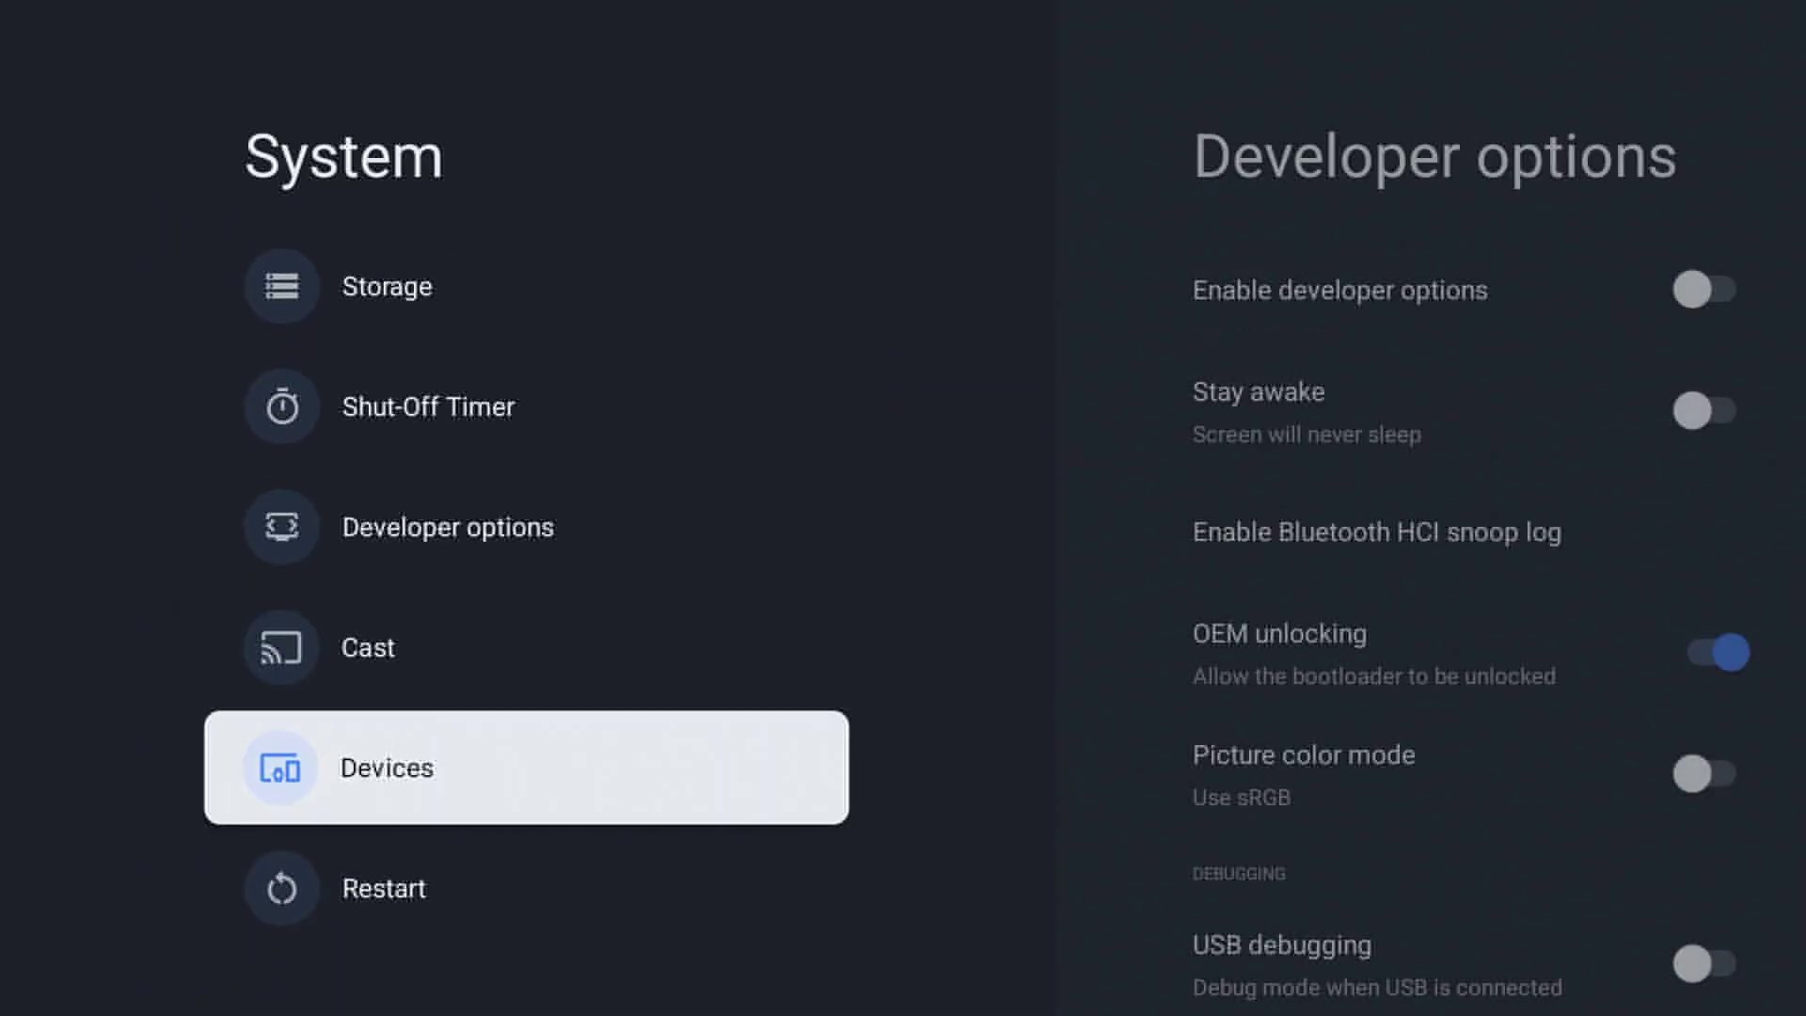
key(Up)
key(Up)
key(Up)
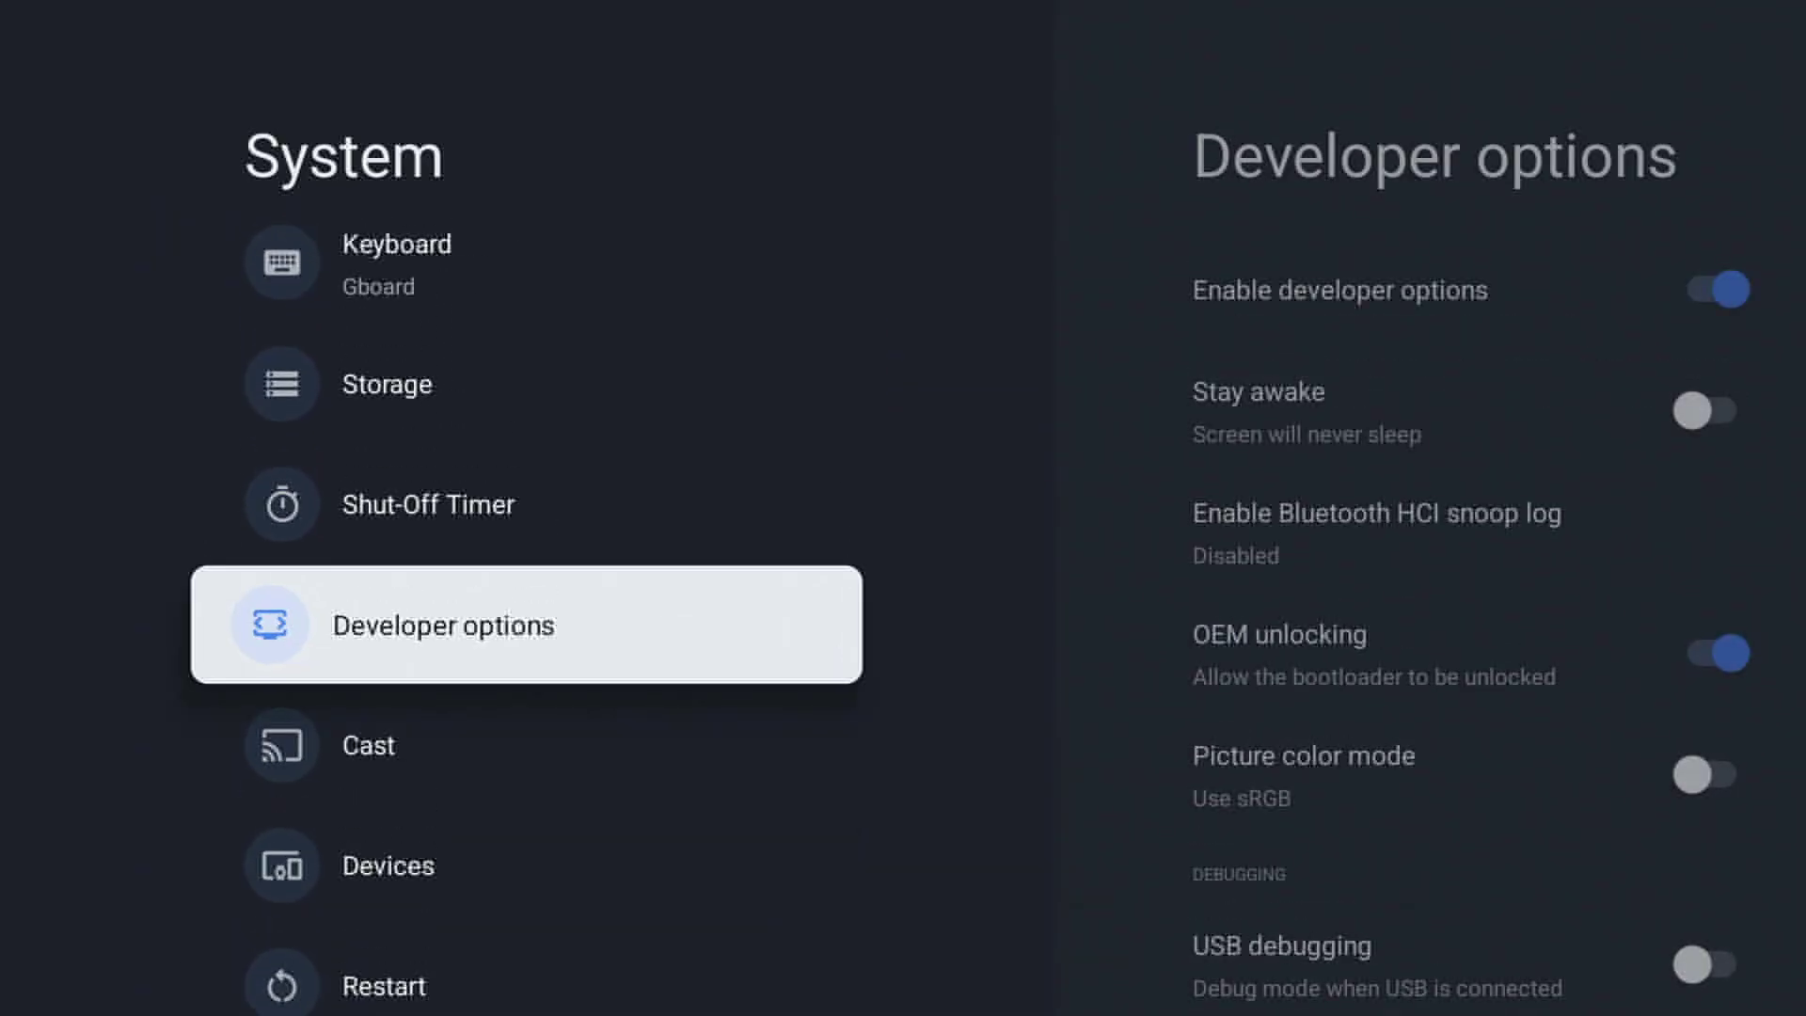
key(Return)
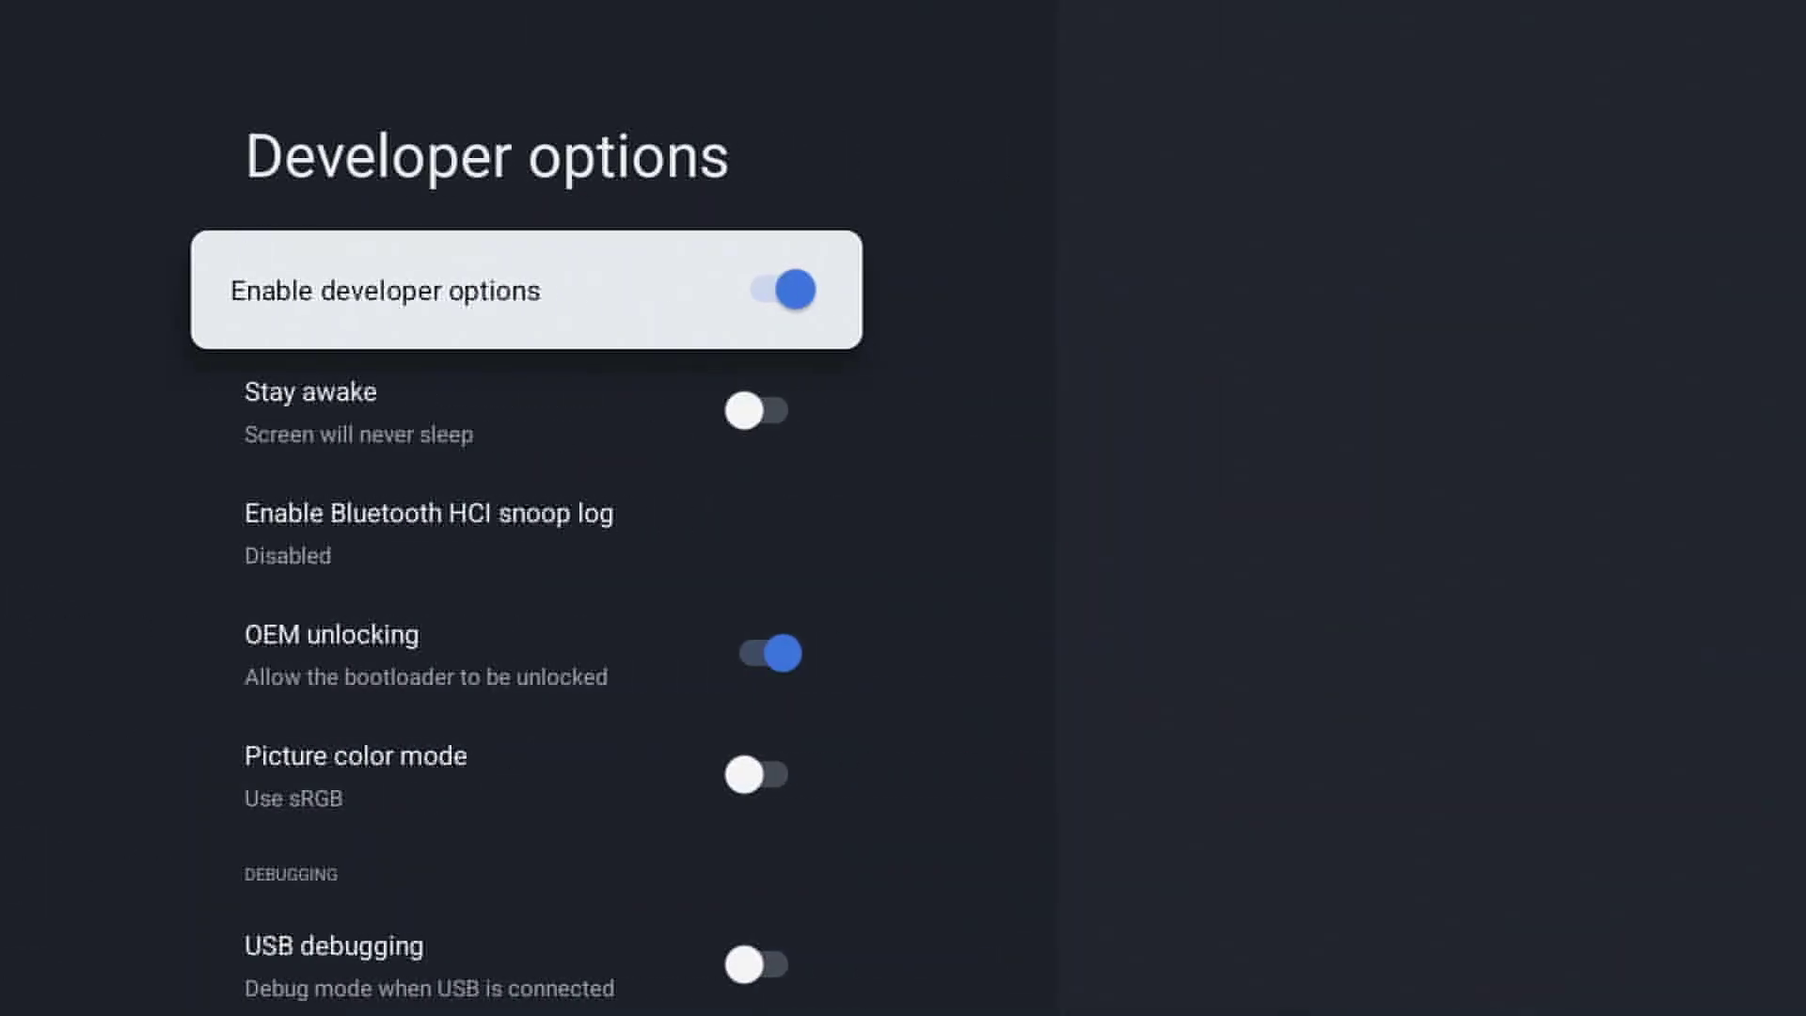
- Find the Window animation scale setting in the Drawing section of Developer options
key(Down)
key(Down)
key(Down)
key(Down)
key(Down)
key(Down)
key(Down)
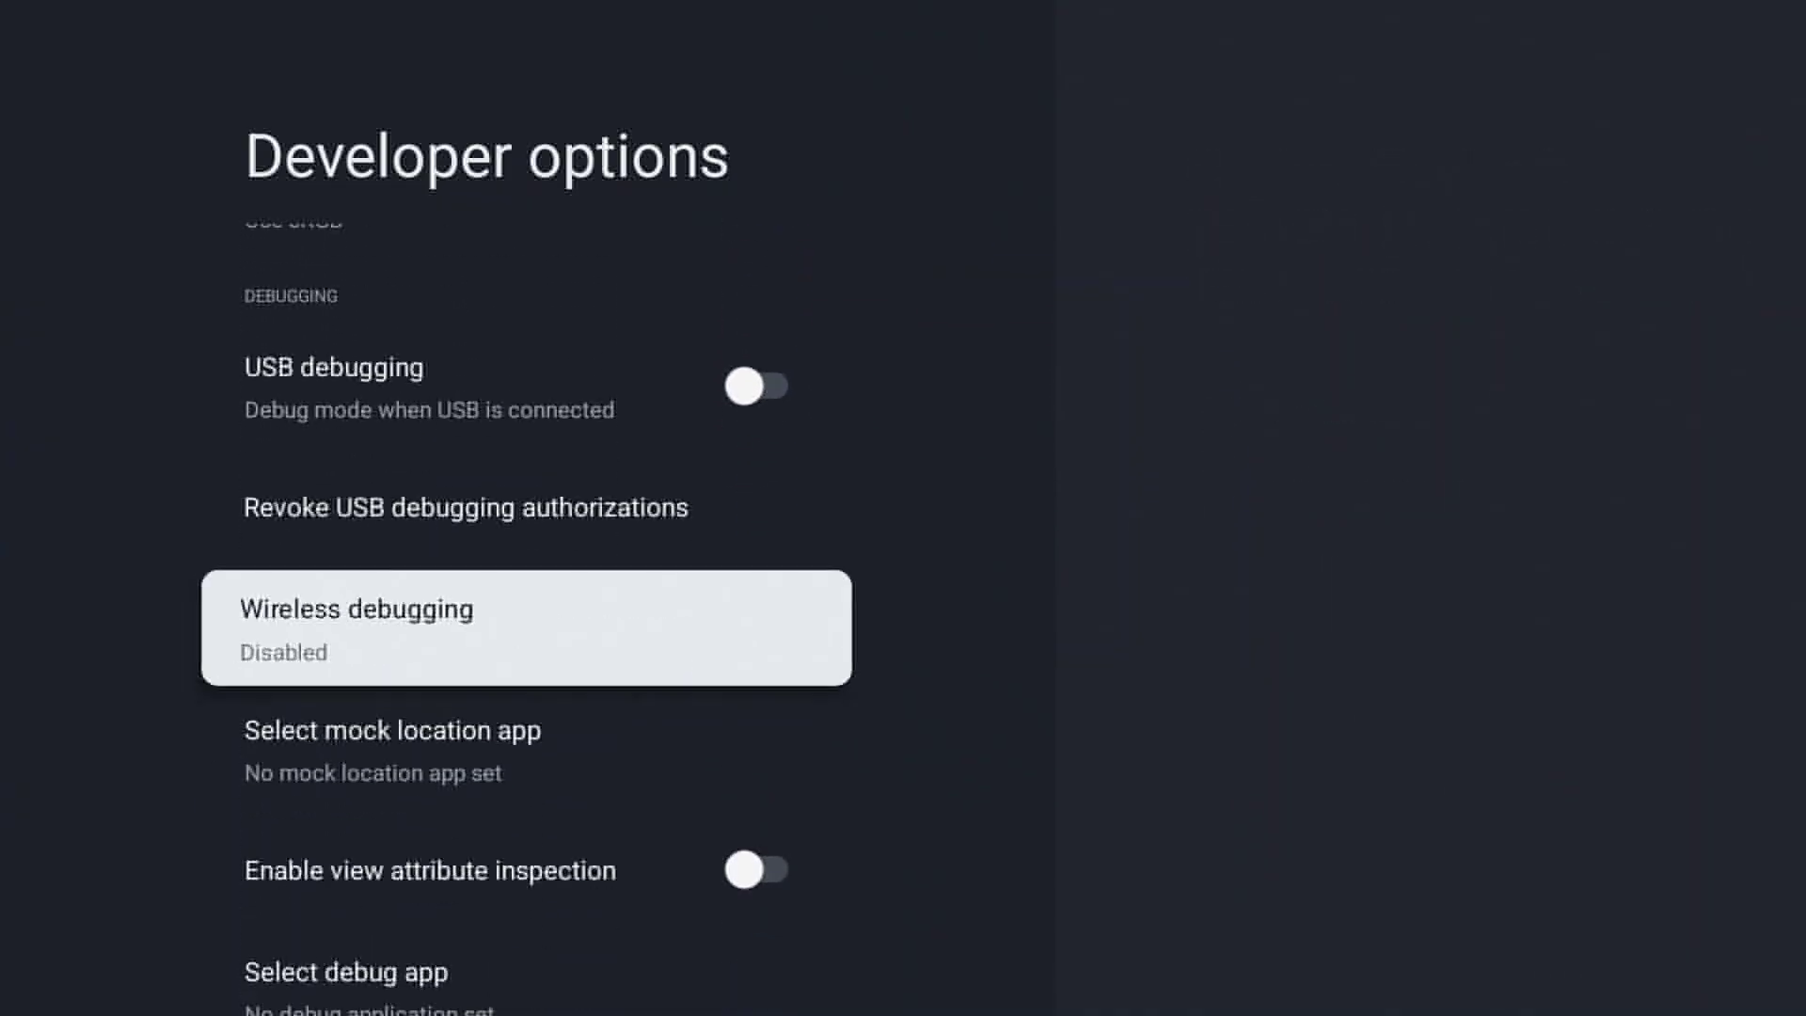
key(Down)
key(Down)
key(Down)
key(Down)
key(Down)
key(Down)
key(Down)
key(Down)
key(Down)
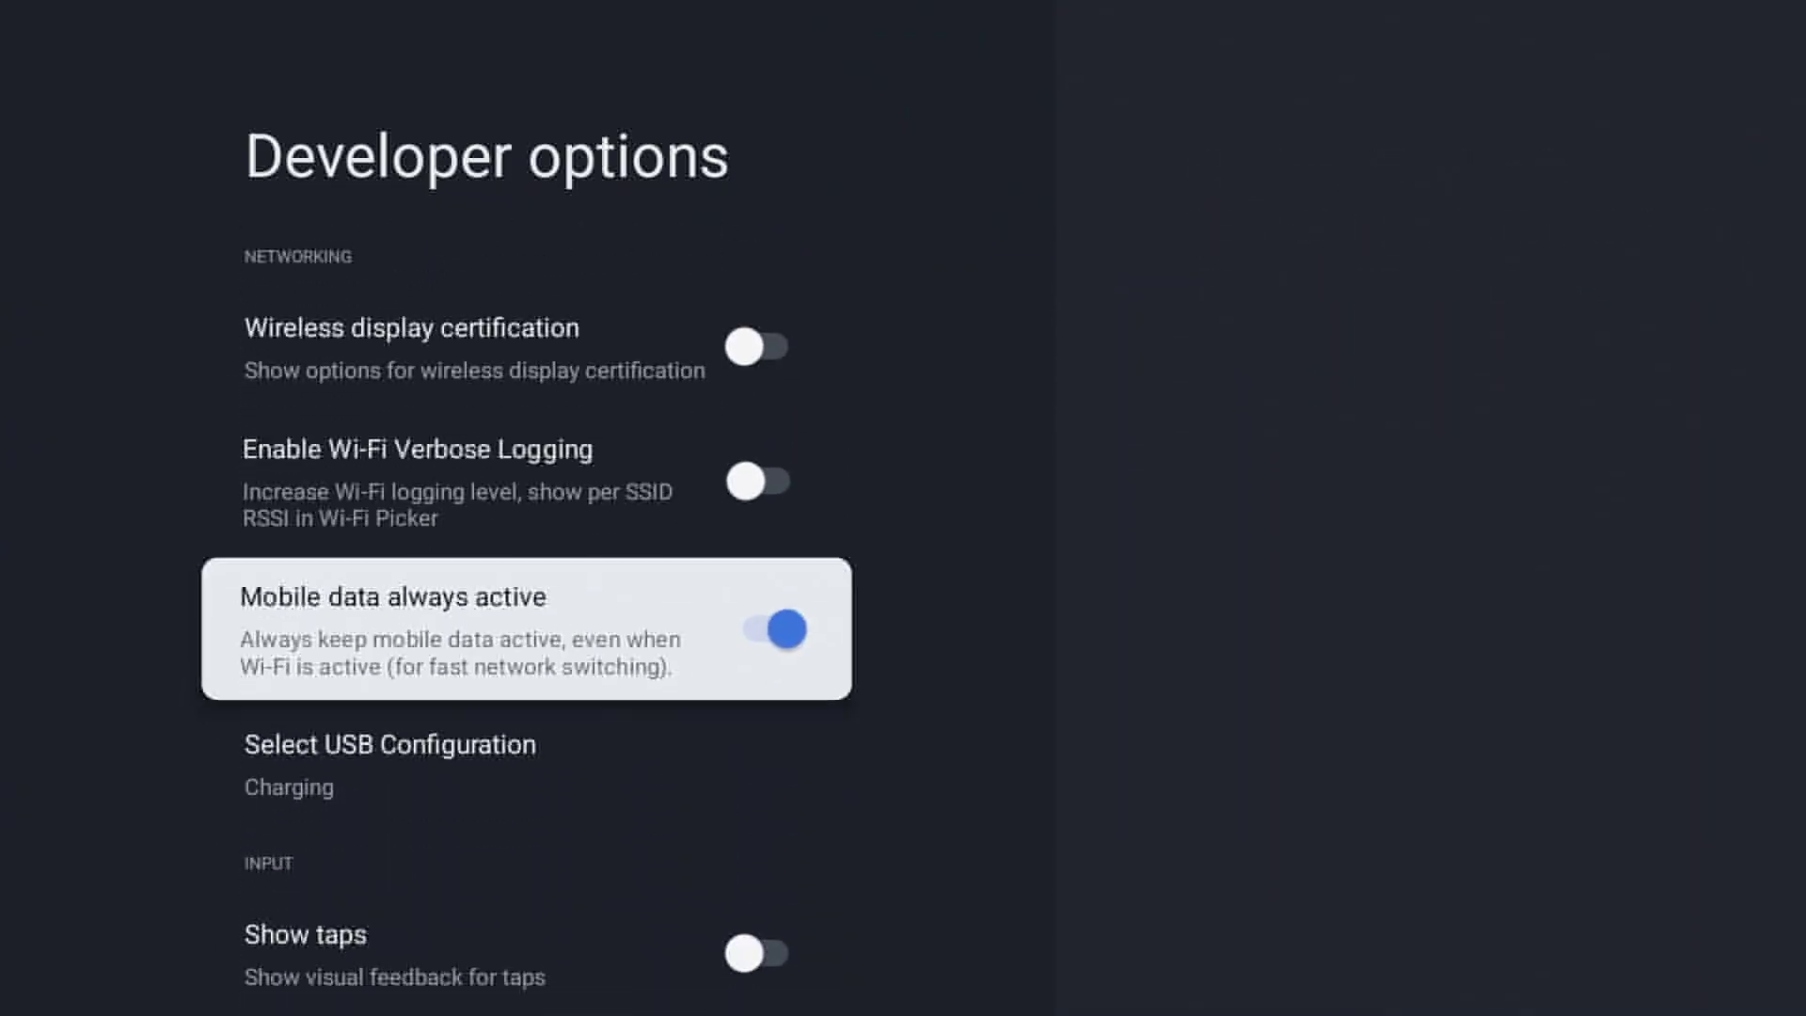
key(Down)
key(Down)
key(Down)
key(Down)
key(Down)
key(Down)
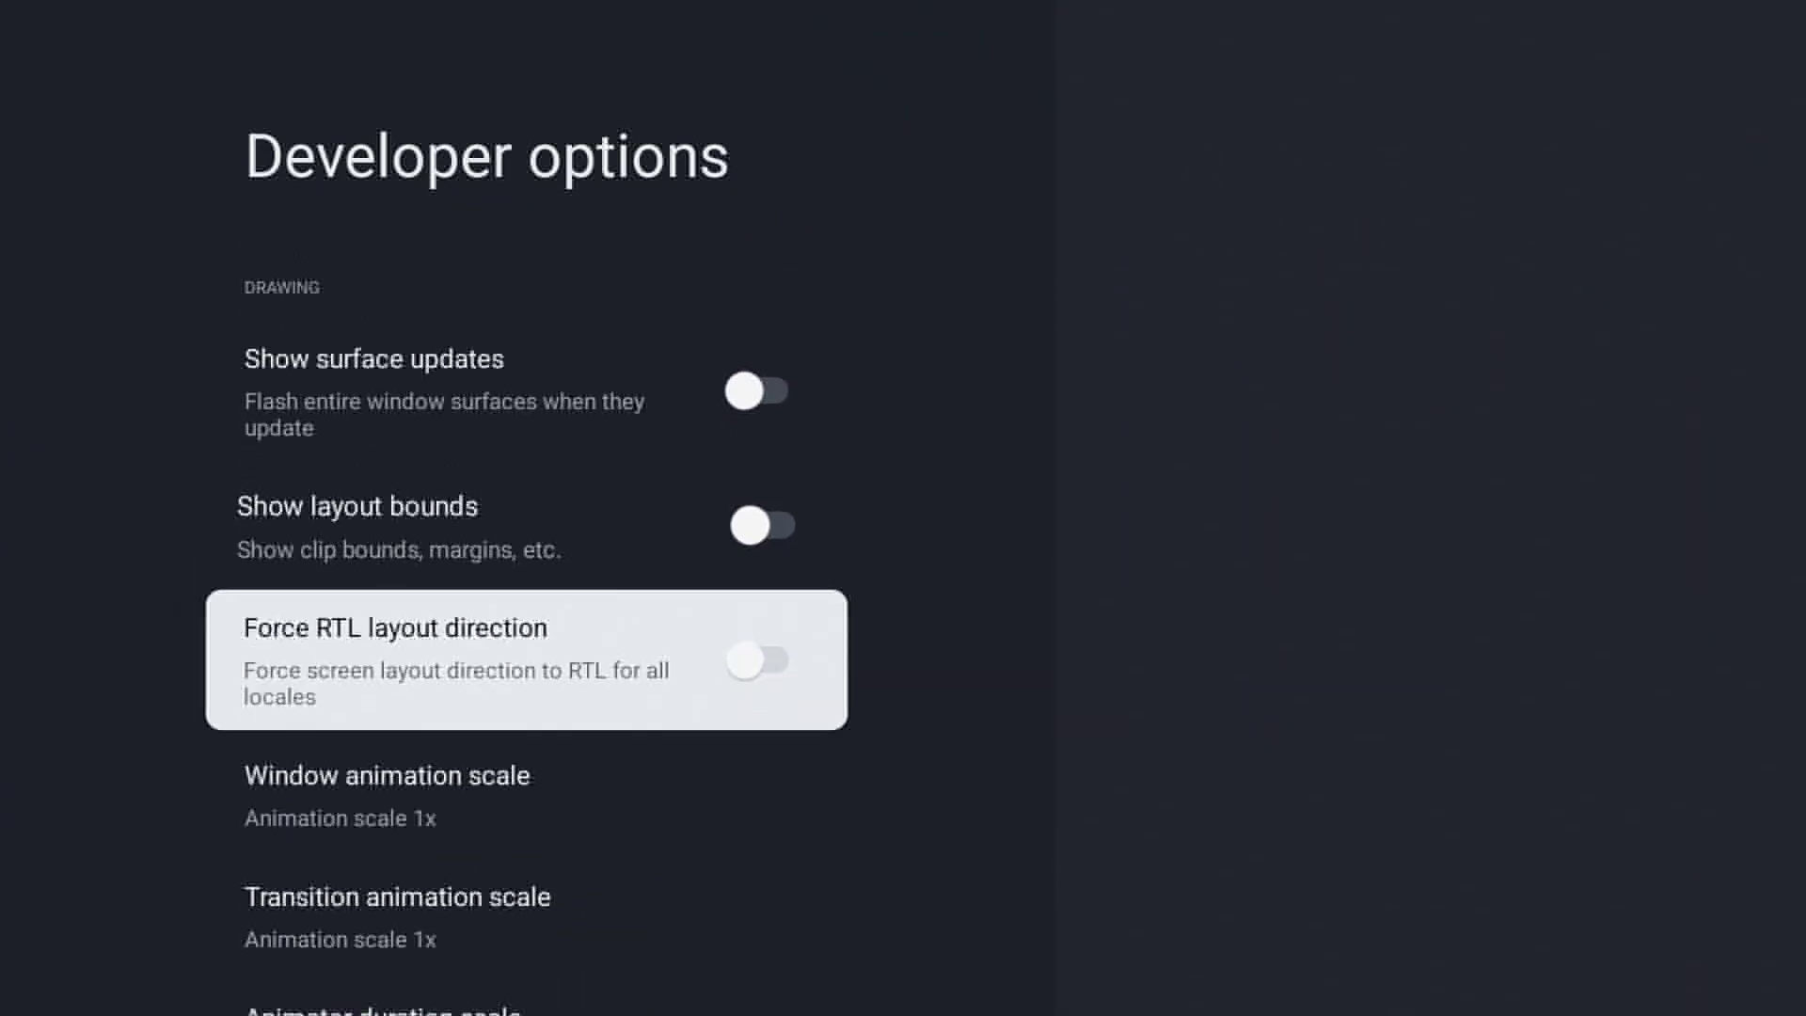
key(Down)
key(Up)
key(Down)
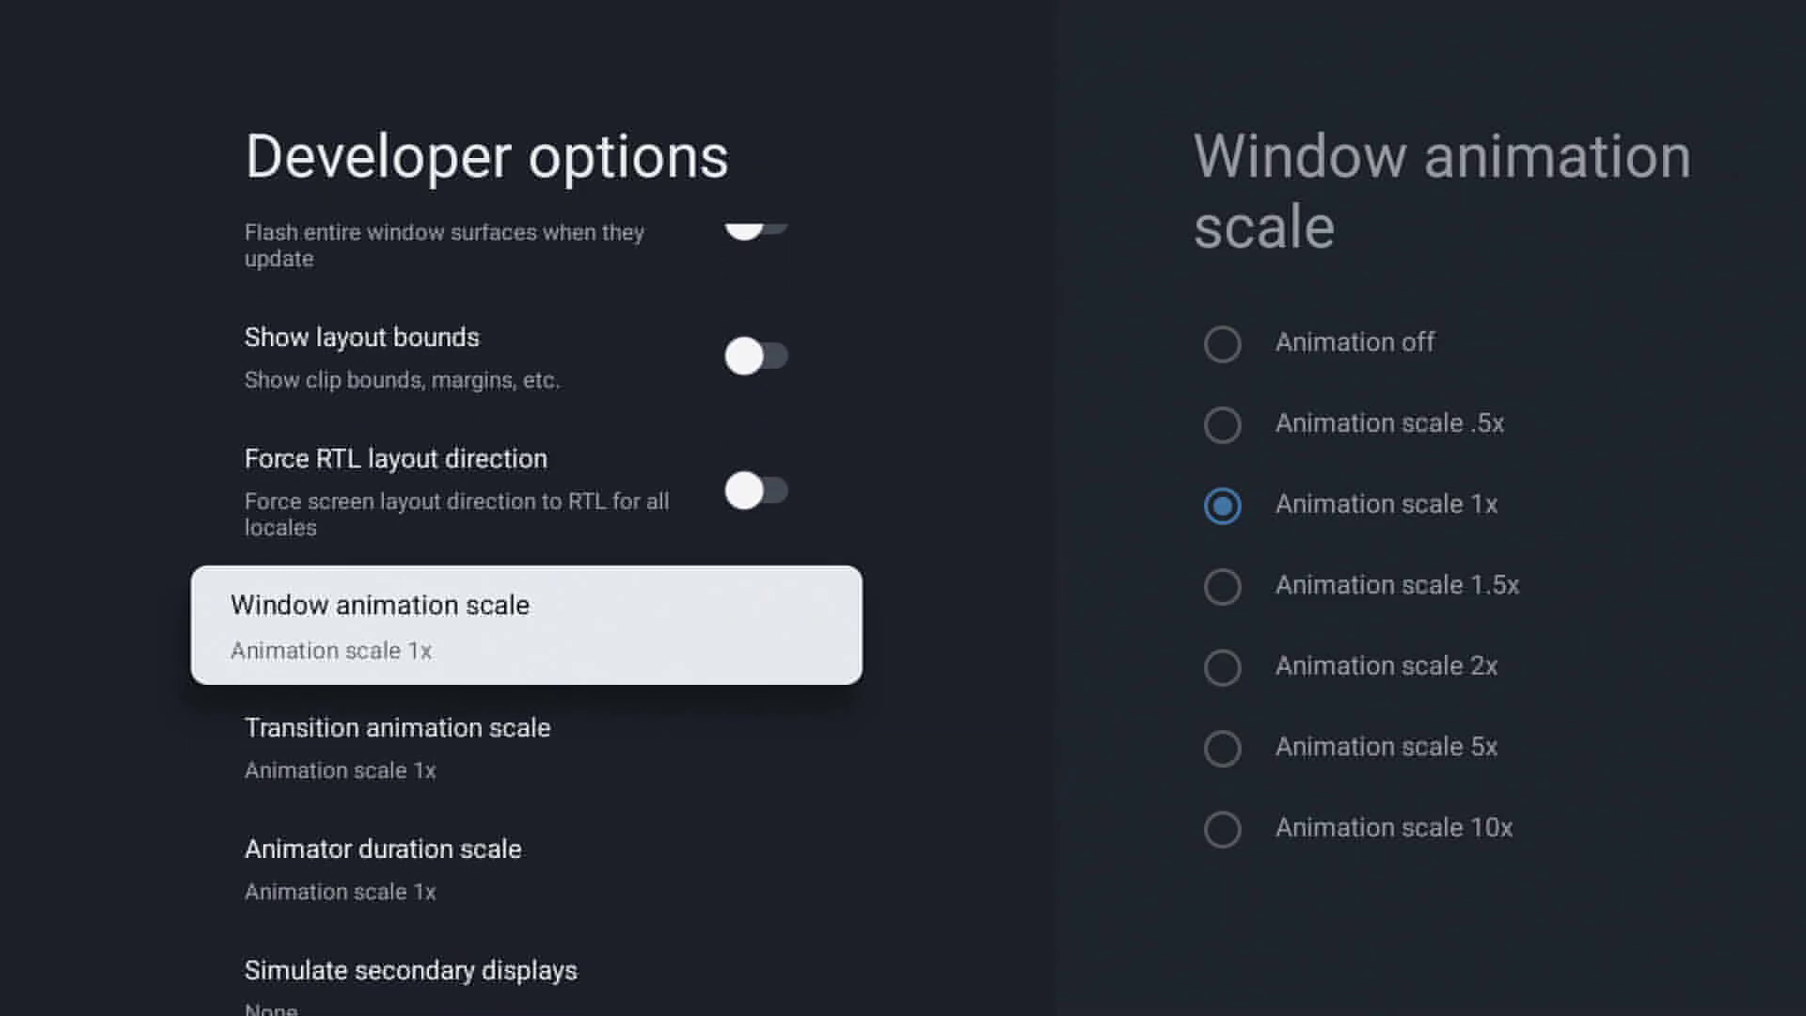
- Examine the choices offered for Window animation scale, Transition animation scale and Animator duration scale
key(Down)
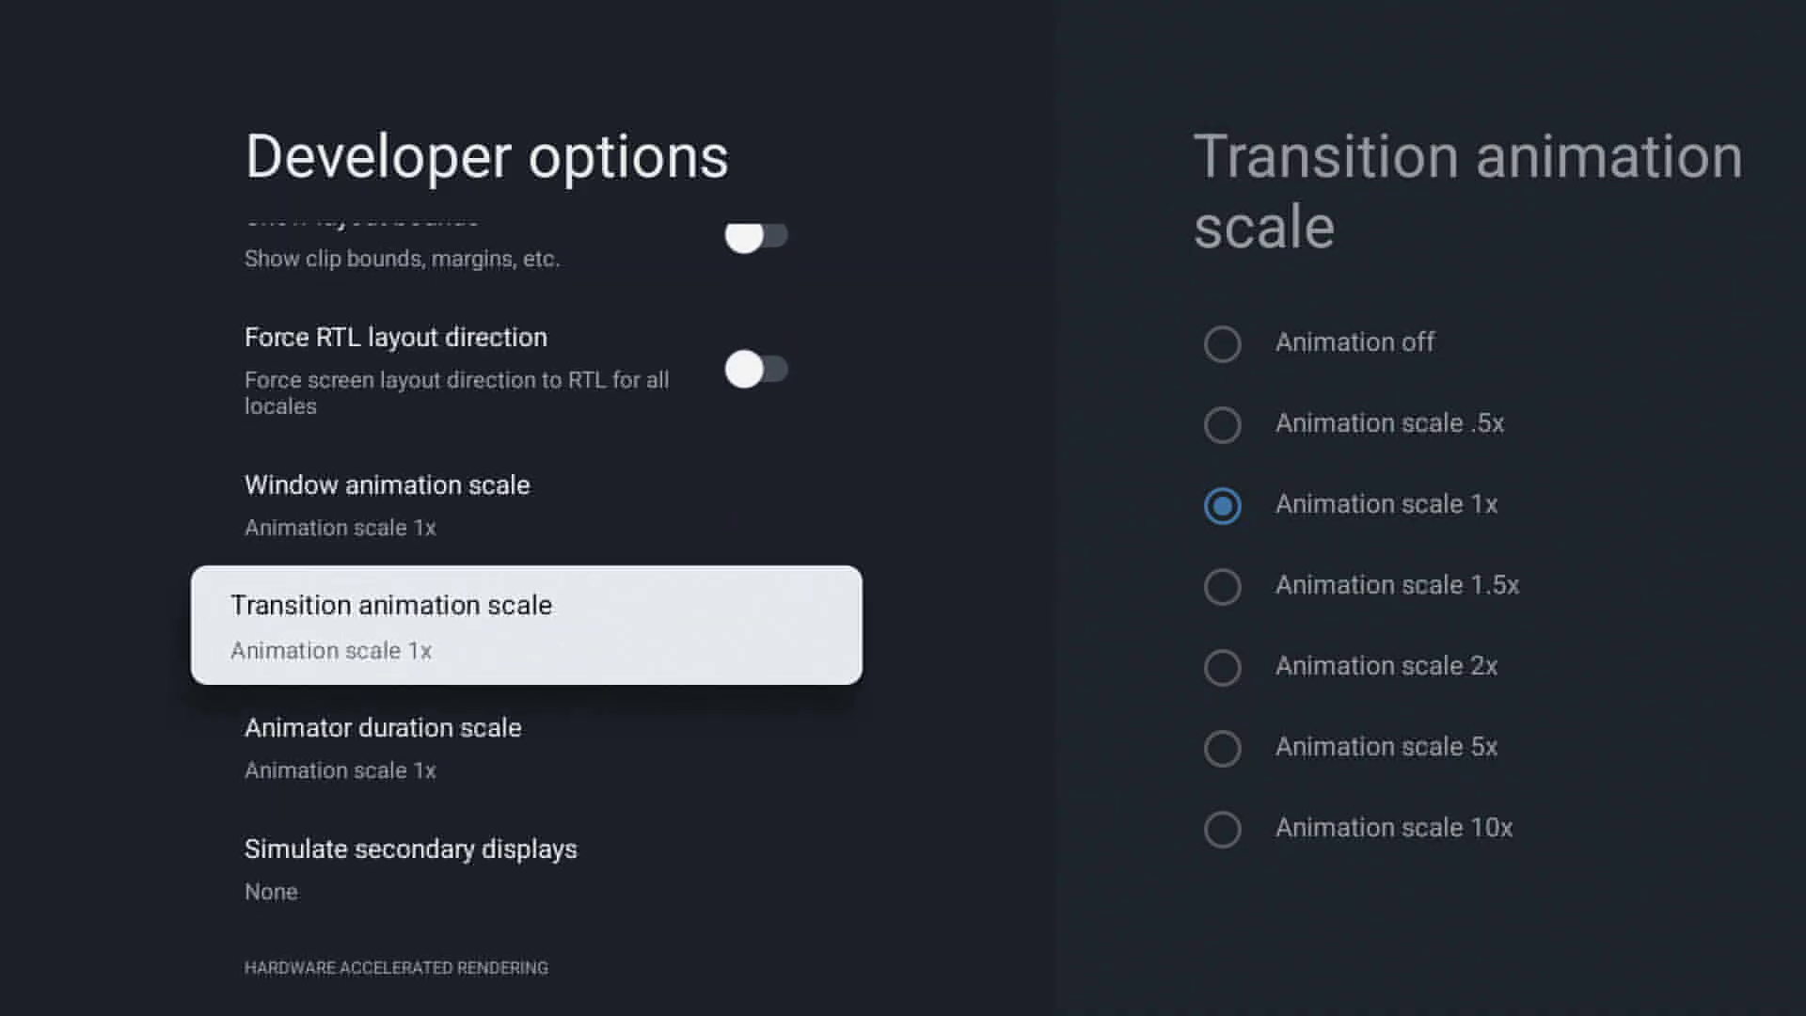
key(Down)
key(Up)
key(Up)
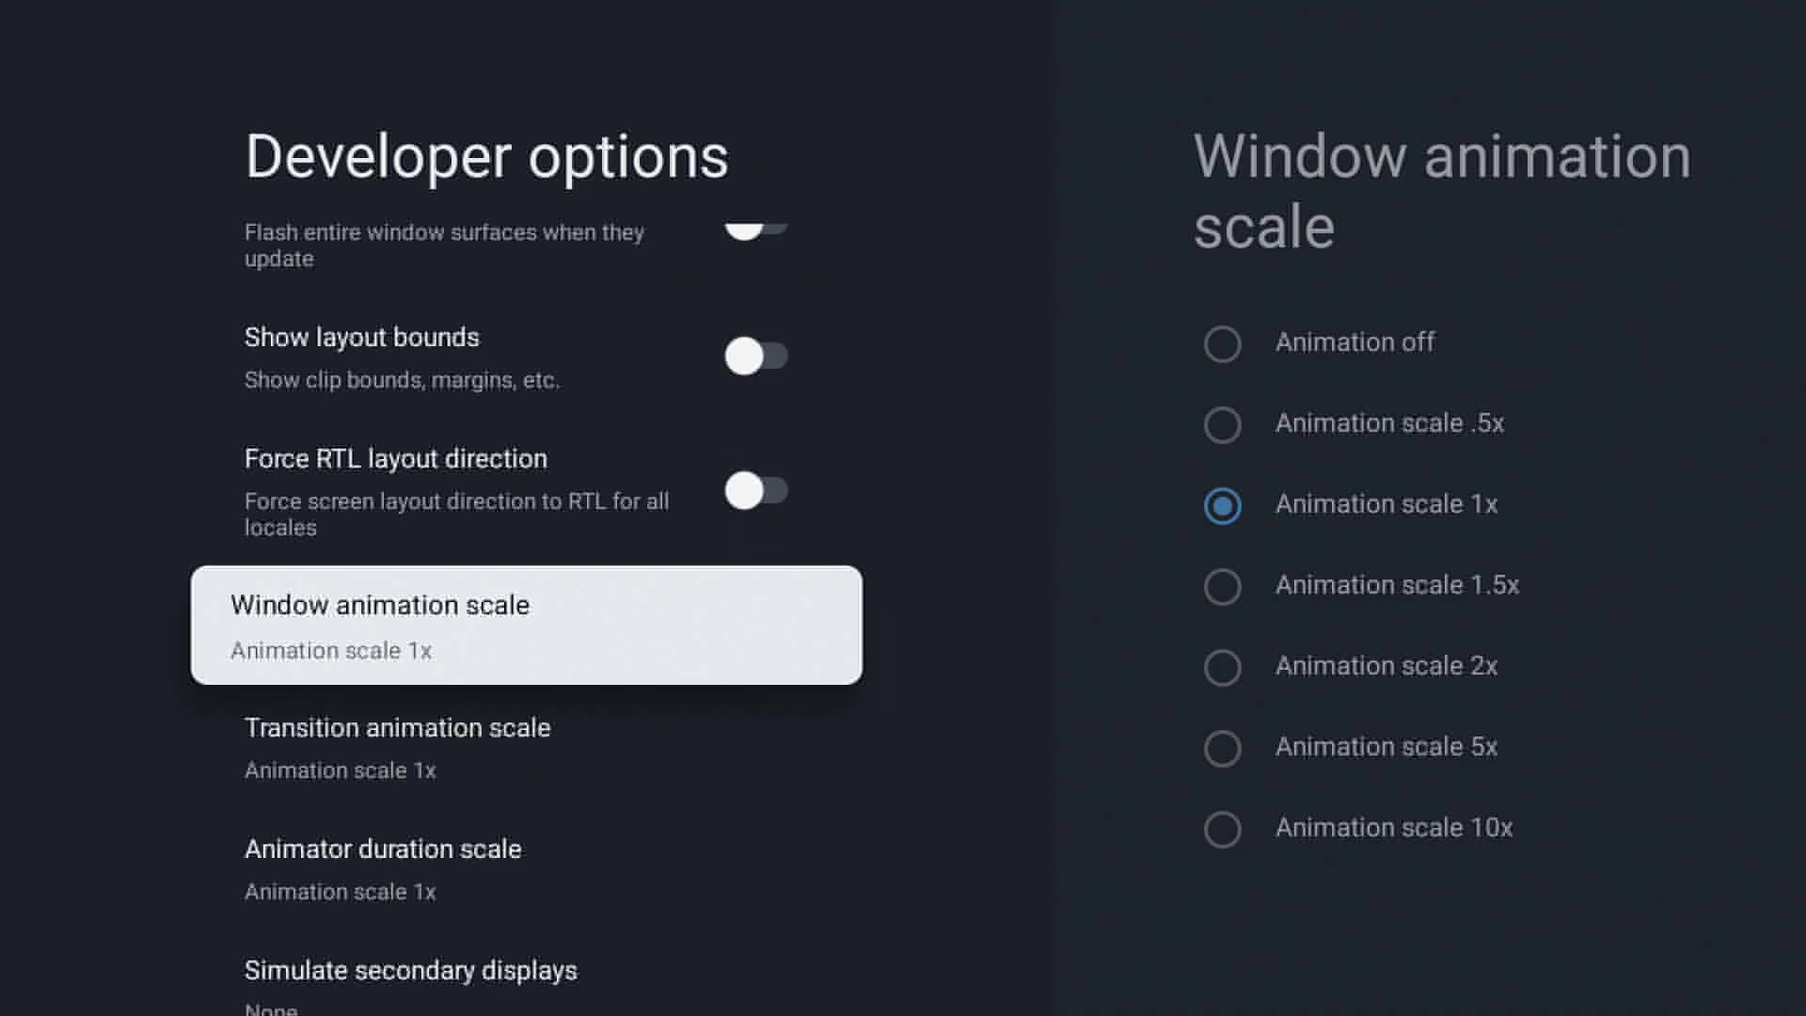
key(Down)
key(Down)
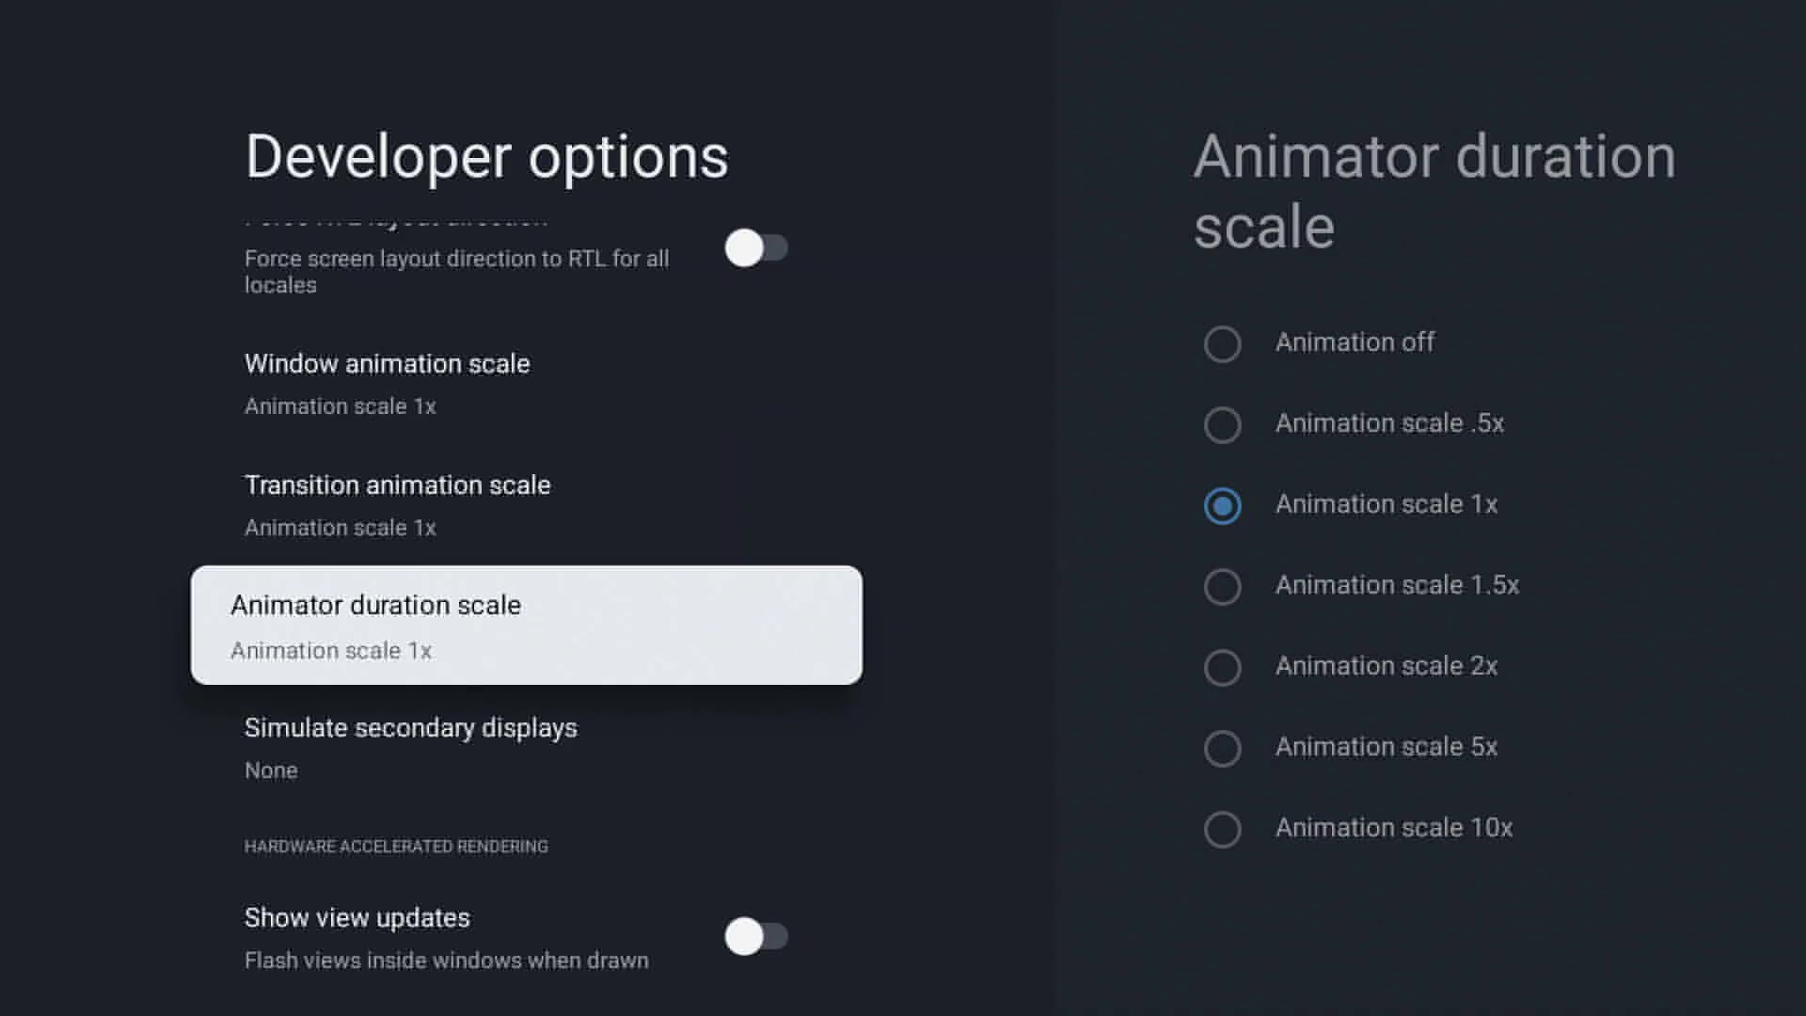
key(Up)
key(Up)
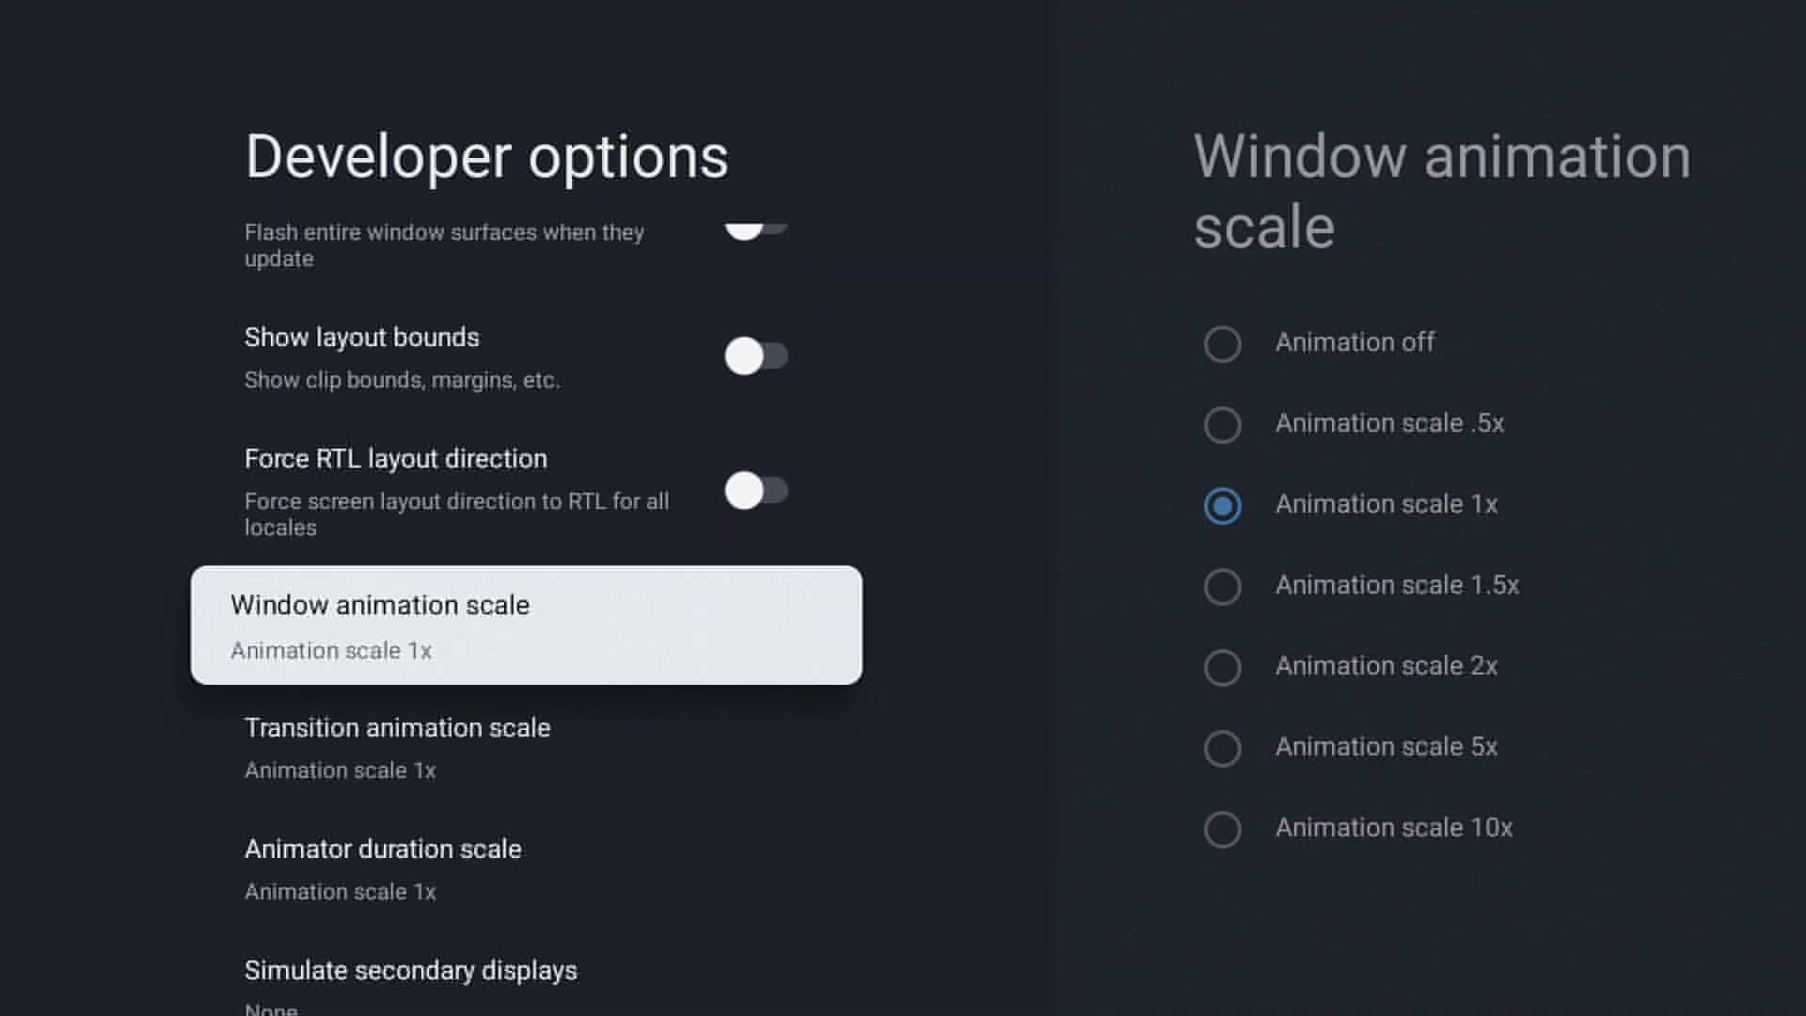
key(Down)
key(Down)
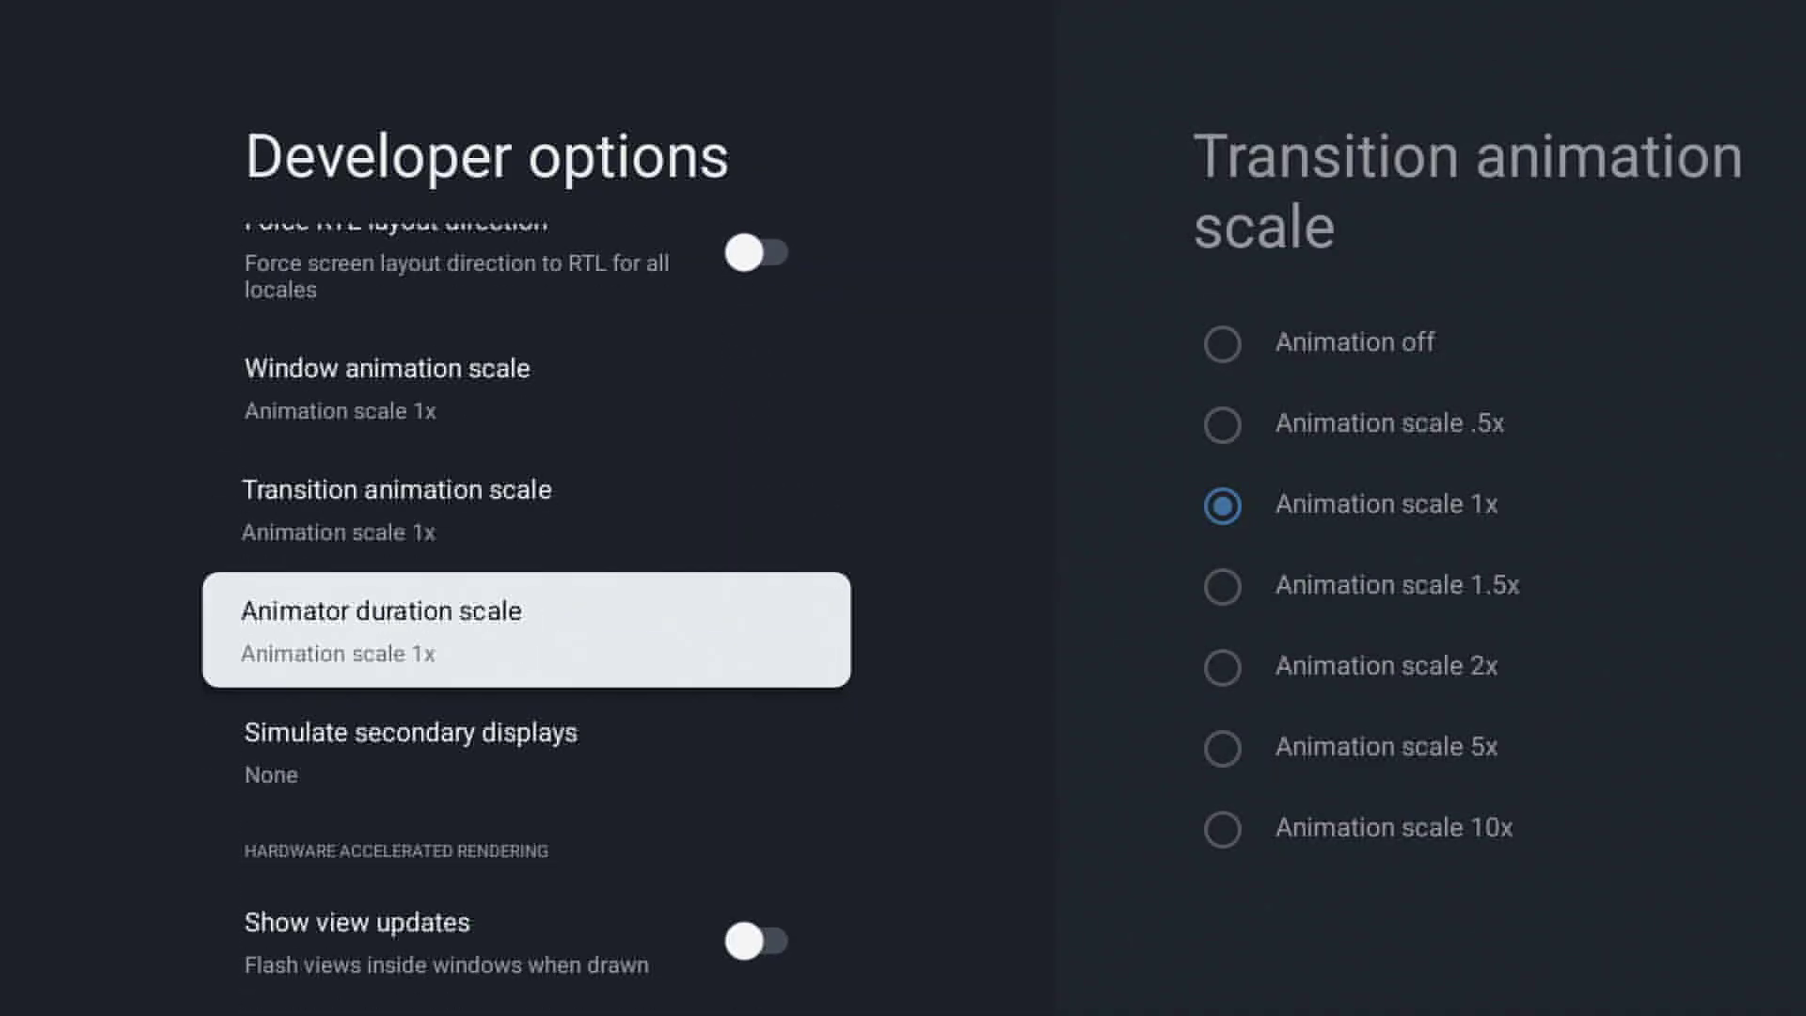
key(Up)
key(Up)
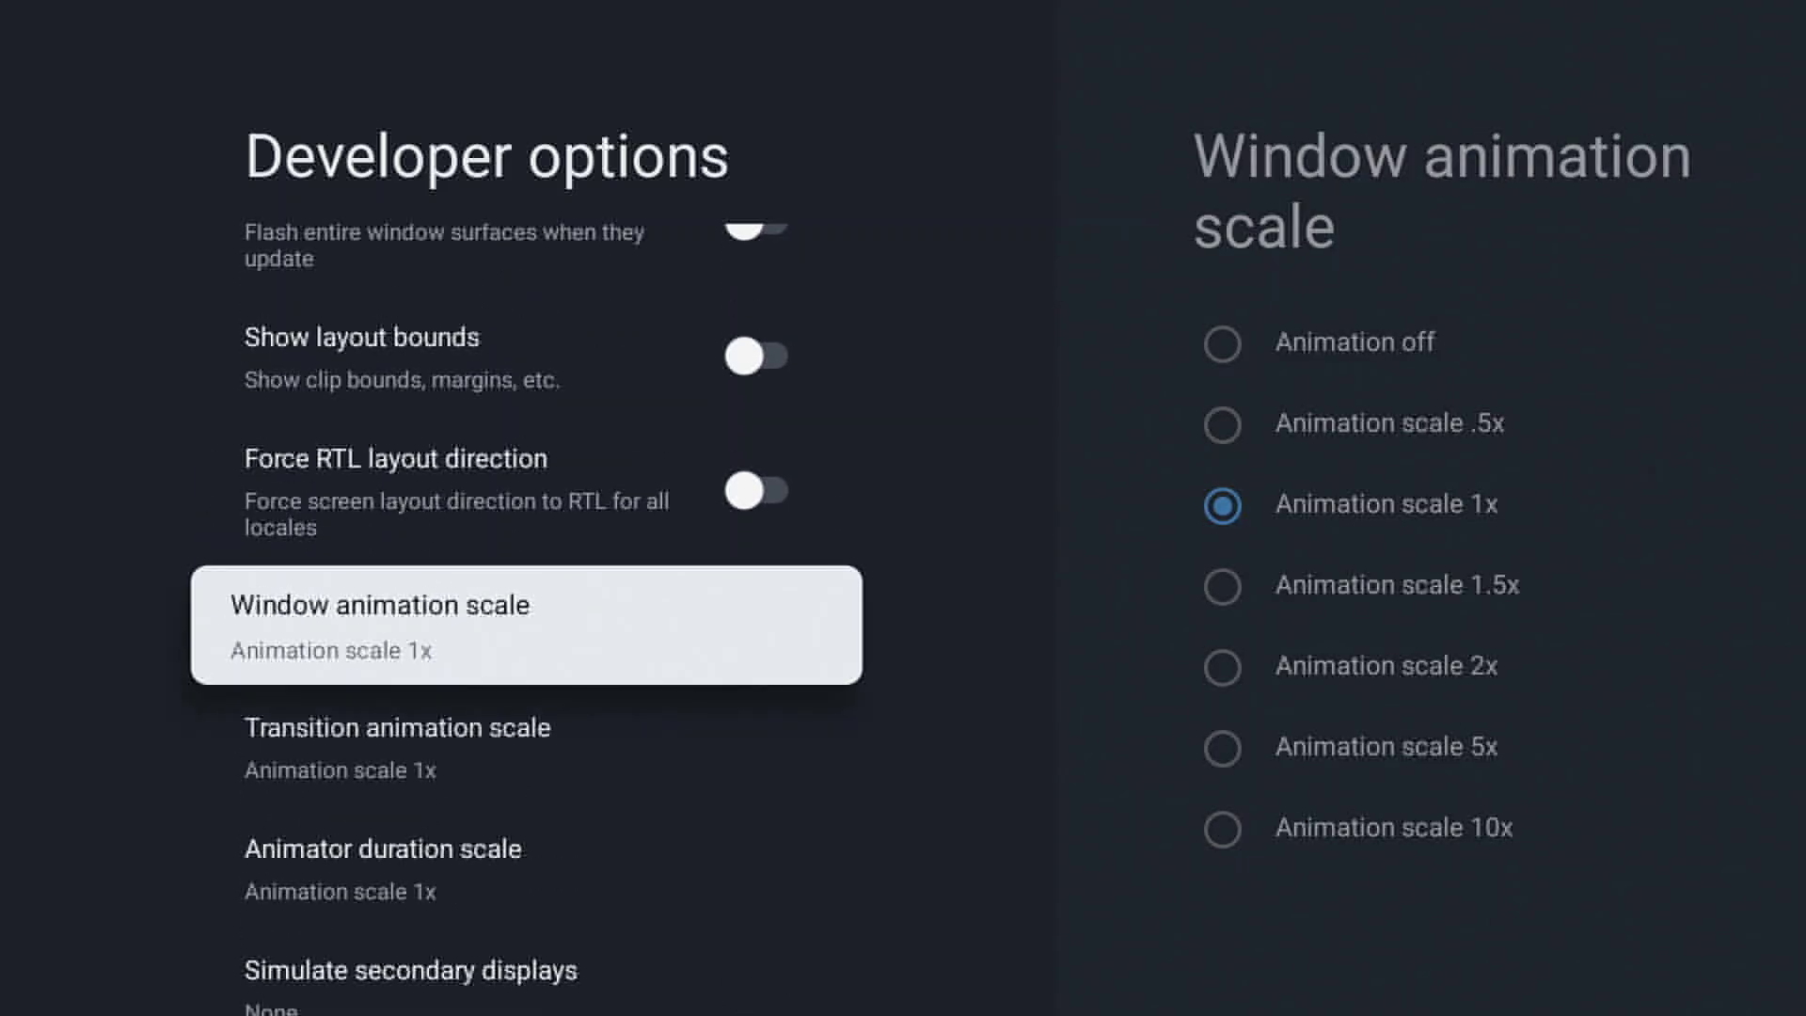
key(Down)
key(Down)
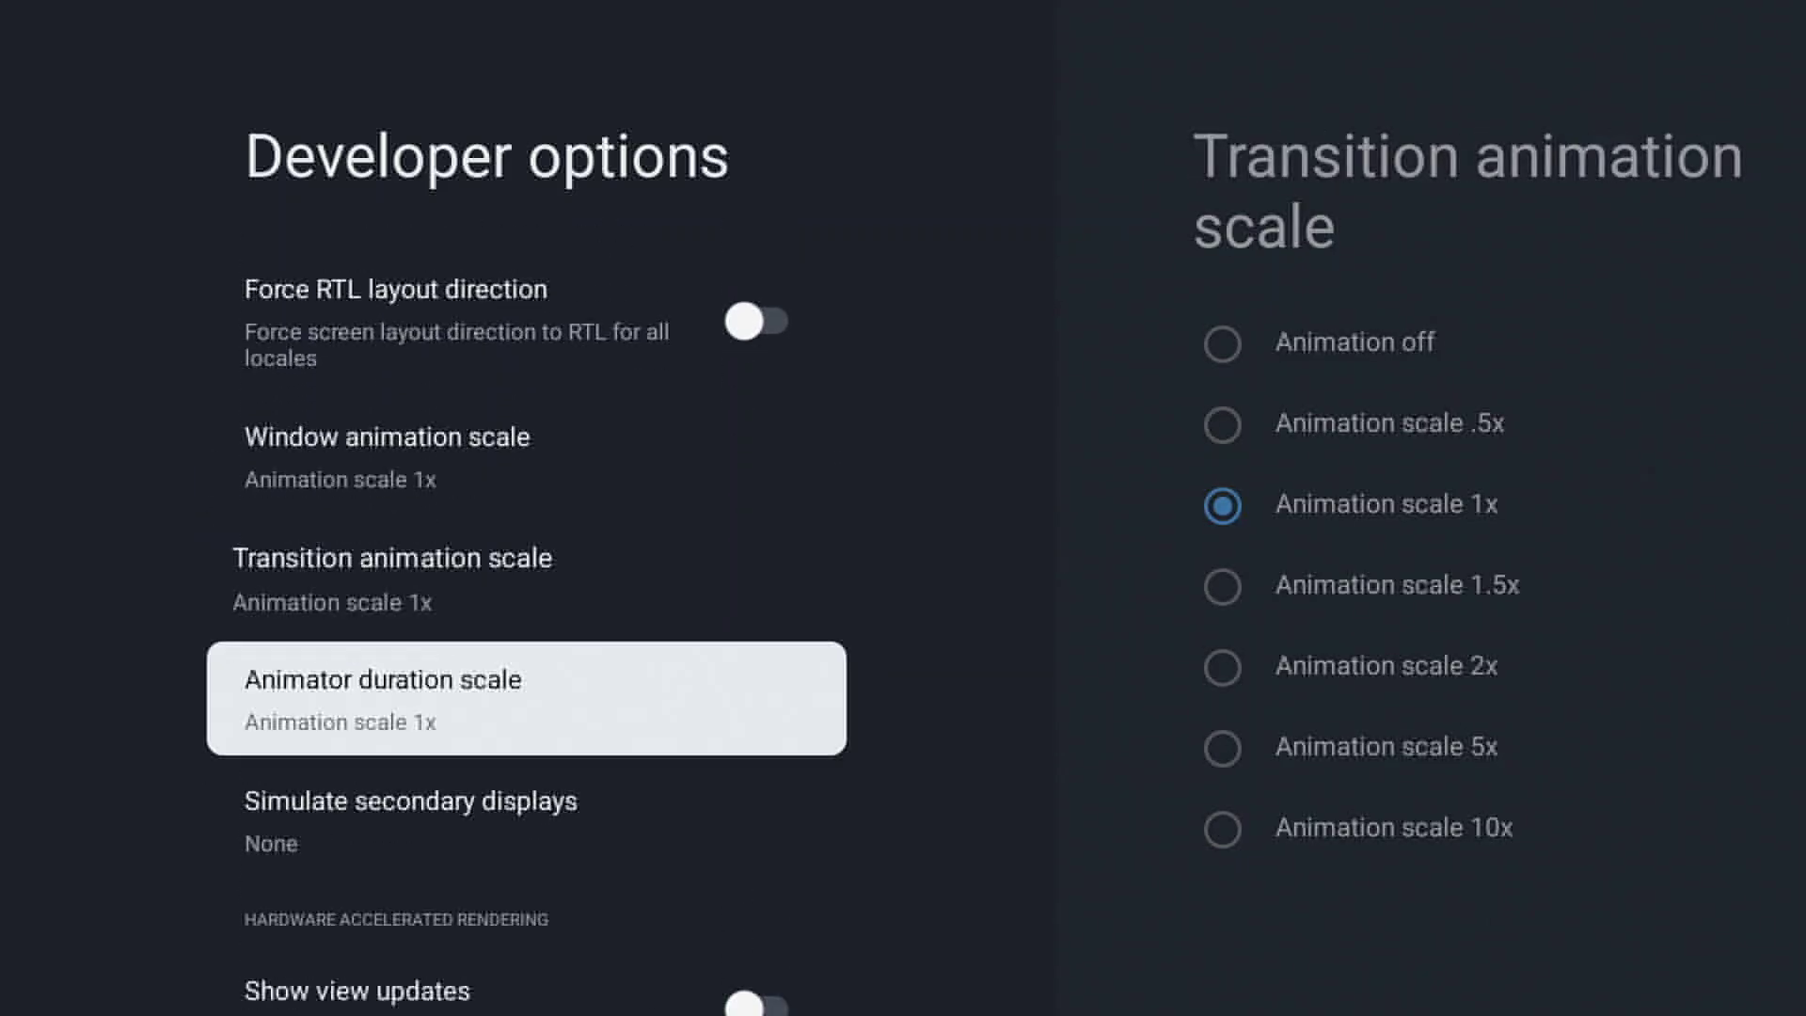
key(Up)
key(Up)
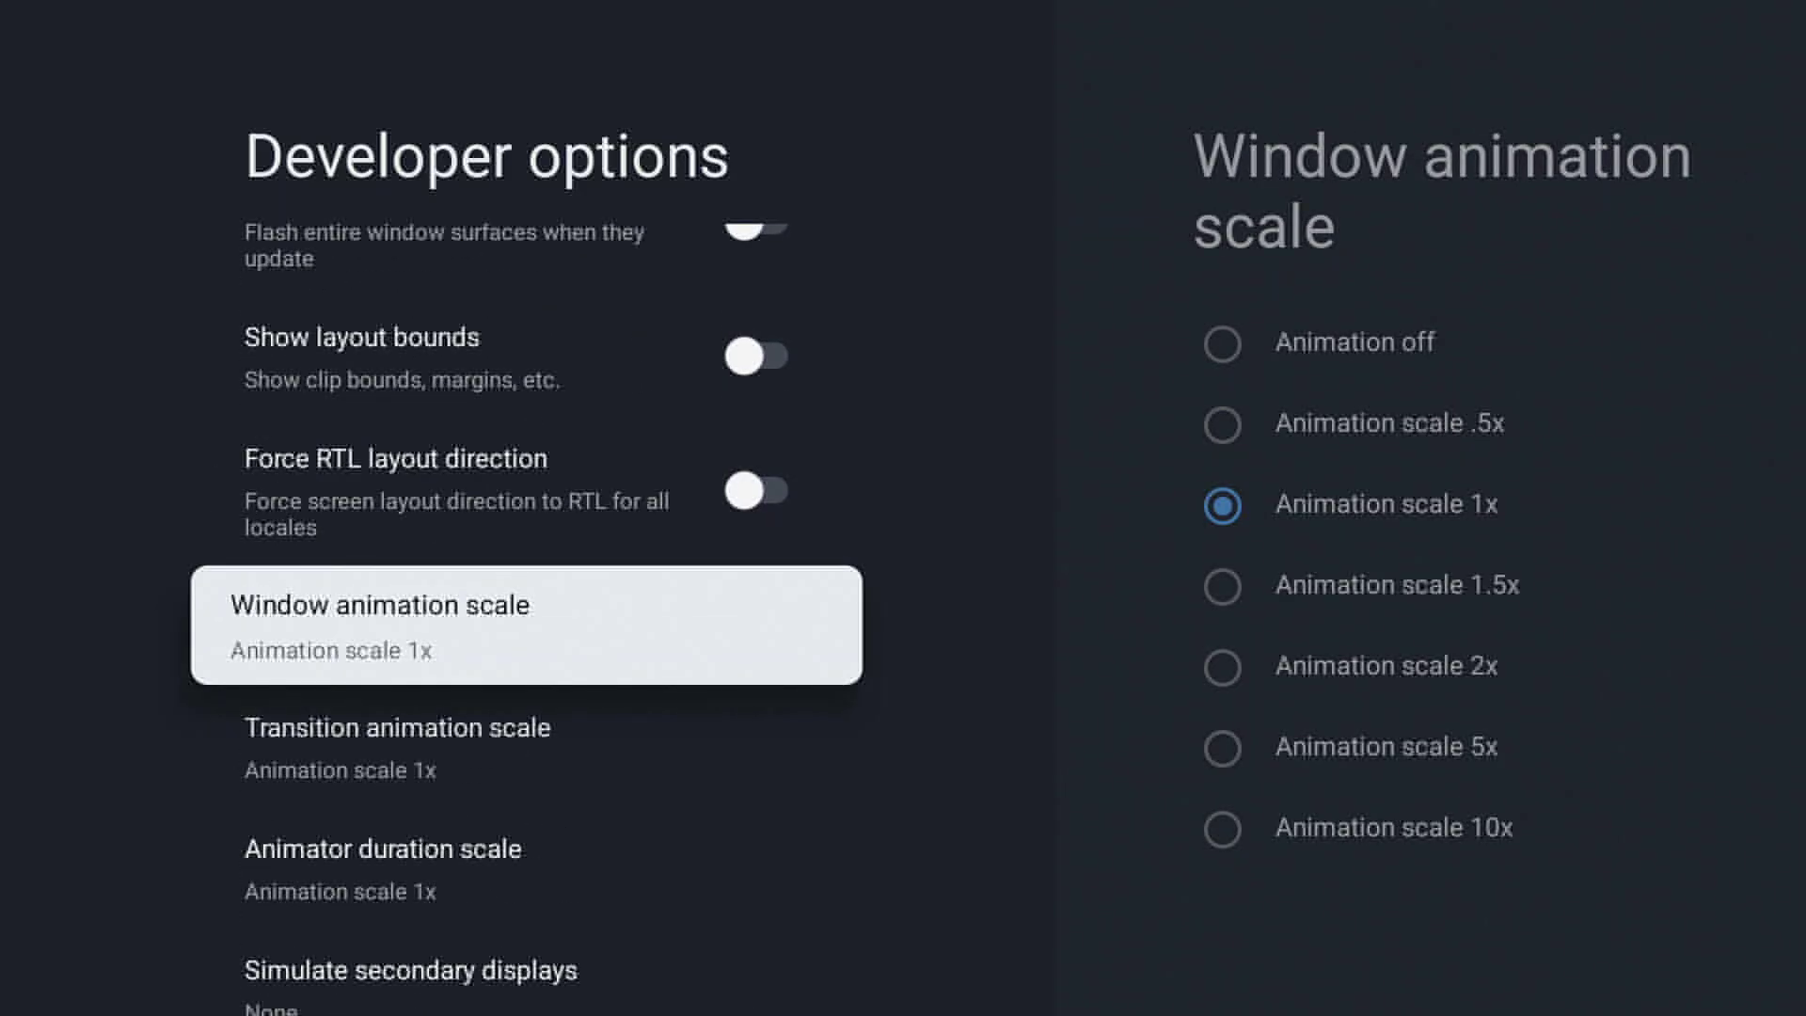
key(Down)
key(Down)
key(Down)
key(Down)
key(Up)
key(Up)
key(Up)
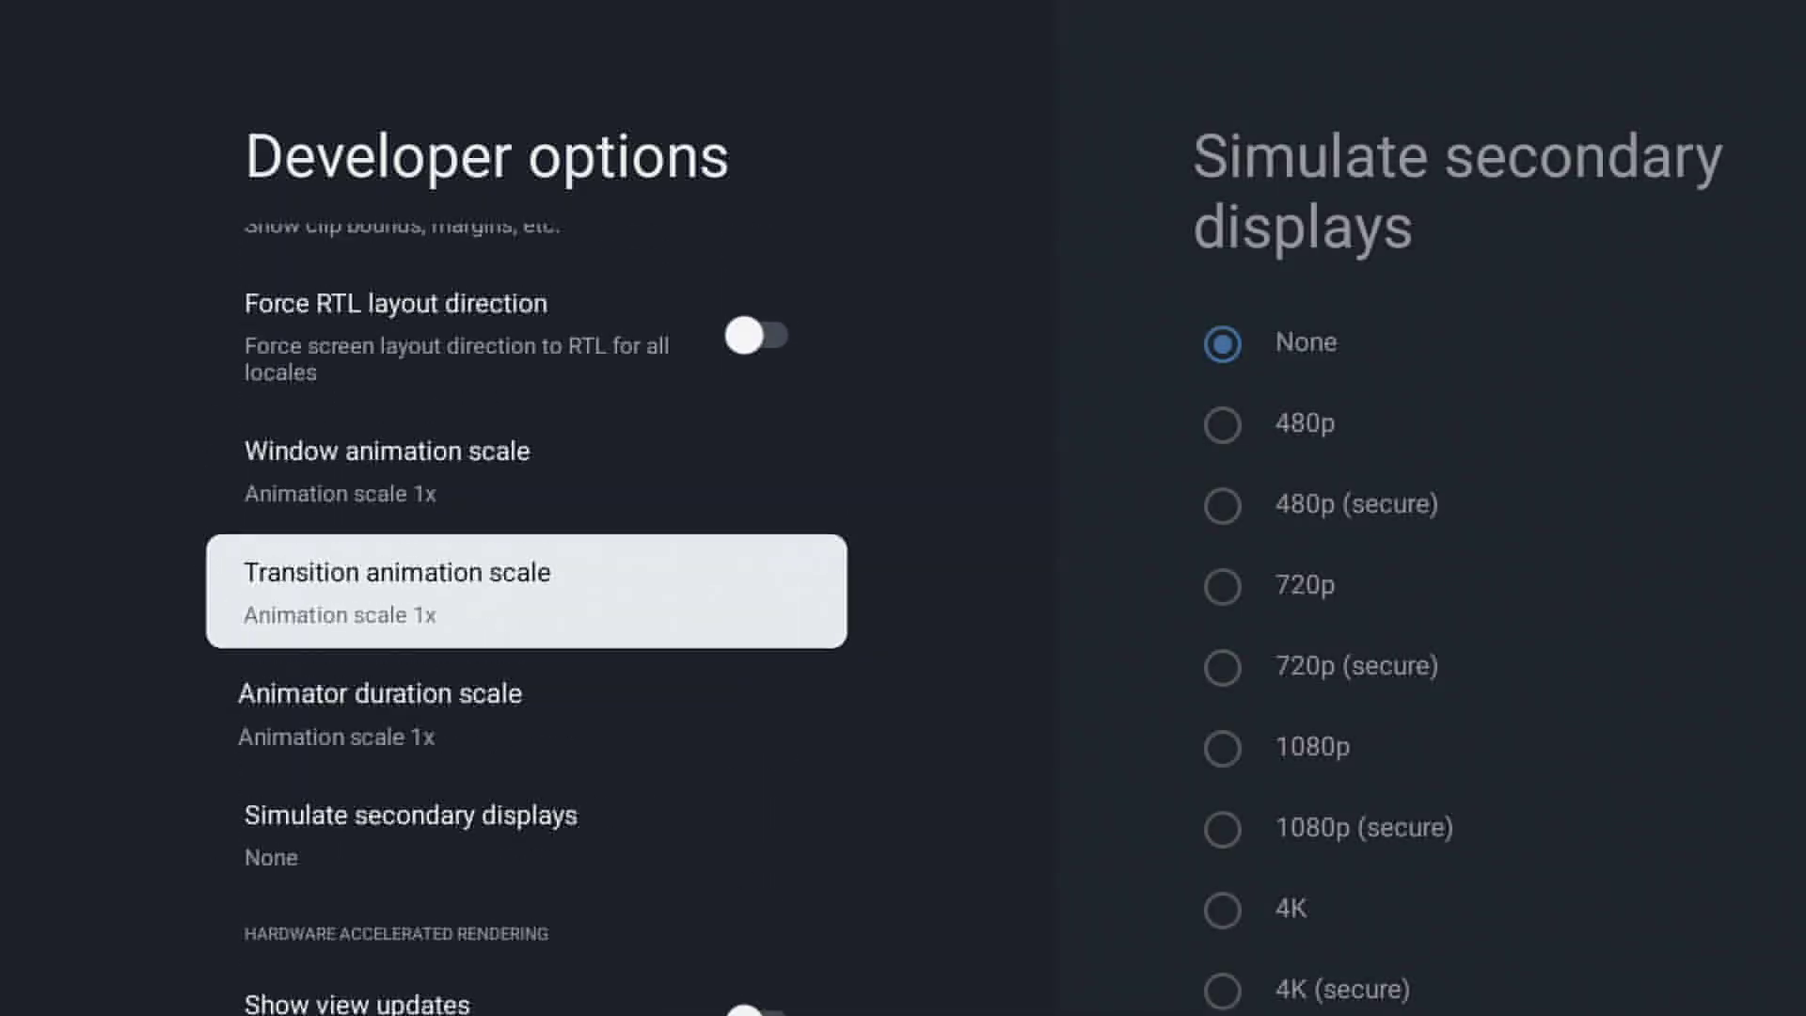
key(Up)
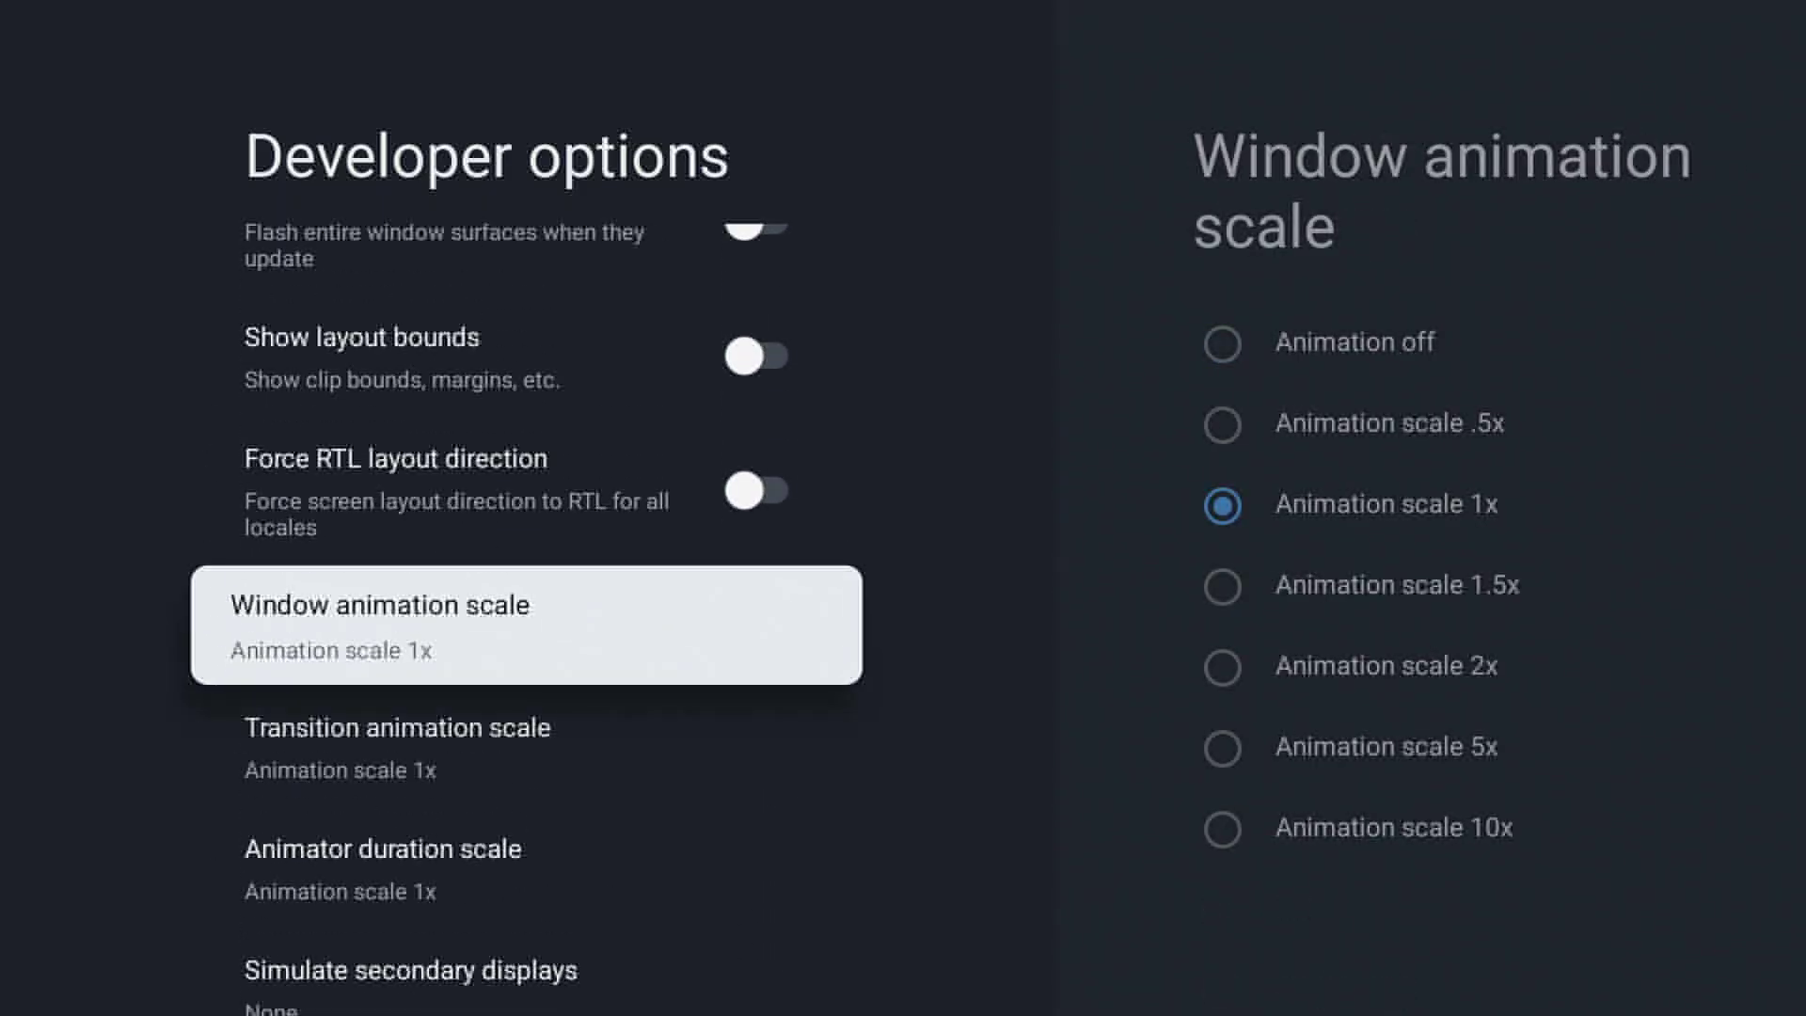
- Set the Window animation scale to Animation scale .5x
key(Return)
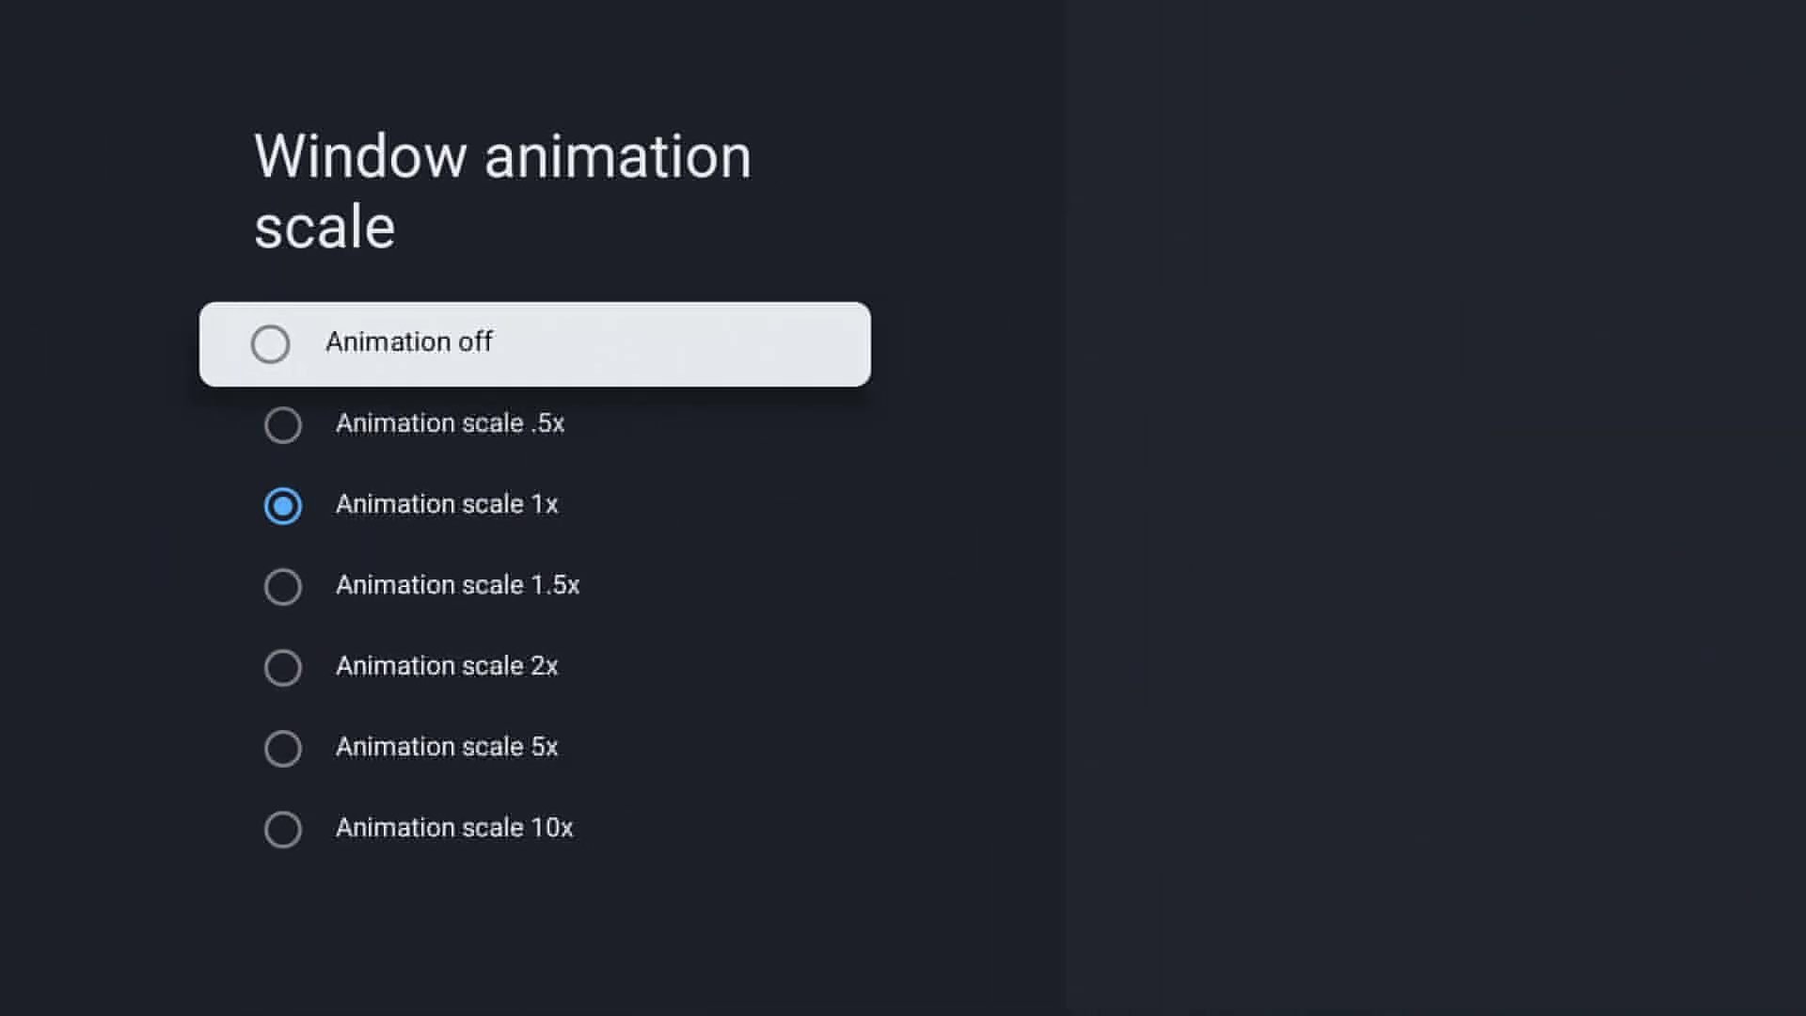
key(Return)
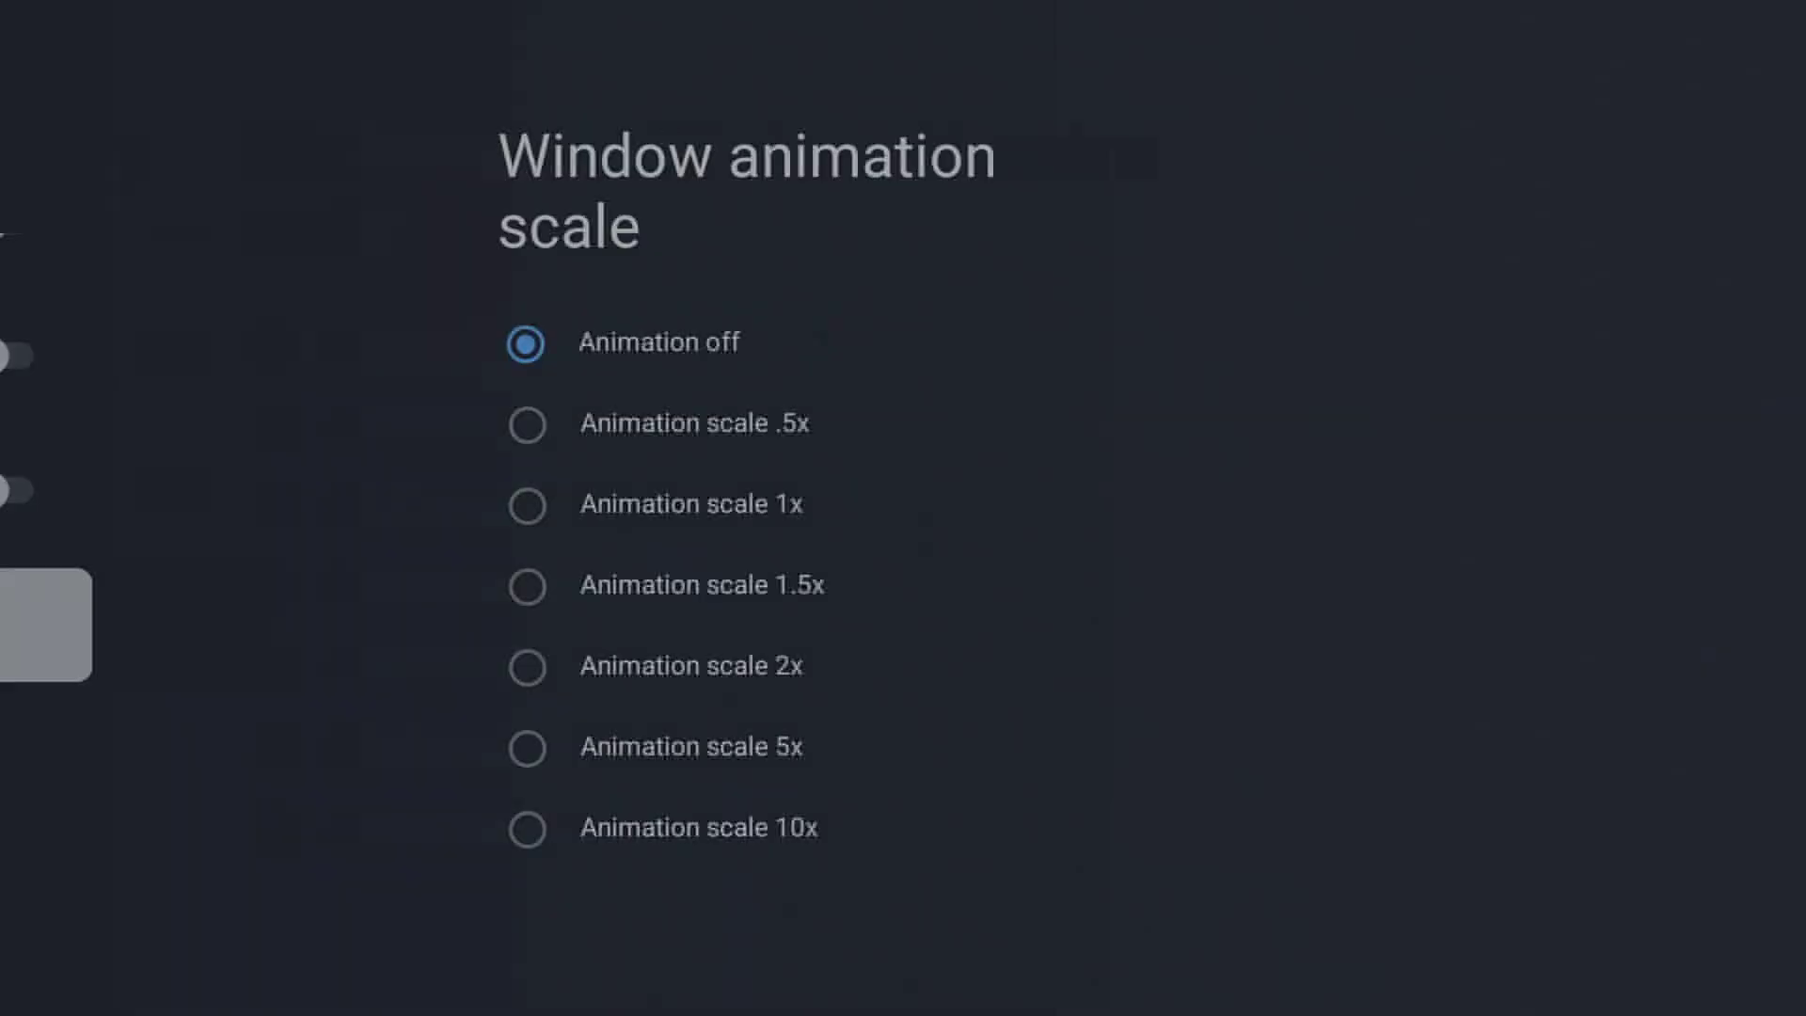
key(Return)
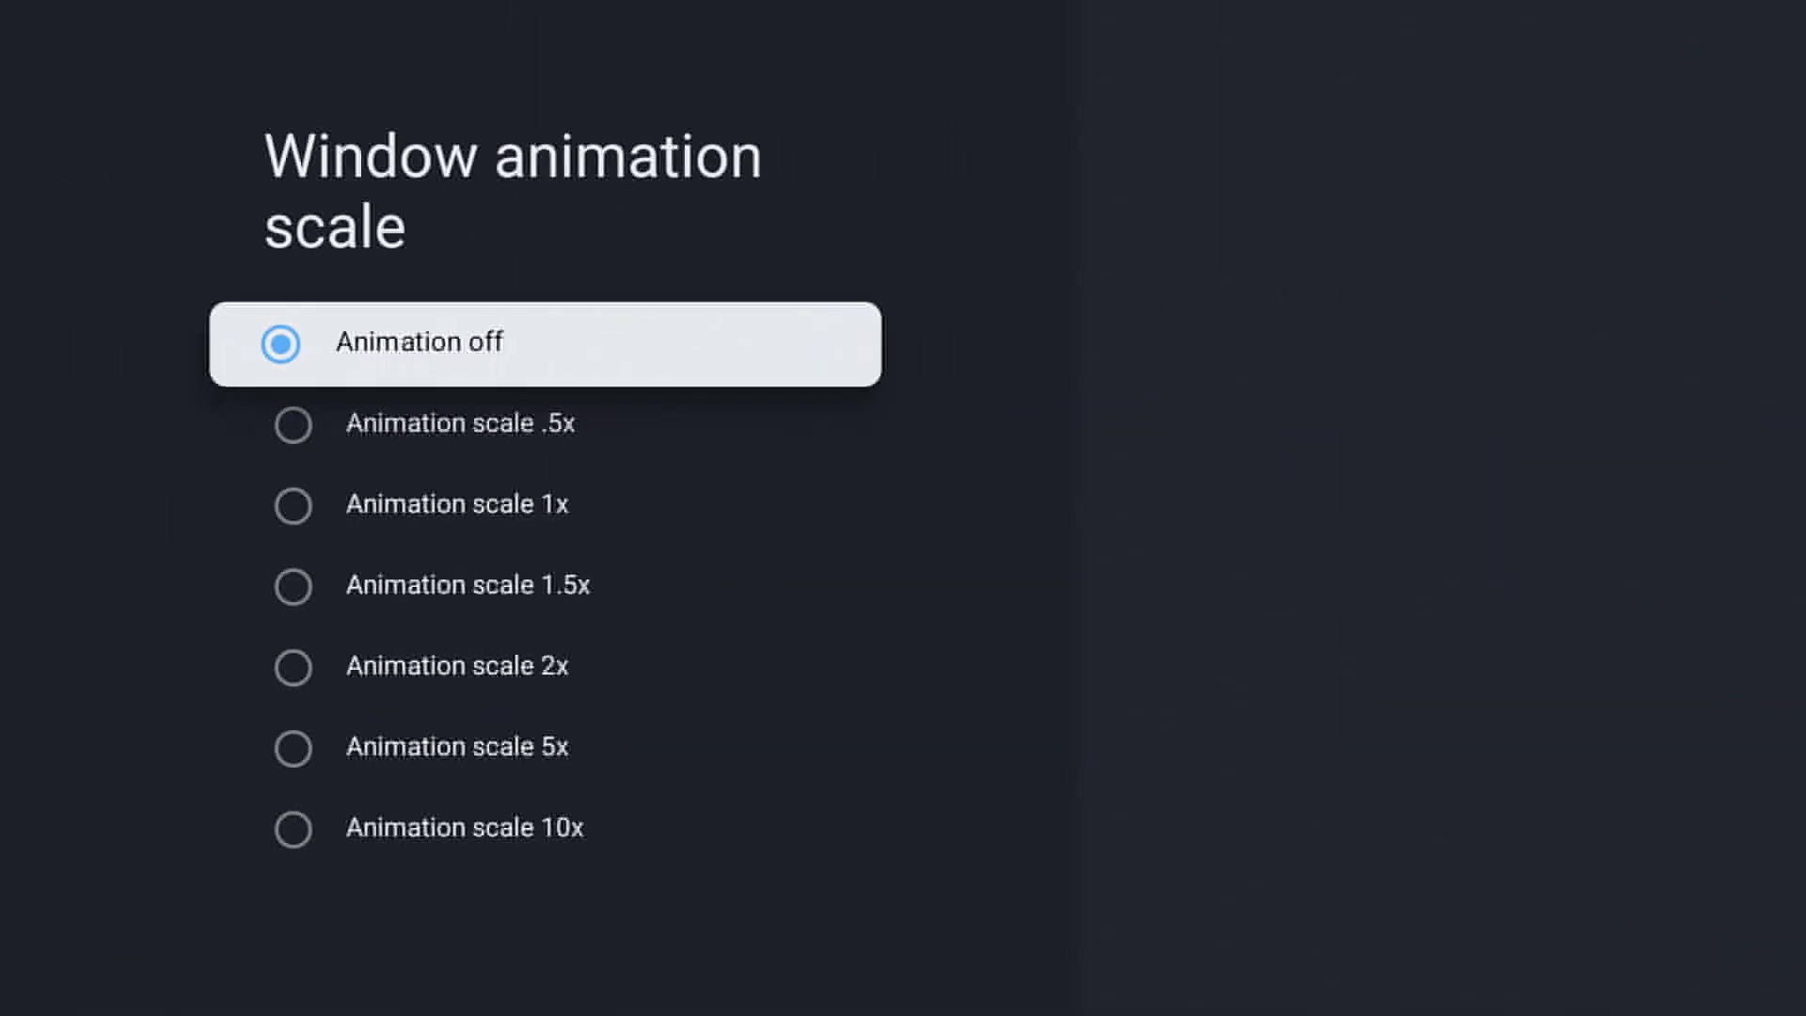
key(Down)
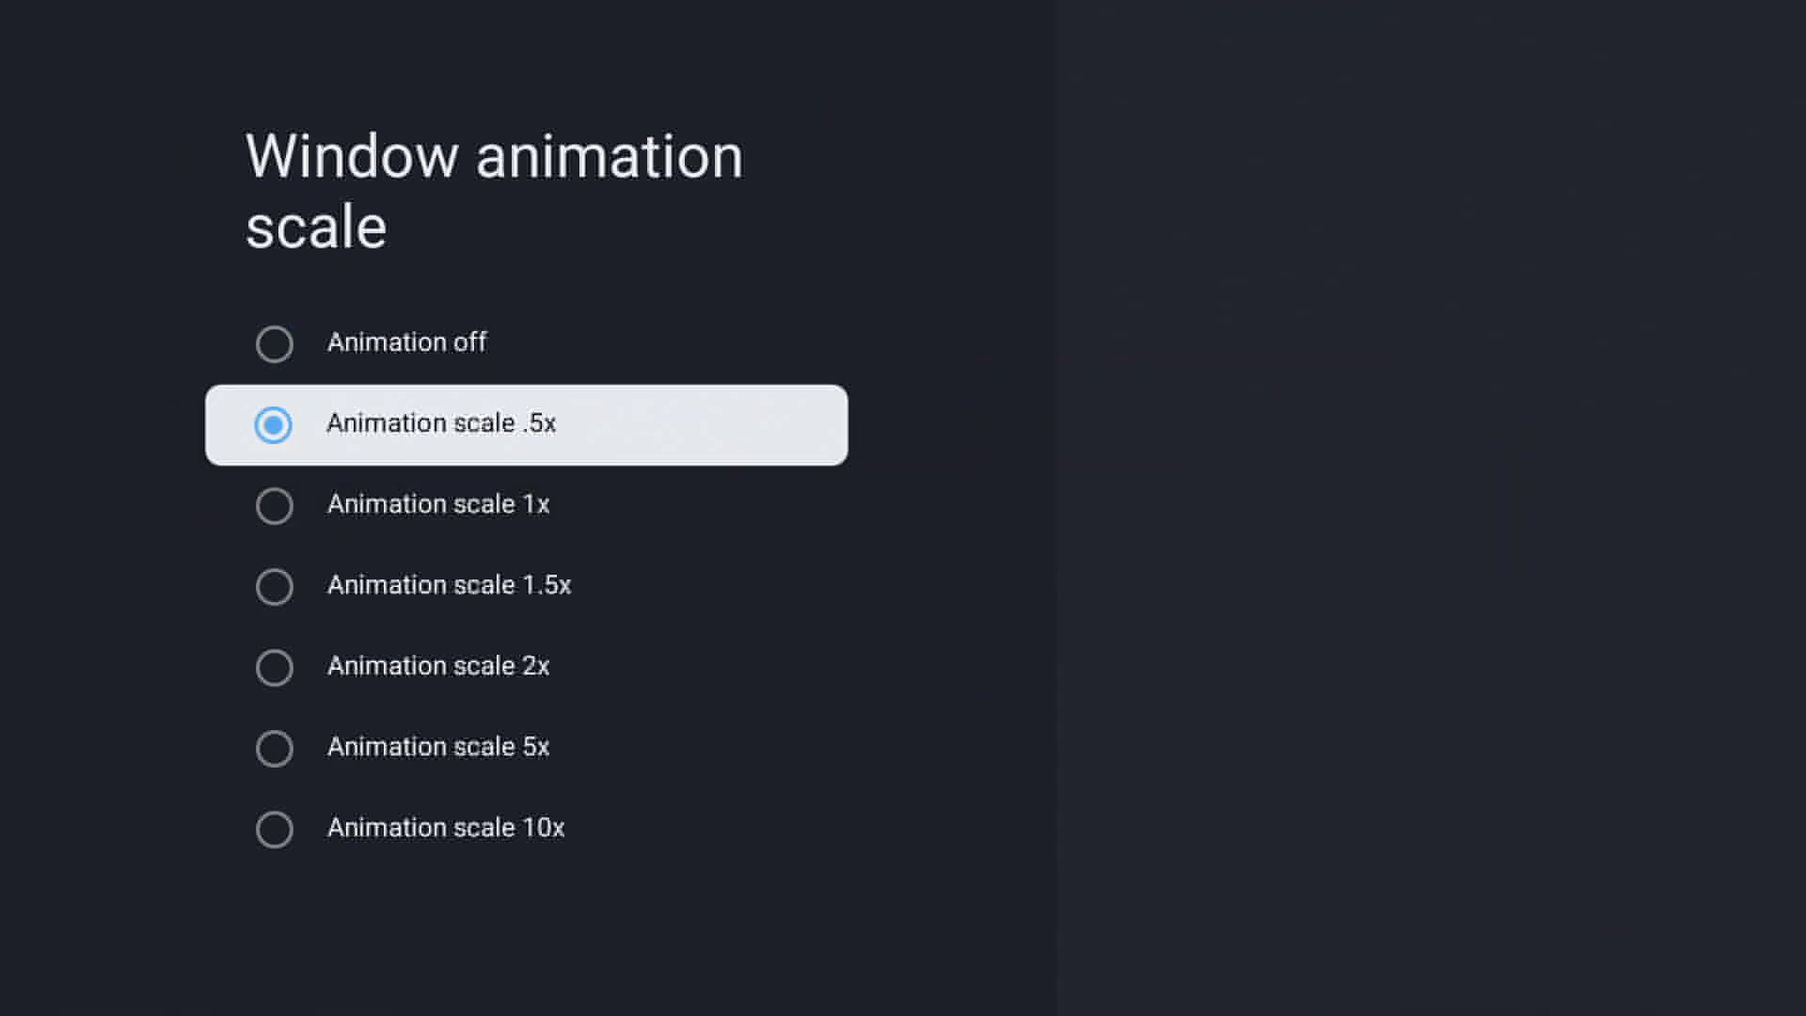
key(Return)
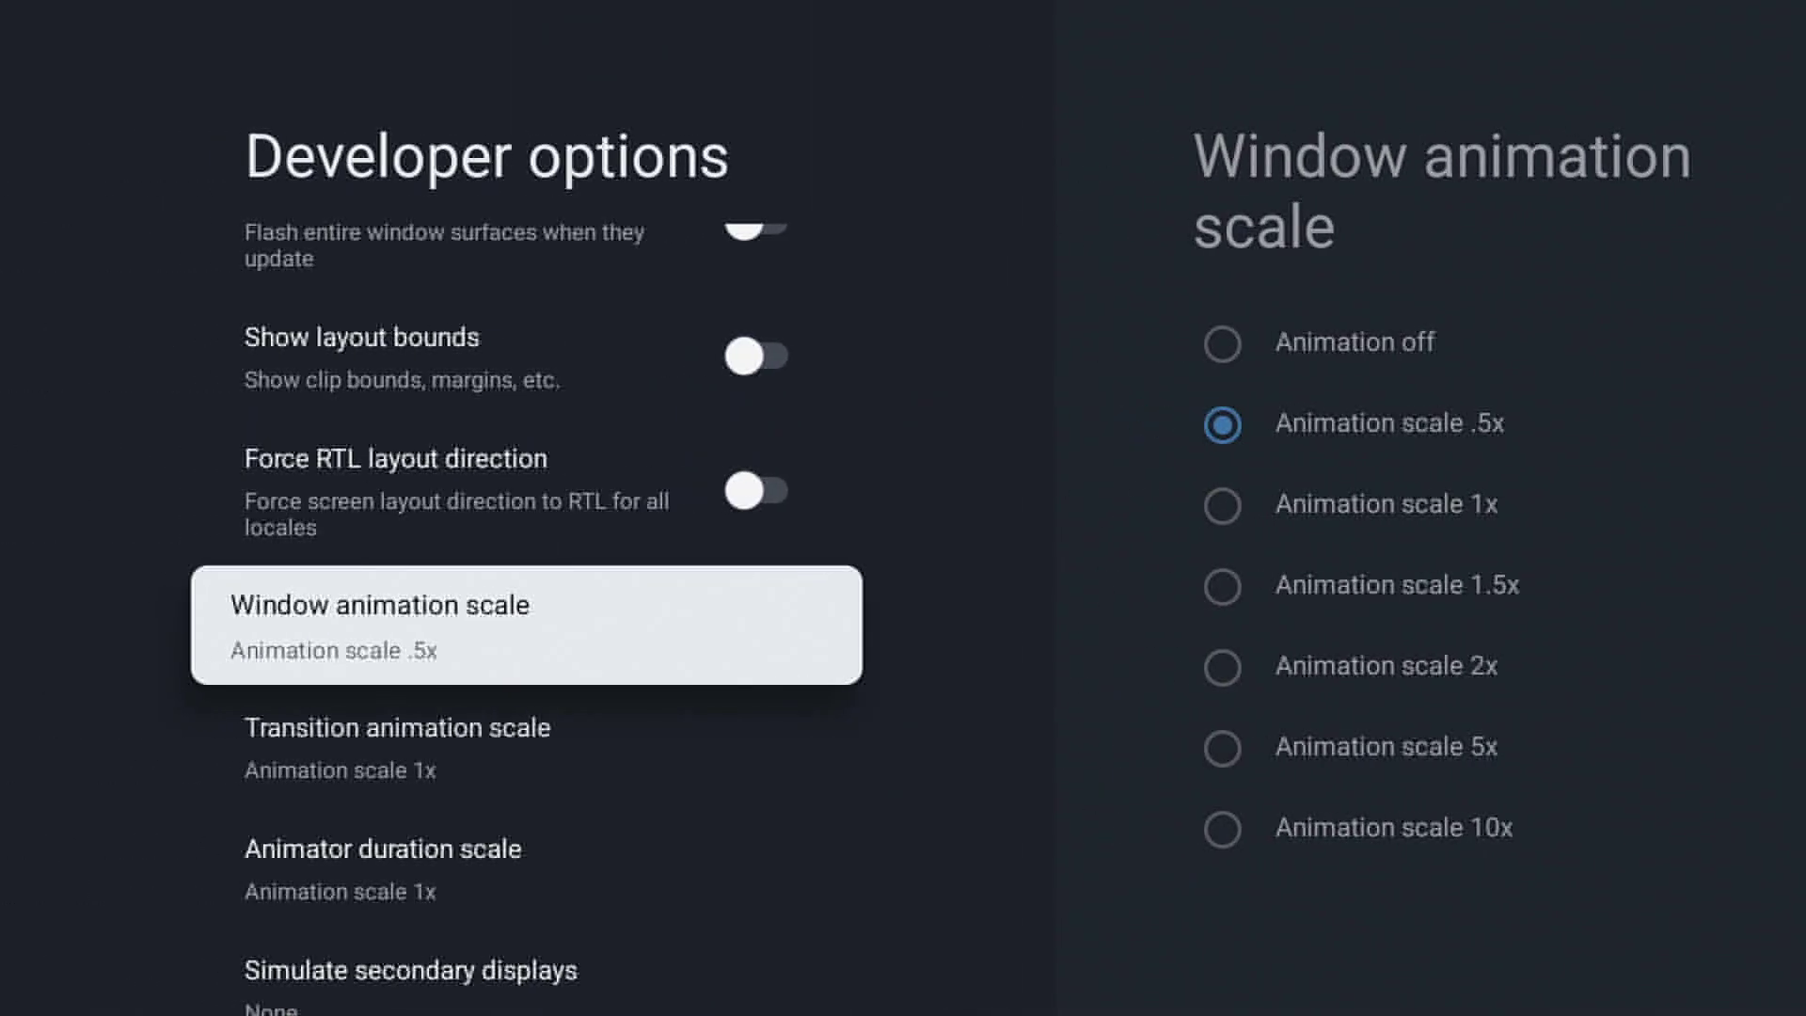
- Set the Transition animation scale to Animation scale .5x
key(Down)
key(Return)
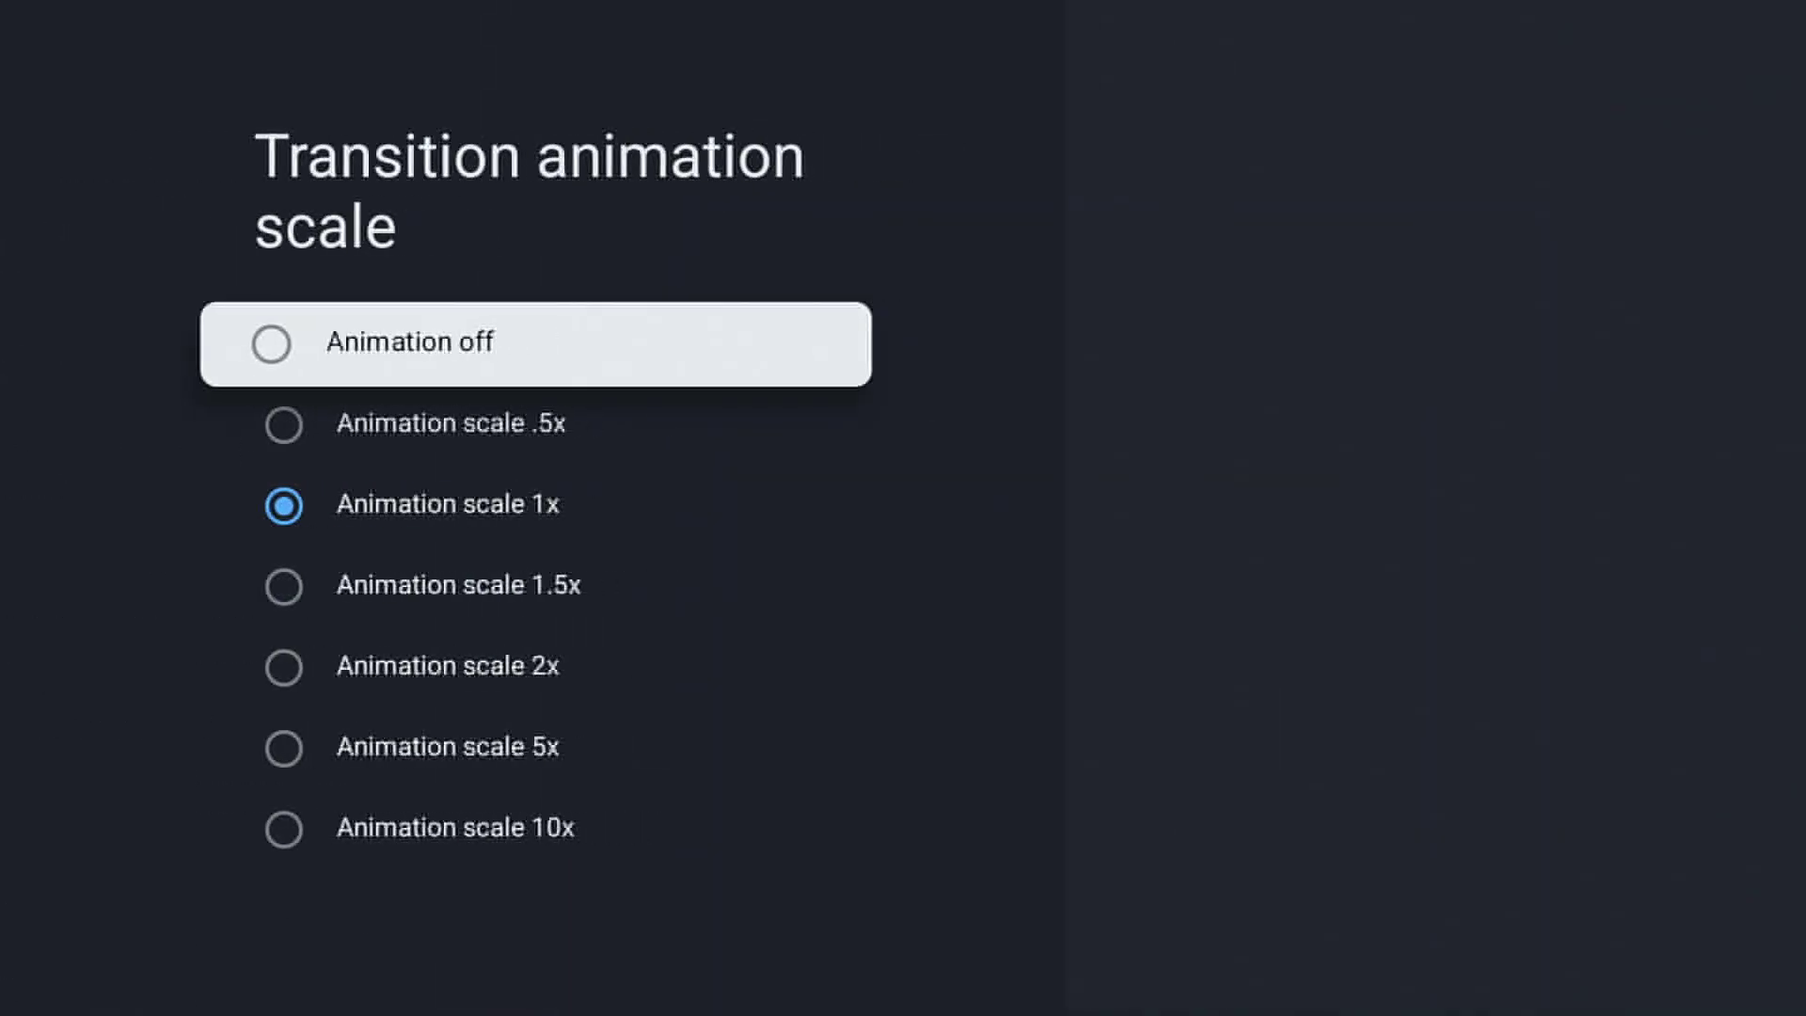
key(Down)
key(Return)
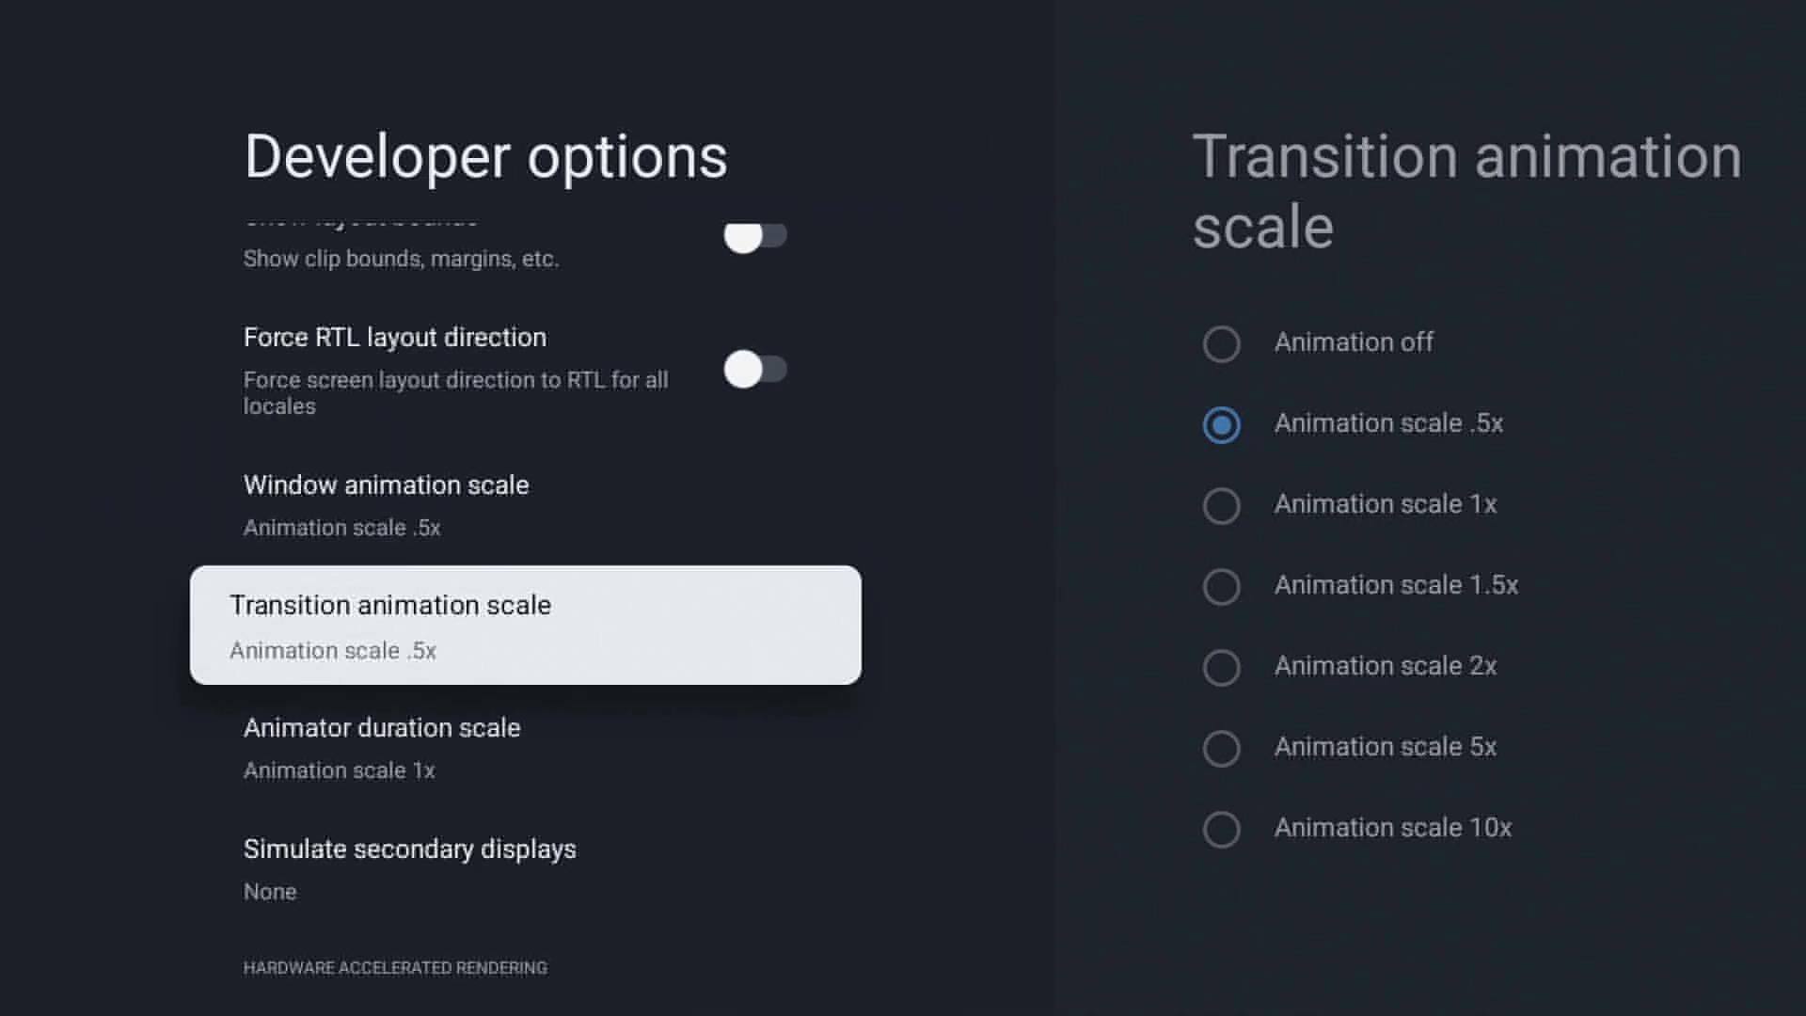
- Set the Animator duration scale to Animation scale .5x
key(Down)
key(Return)
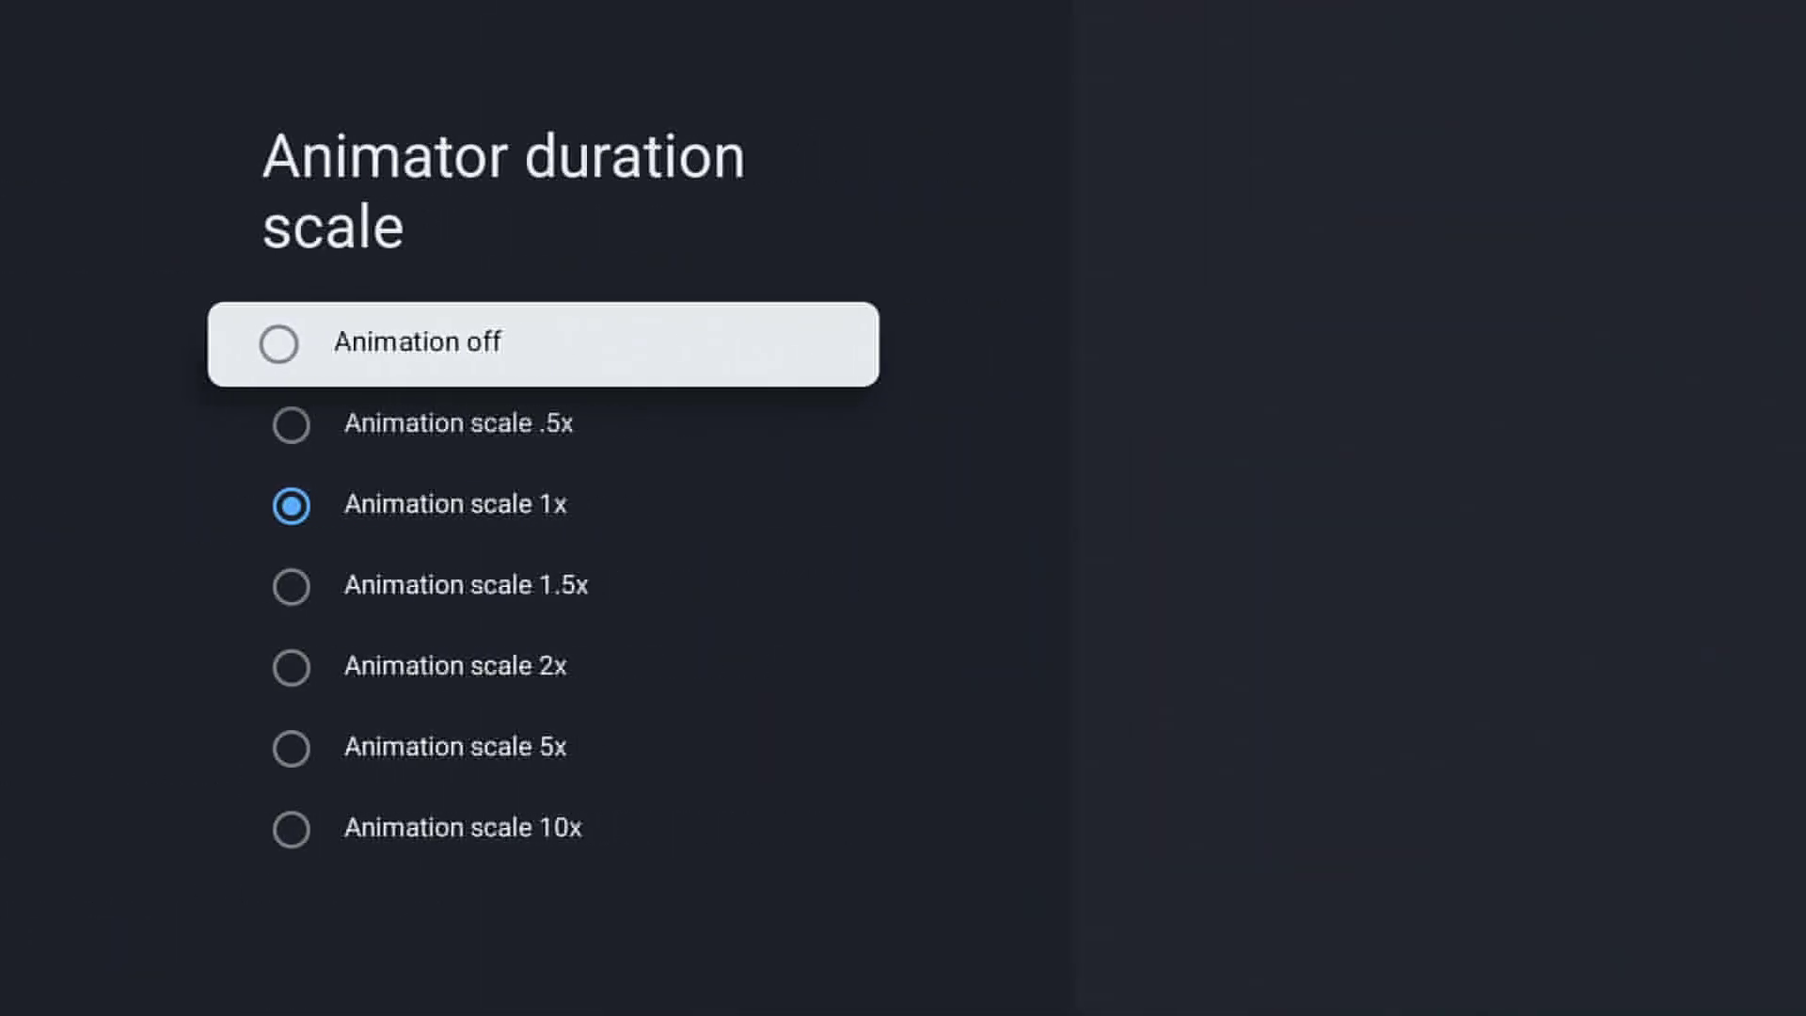
key(Down)
key(Return)
- Look through the Developer options list above the animation settings and review the three animation scale entries
key(Up)
key(Up)
key(Up)
key(Up)
key(Up)
key(Up)
key(Up)
key(Up)
key(Down)
key(Down)
key(Down)
key(Down)
key(Down)
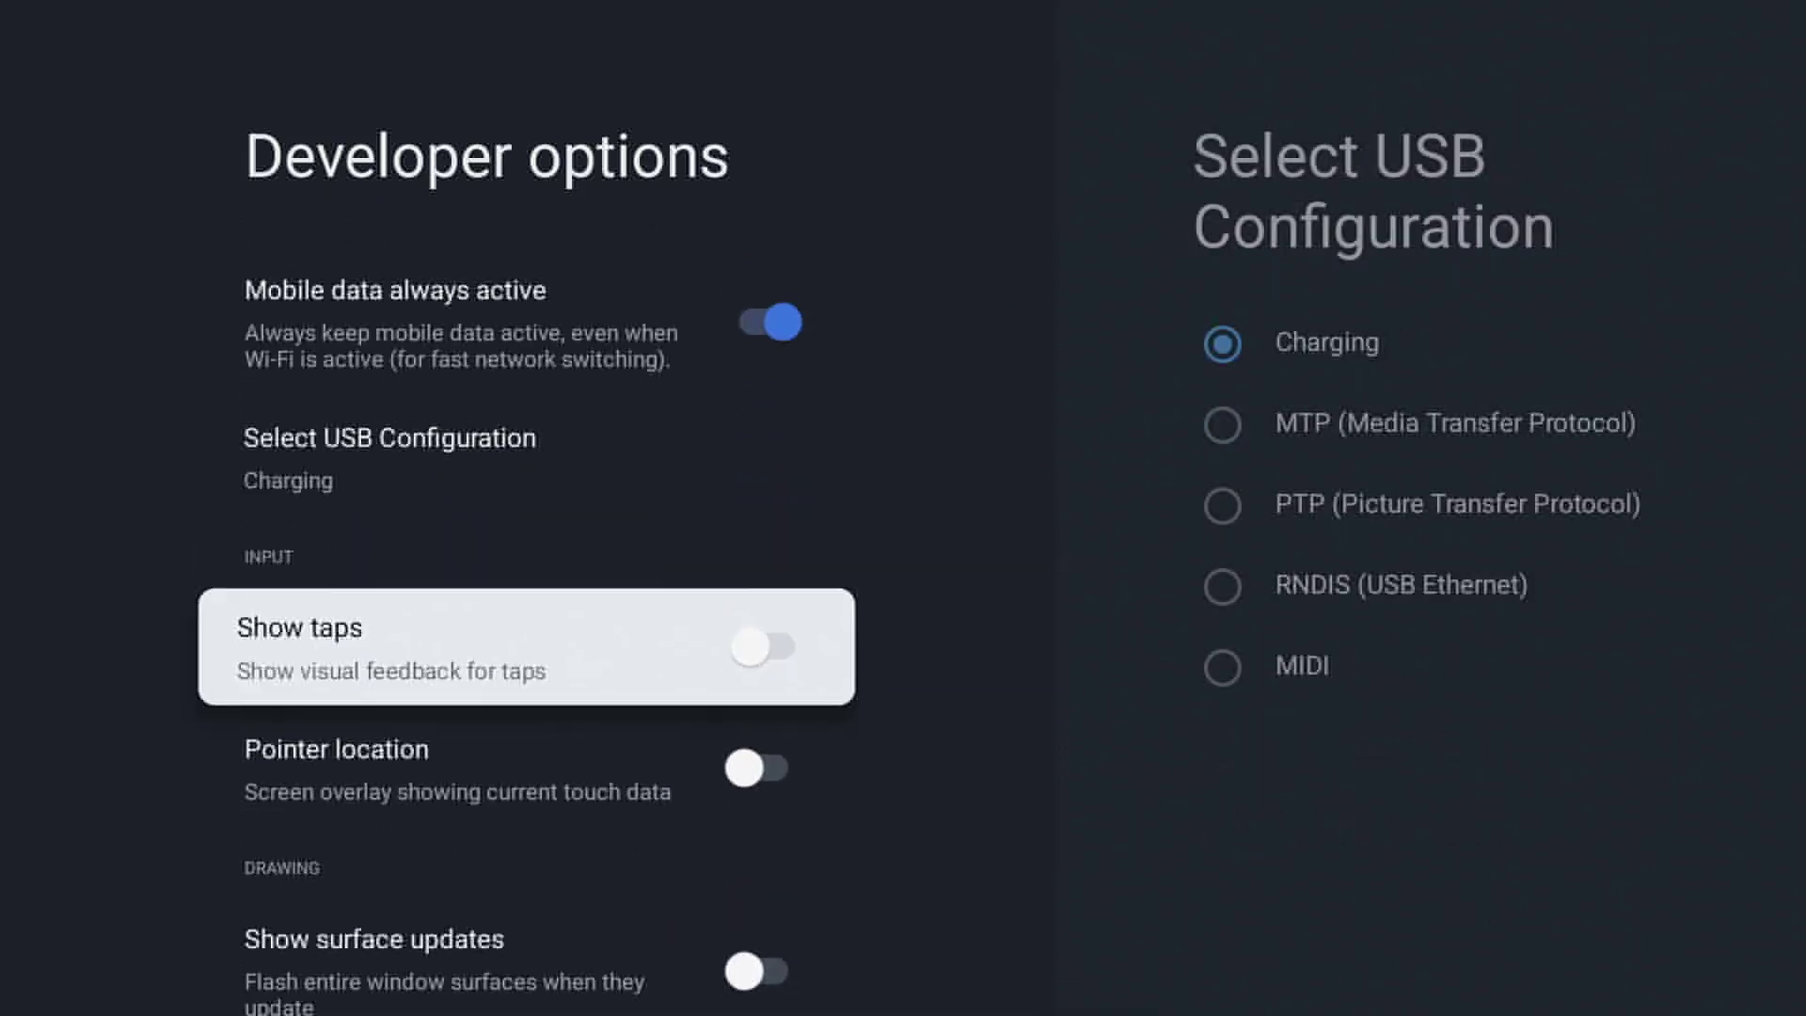
key(Down)
key(Down)
key(Down)
key(Down)
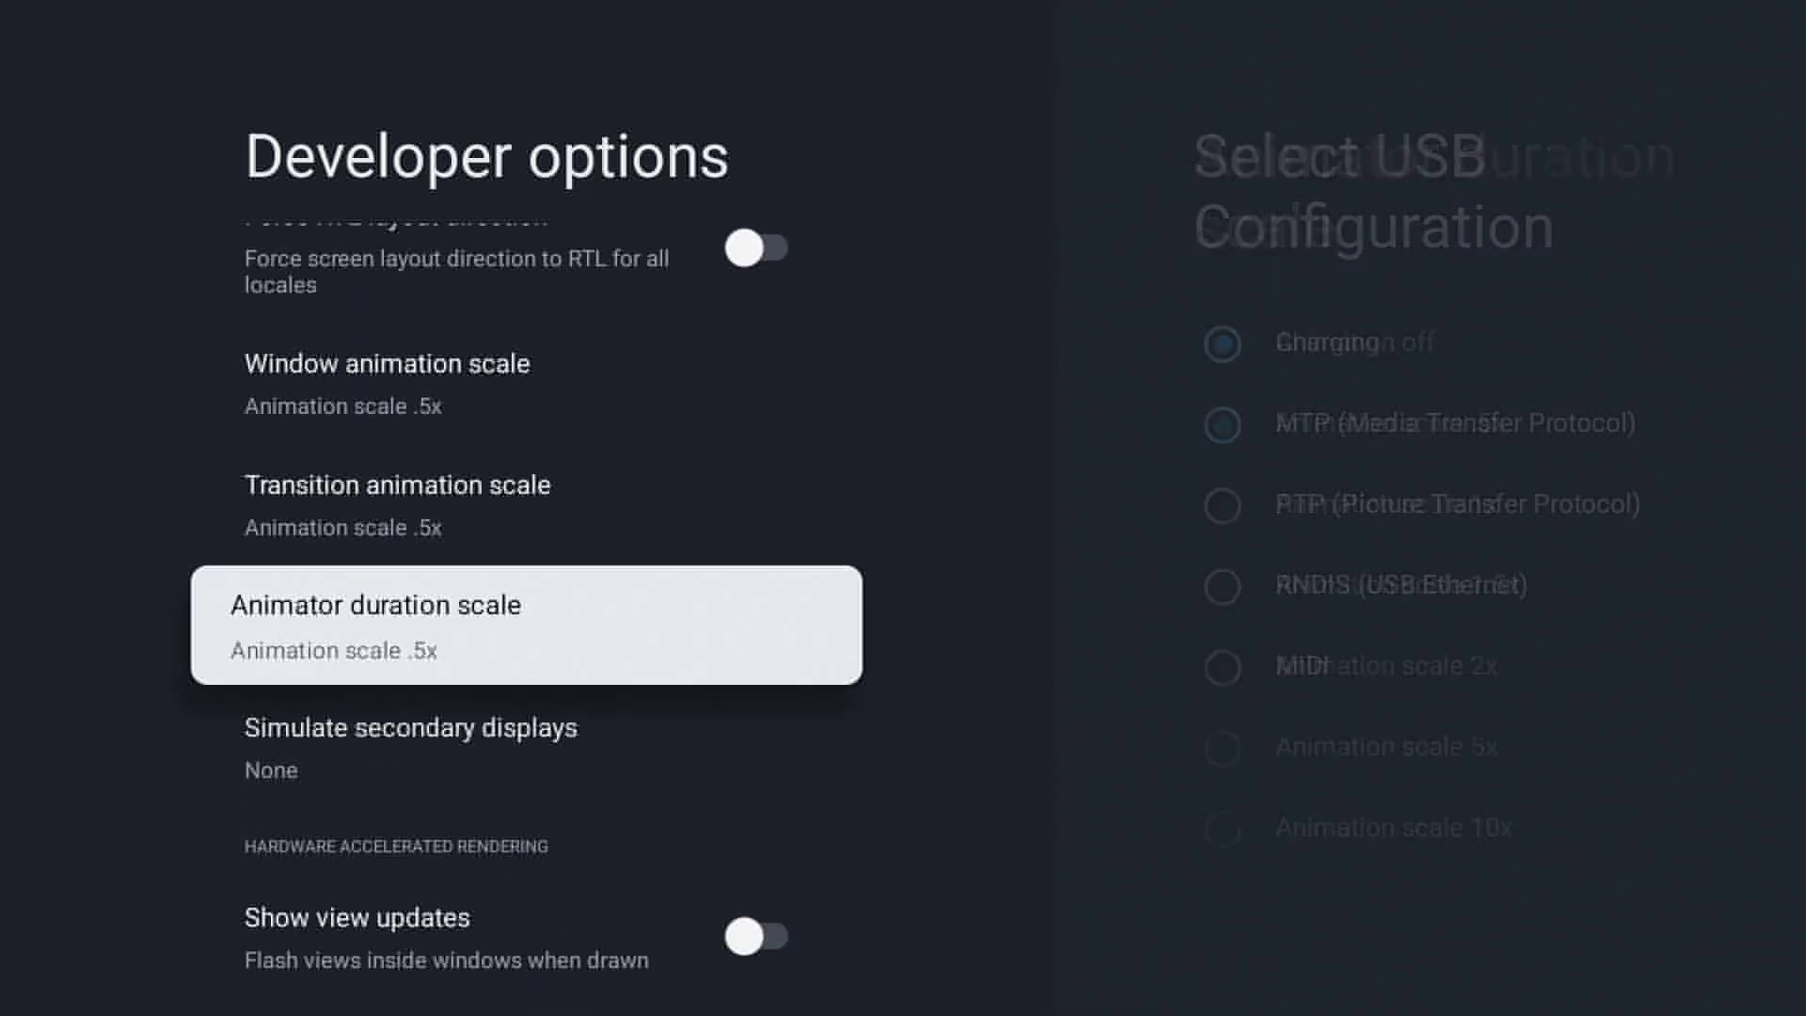
key(Up)
key(Up)
key(Up)
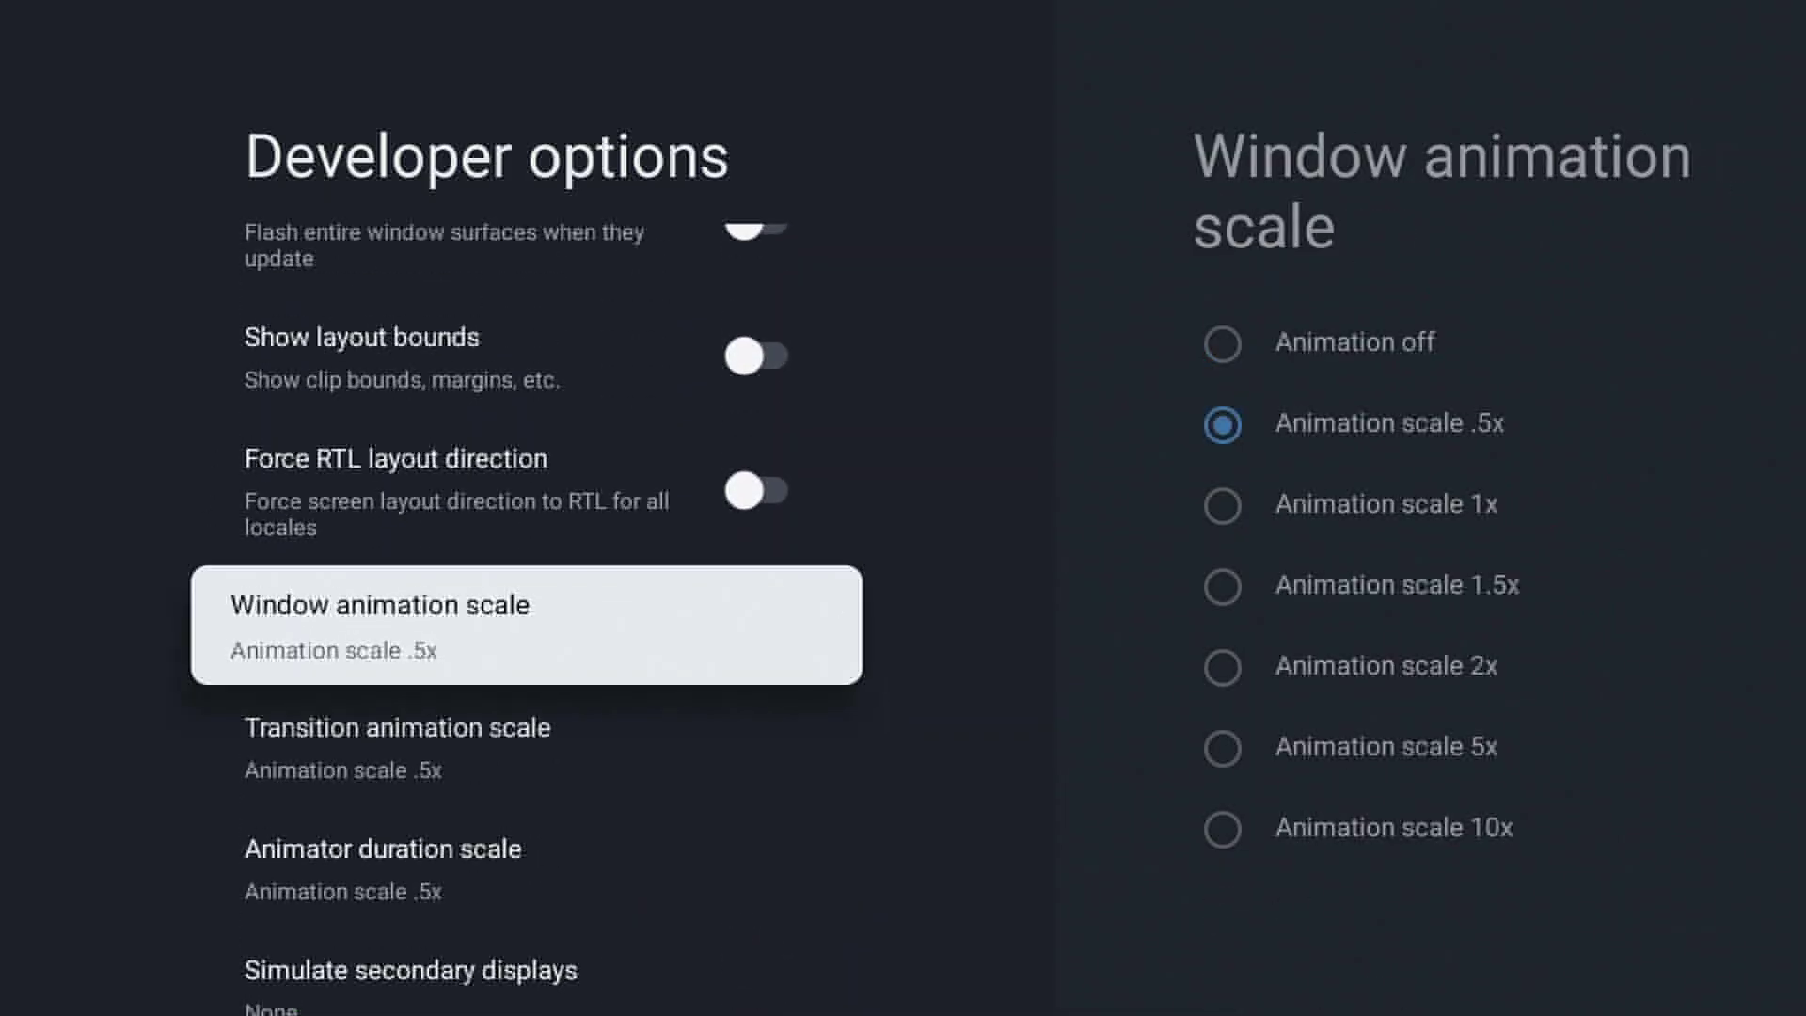
- Set the Window animation scale to Animation off and leave Developer options
key(Return)
key(Return)
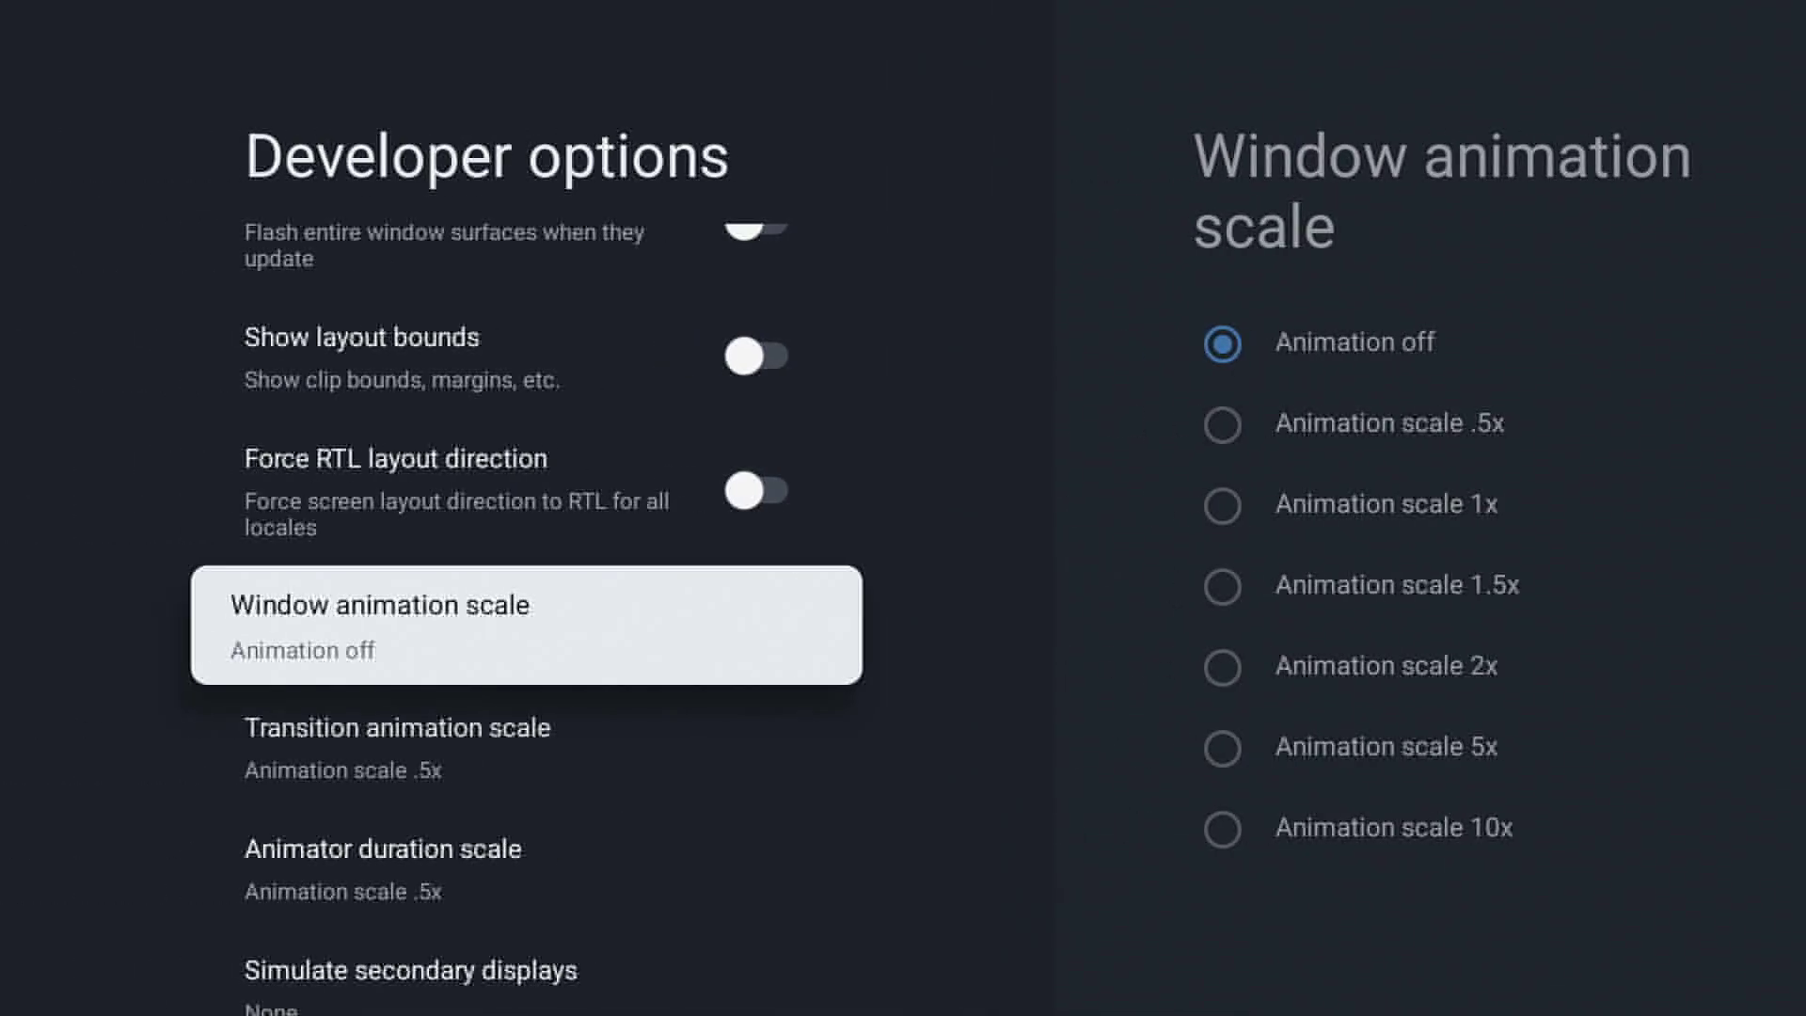
key(Down)
key(Down)
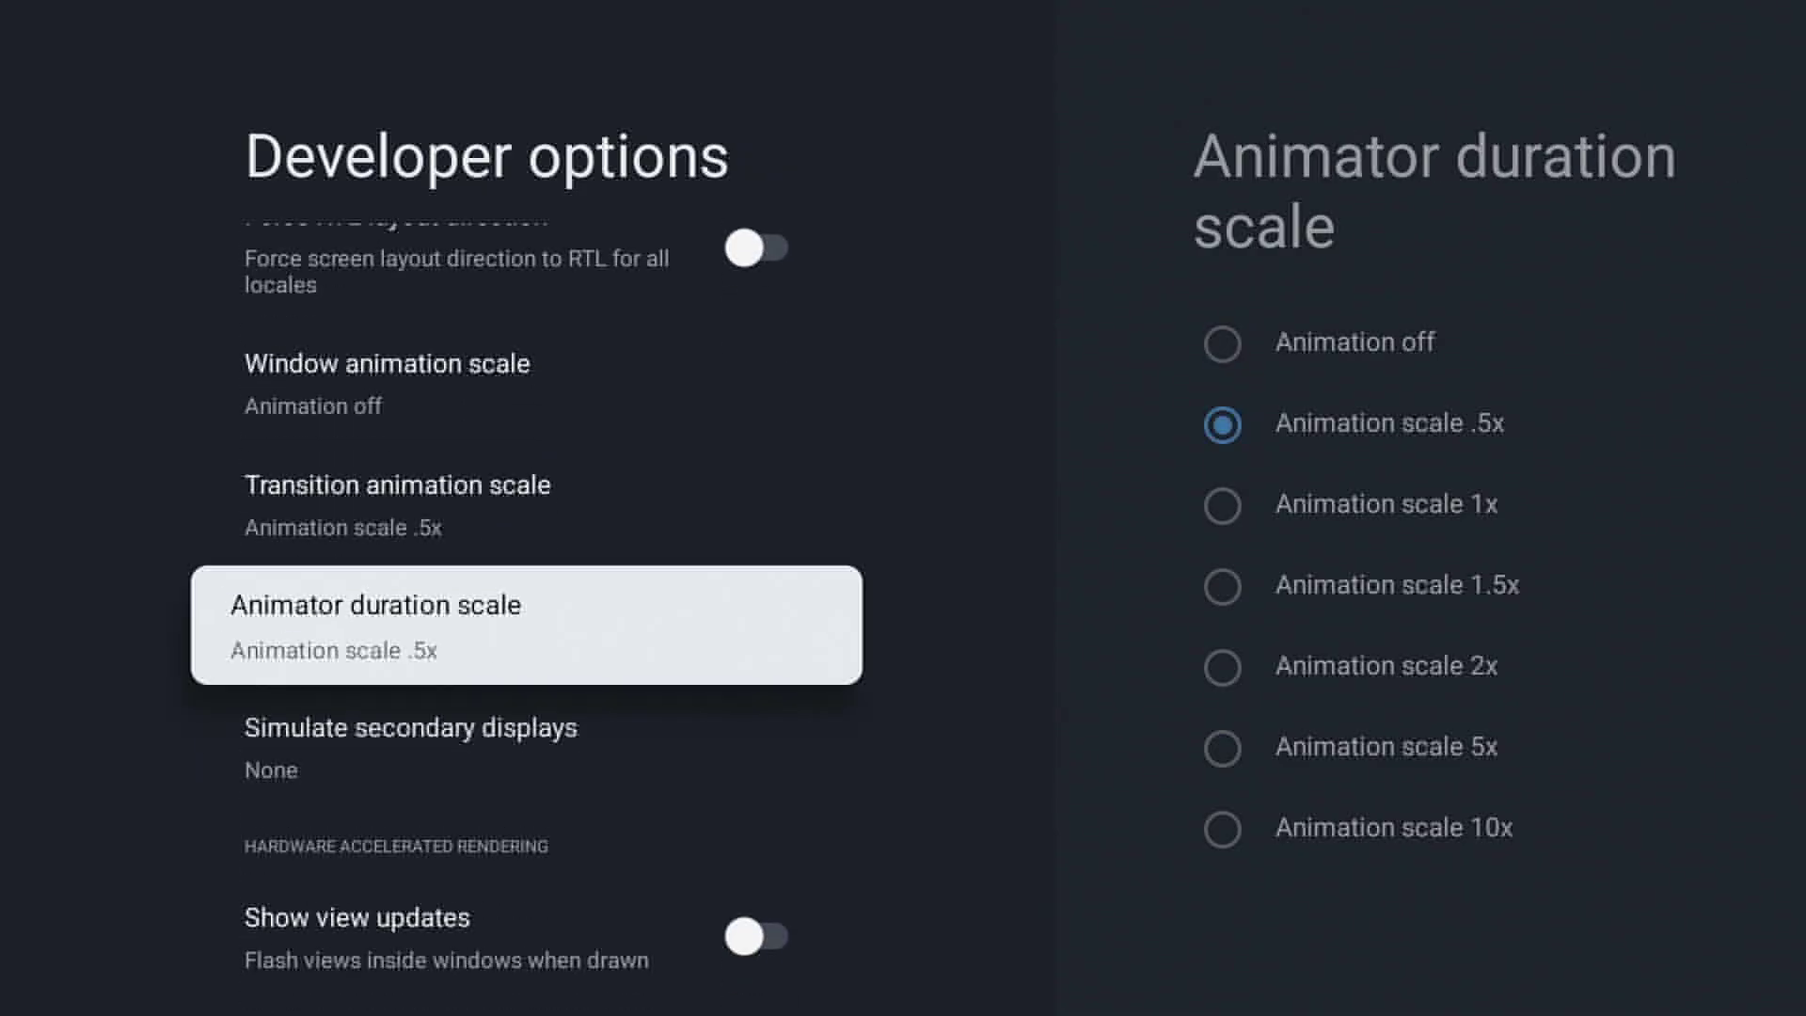
key(Up)
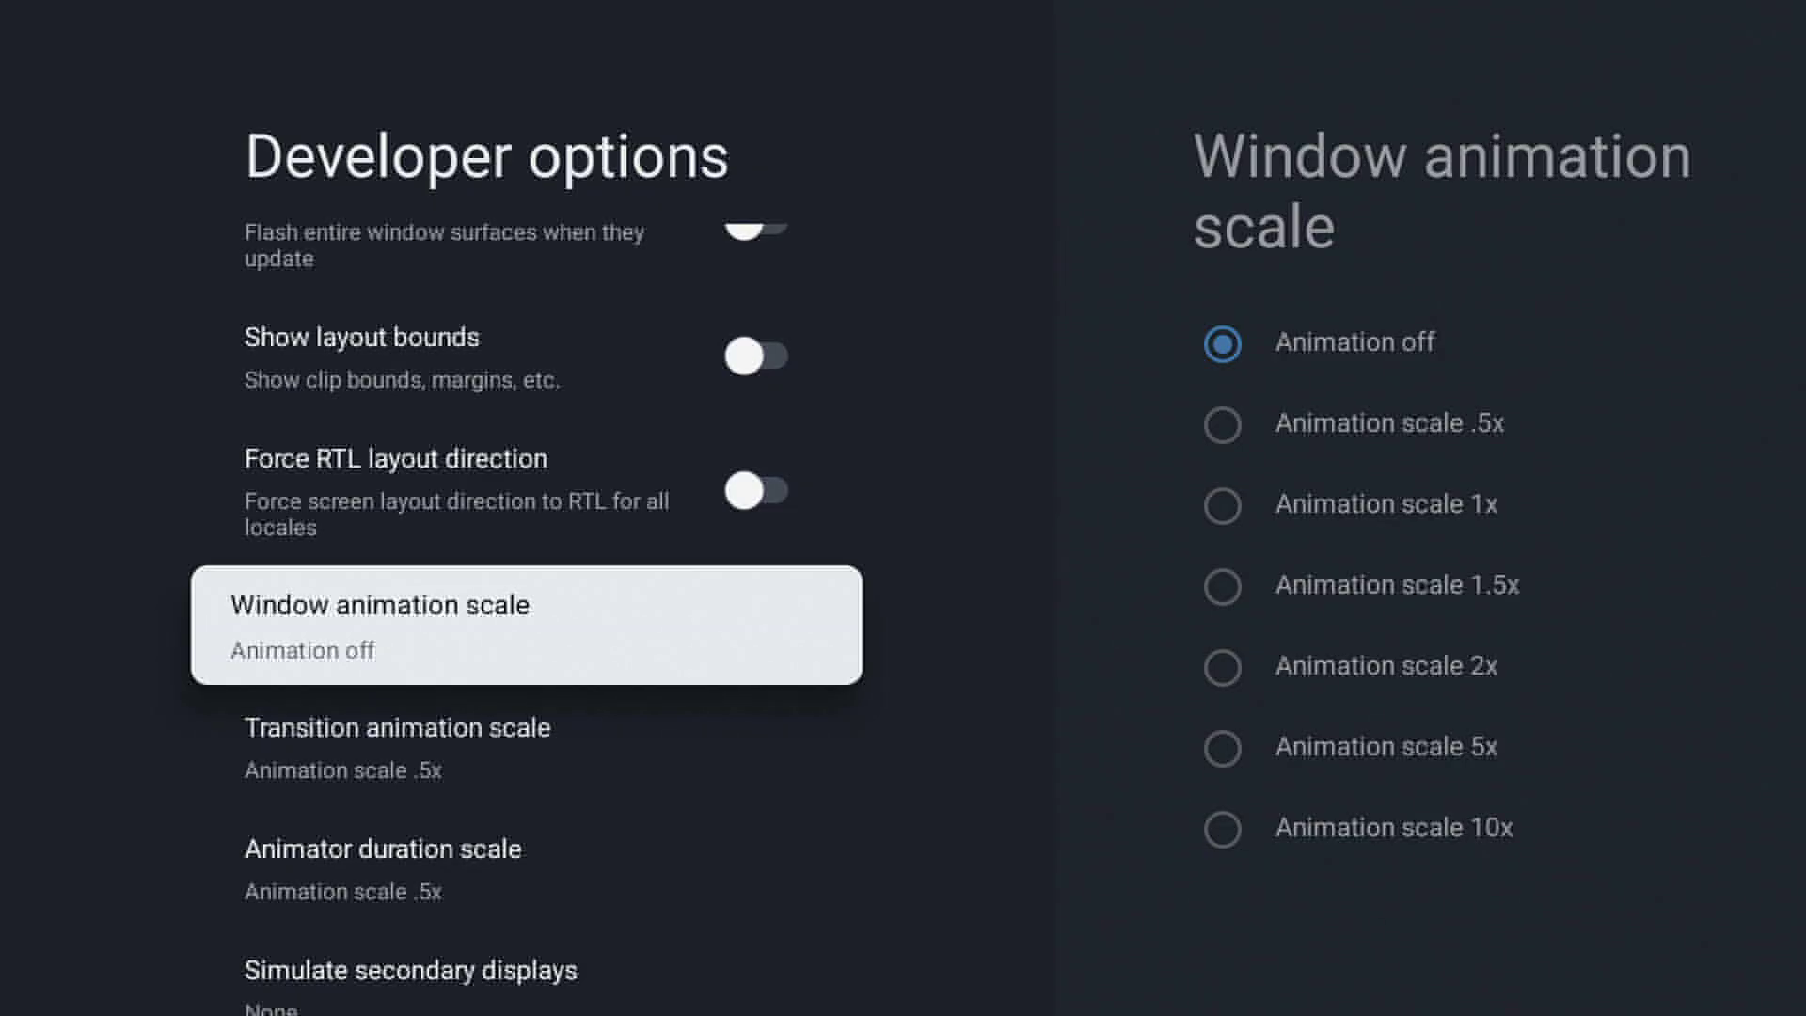
key(Escape)
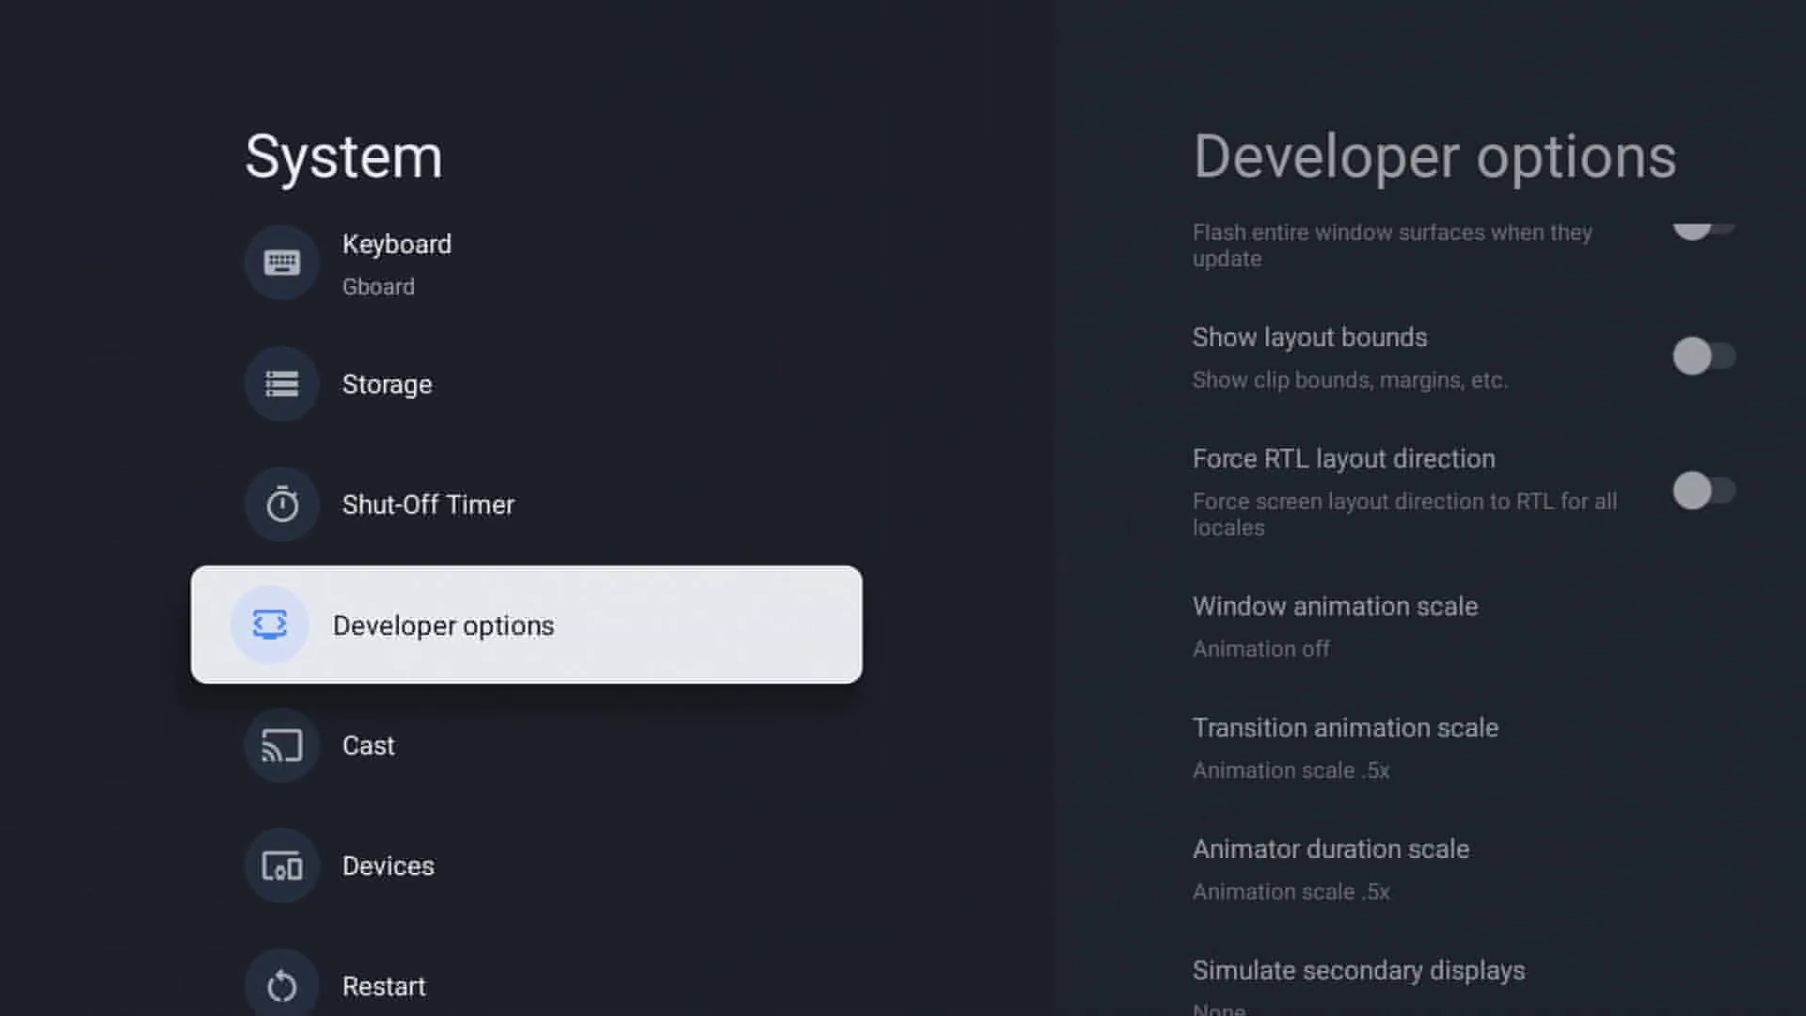
- Return to the home screen and browse up and down through its content rows to check navigation speed
key(Home)
key(Down)
key(Down)
key(Down)
key(Down)
key(Down)
key(Up)
key(Up)
key(Up)
key(Up)
key(Up)
key(Up)
key(Up)
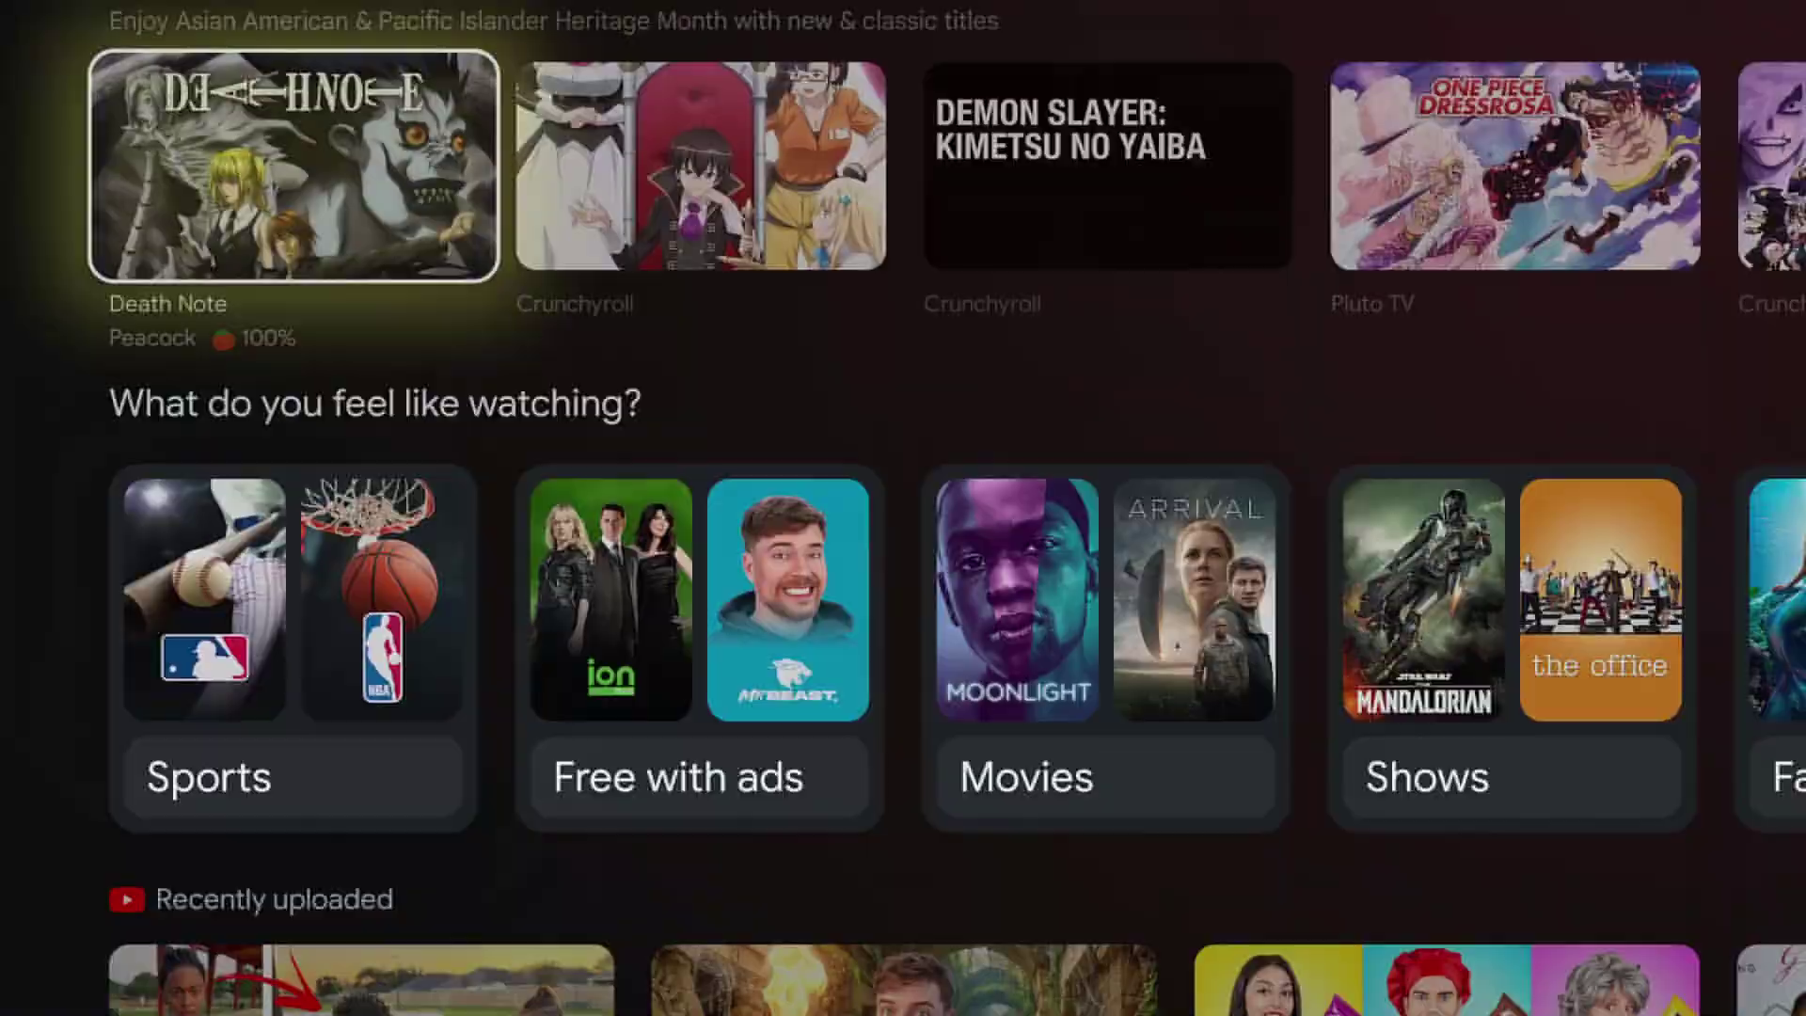
key(Down)
key(Down)
key(Down)
key(Down)
key(Down)
key(Down)
key(Up)
key(Up)
key(Up)
key(Up)
key(Down)
key(Down)
key(Down)
key(Down)
key(Down)
key(Down)
key(Down)
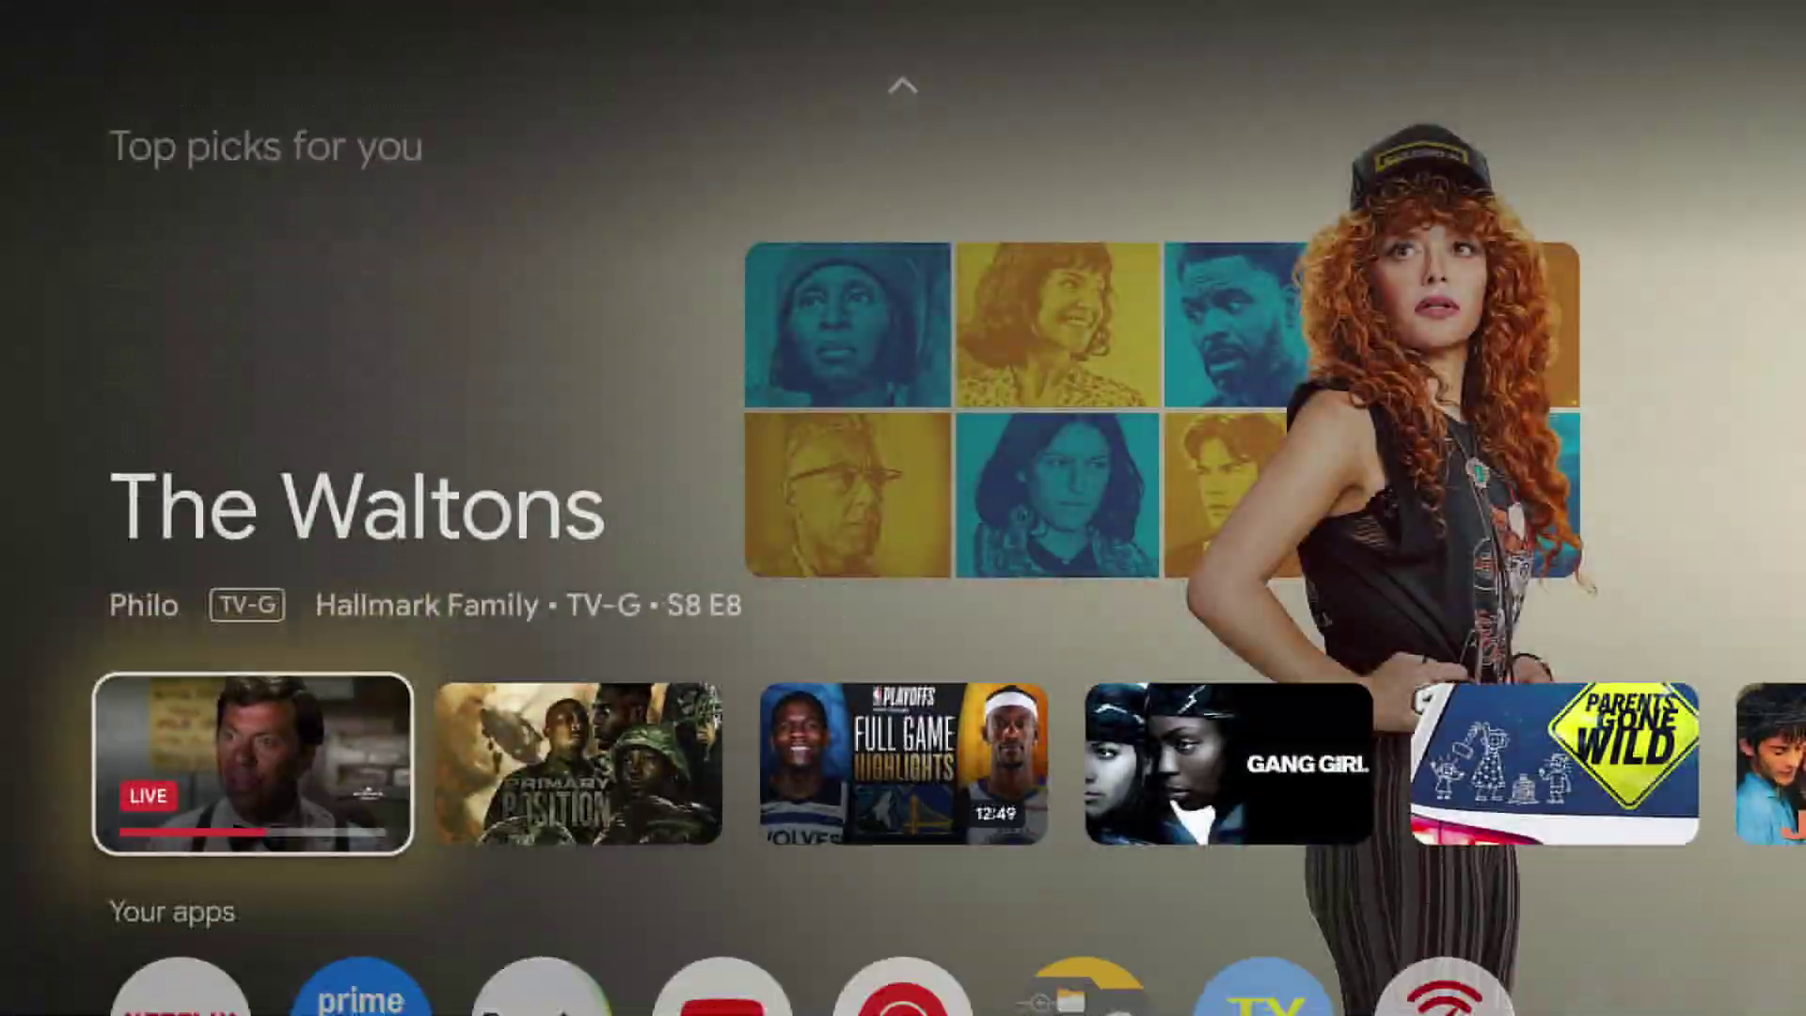
- Browse the Top 10 in the United States this week row to its last title and back to the first
key(Right)
key(Right)
key(Right)
key(Right)
key(Right)
key(Right)
key(Right)
key(Right)
key(Right)
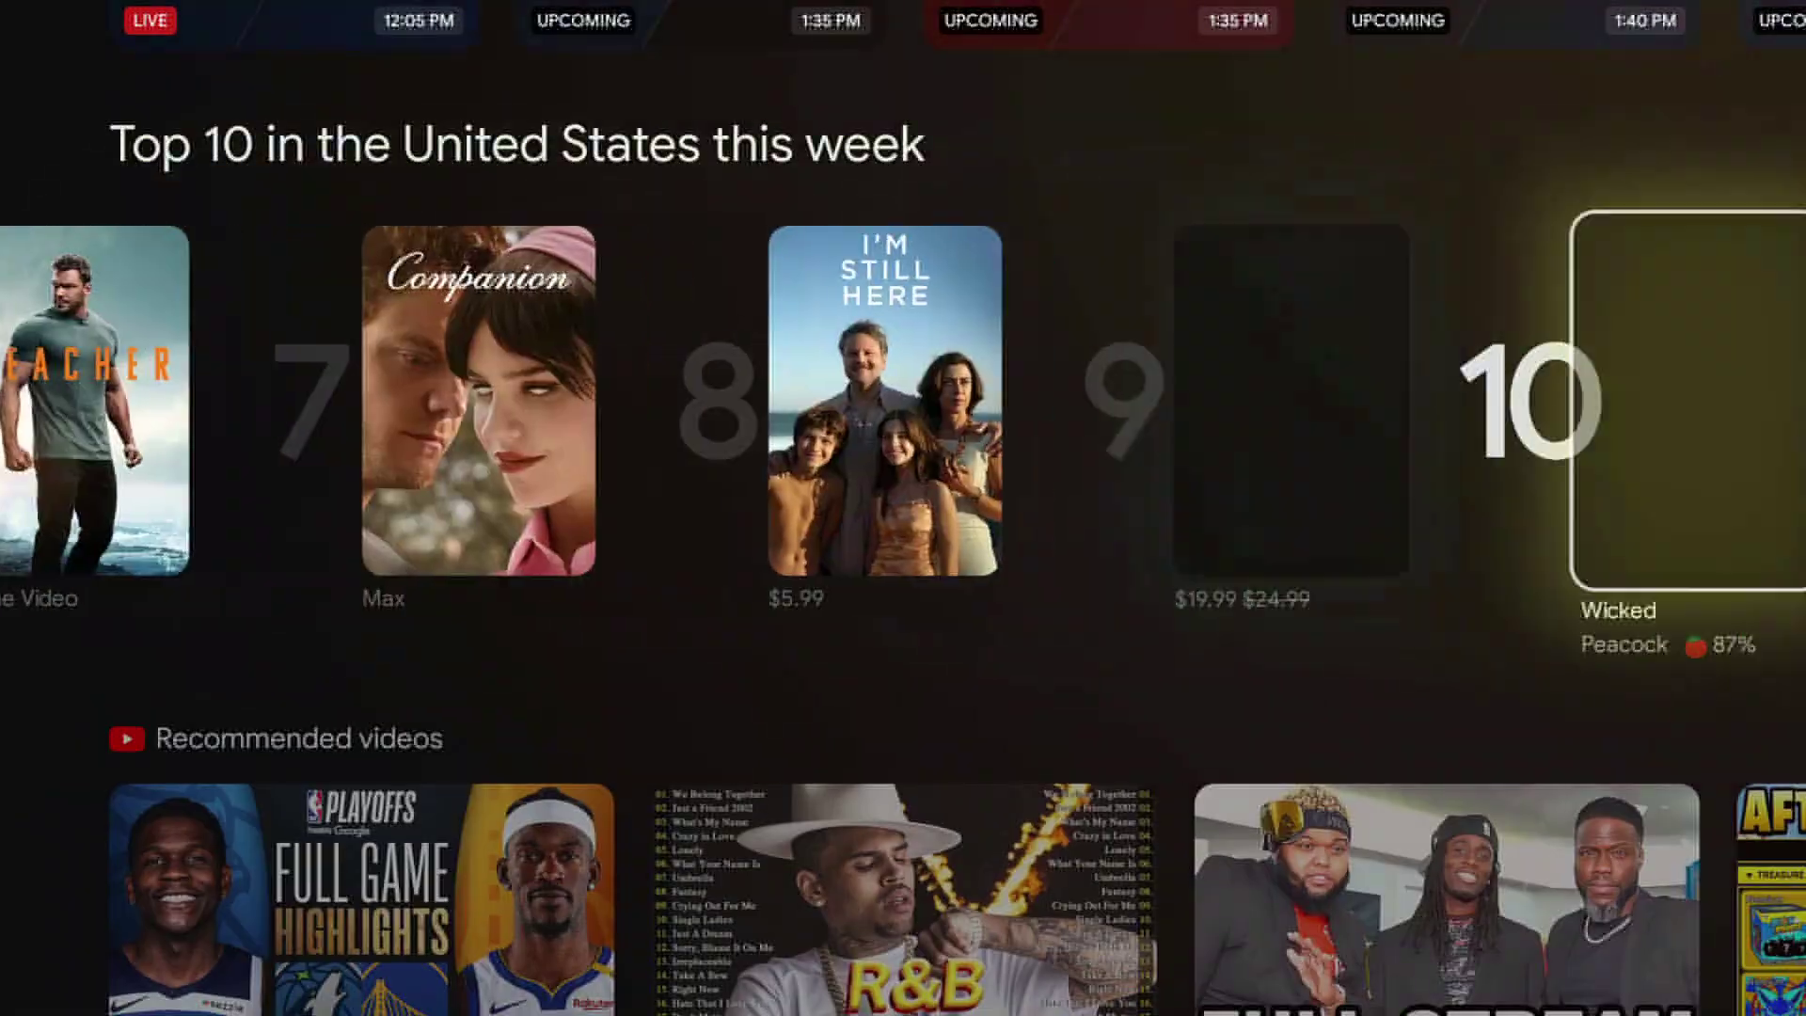
key(Left)
key(Left)
key(Left)
key(Left)
key(Left)
key(Left)
key(Left)
key(Left)
key(Left)
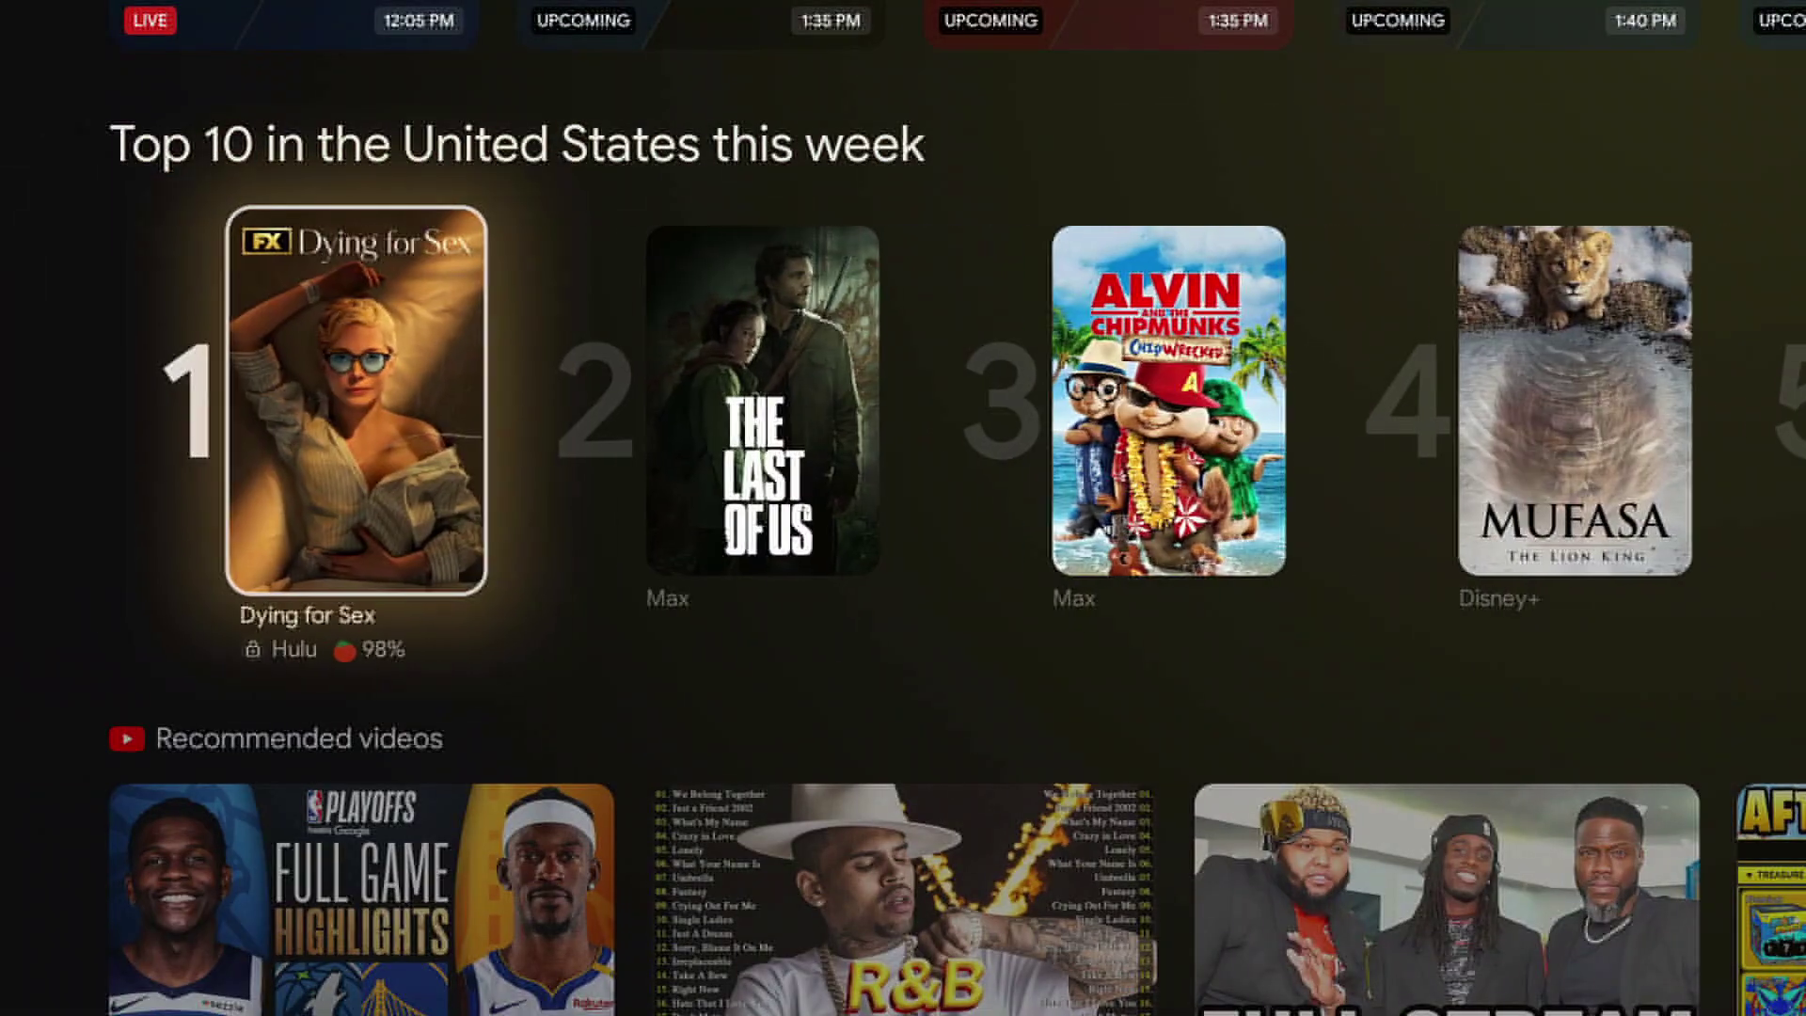
- Browse forward and back through the Selected live & upcoming games row to check scrolling responsiveness
key(Up)
key(Right)
key(Right)
key(Right)
key(Right)
key(Right)
key(Right)
key(Right)
key(Left)
key(Left)
key(Left)
key(Left)
key(Left)
key(Left)
key(Left)
key(Left)
key(Left)
key(Left)
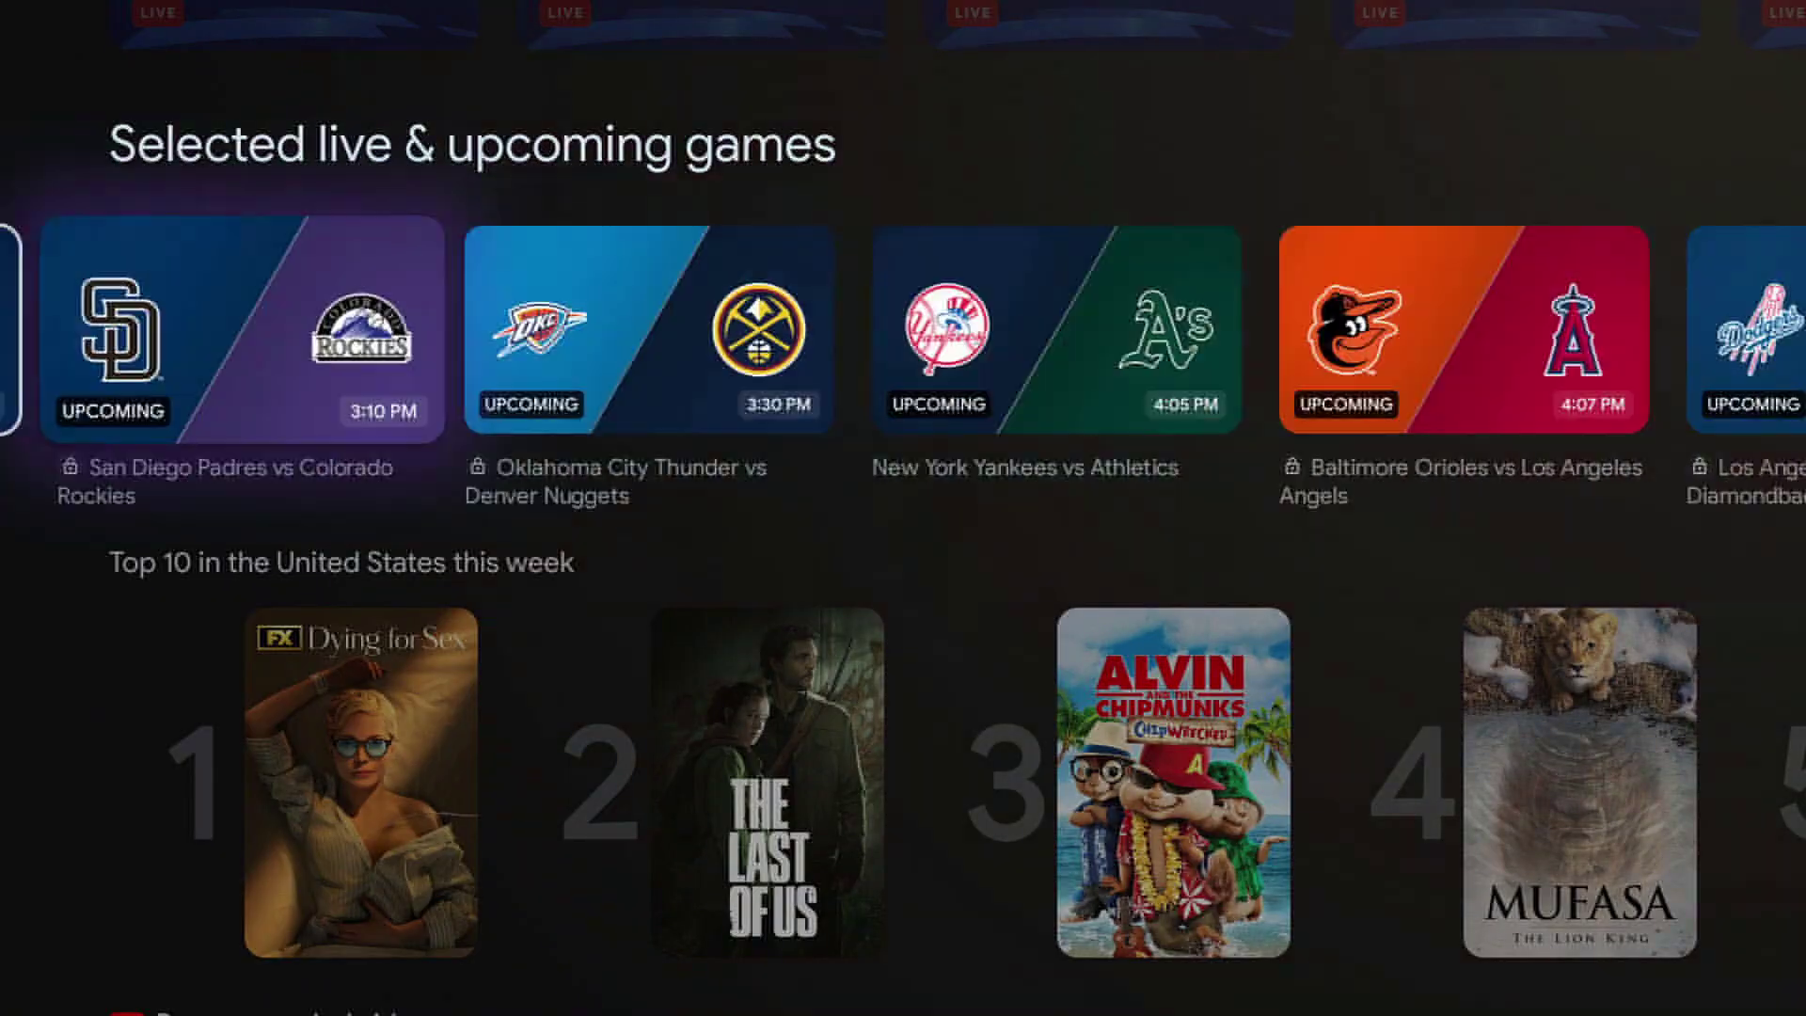
- Browse back to the start of the Selected live & upcoming games row and up to Netflix in the Your apps row
key(Left)
key(Left)
key(Left)
key(Up)
key(Up)
key(Up)
key(Up)
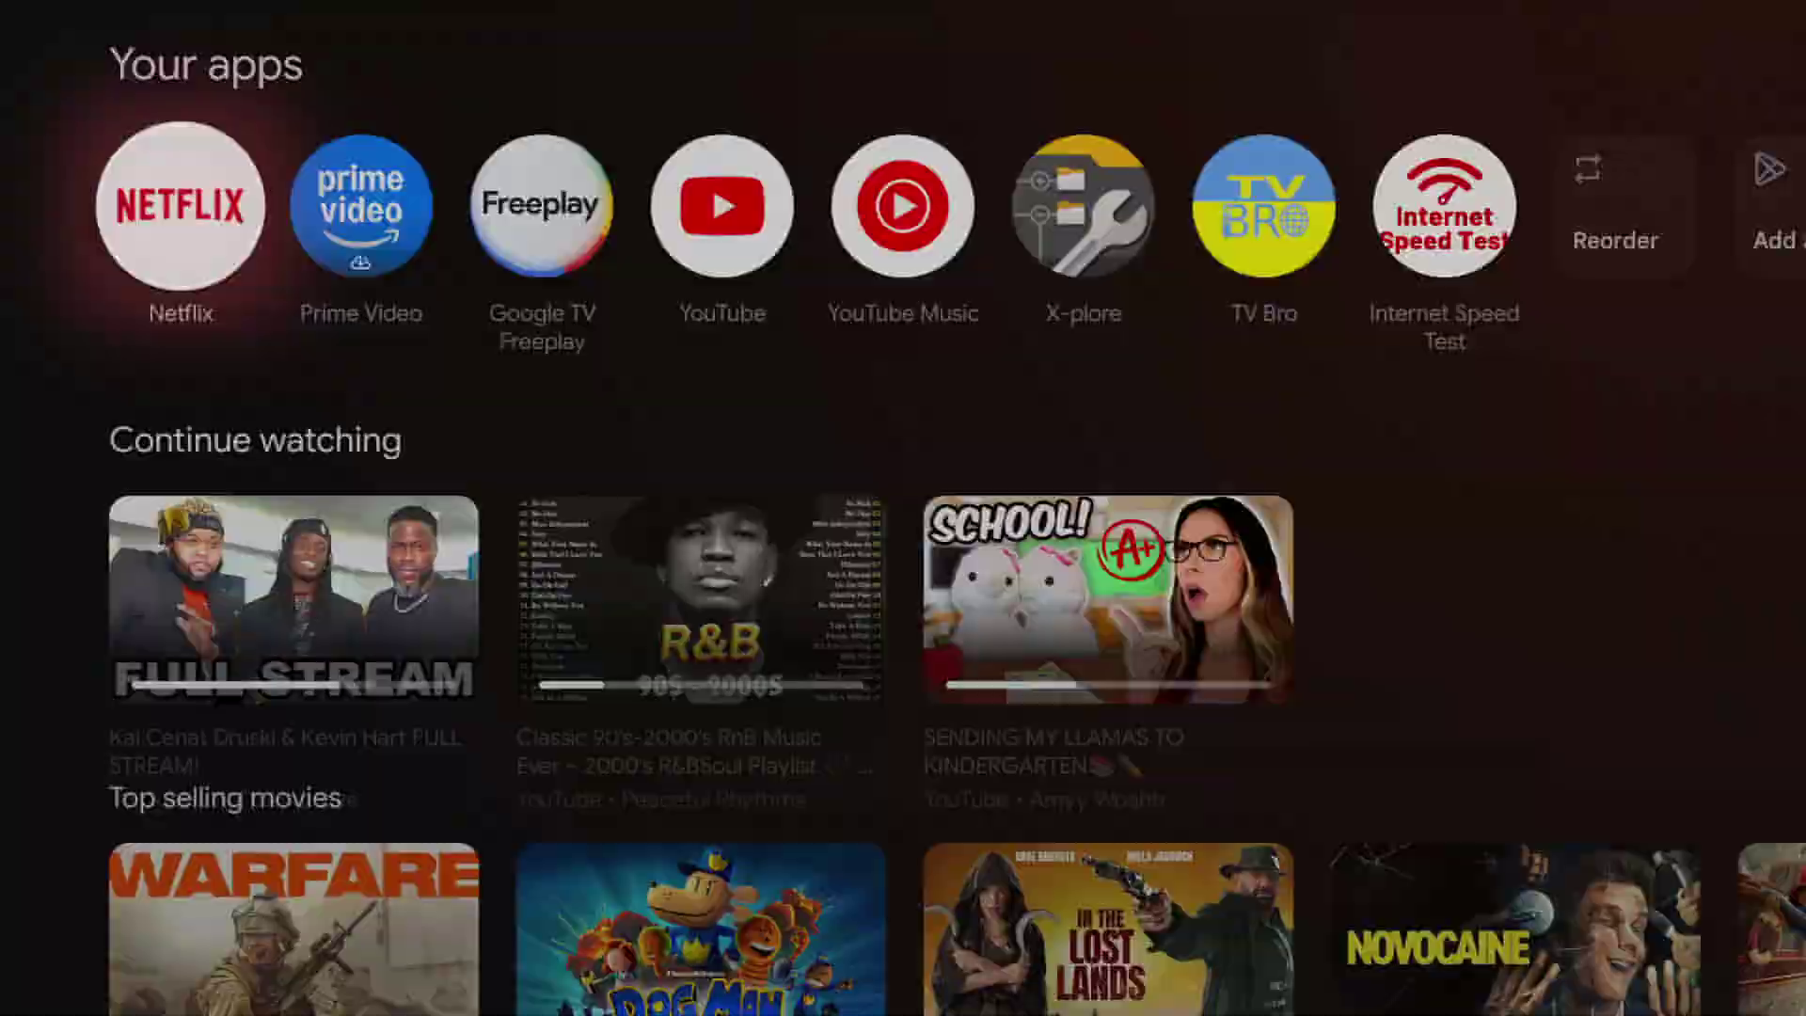
key(Left)
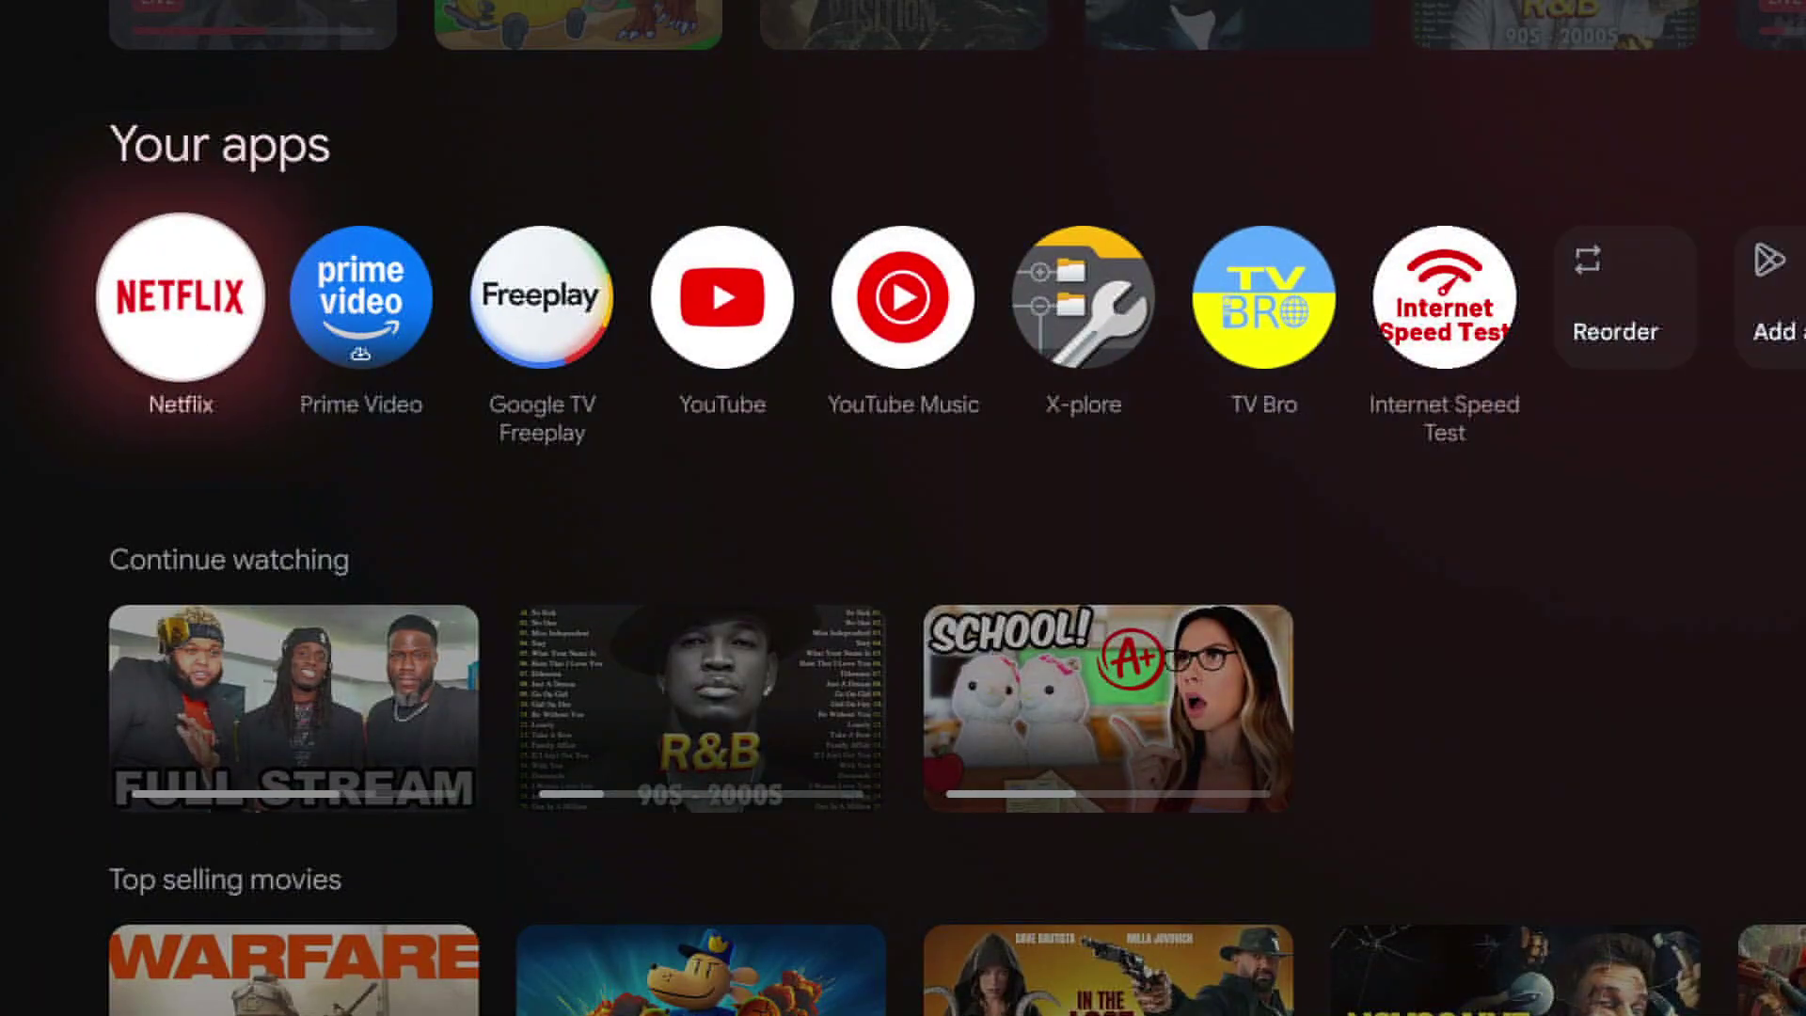
- Browse down through the Top selling movies area and back up to For you to check vertical navigation speed
key(Down)
key(Down)
key(Down)
key(Up)
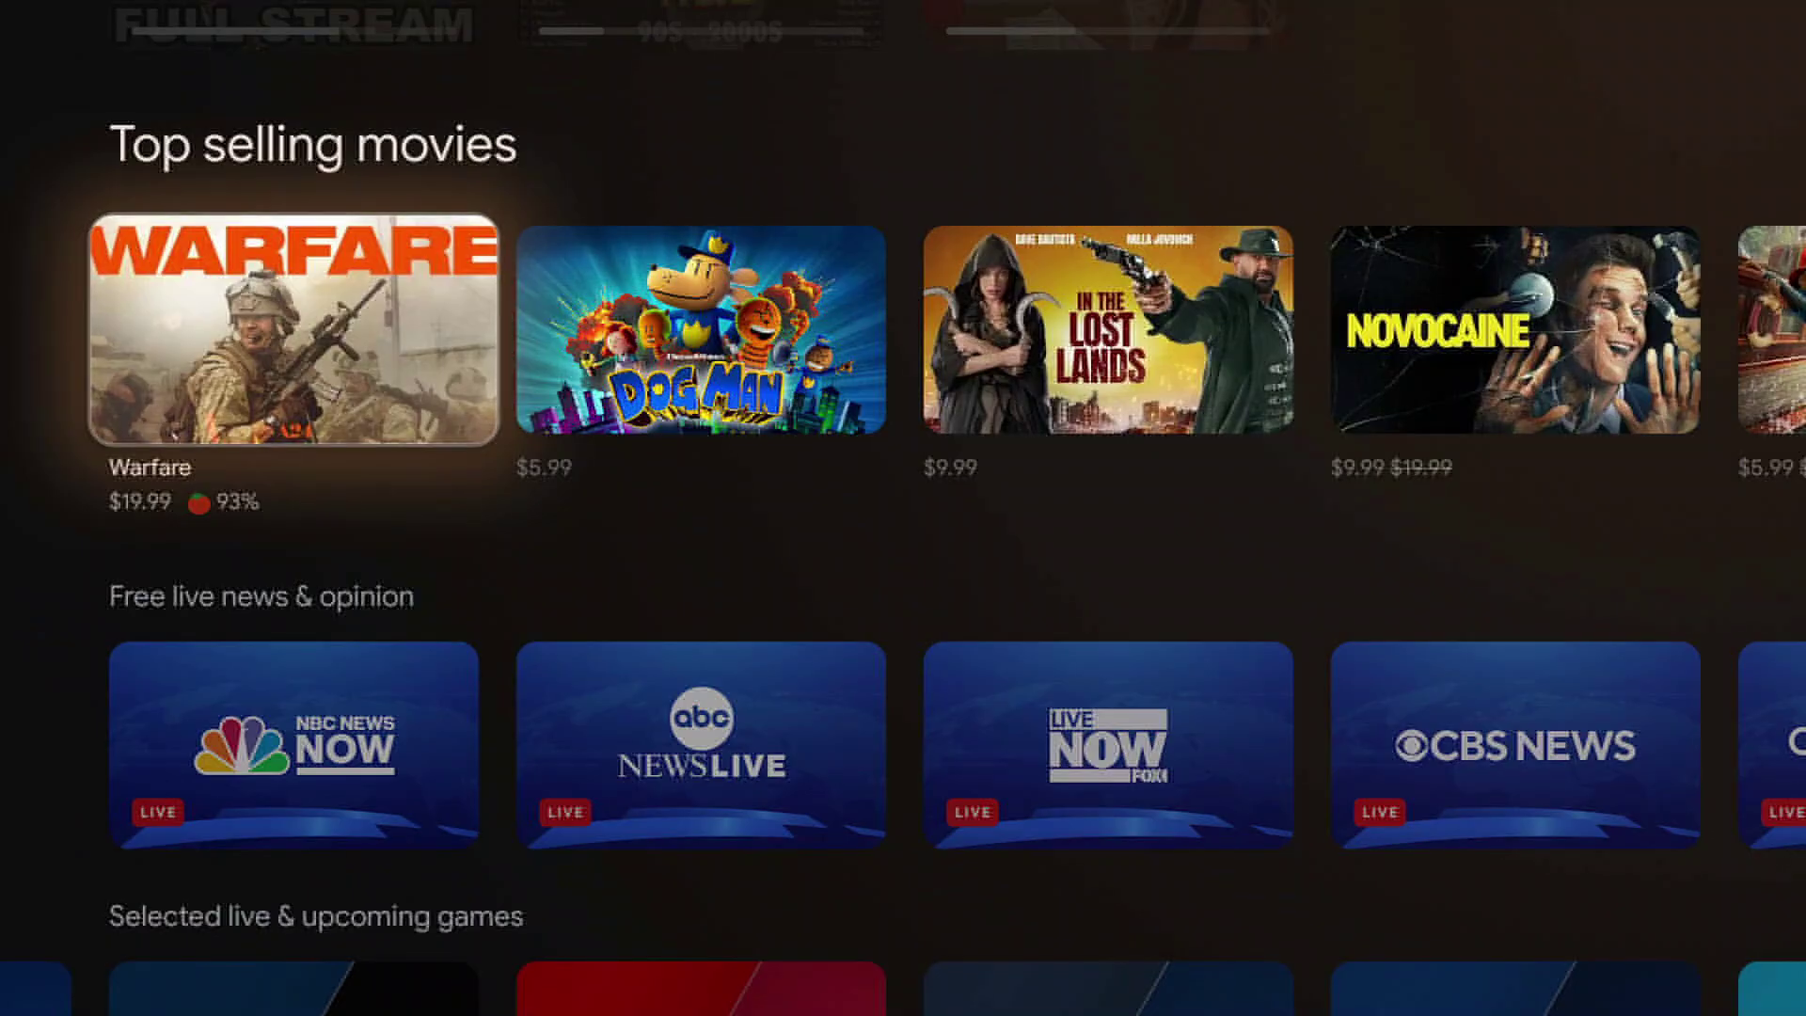
key(Up)
key(Up)
key(Up)
key(Up)
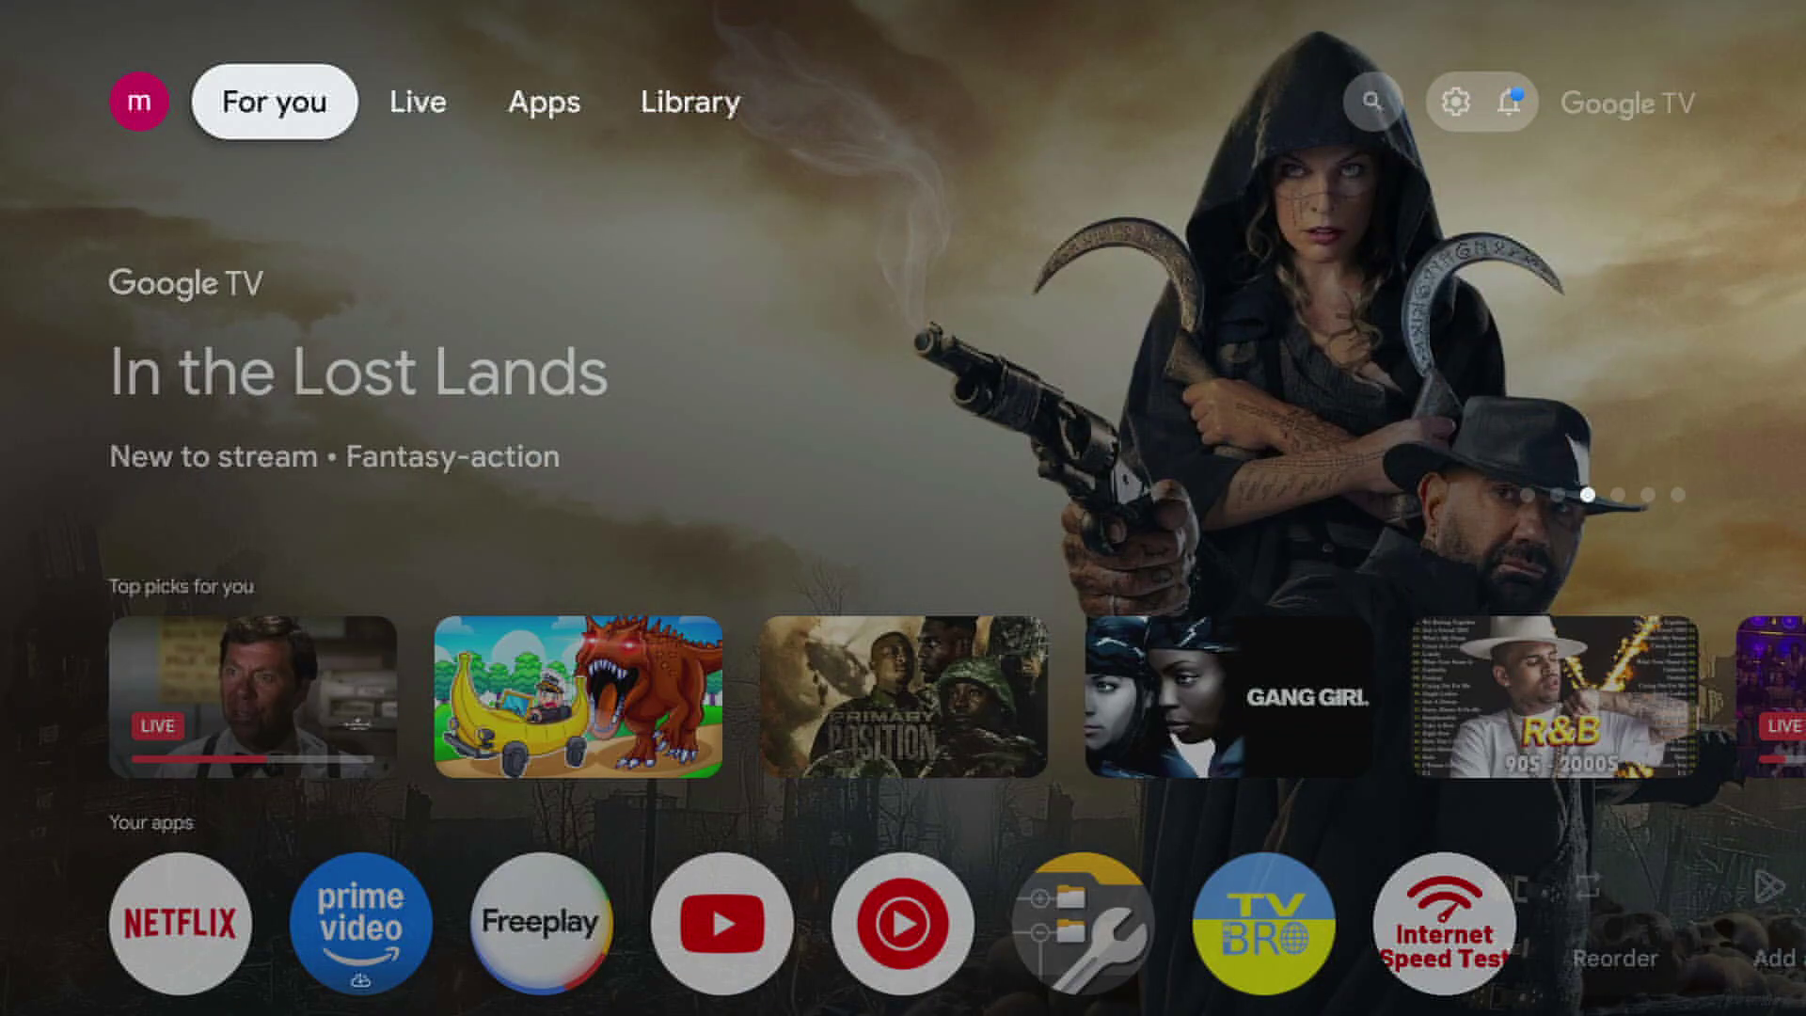
- Open the shortcut setup for the remote's star button, compare the two shortcut types, and choose Favorite app
key(Right)
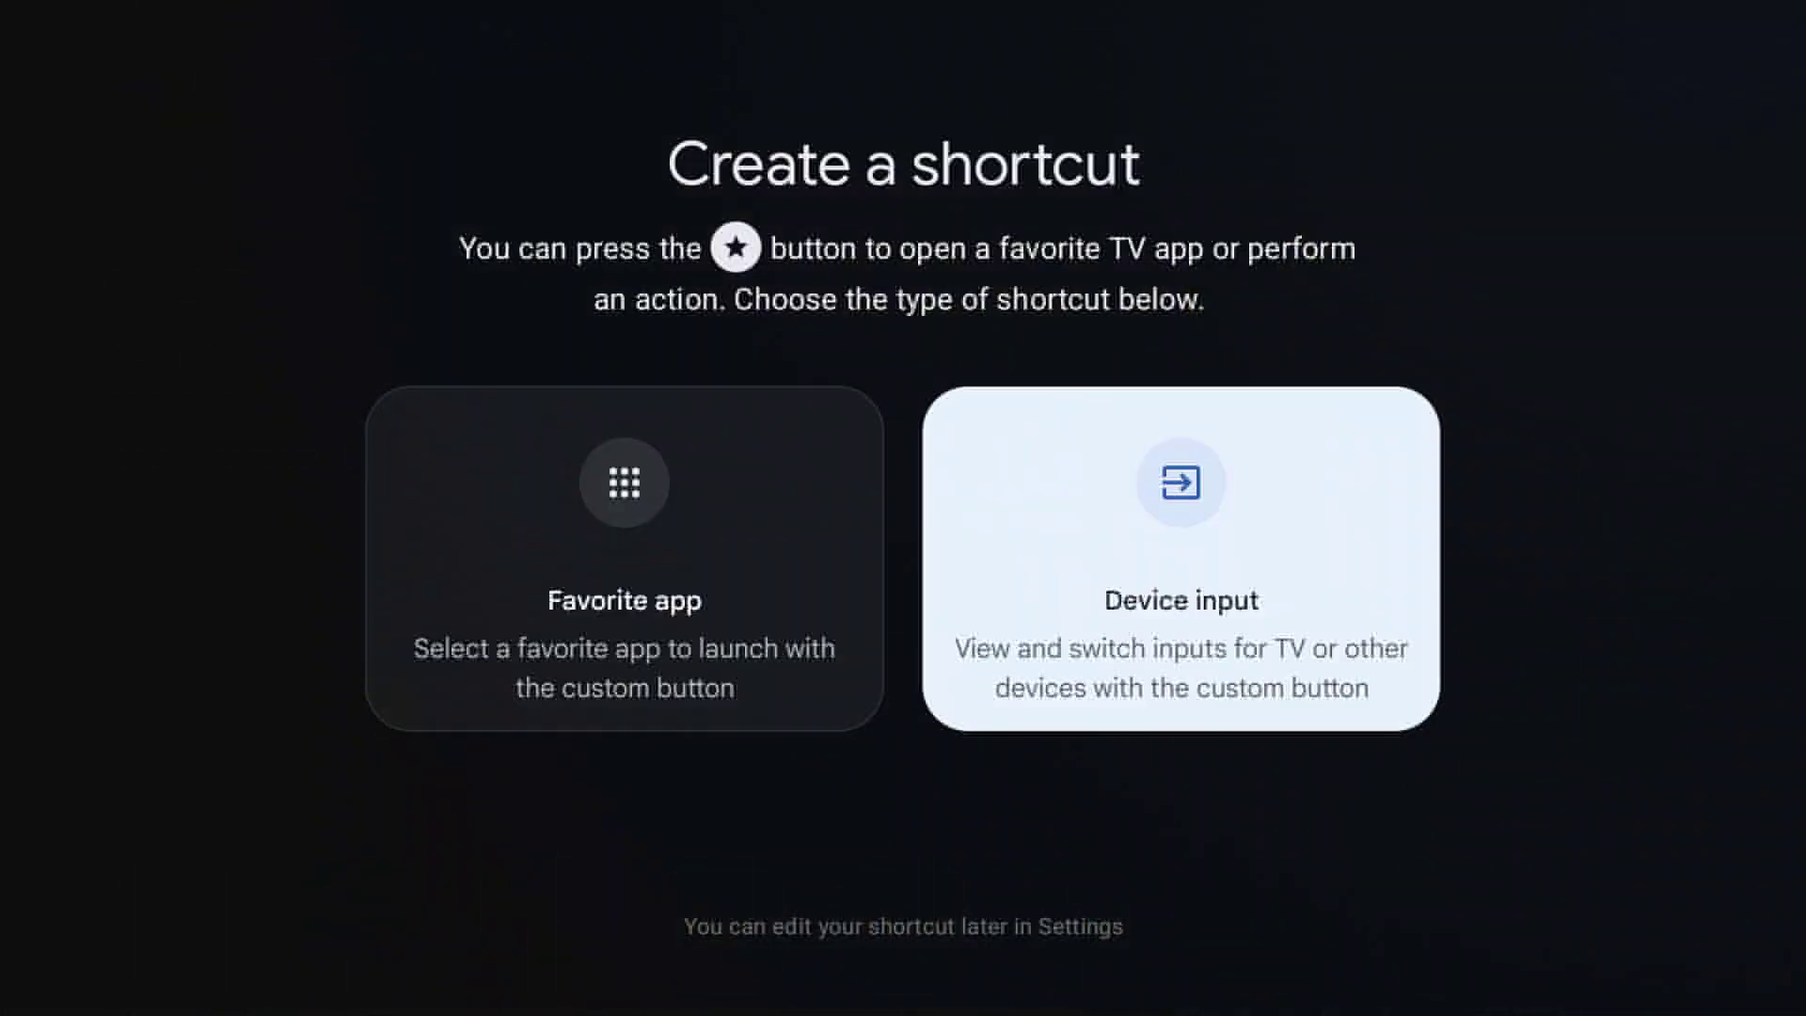
key(Left)
key(Right)
key(Left)
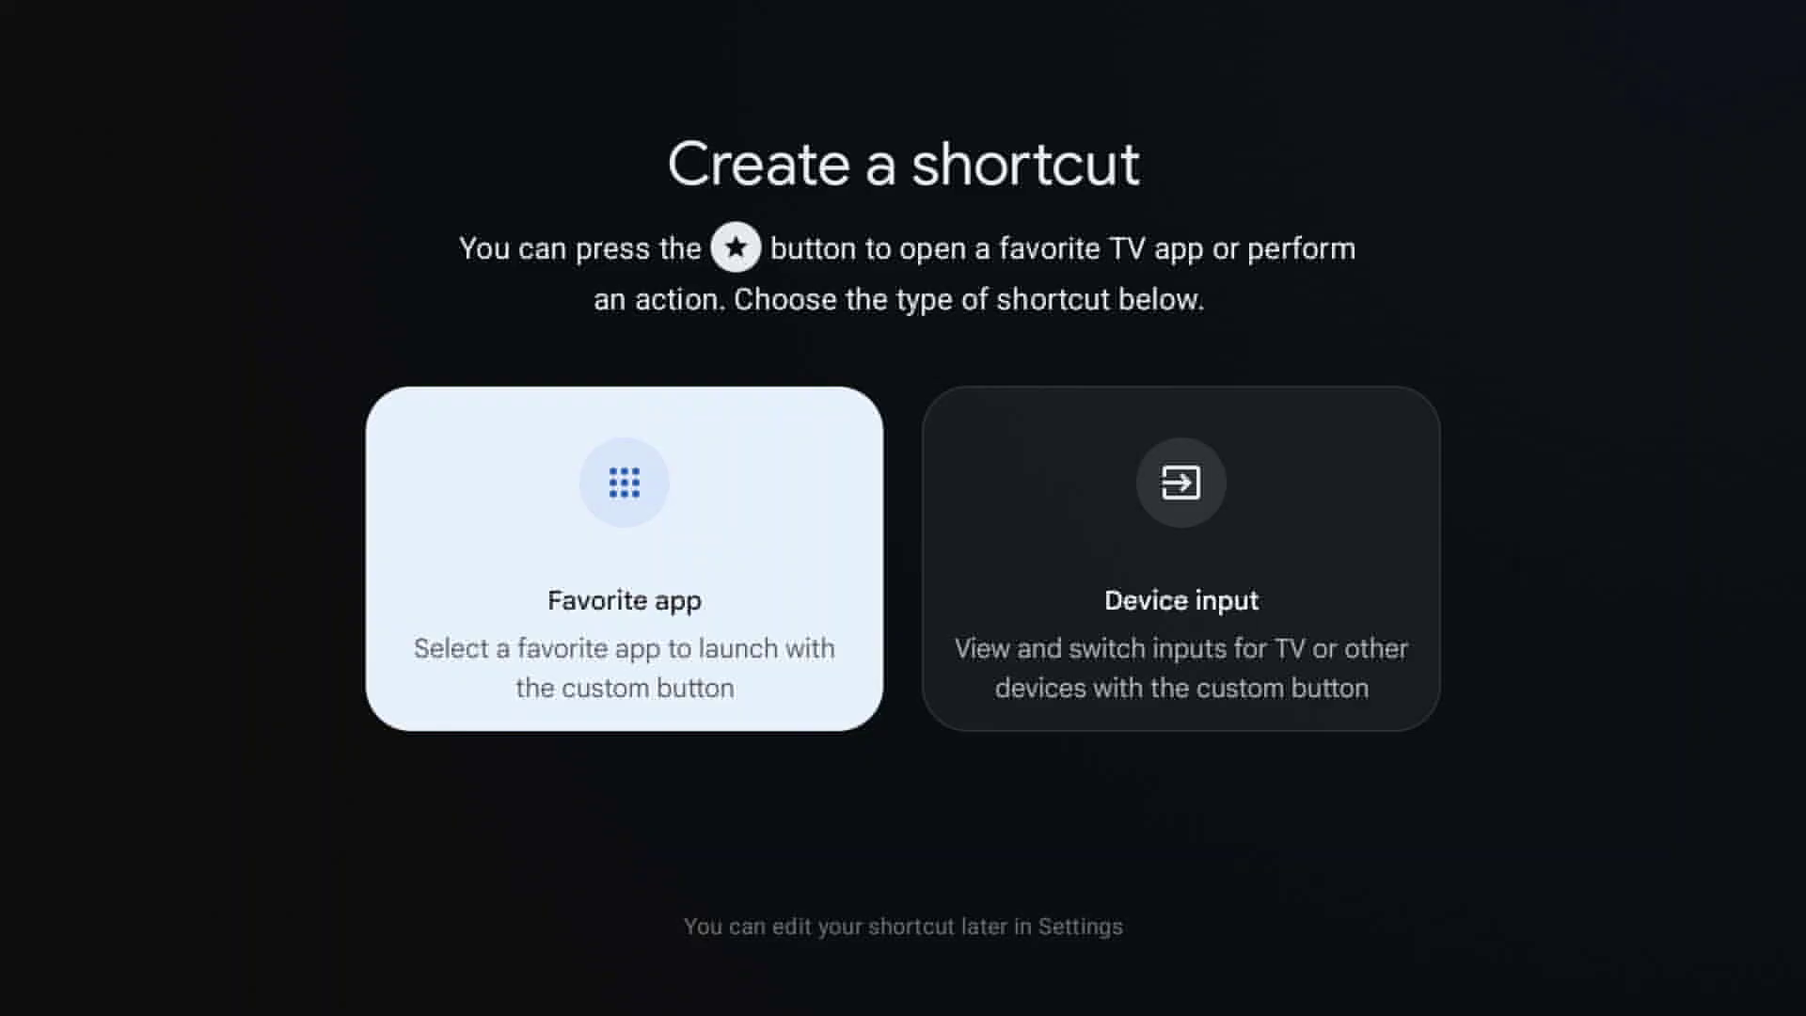
key(Right)
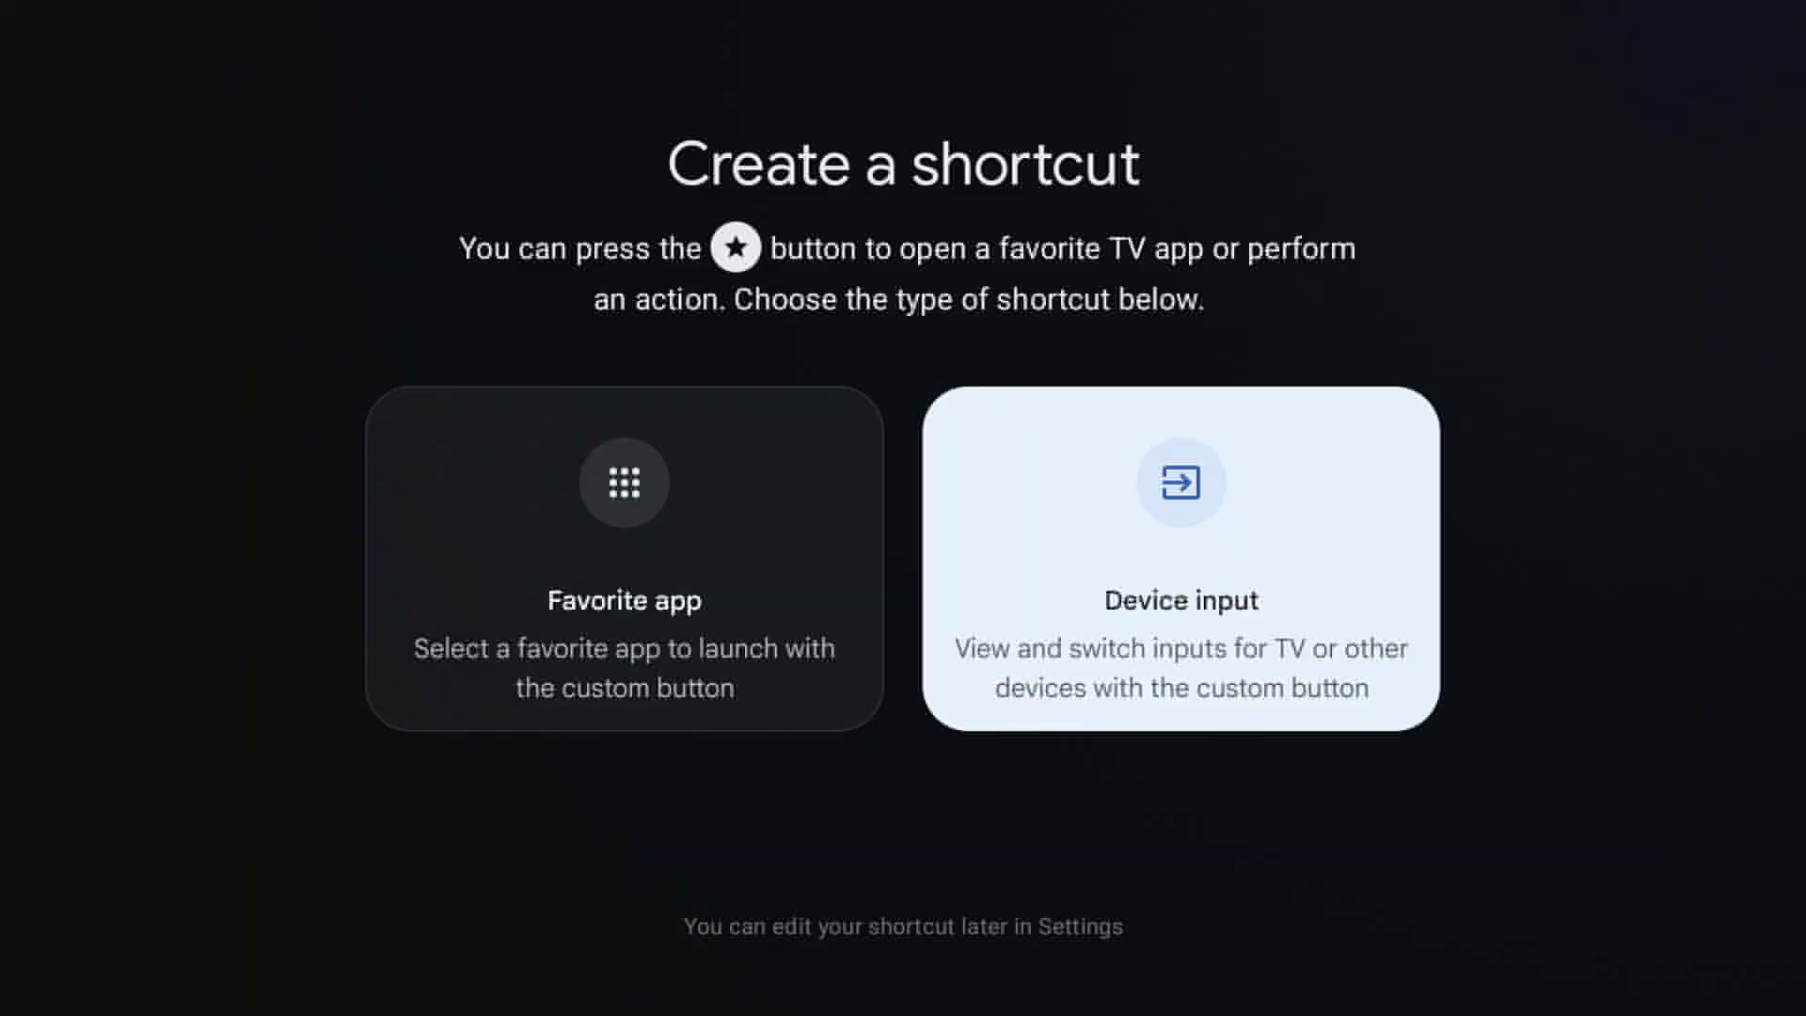
key(Left)
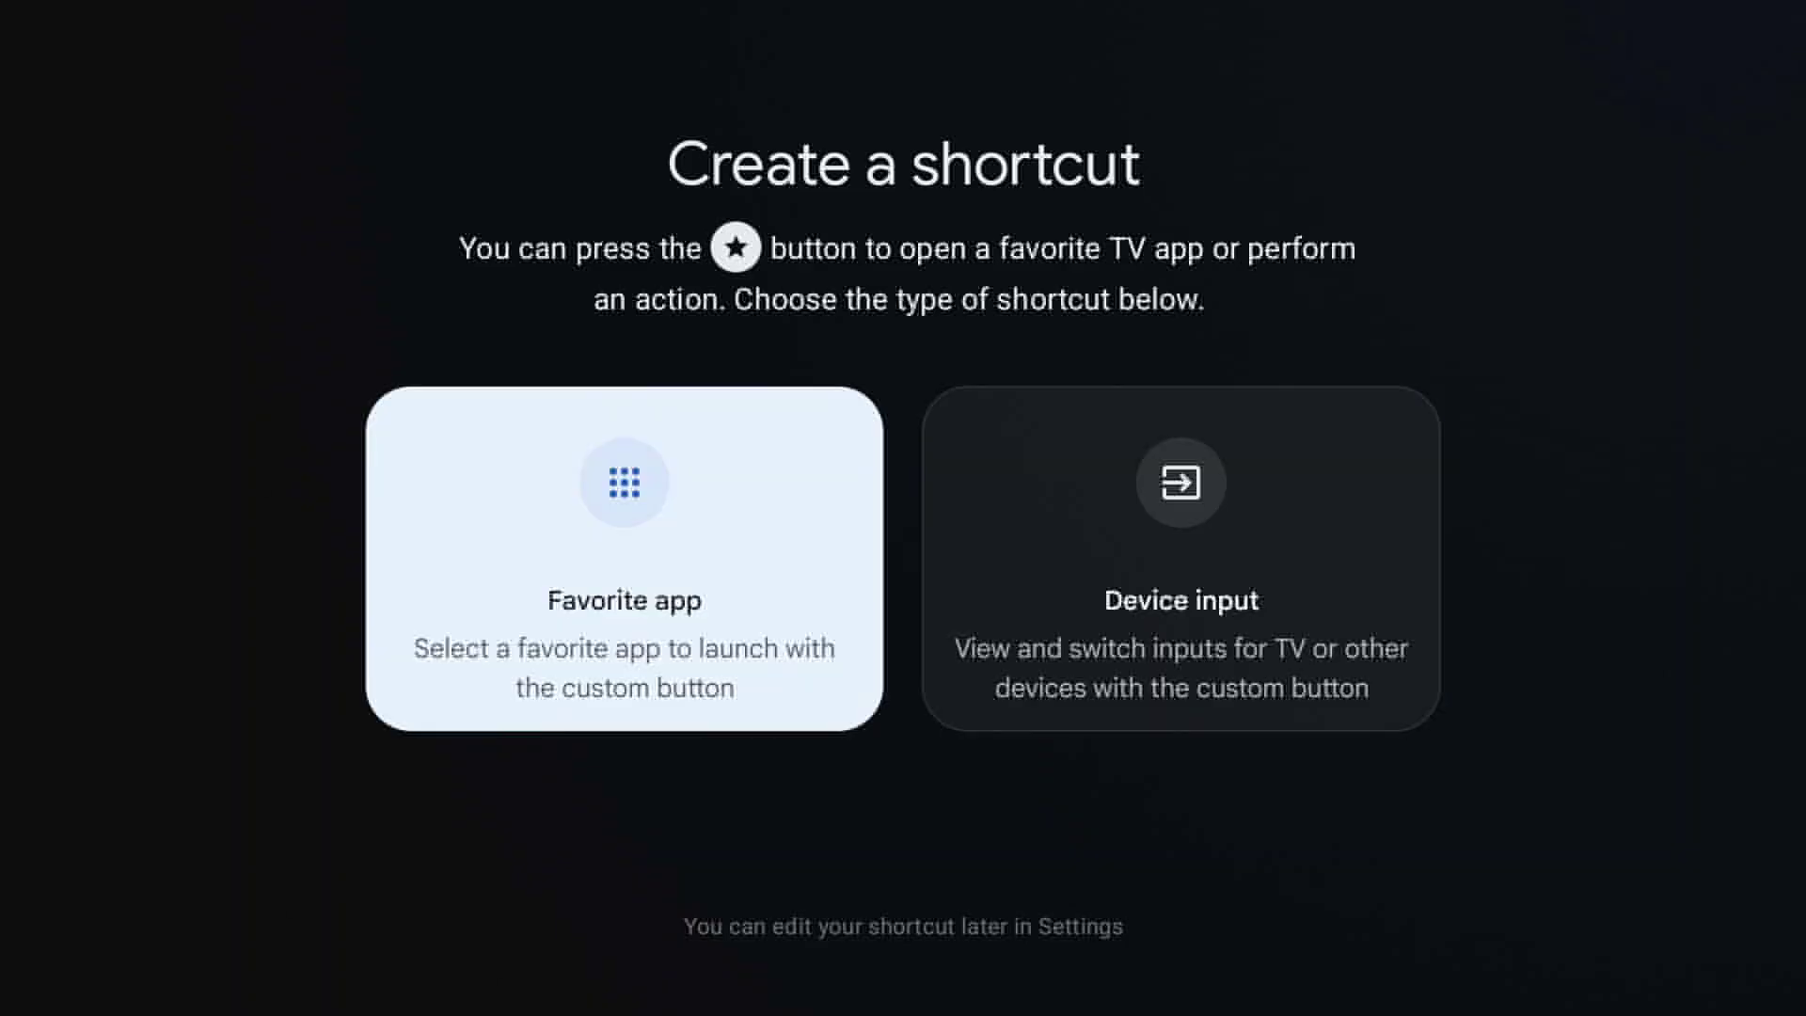
key(Return)
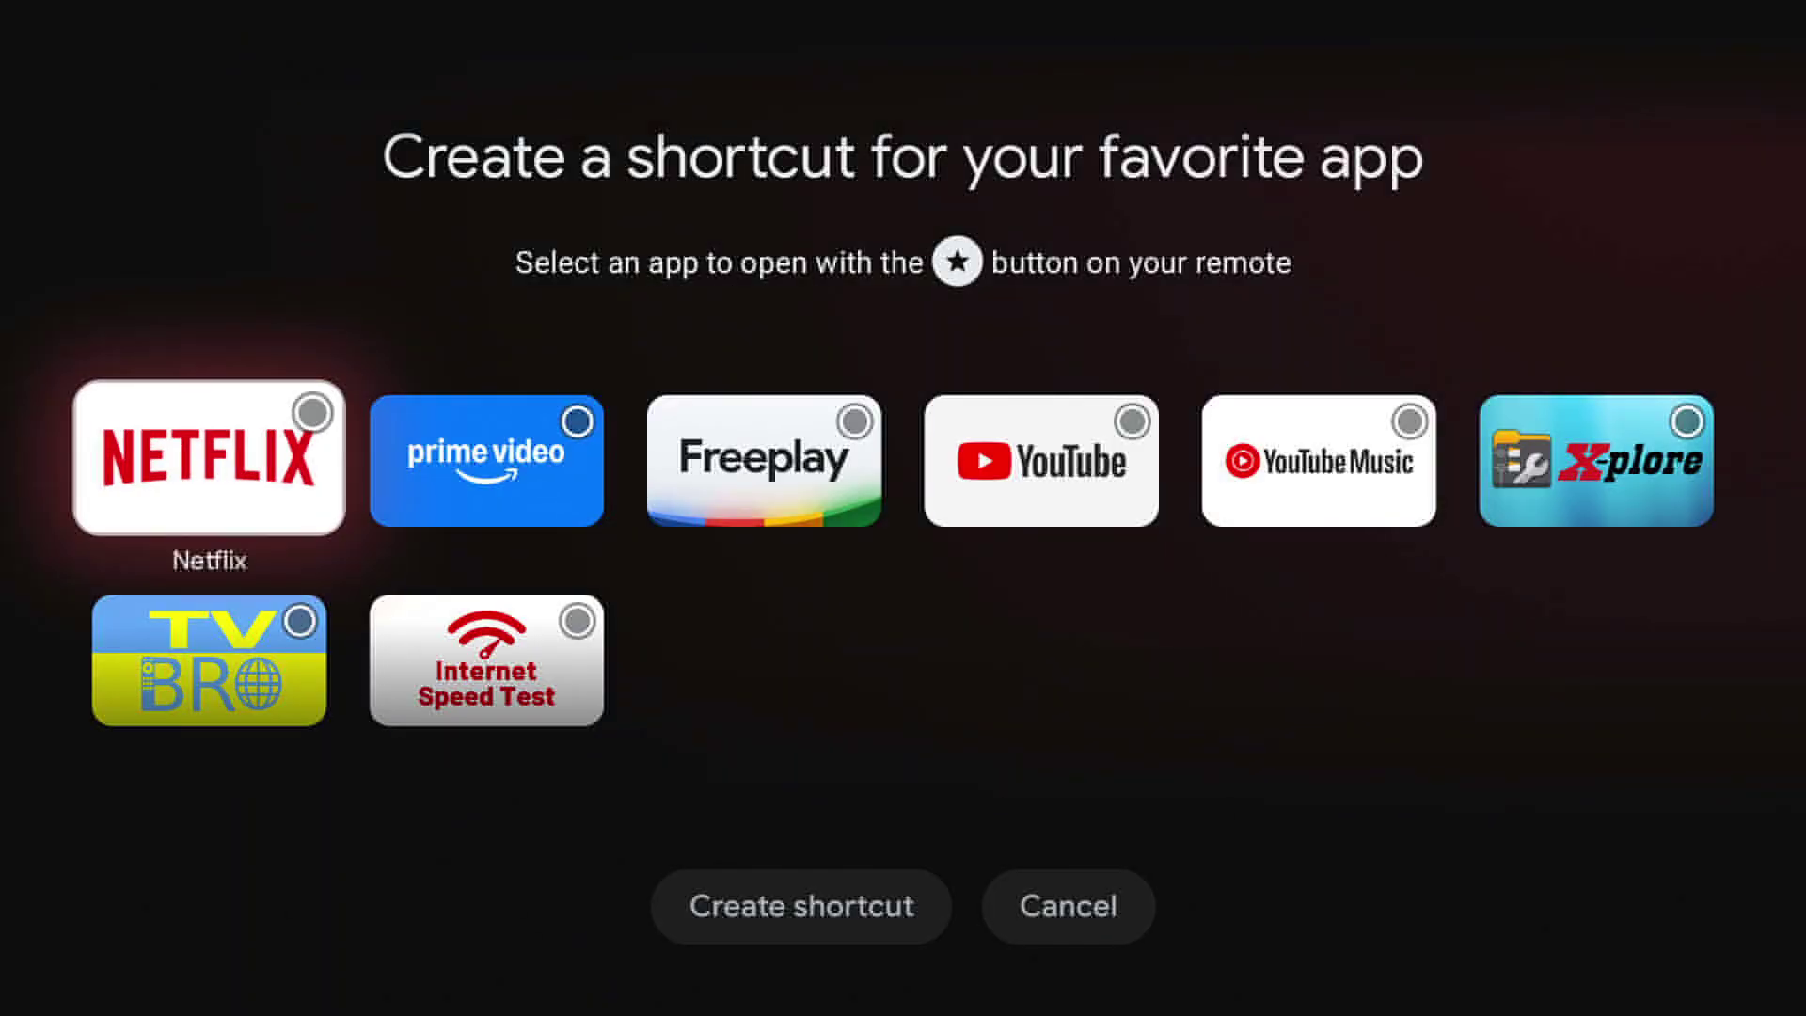
- Select TV Bro as the favorite app and create the star button shortcut
key(Right)
key(Left)
key(Down)
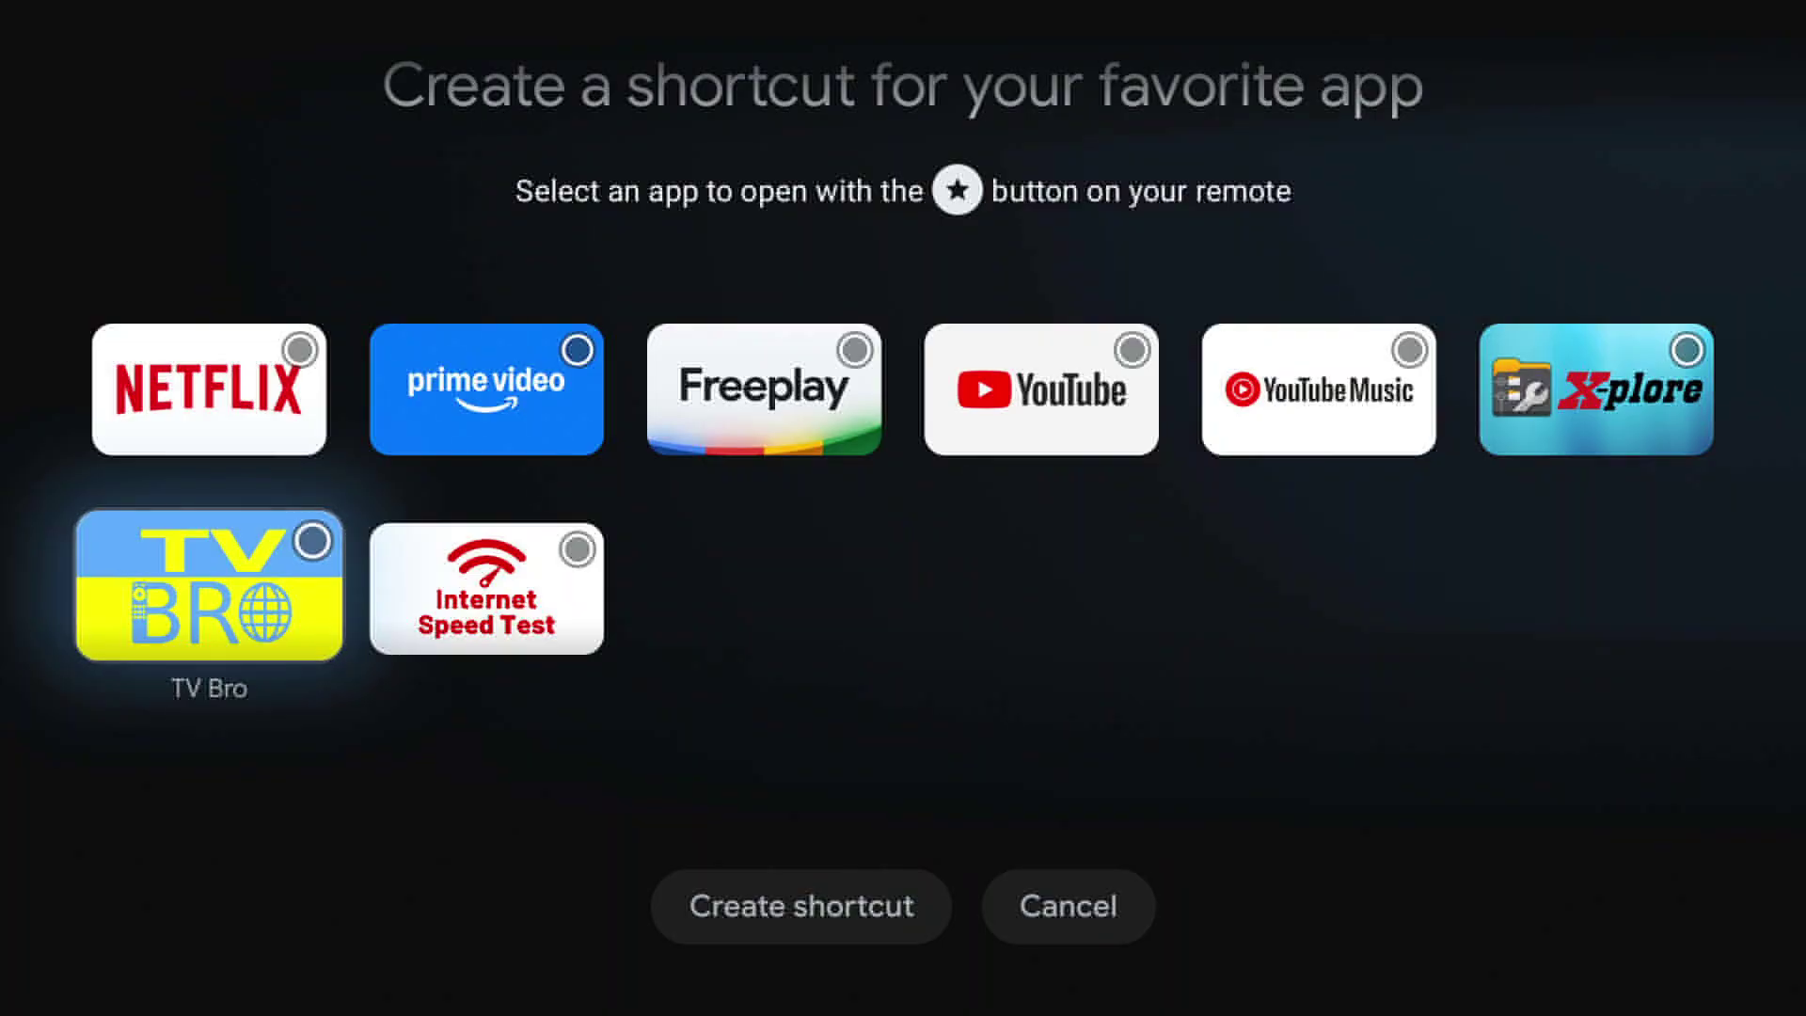
key(Right)
key(Left)
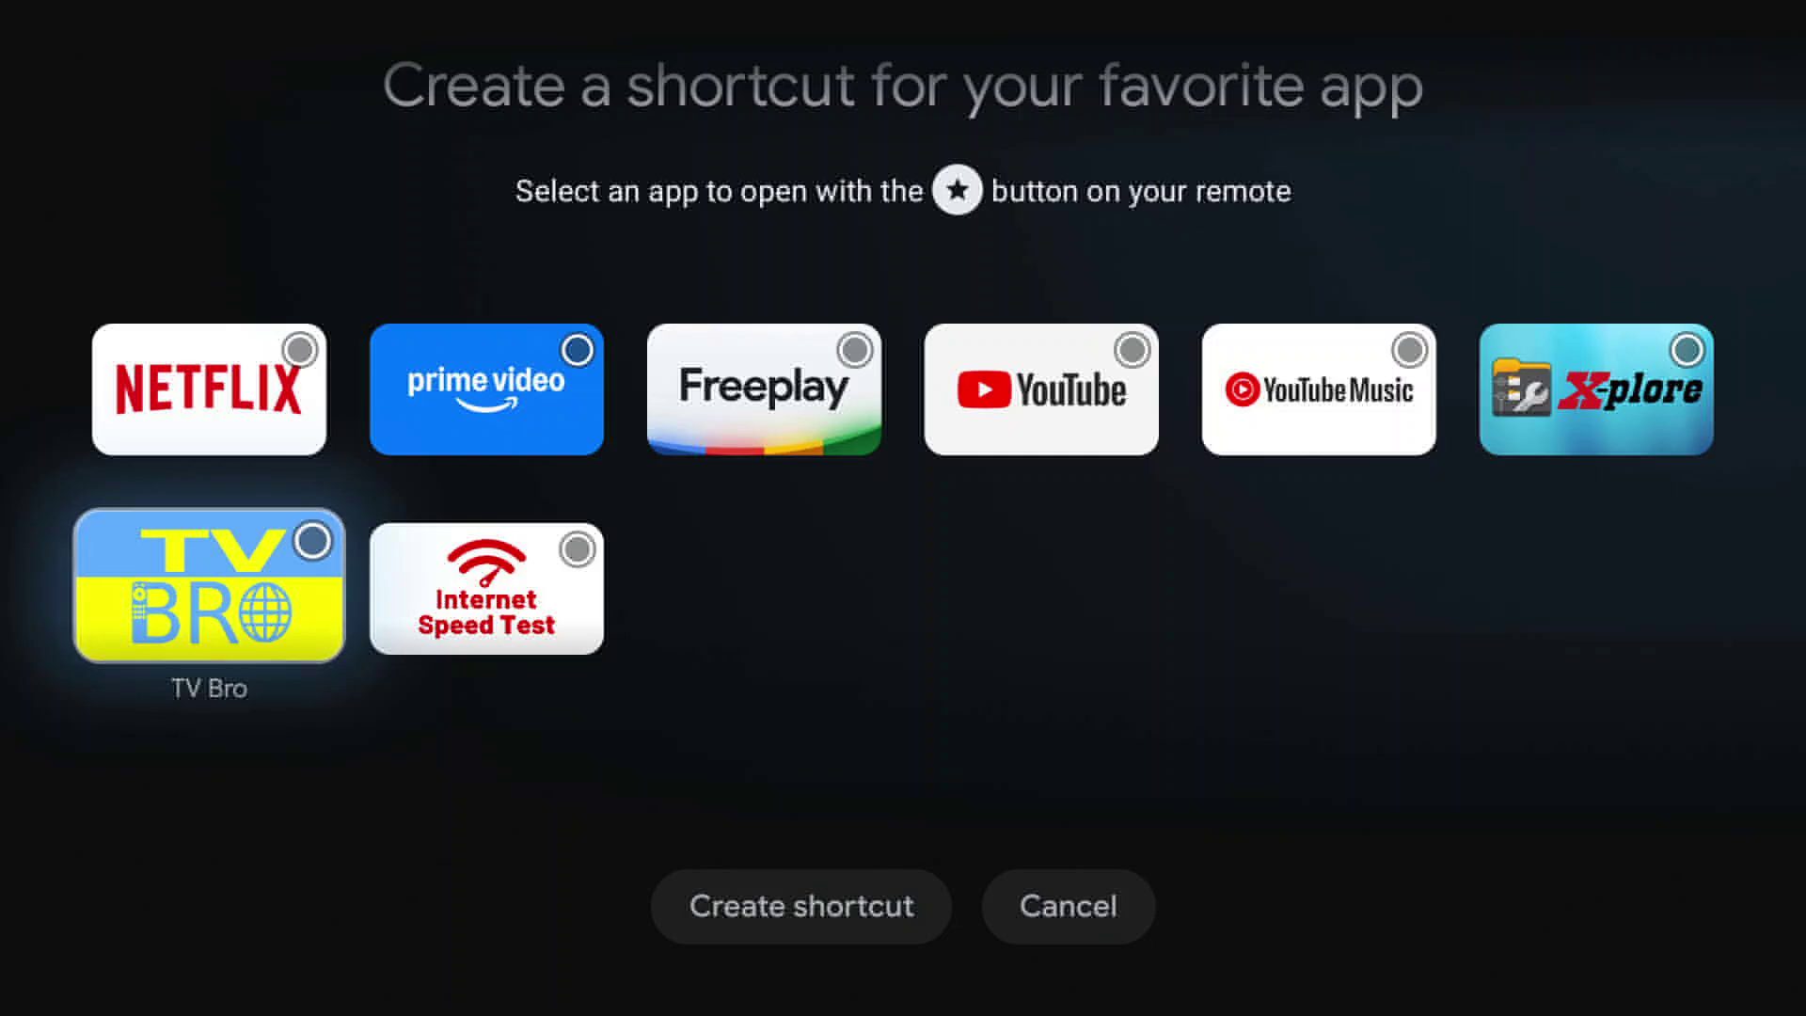
key(Return)
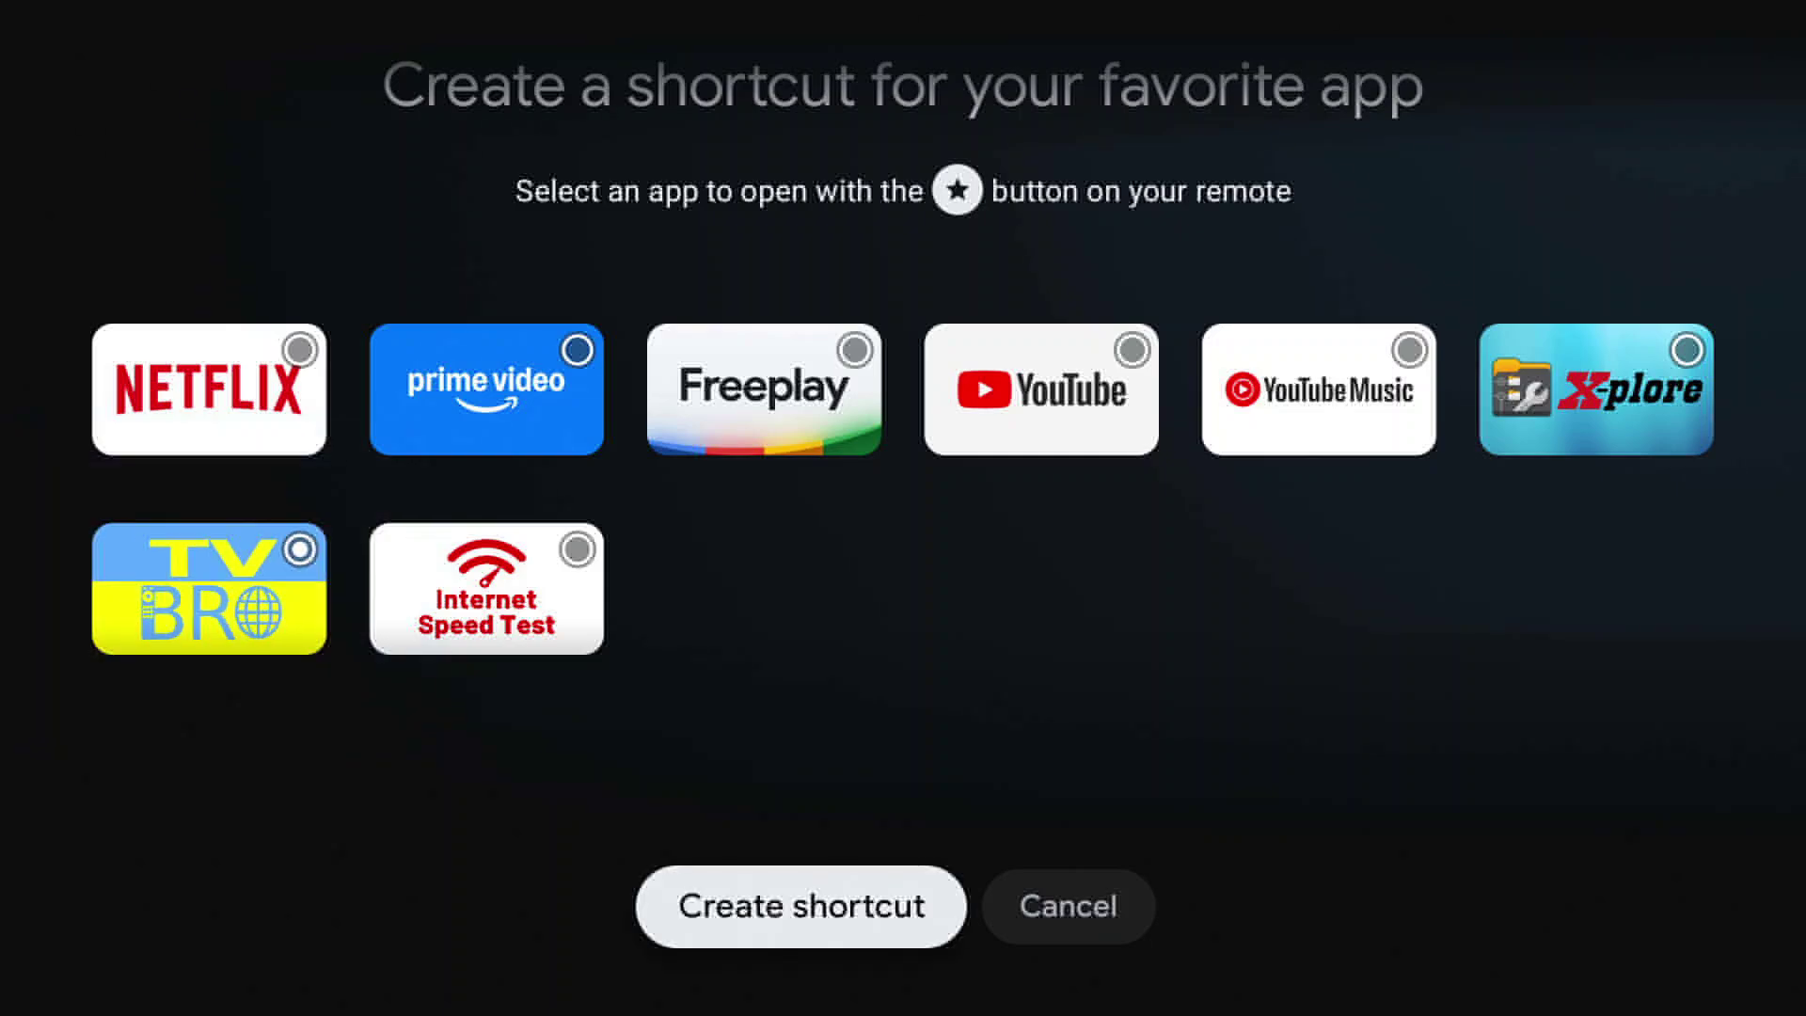
key(Return)
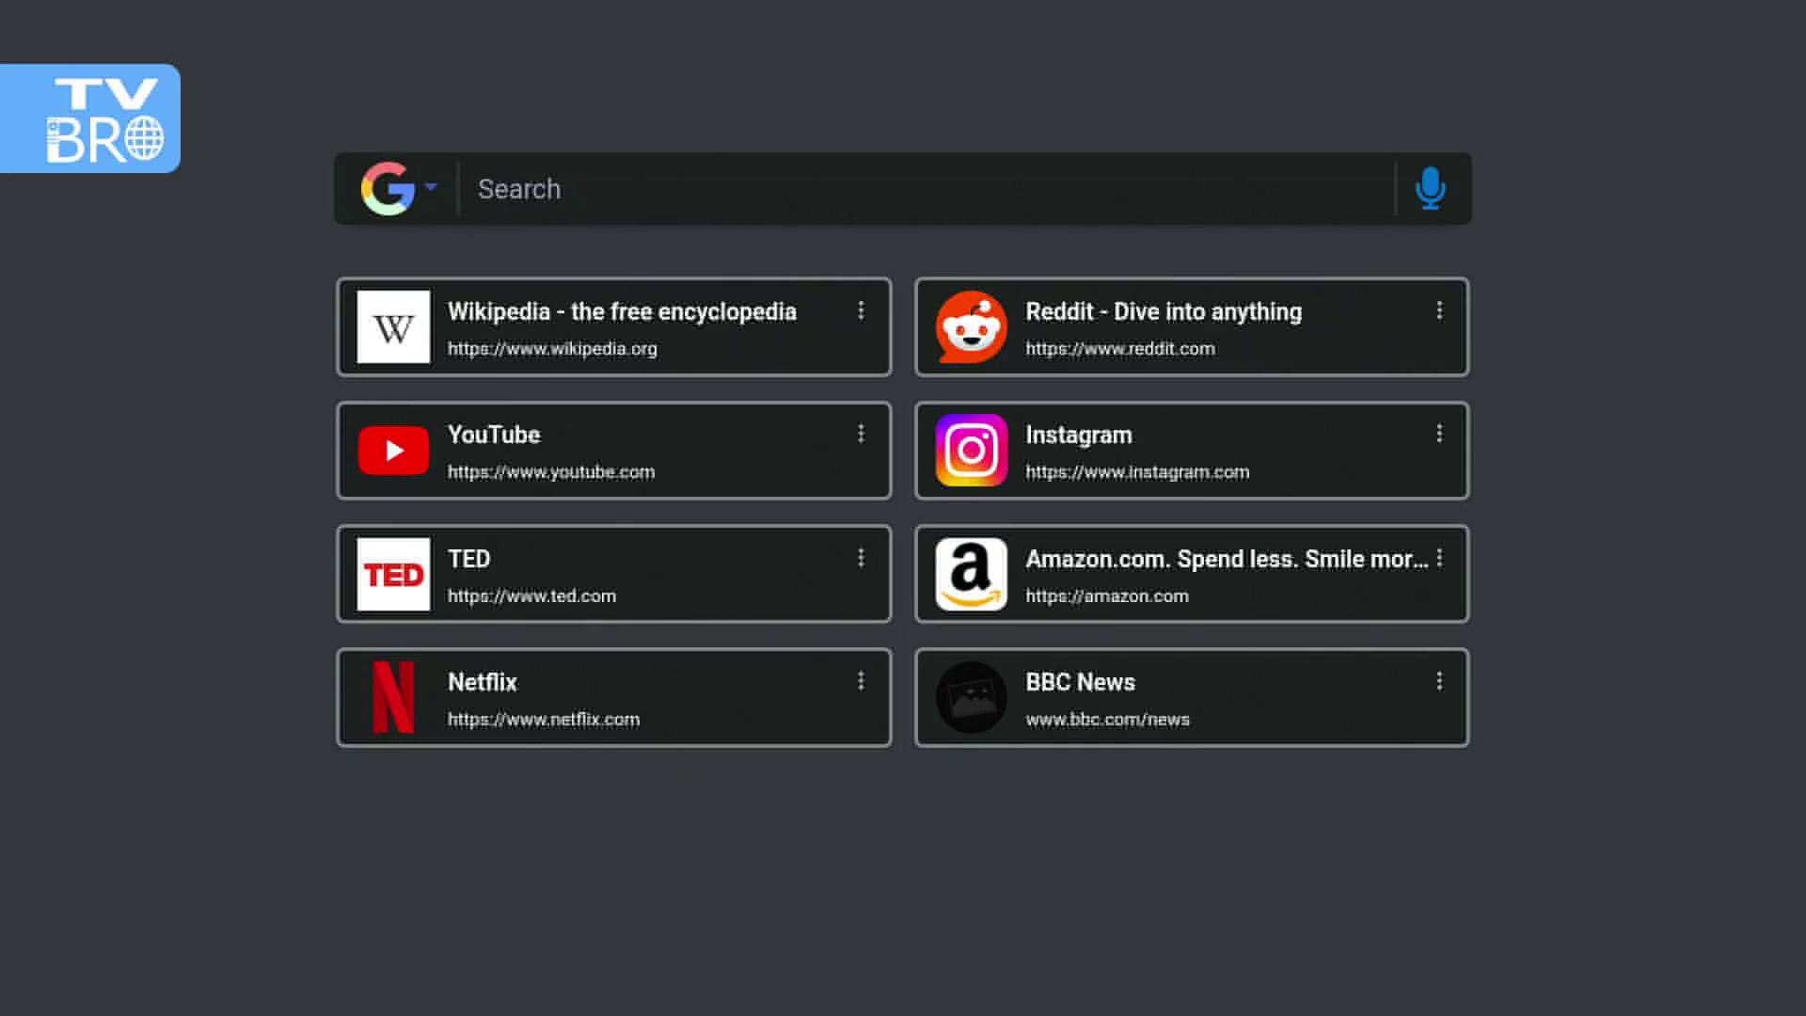
- Show TV Bro's browser controls and return to the home screen
key(Menu)
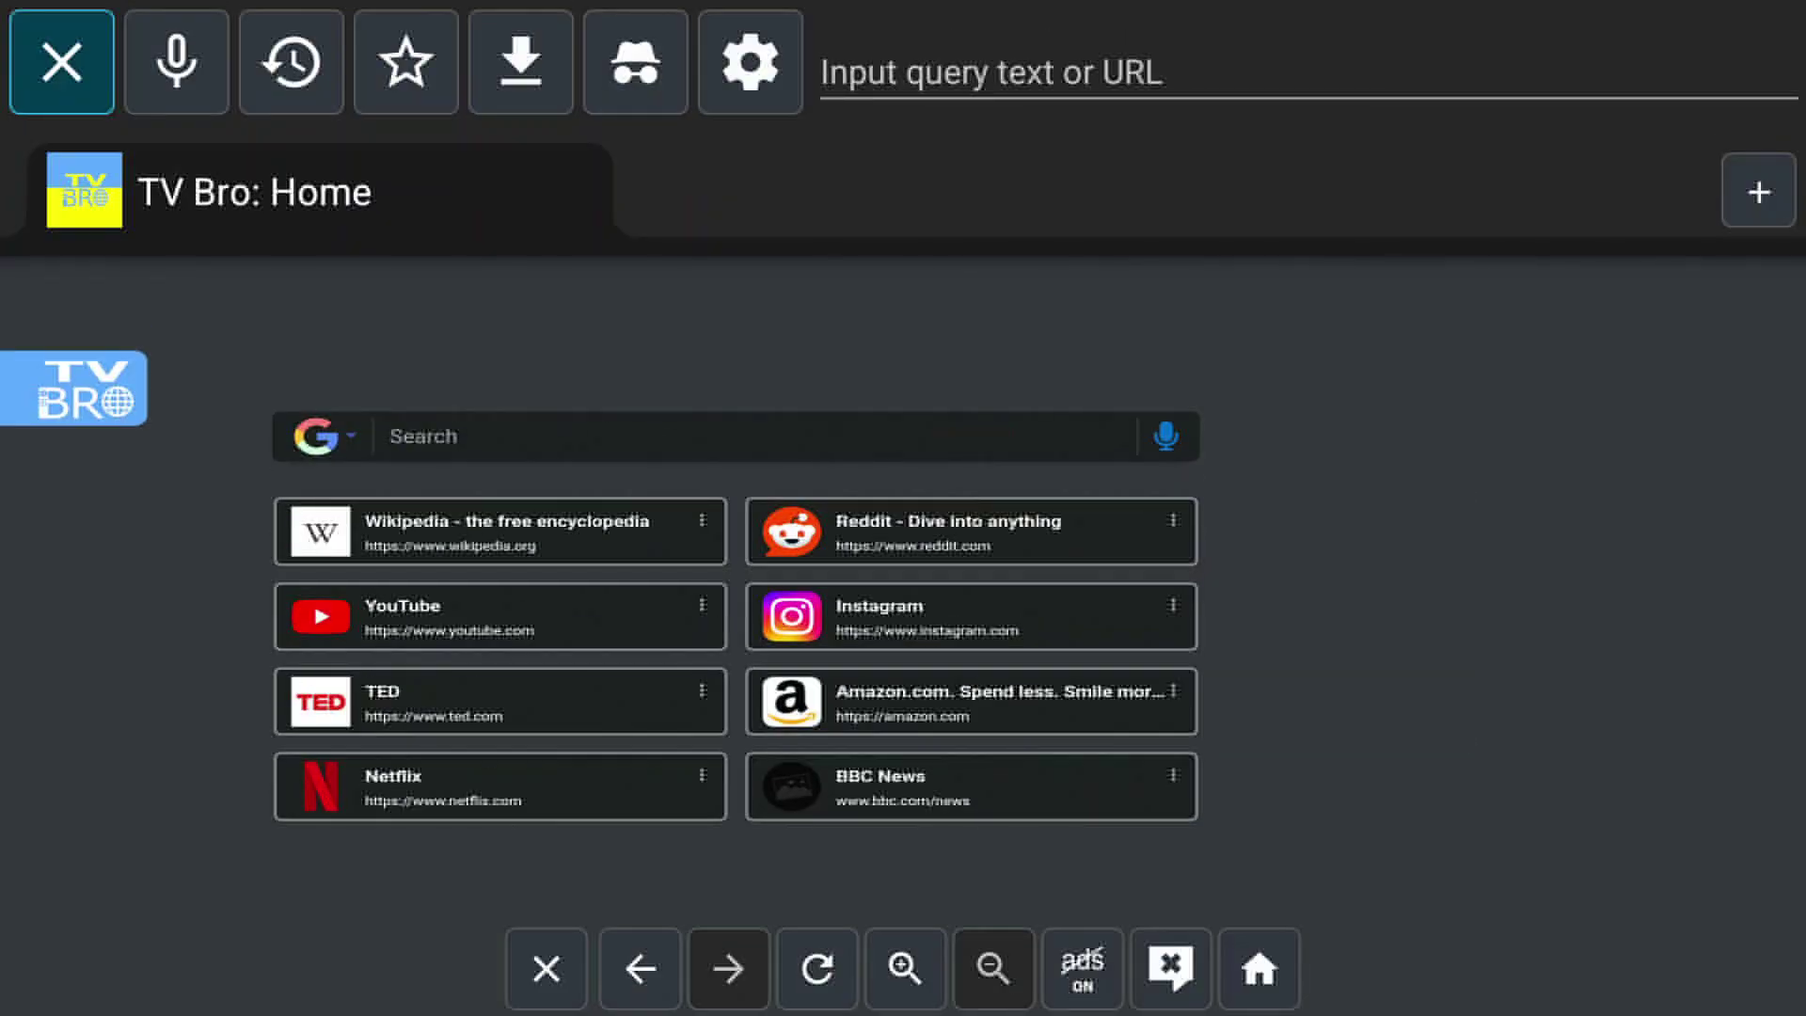
key(Home)
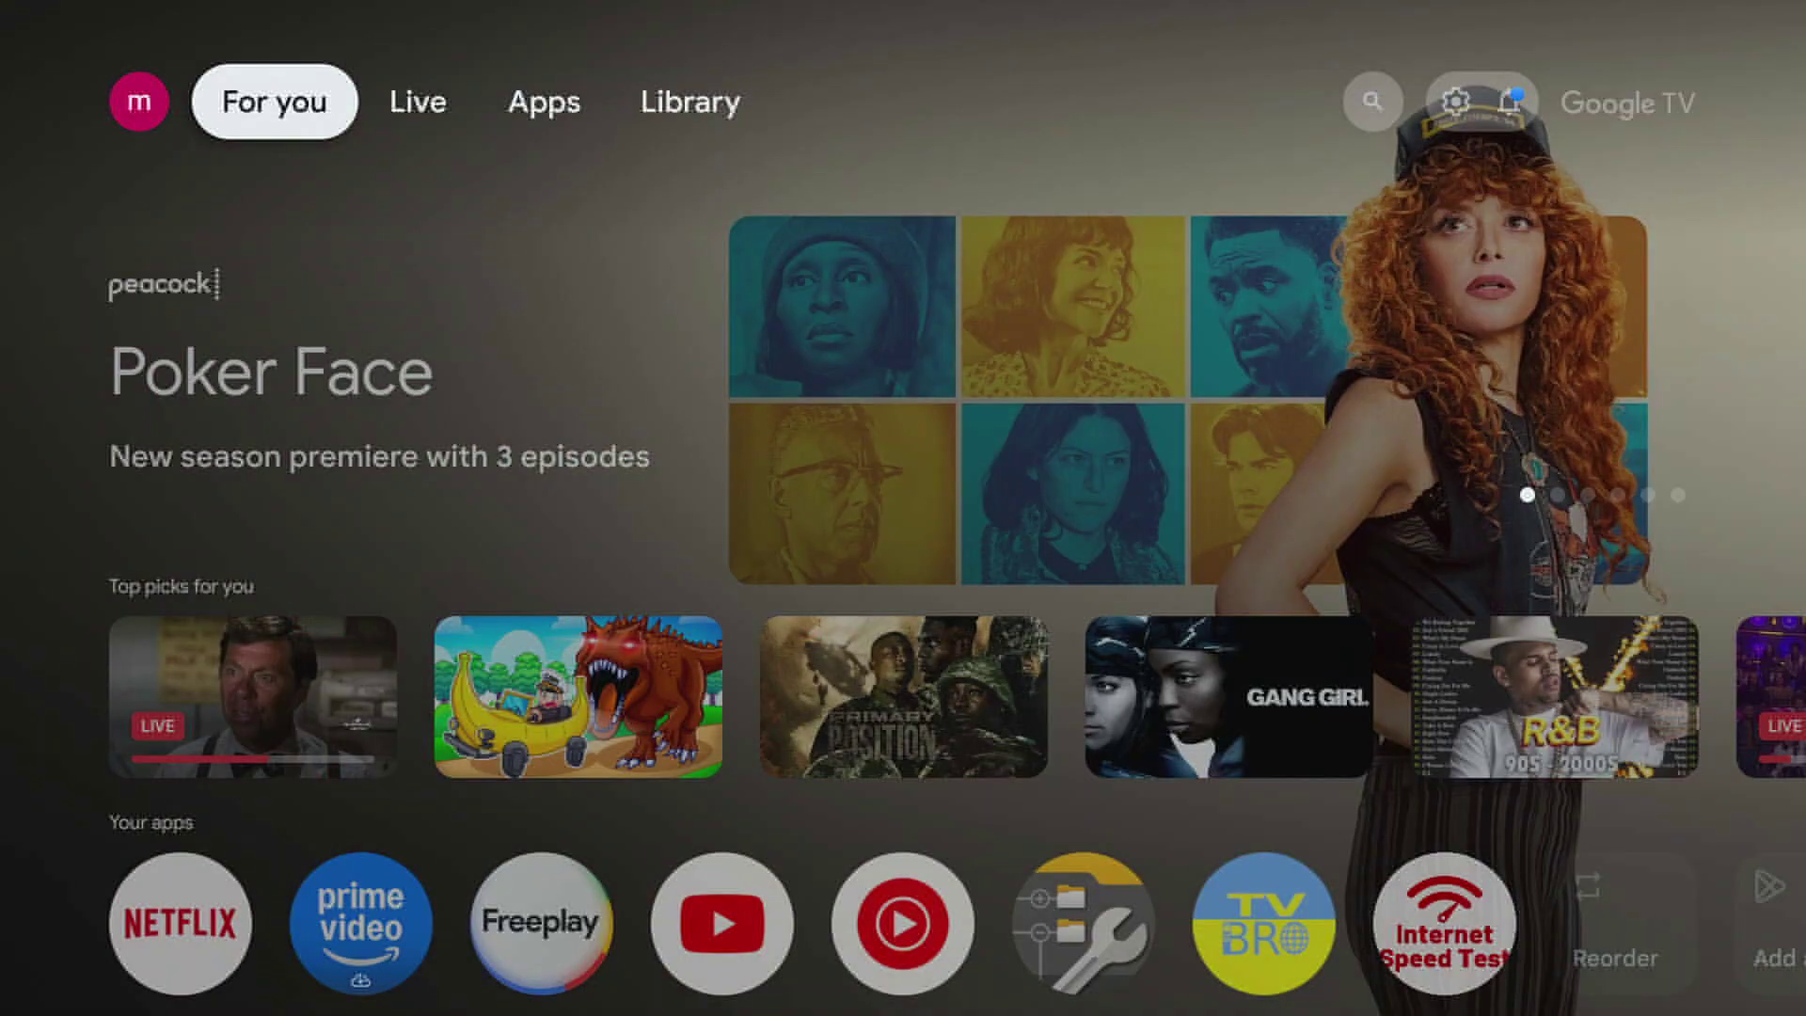
- Reassign the remote's star button shortcut to the favorite app Internet Speed Test
key(XF86Favorites)
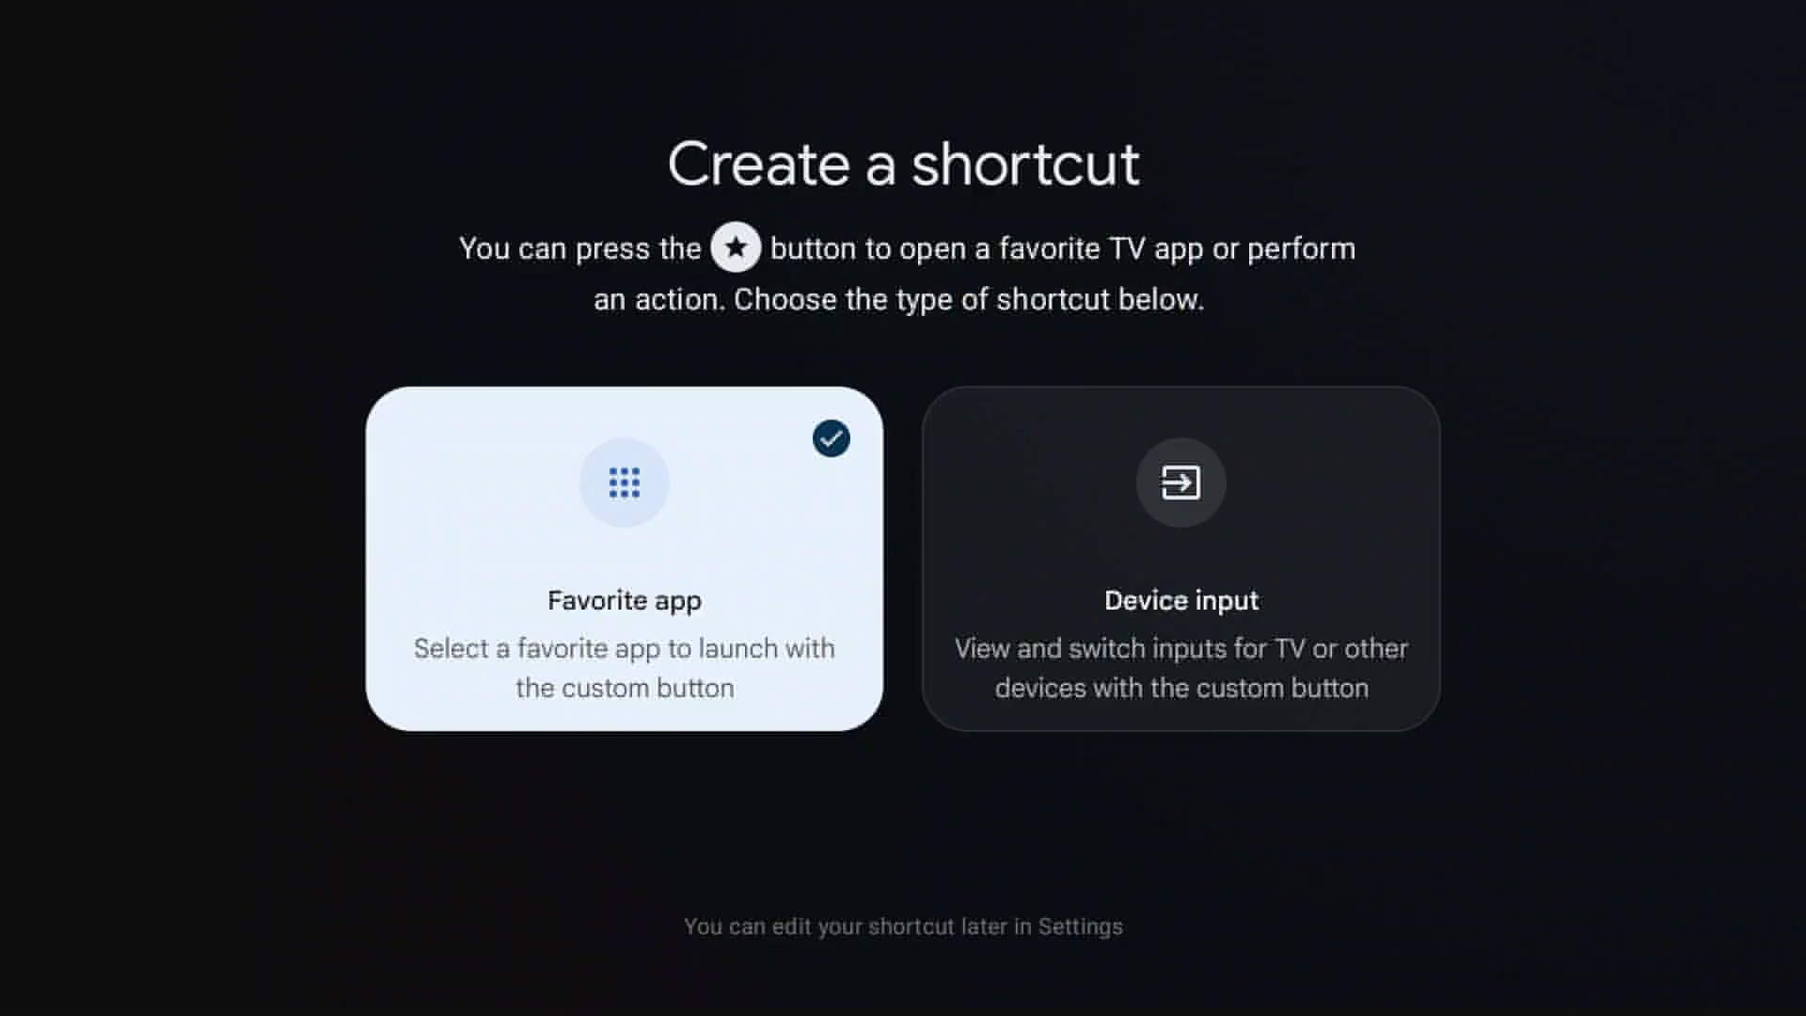
key(Return)
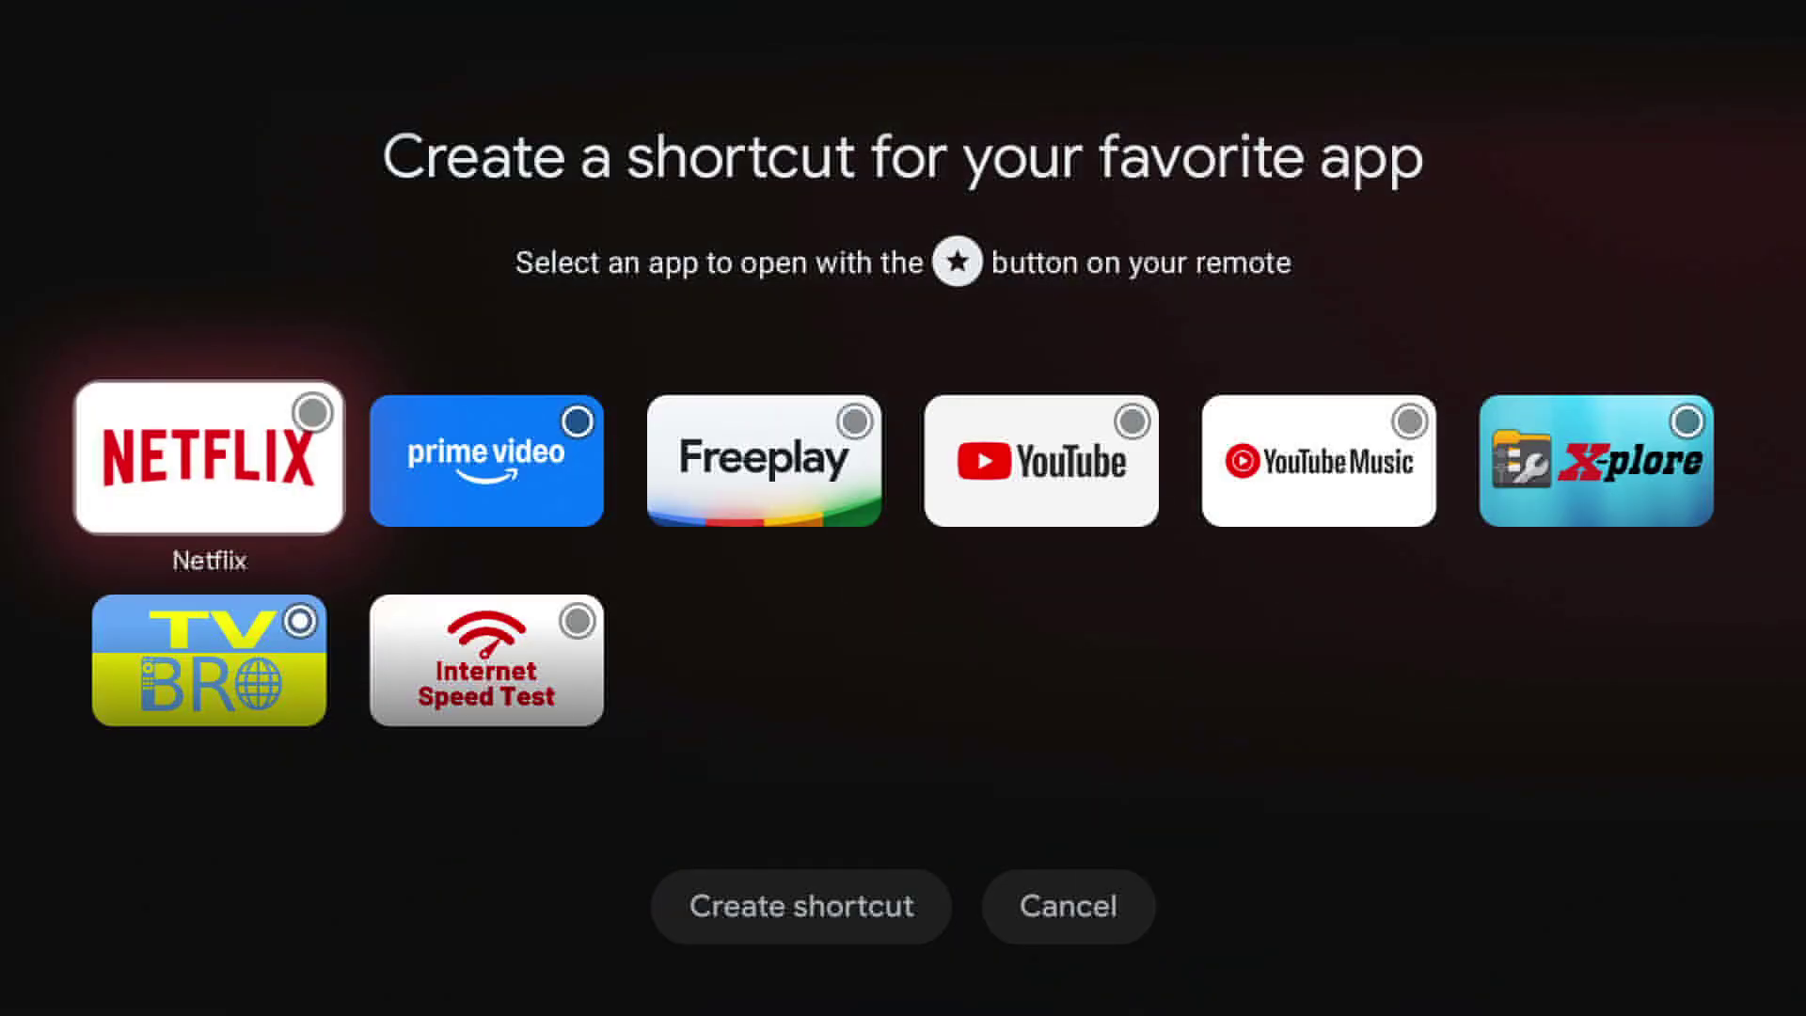
key(Right)
key(Right)
key(Left)
key(Down)
key(Return)
key(Down)
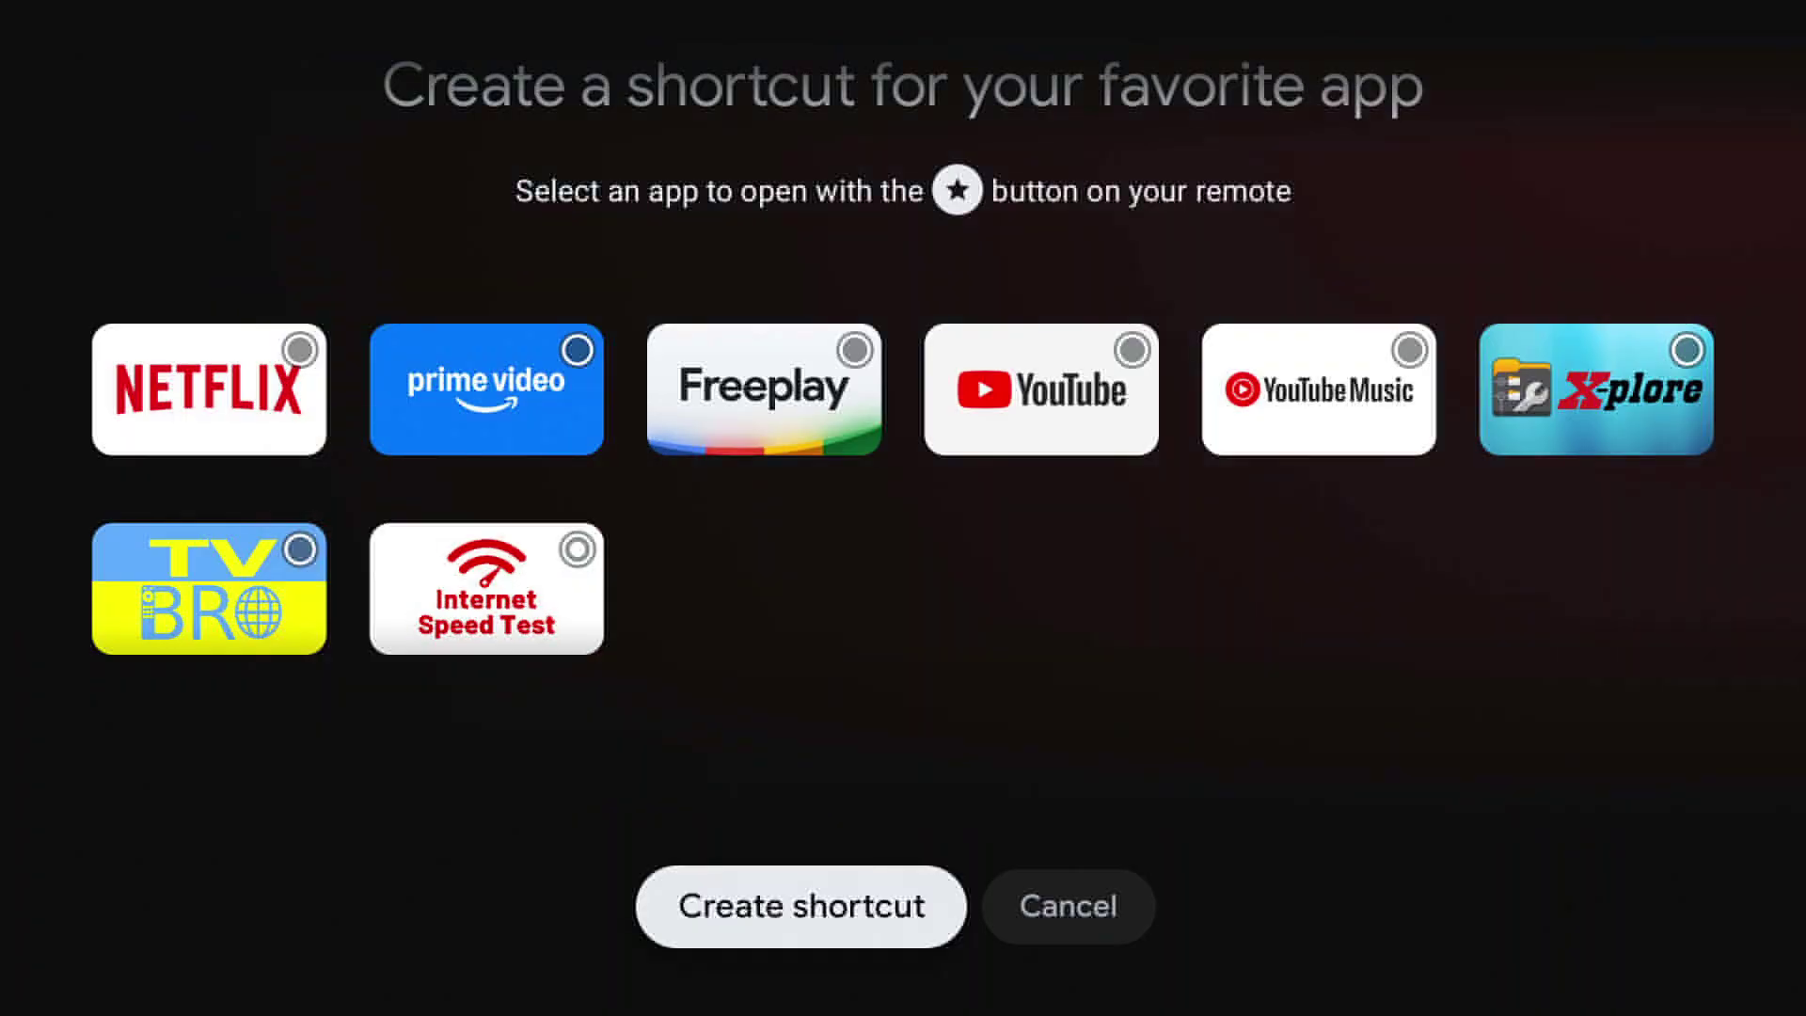
key(Return)
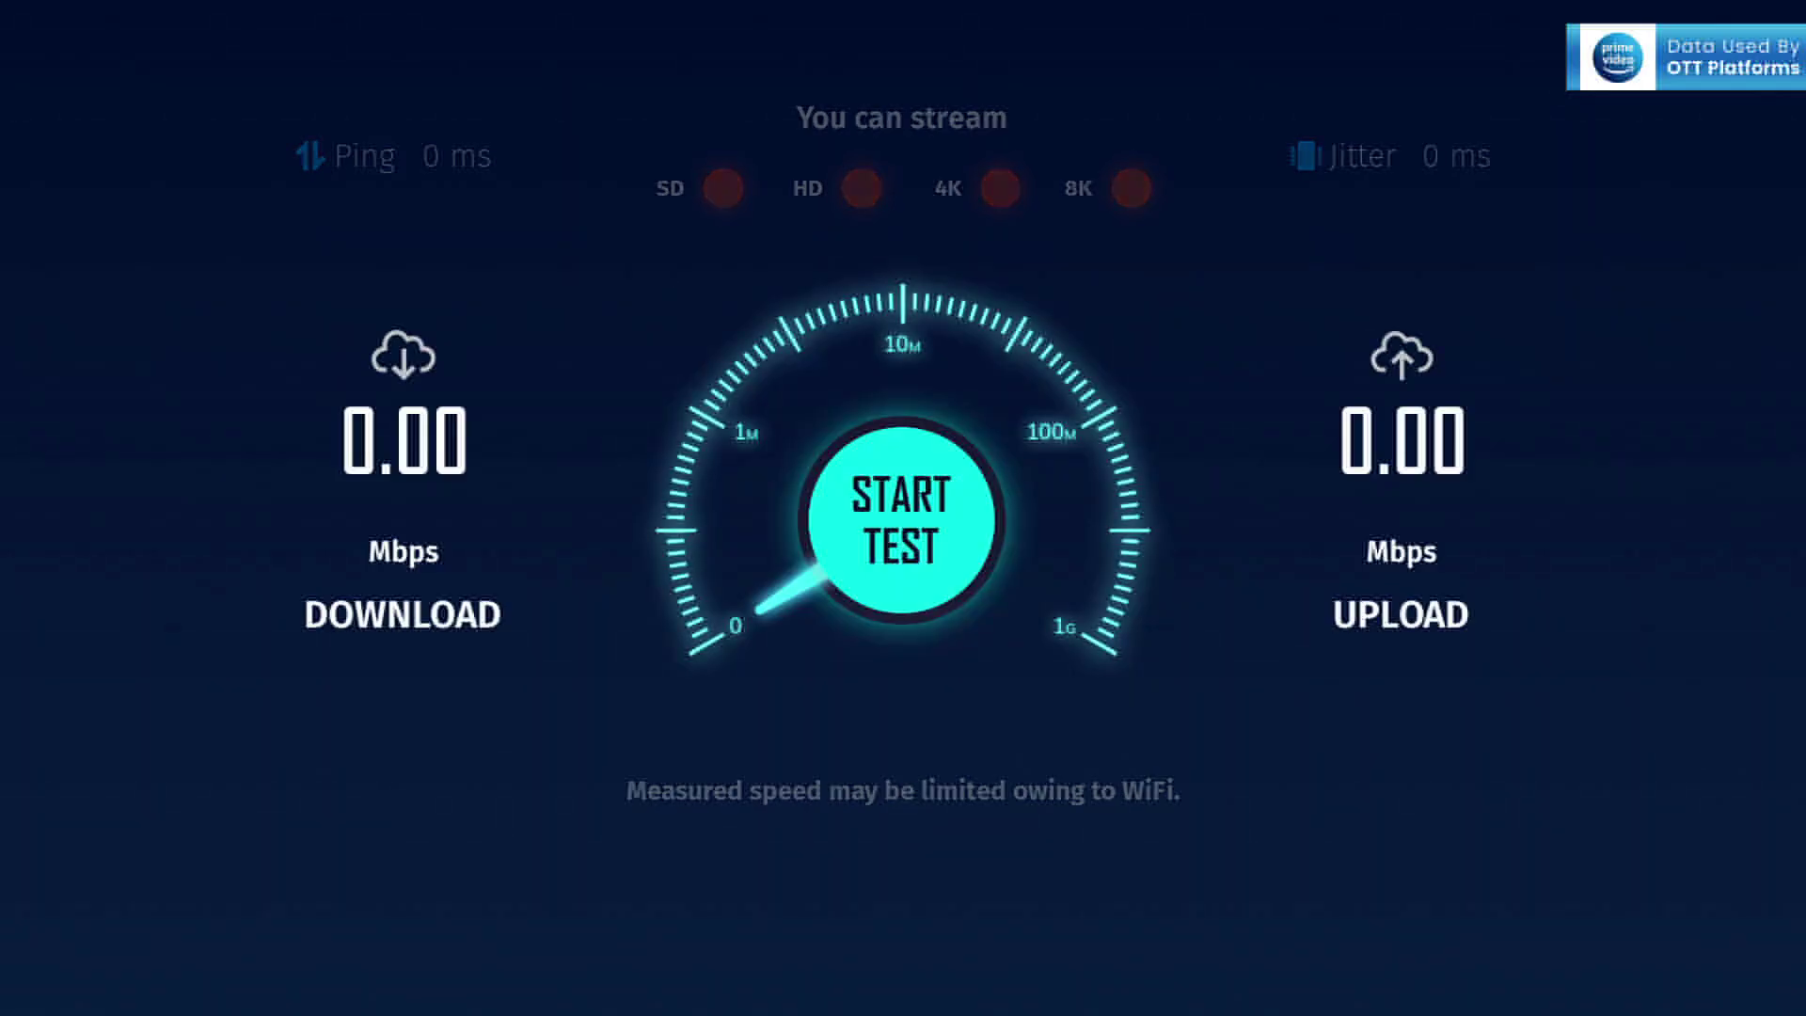
- Start a connection test in Internet Speed Test
key(Return)
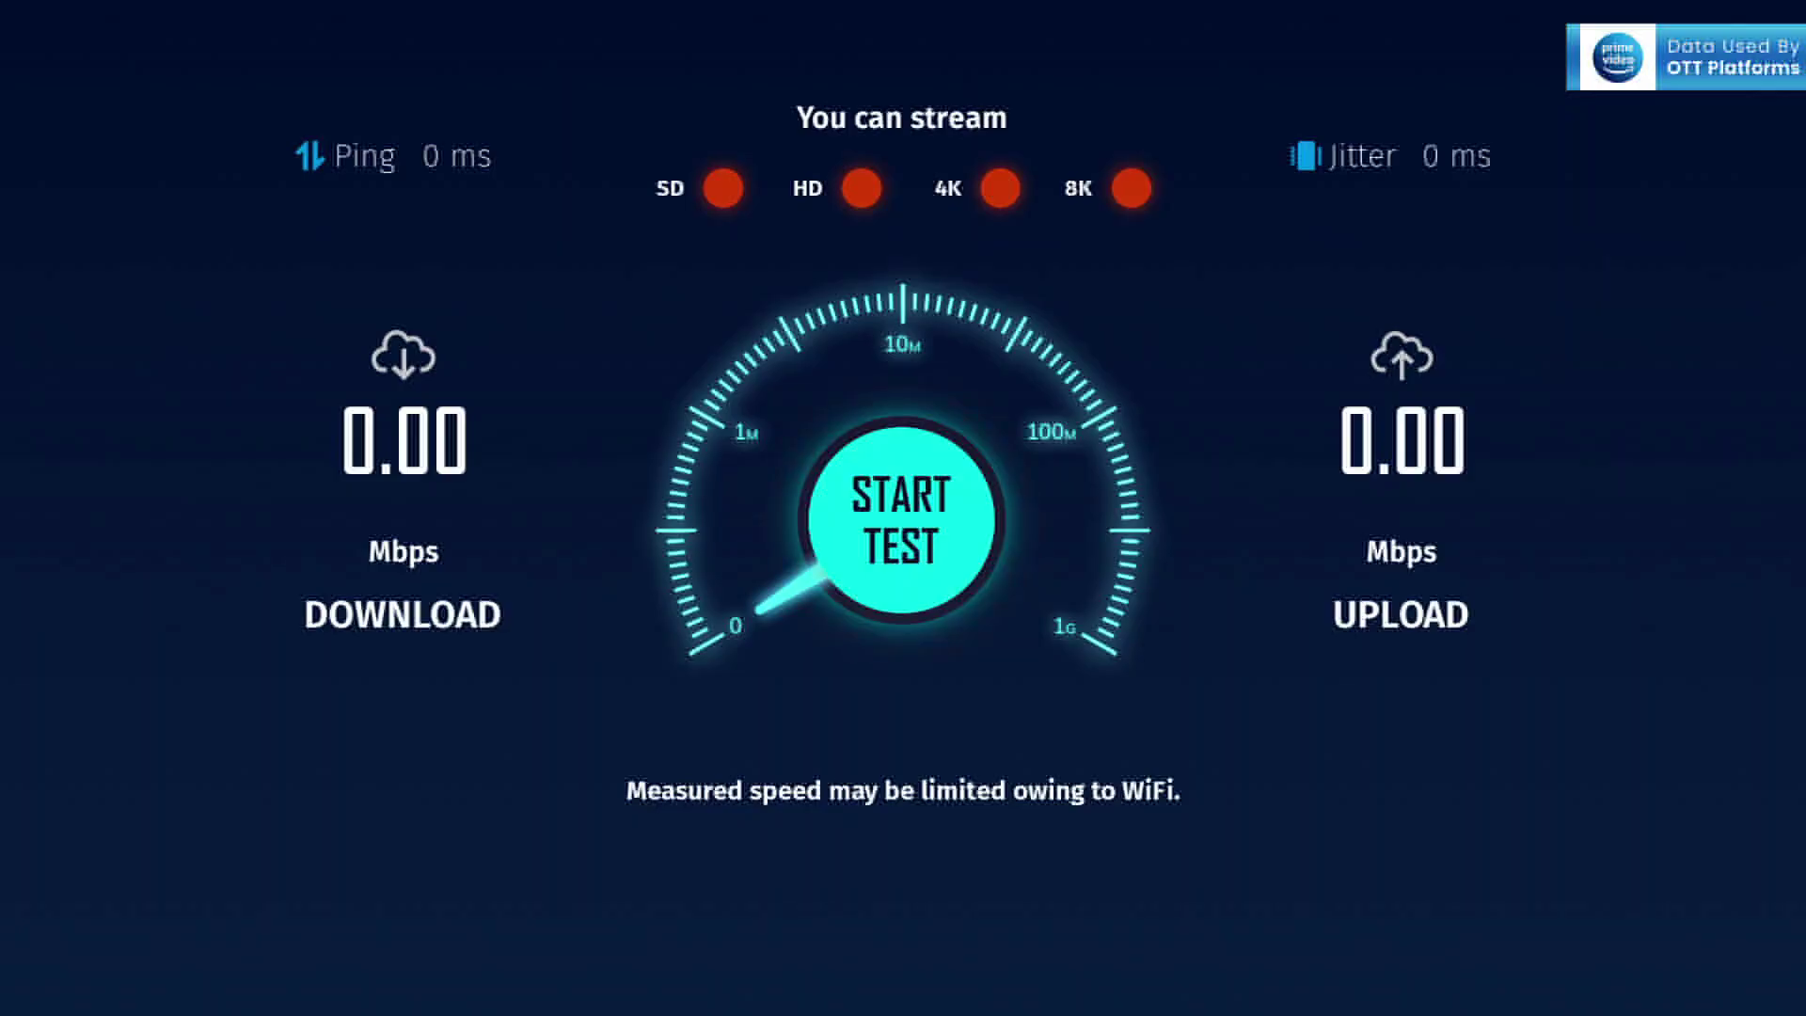